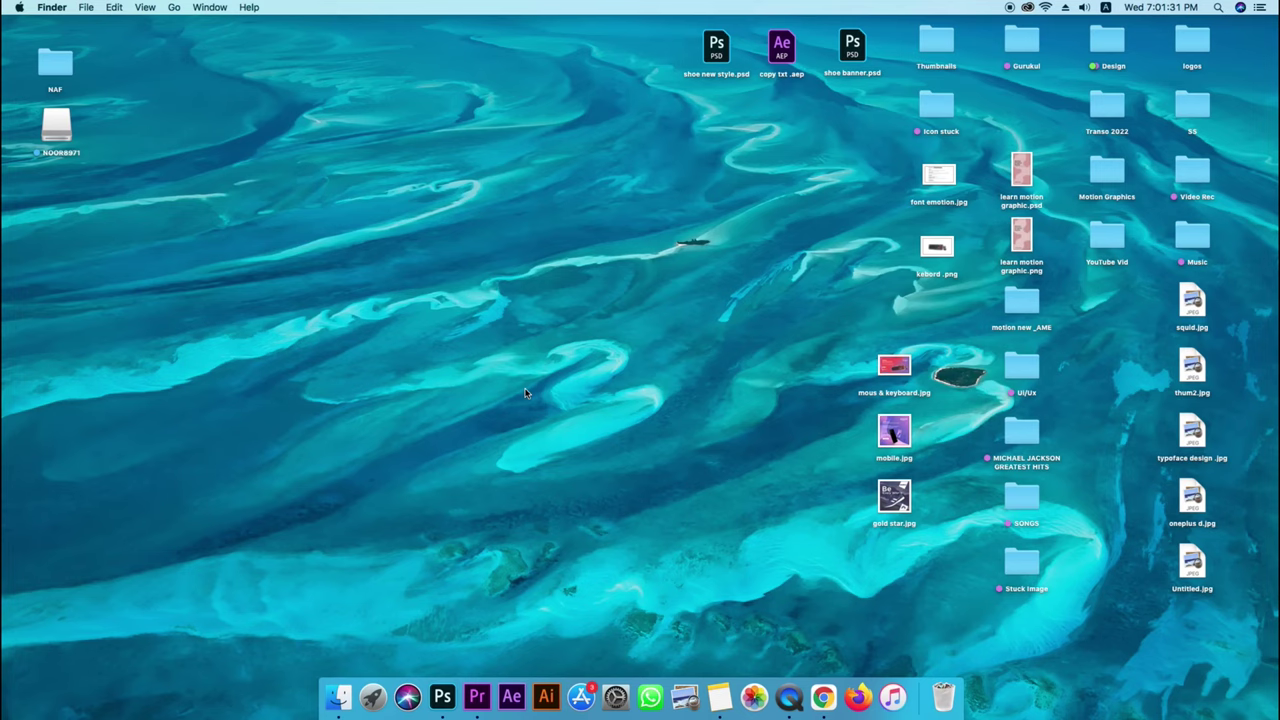
Launch Photoshop 2020 from the Dock and wait for its Home screen of recent files.
{"action": "left_click", "coordinate": [442, 697]}
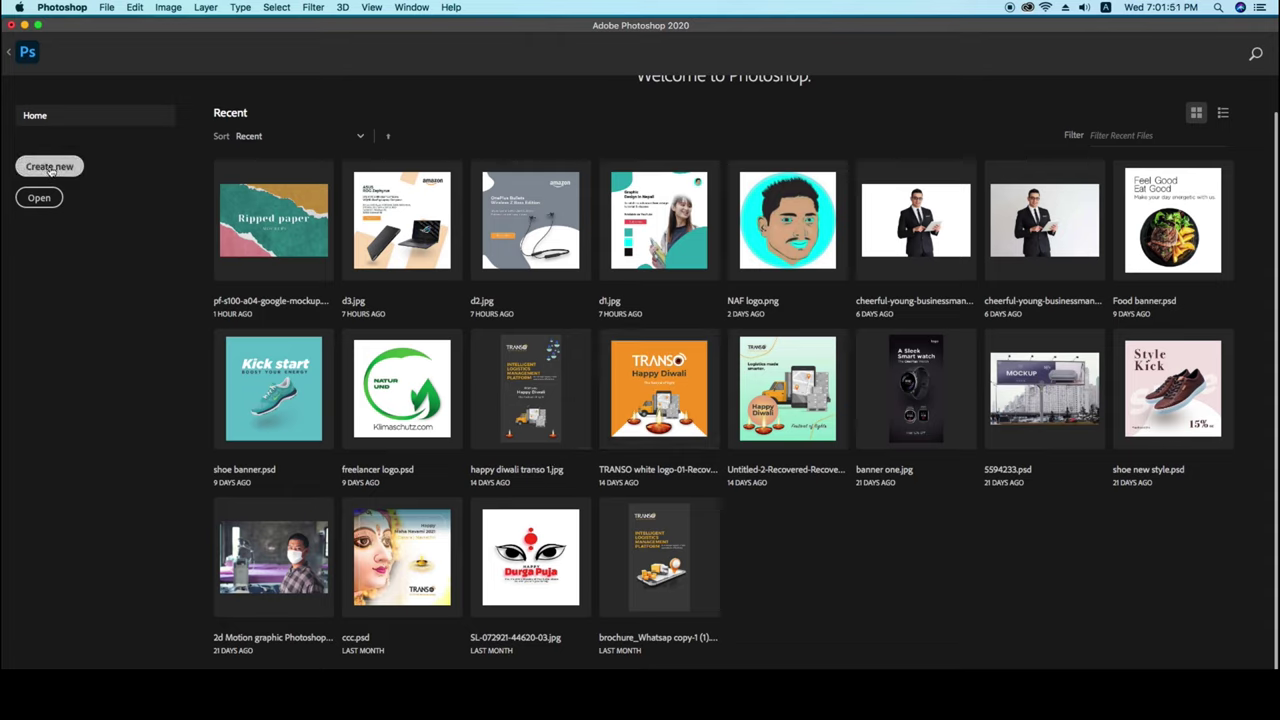
Create a new white 1200 × 1200 px document at 72 ppi.
{"action": "left_click", "coordinate": [49, 168]}
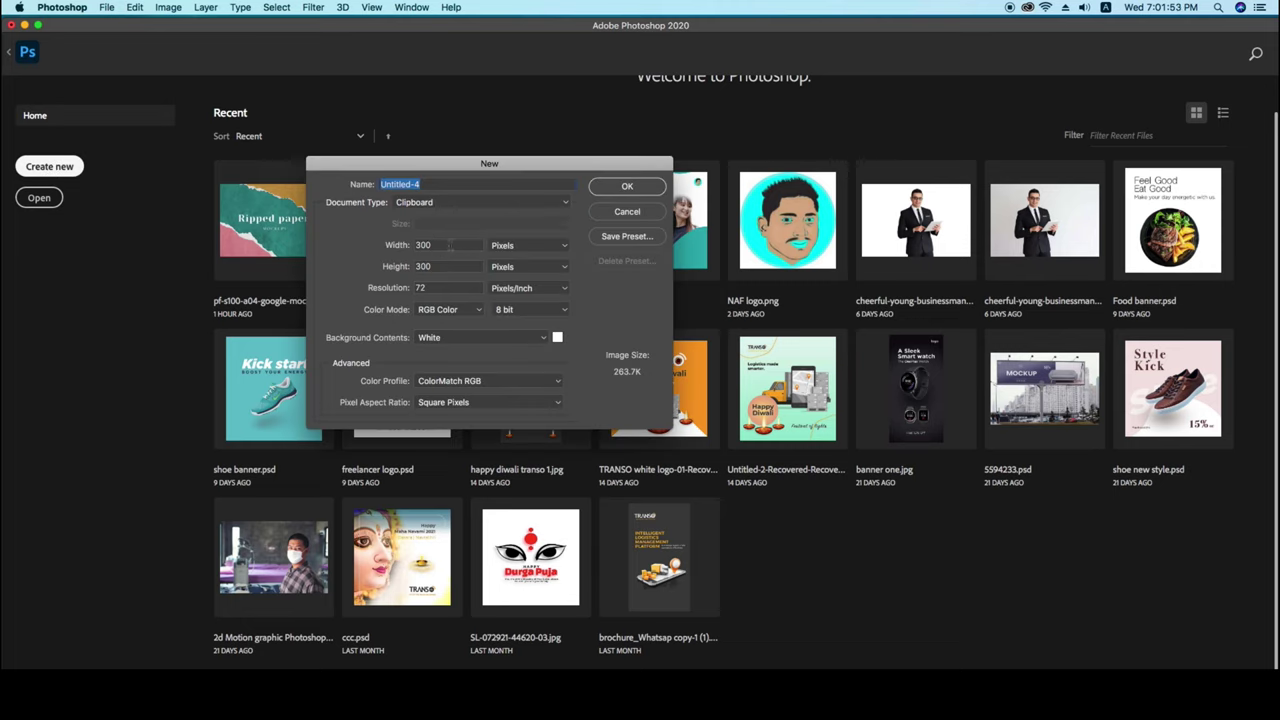
{"action": "type", "text": "12"}
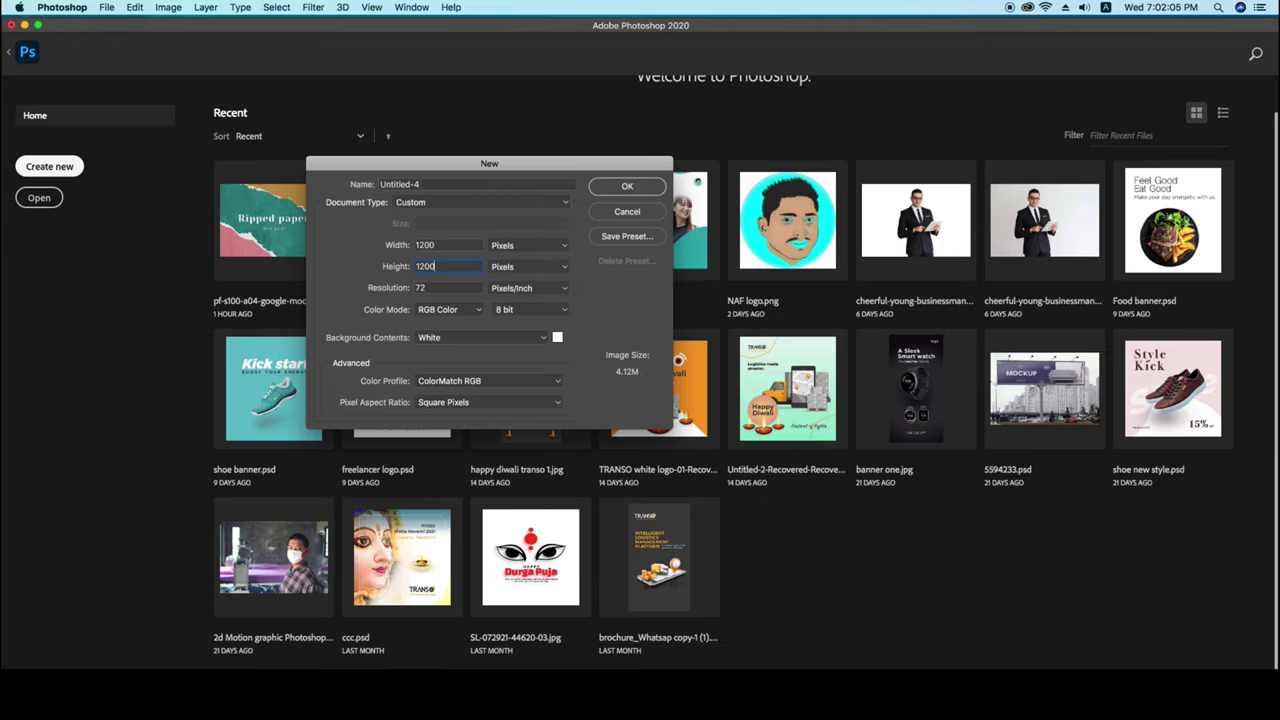
{"action": "left_click", "coordinate": [628, 187]}
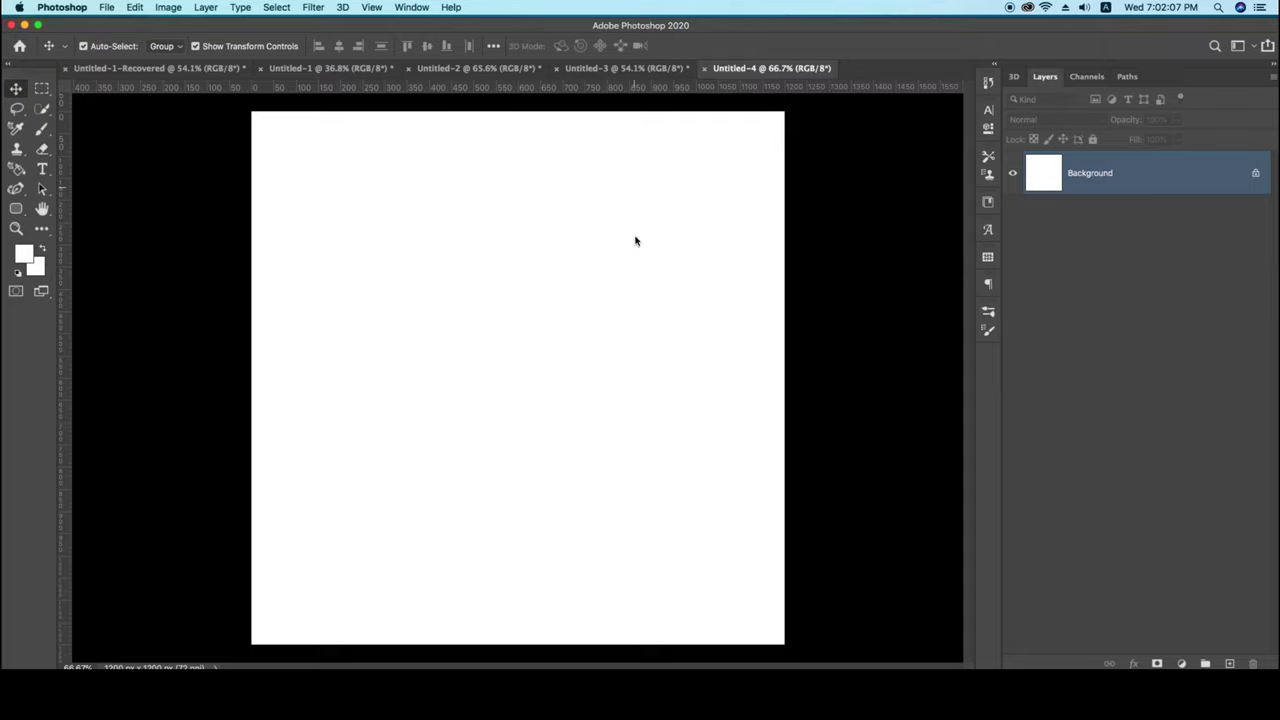
{"action": "scroll", "coordinate": [543, 320], "scroll_direction": "up", "scroll_amount": 1}
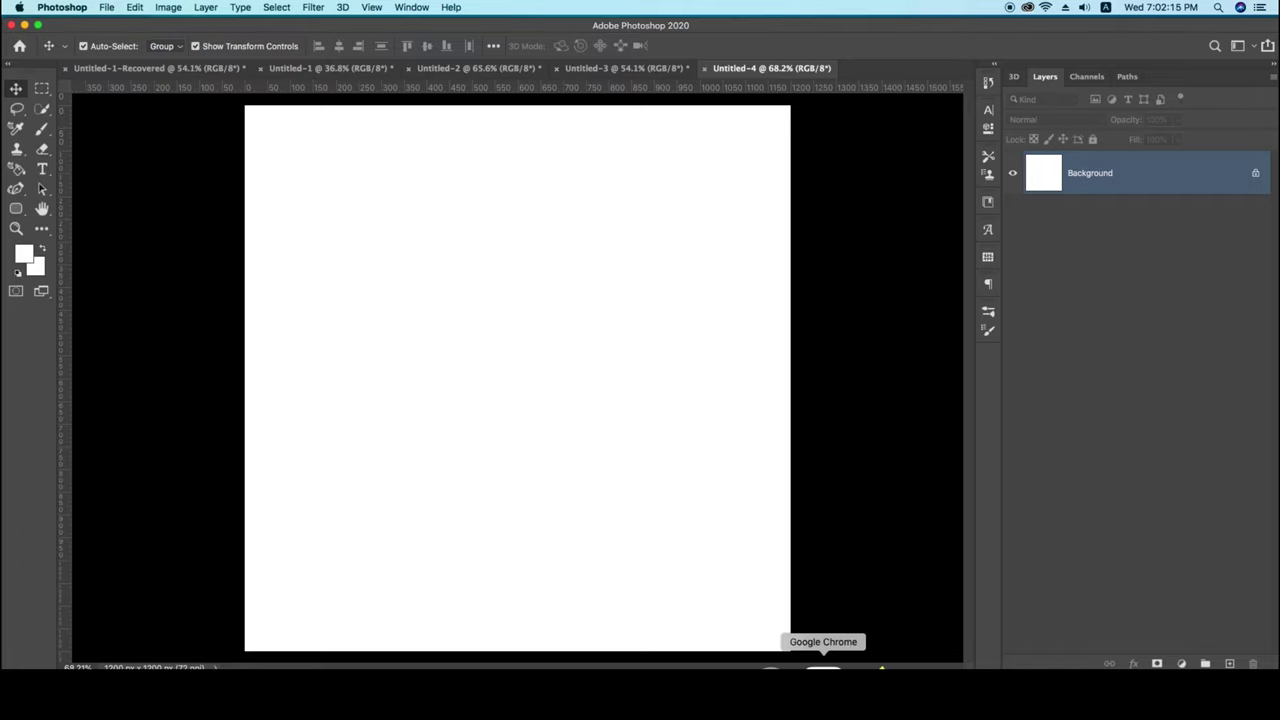
In Chrome, search for amazon and open the American Tourister Casual Backpack page on Amazon.in.
{"action": "left_click", "coordinate": [855, 661]}
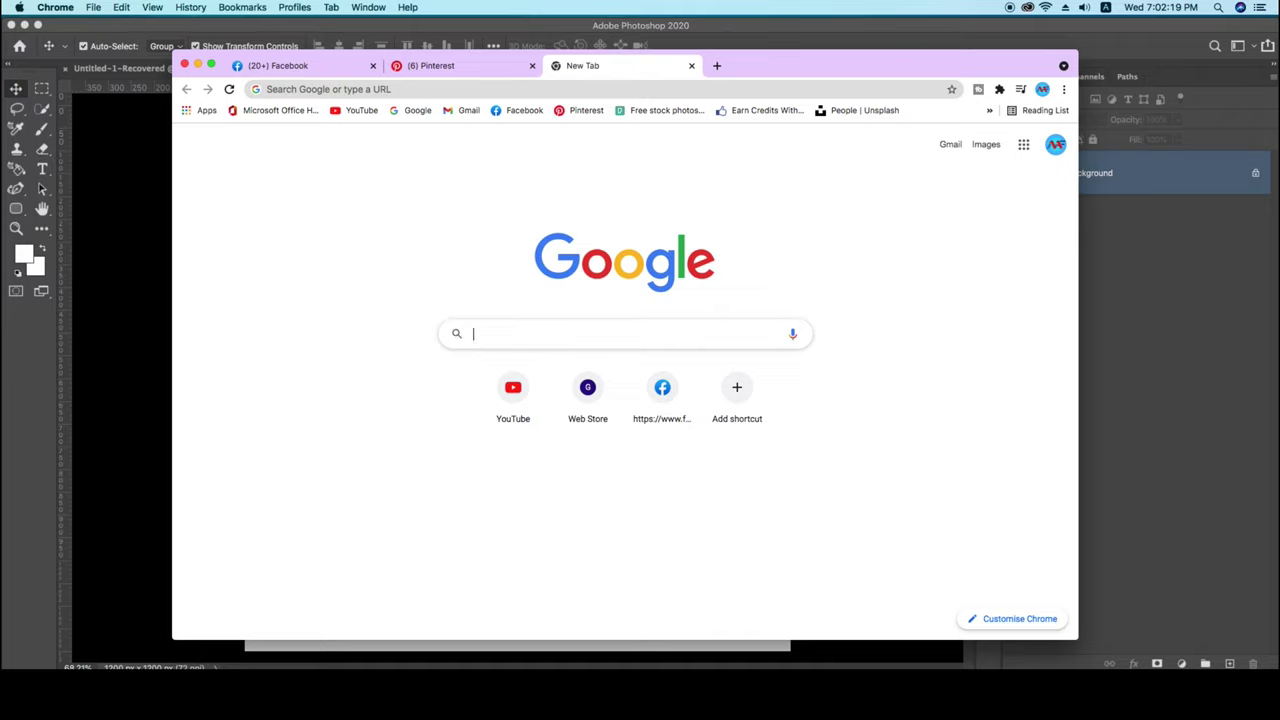
{"action": "type", "text": "amazon png logo"}
{"action": "mouse_move", "coordinate": [520, 394]}
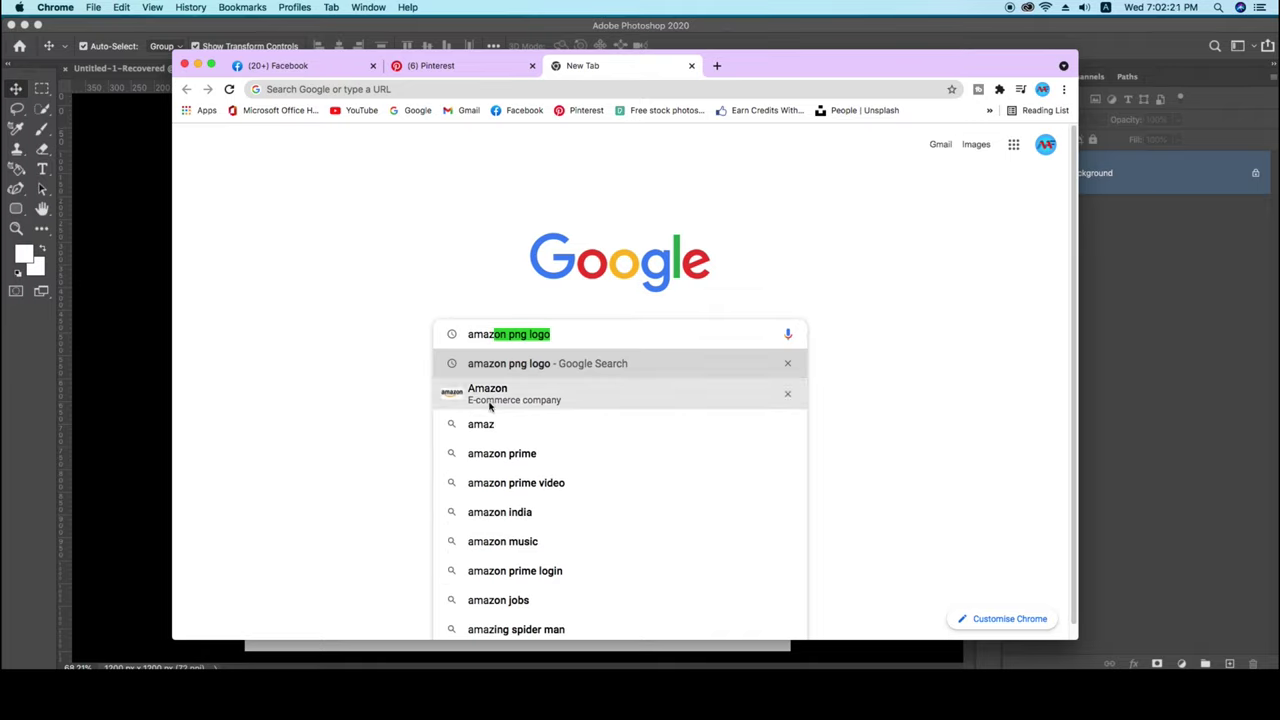
{"action": "left_click", "coordinate": [503, 397]}
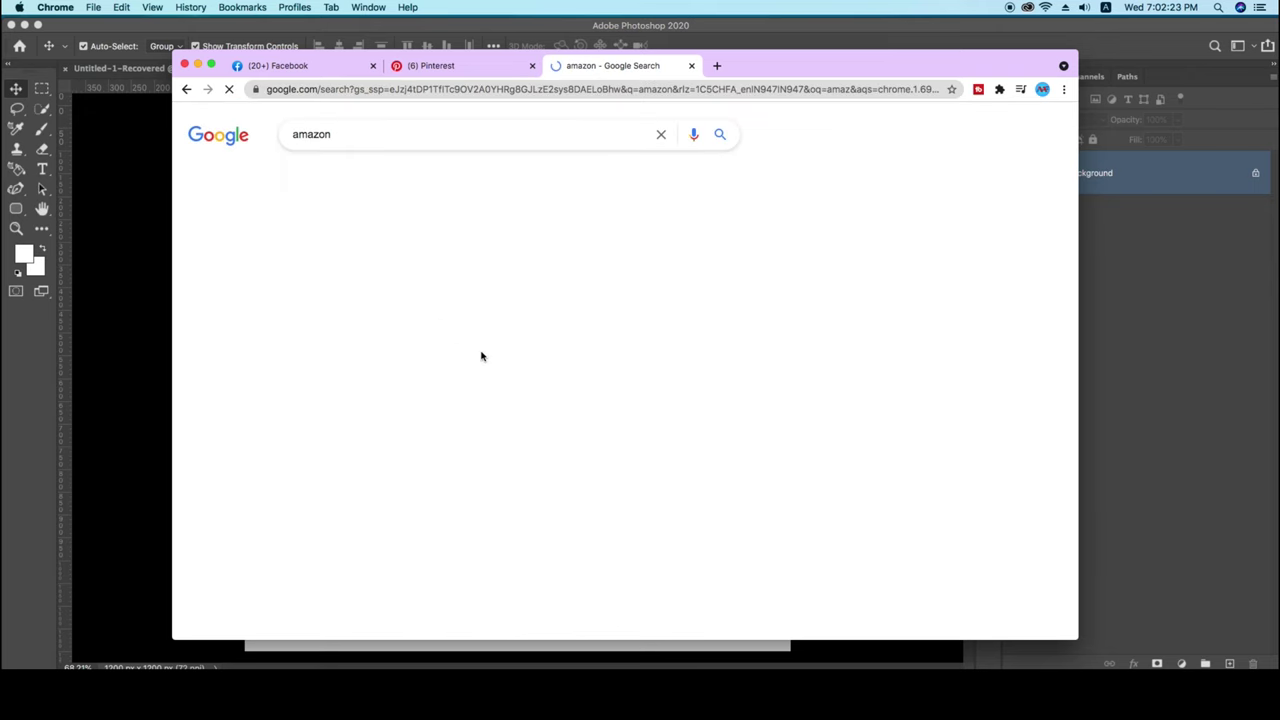
{"action": "left_click", "coordinate": [330, 377]}
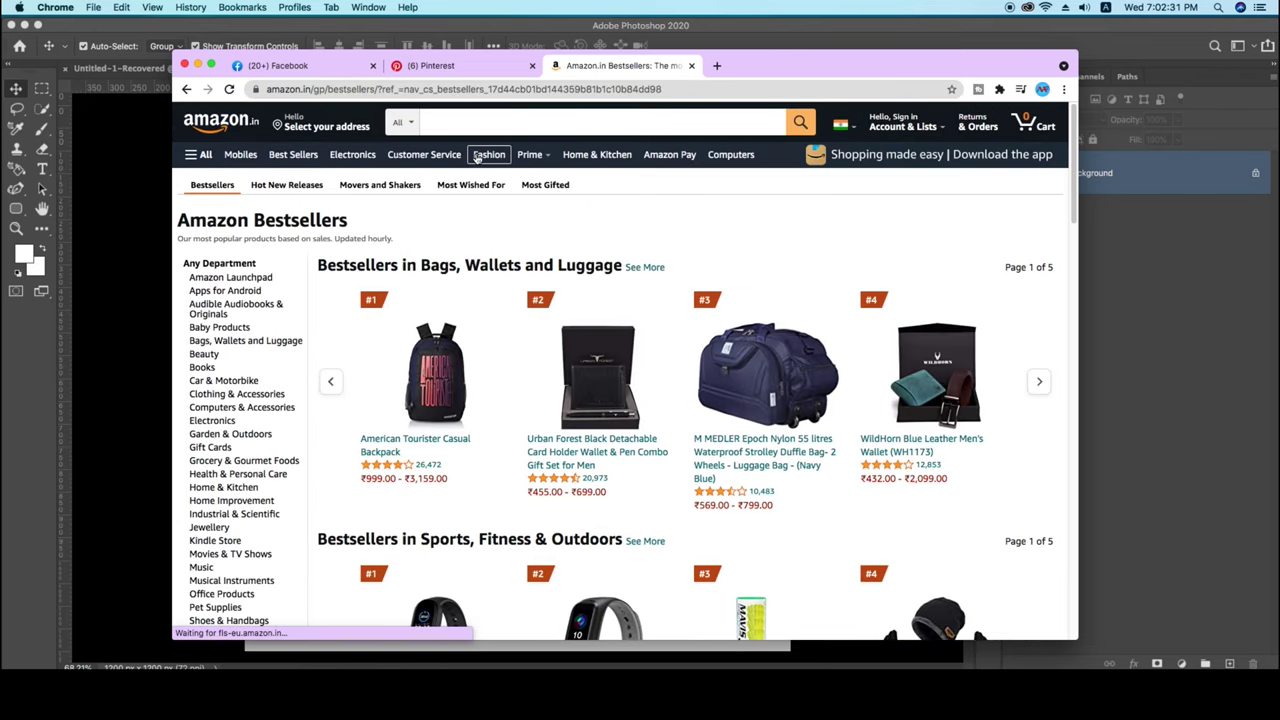
{"action": "left_click", "coordinate": [440, 380]}
{"action": "mouse_move", "coordinate": [400, 440]}
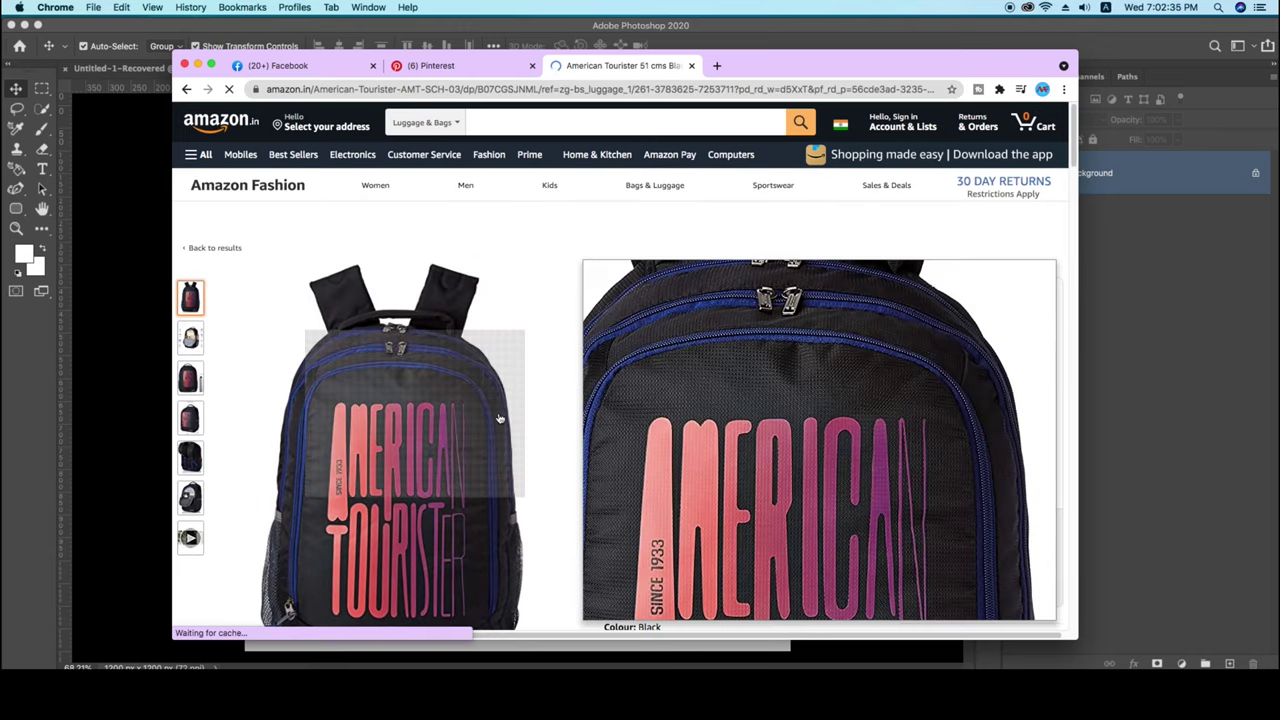
Enlarge the backpack's main product photo and copy the image.
{"action": "scroll", "coordinate": [460, 440], "scroll_direction": "down", "scroll_amount": 1}
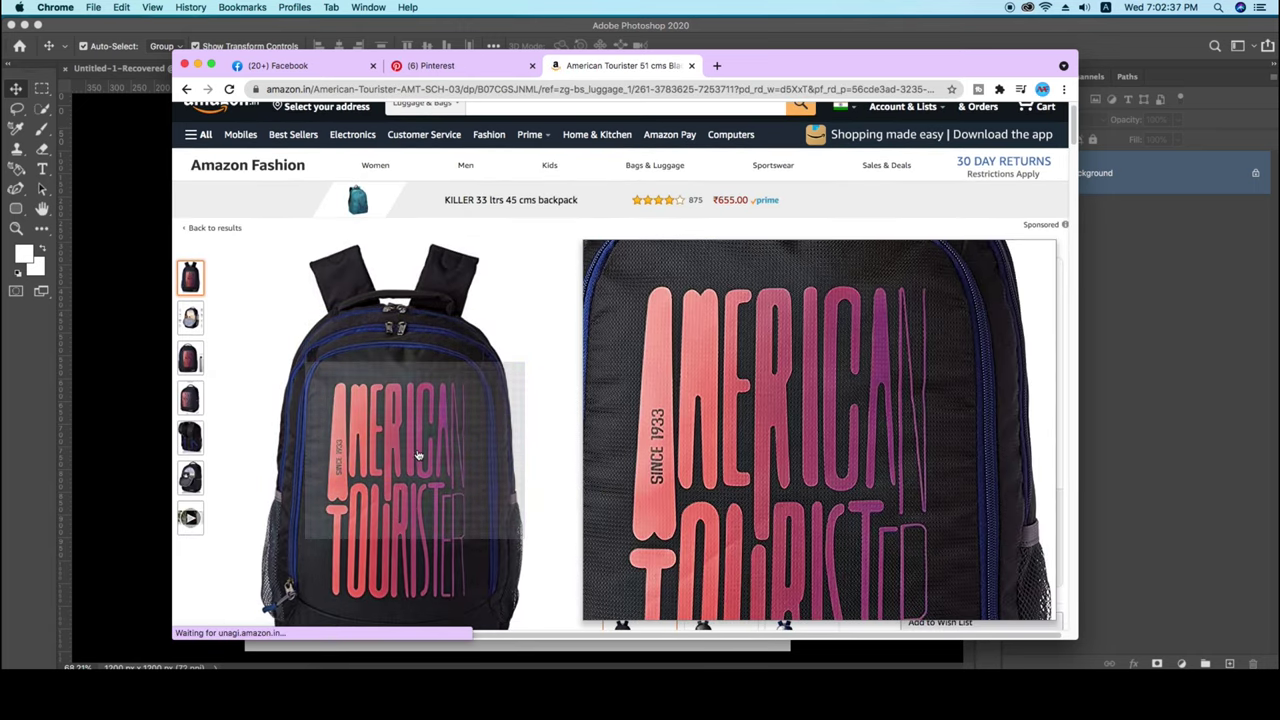
{"action": "left_click", "coordinate": [418, 456]}
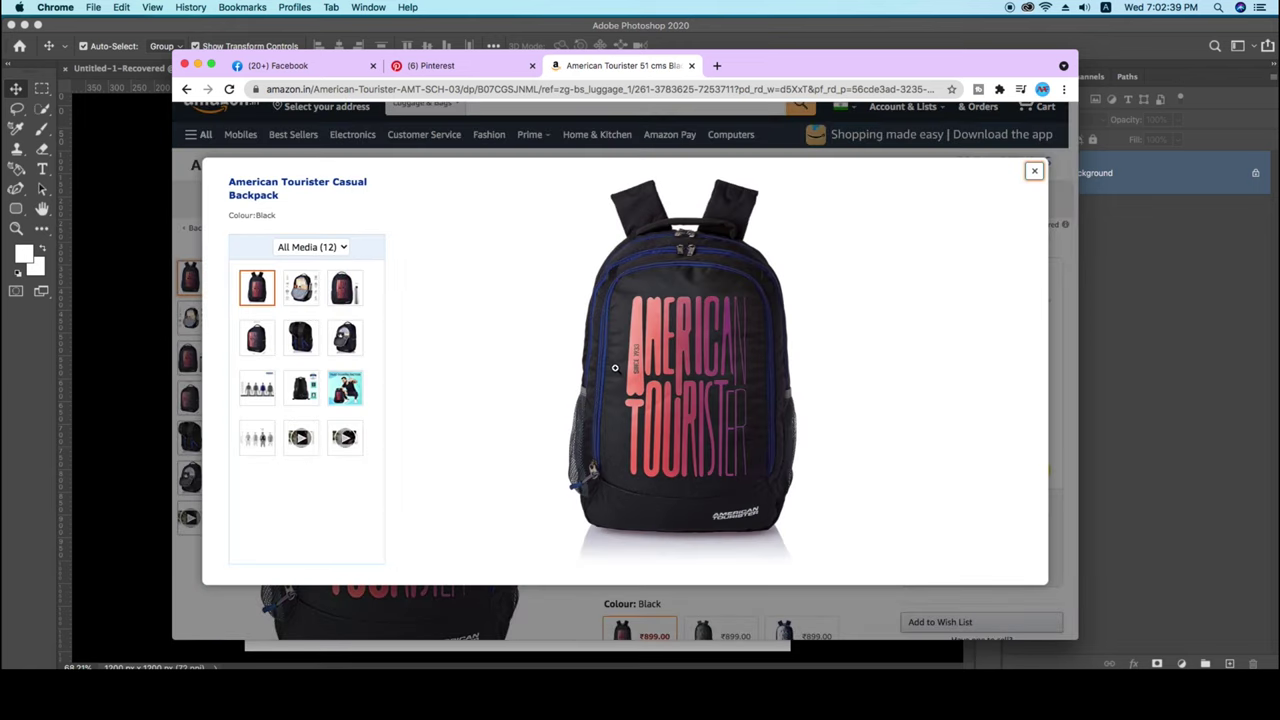
{"action": "right_click", "coordinate": [698, 362]}
{"action": "left_click", "coordinate": [765, 383]}
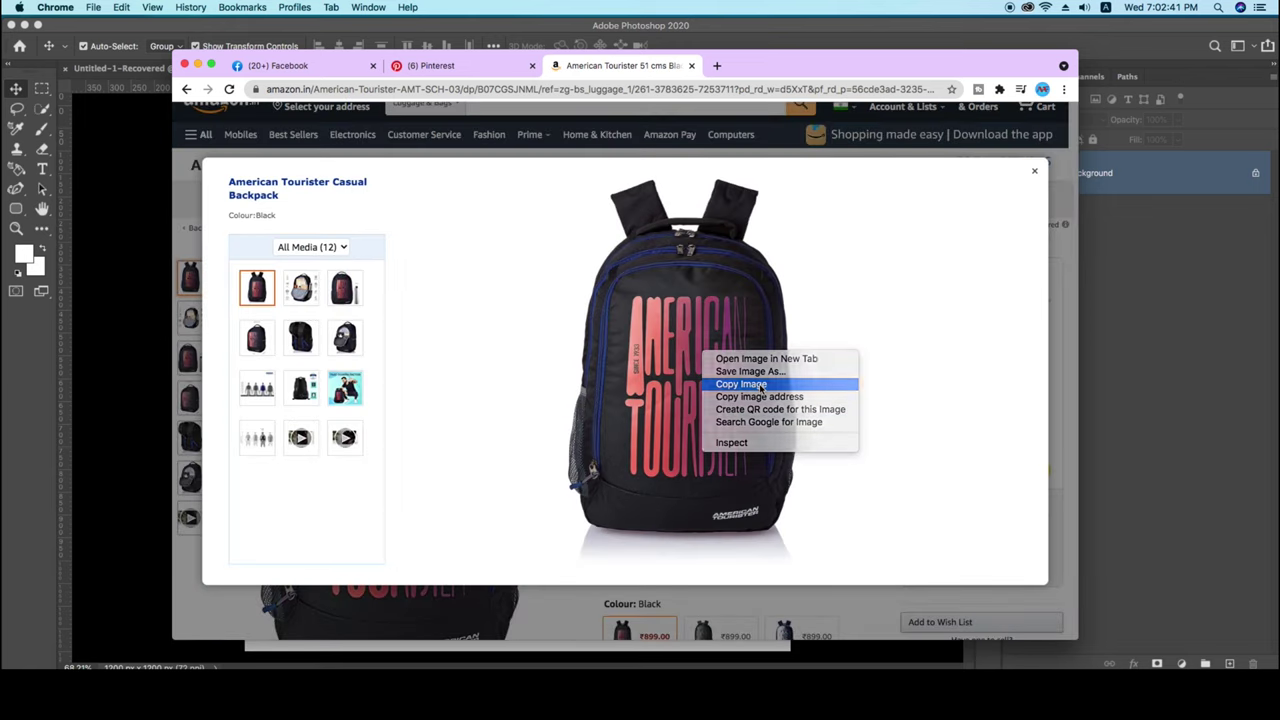
Paste the backpack photo into Untitled-4 and convert the layer to a Smart Object.
{"action": "left_click", "coordinate": [148, 470]}
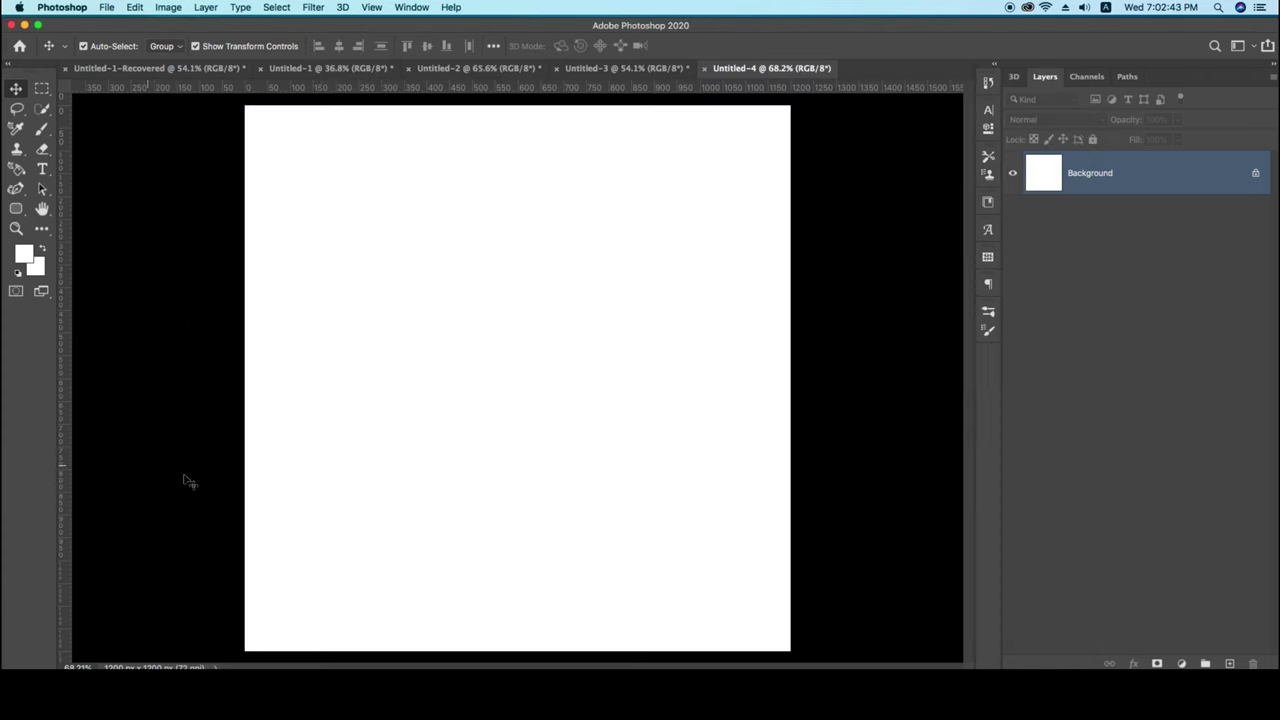
{"action": "key", "text": "super+v"}
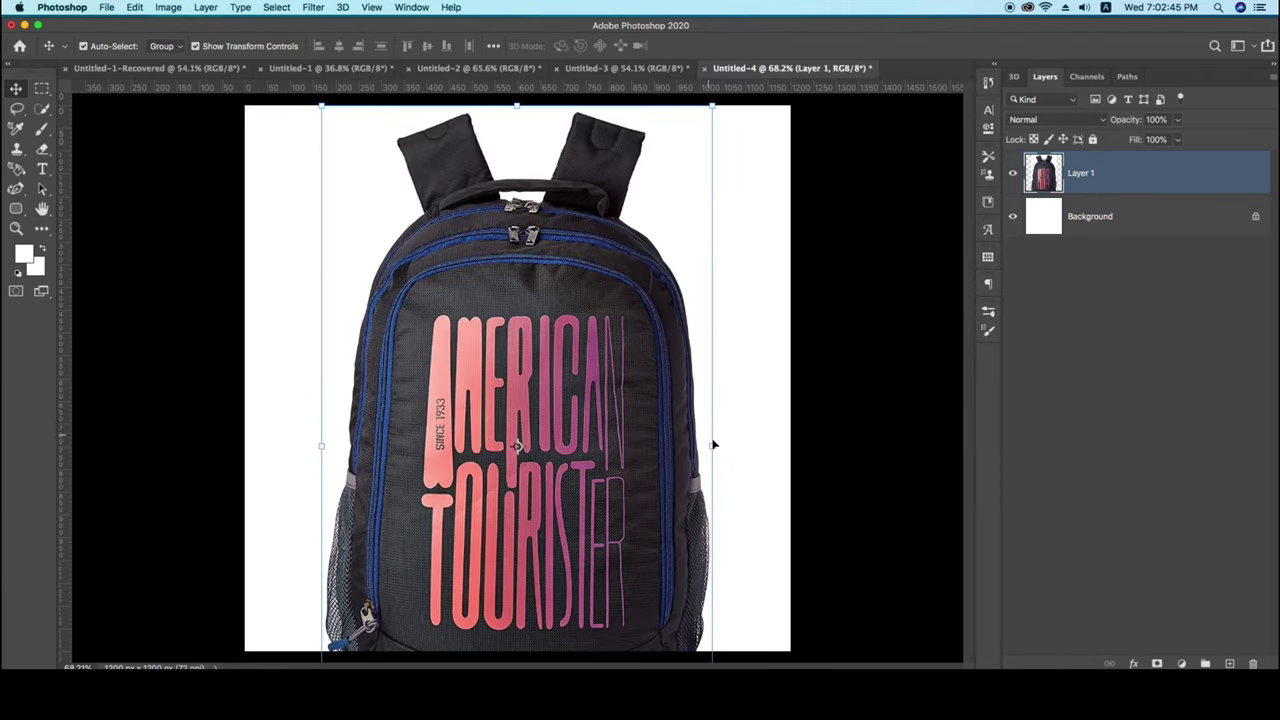
{"action": "right_click", "coordinate": [1112, 178]}
{"action": "left_click", "coordinate": [671, 367]}
Scale the backpack to 58.8% and centre it on the canvas.
{"action": "key", "text": "super+t"}
{"action": "left_click_drag", "start_coordinate": [710, 447], "coordinate": [543, 457]}
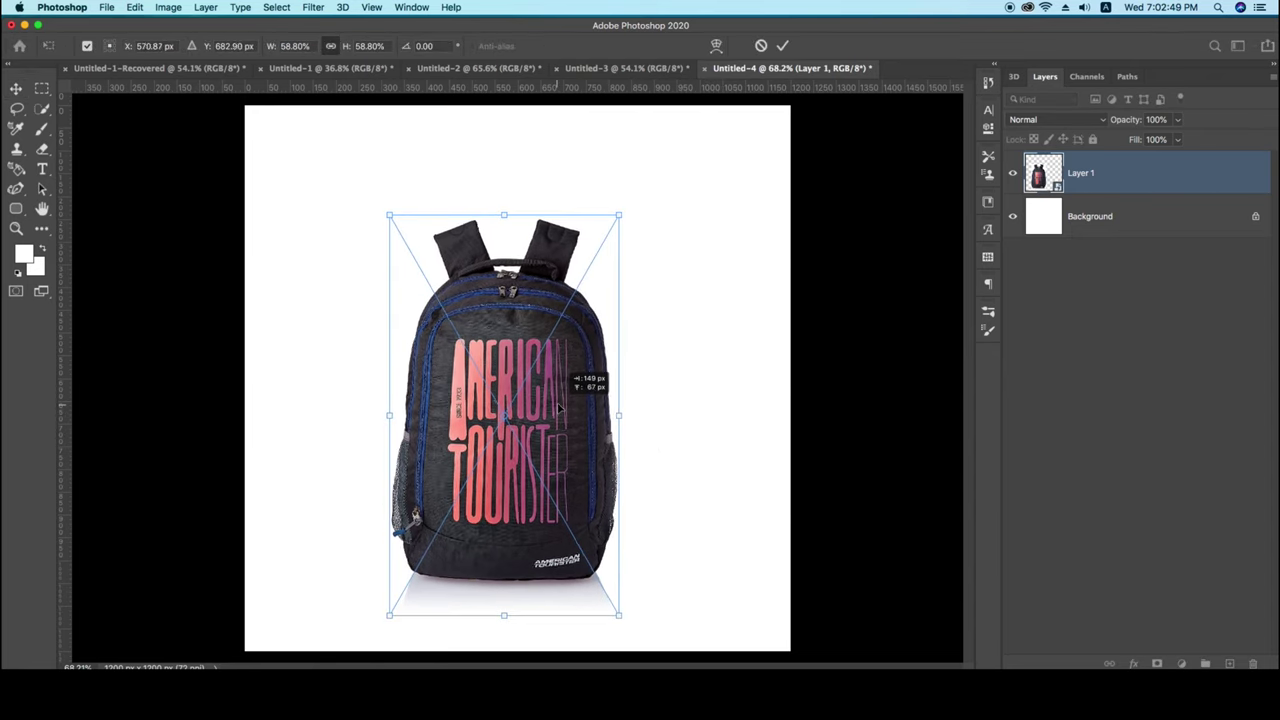
{"action": "left_click_drag", "start_coordinate": [485, 406], "coordinate": [560, 366]}
{"action": "left_click", "coordinate": [782, 45]}
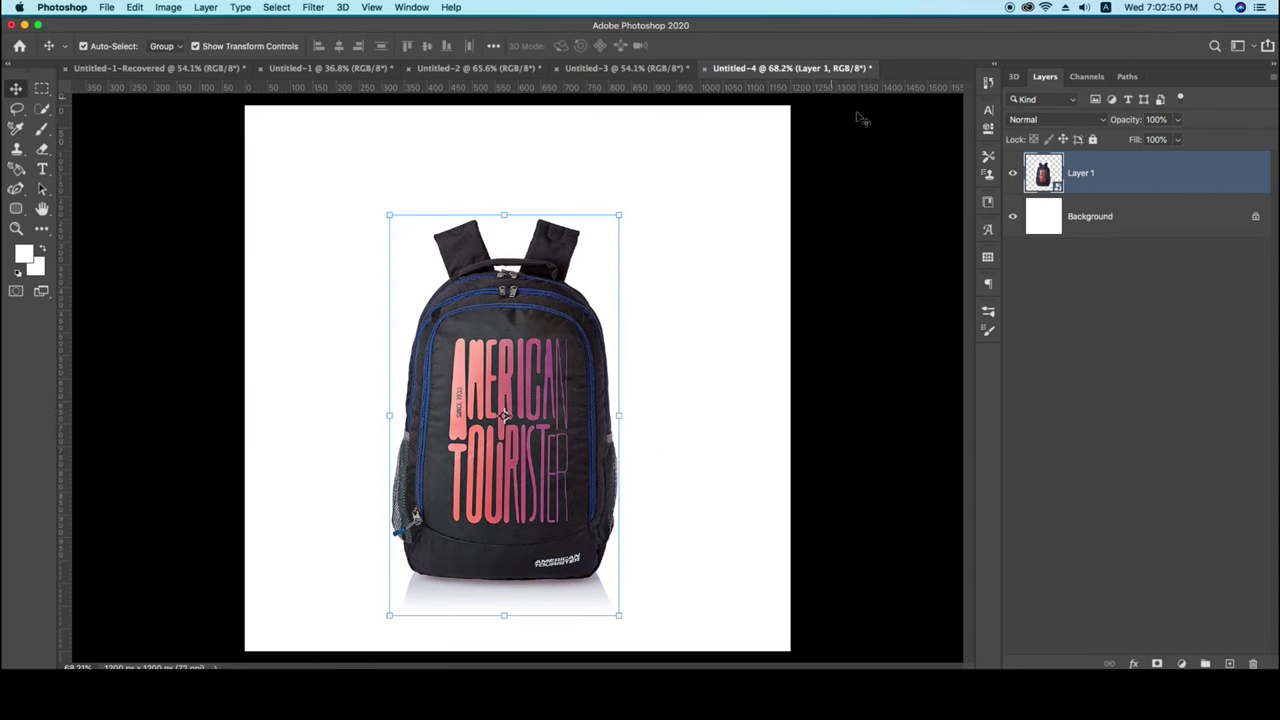
{"action": "left_click", "coordinate": [1013, 217]}
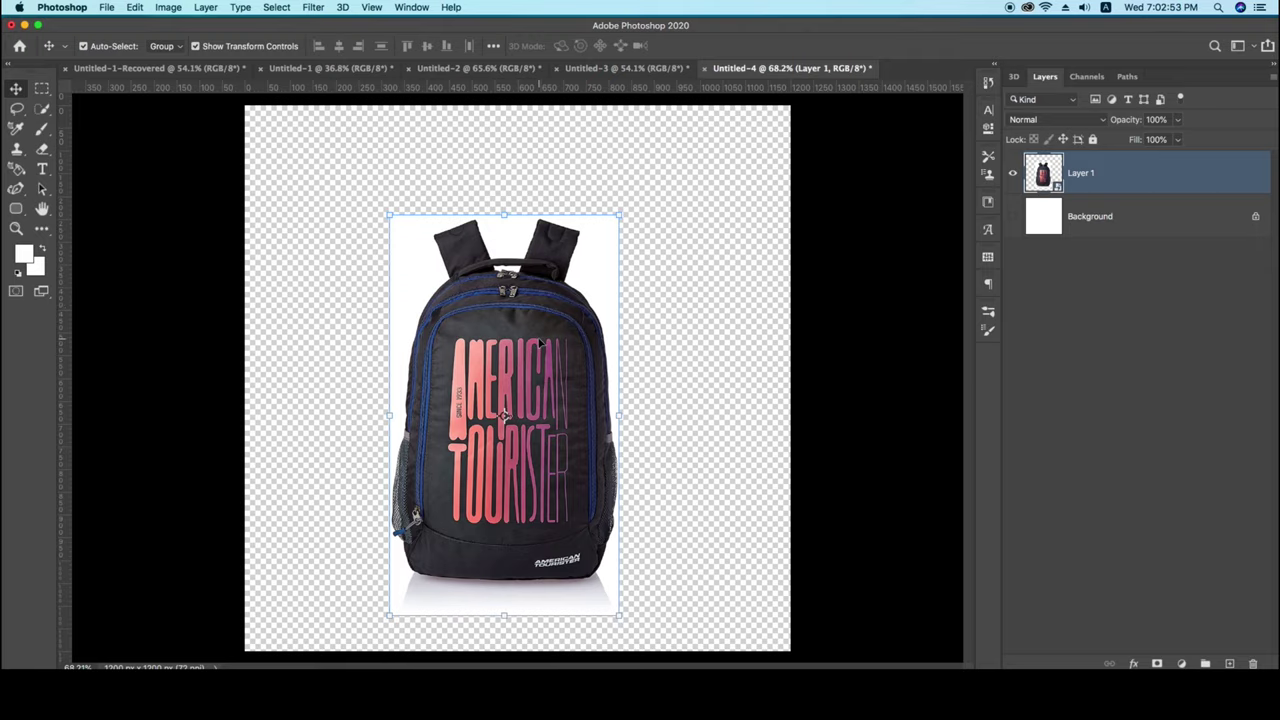
{"action": "left_click", "coordinate": [1013, 217]}
Select the backpack outline with the Object Selection and Quick Selection tools.
{"action": "left_click", "coordinate": [41, 109]}
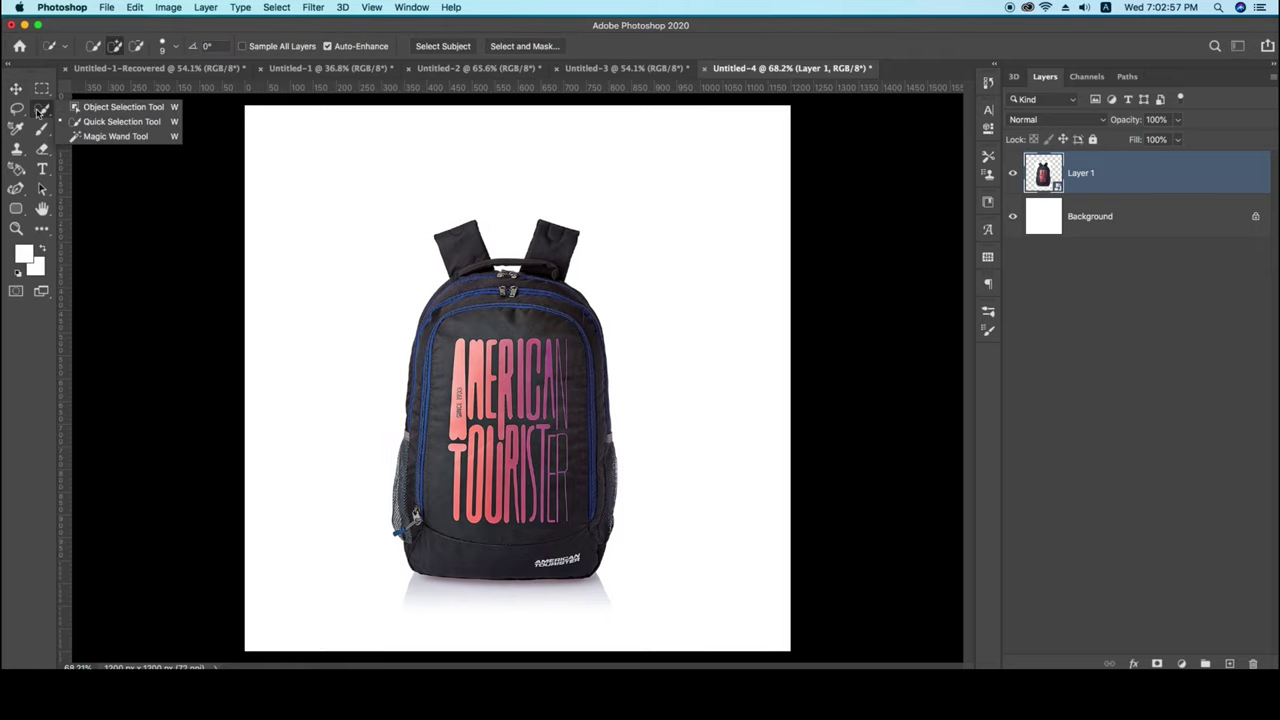
{"action": "left_click", "coordinate": [104, 107]}
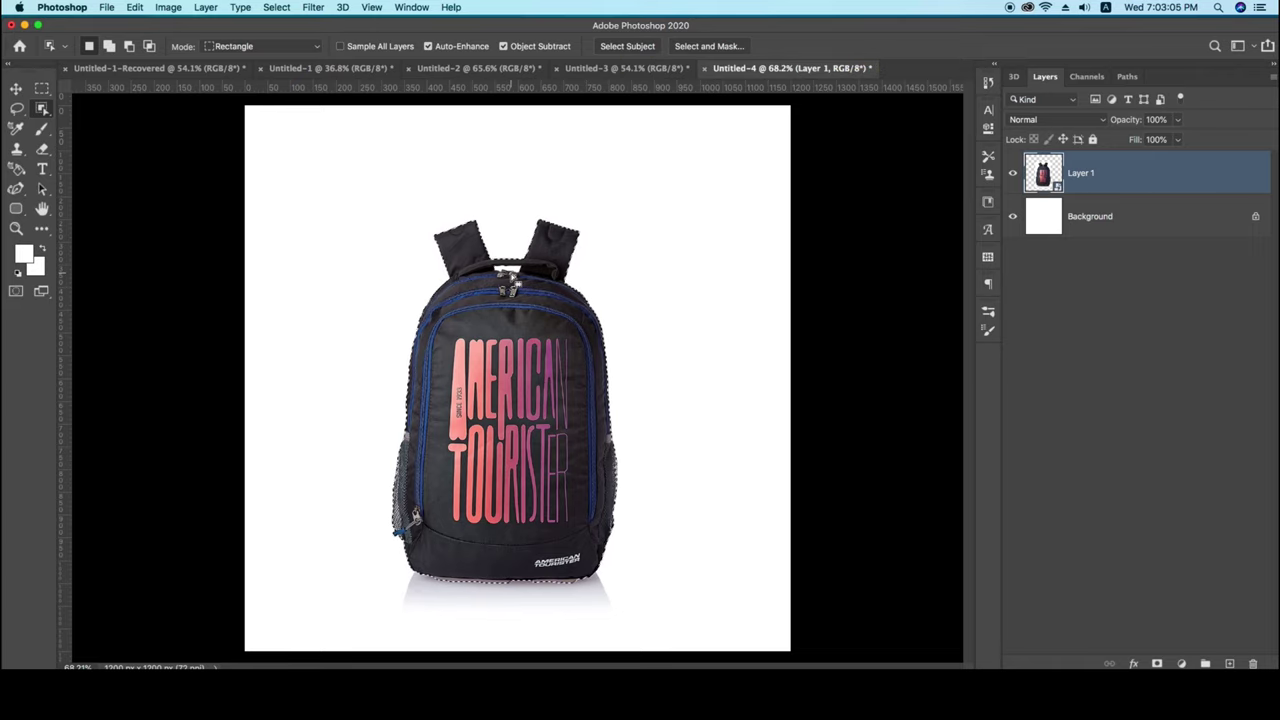
{"action": "scroll", "coordinate": [500, 620], "scroll_direction": "up", "scroll_amount": 3}
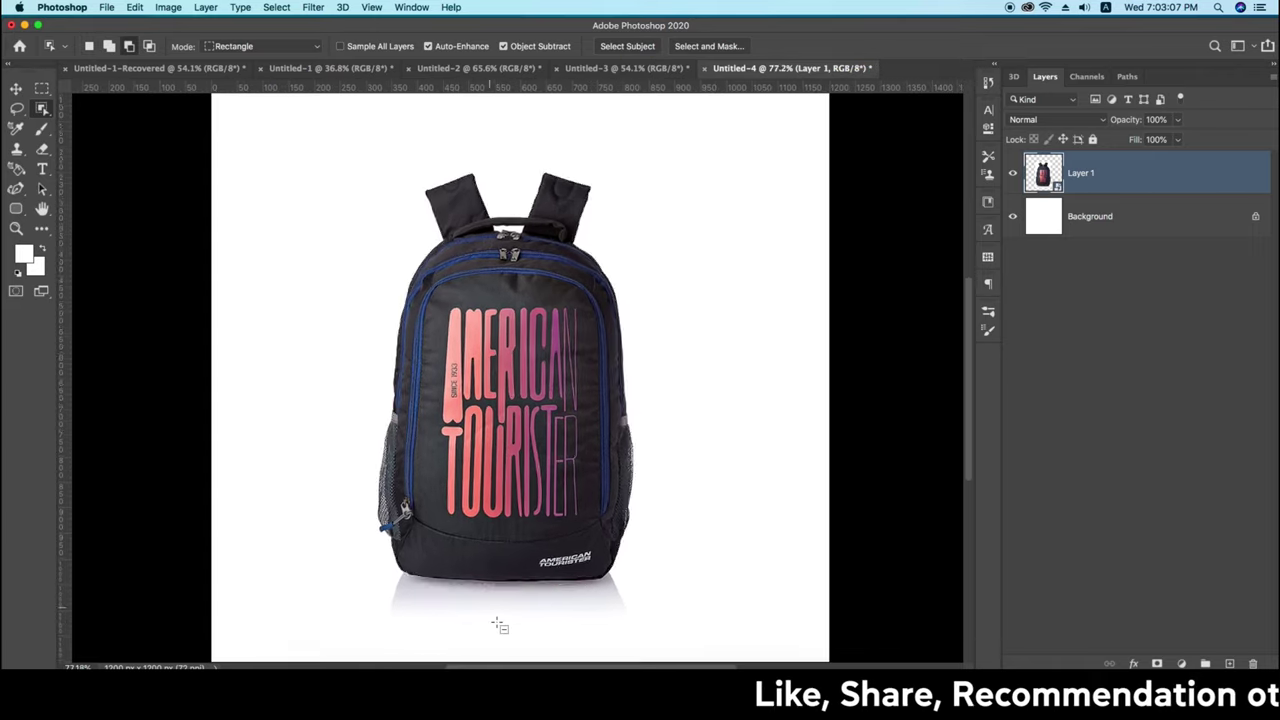
{"action": "right_click", "coordinate": [42, 108]}
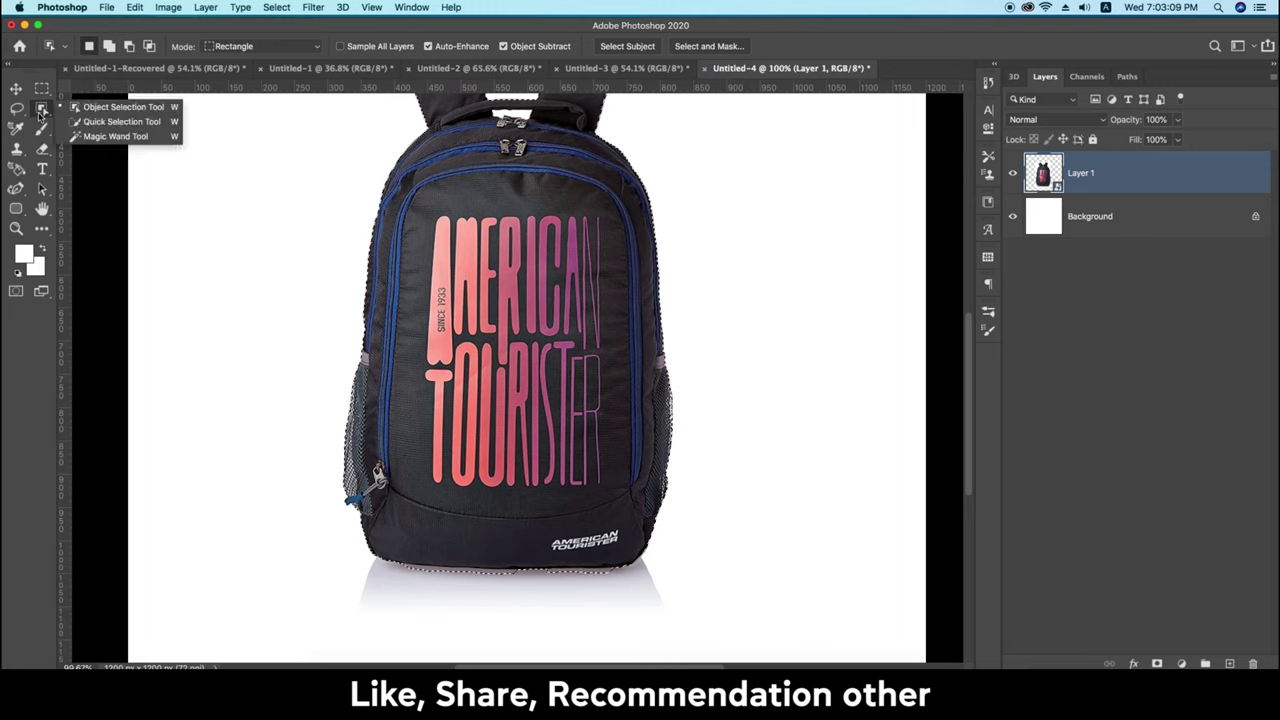
{"action": "left_click", "coordinate": [90, 120]}
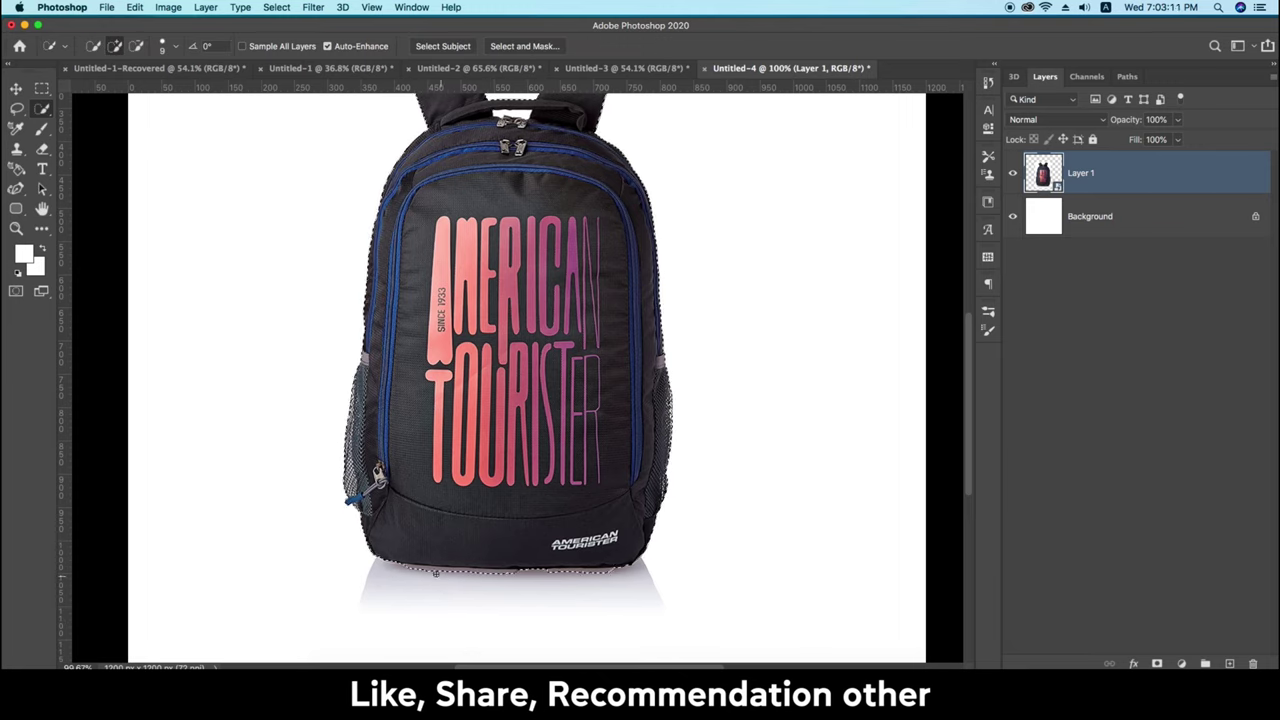
{"action": "key", "text": "alt"}
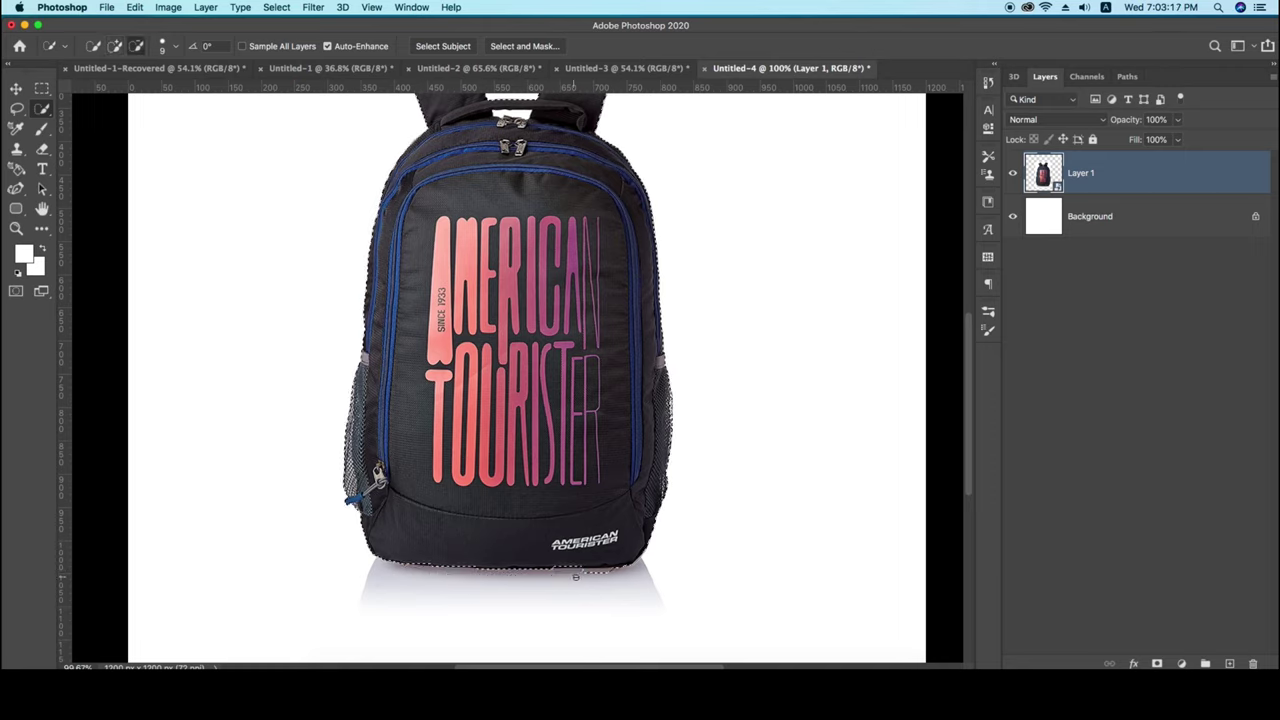
{"action": "scroll", "coordinate": [640, 588], "scroll_direction": "up", "scroll_amount": 1}
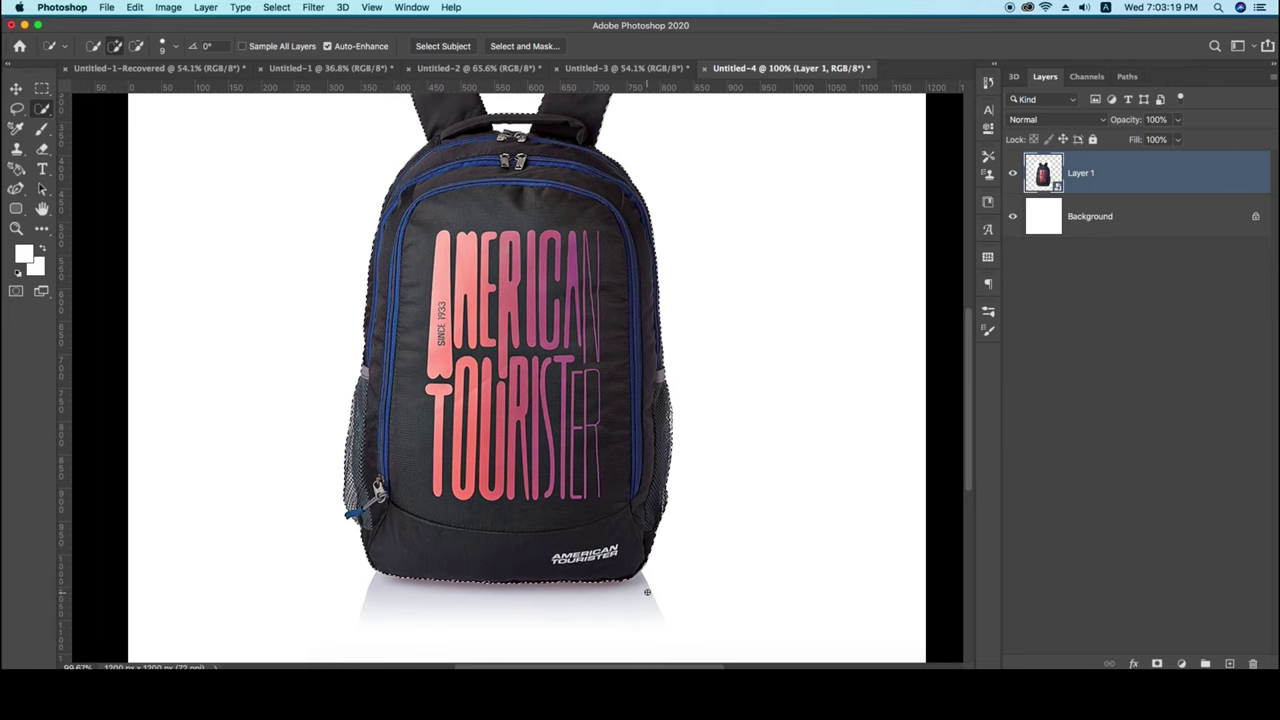
{"action": "scroll", "coordinate": [641, 390], "scroll_direction": "up", "scroll_amount": 5}
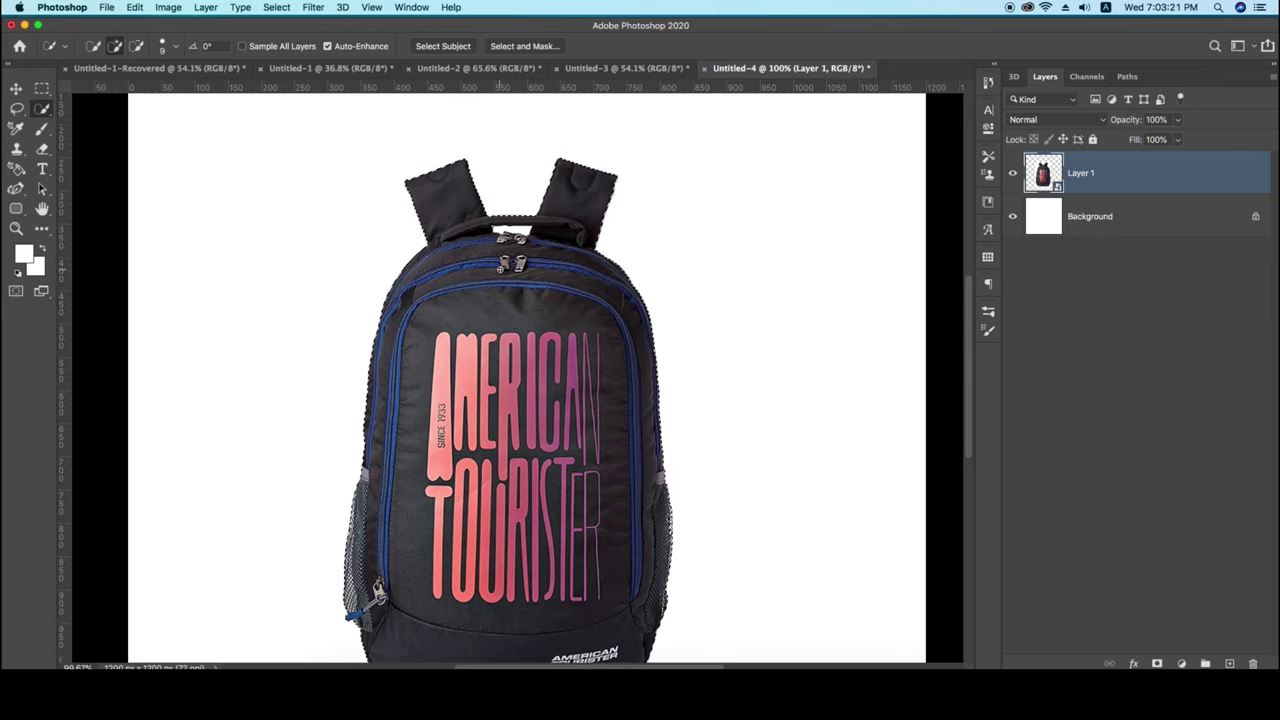
{"action": "key", "text": "alt"}
{"action": "scroll", "coordinate": [506, 232], "scroll_direction": "up", "scroll_amount": 3}
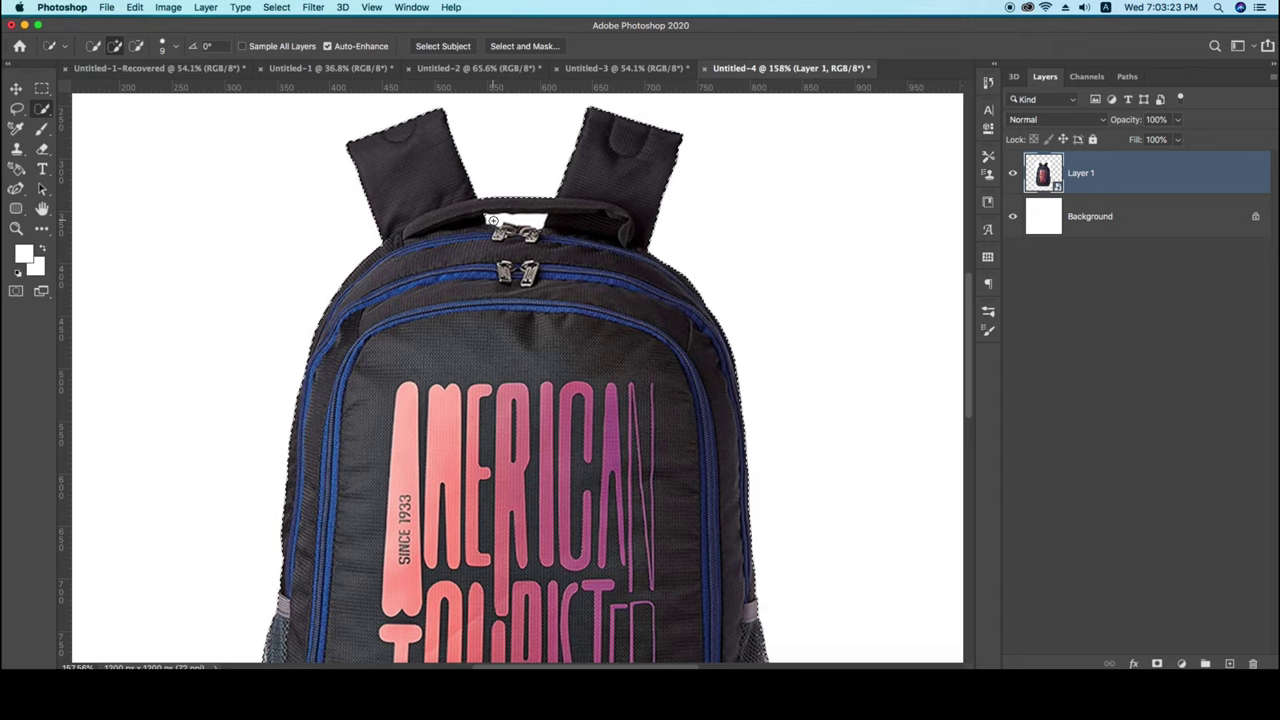
{"action": "key", "text": "alt"}
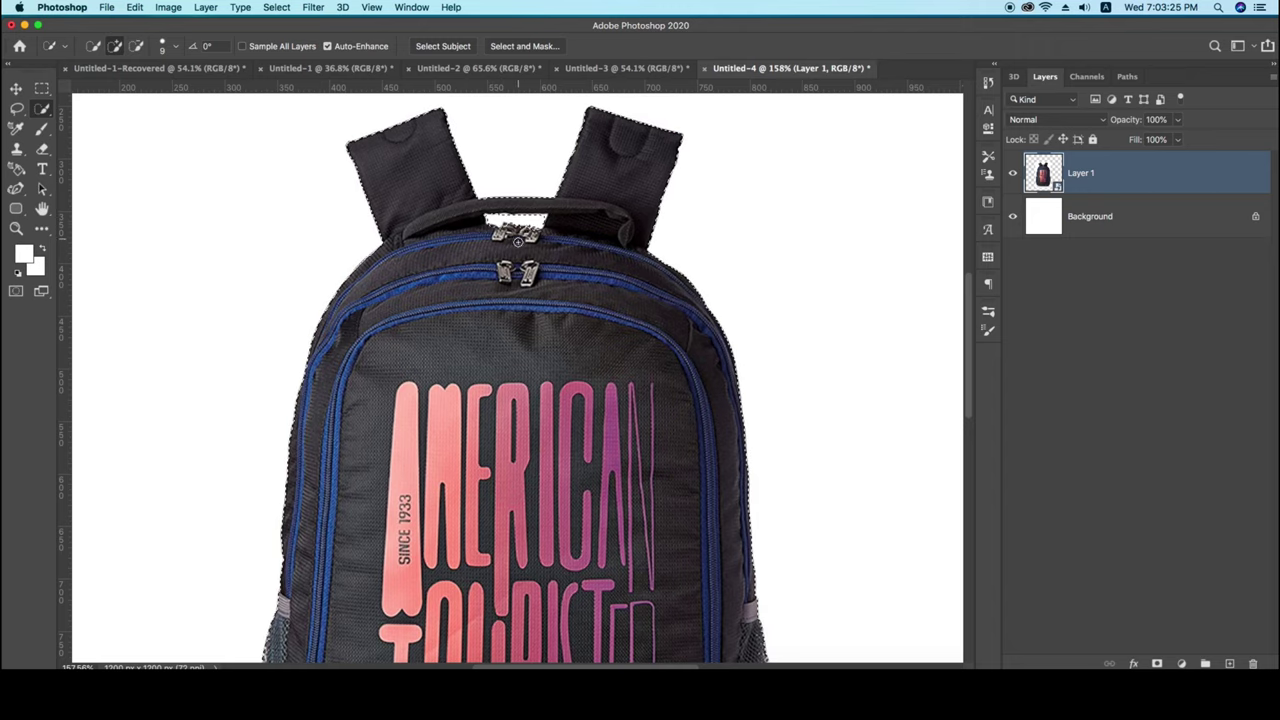
Subtract the white gap above the zipper, then add a layer mask to Layer 1.
{"action": "left_click", "coordinate": [539, 219], "text": "alt"}
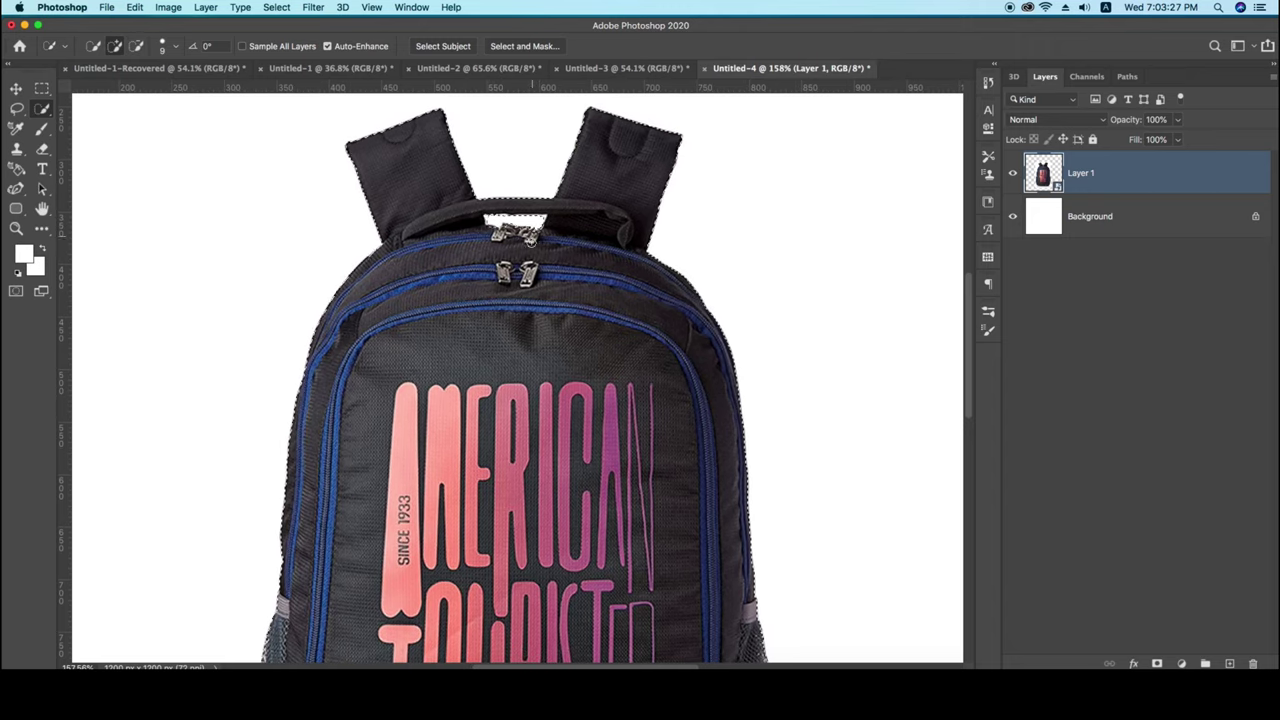
{"action": "scroll", "coordinate": [539, 219], "scroll_direction": "down", "scroll_amount": 5}
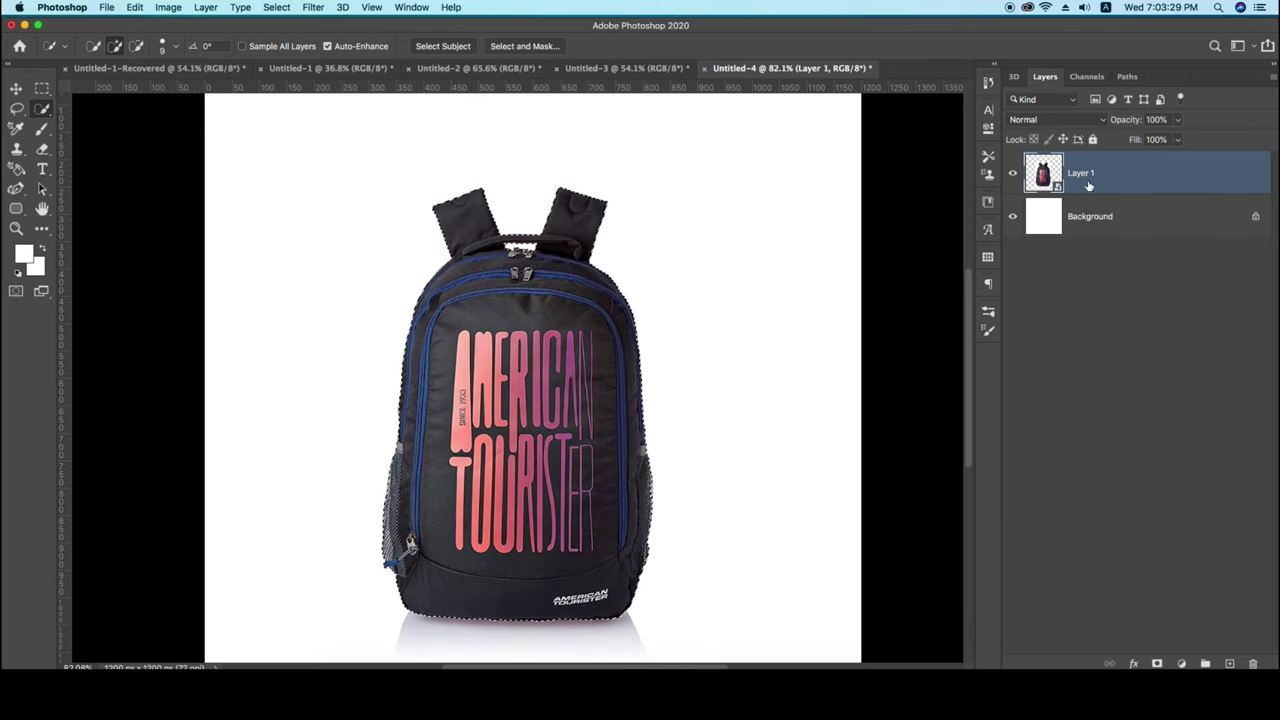
{"action": "left_click", "coordinate": [1157, 663]}
{"action": "scroll", "coordinate": [577, 470], "scroll_direction": "down", "scroll_amount": 1}
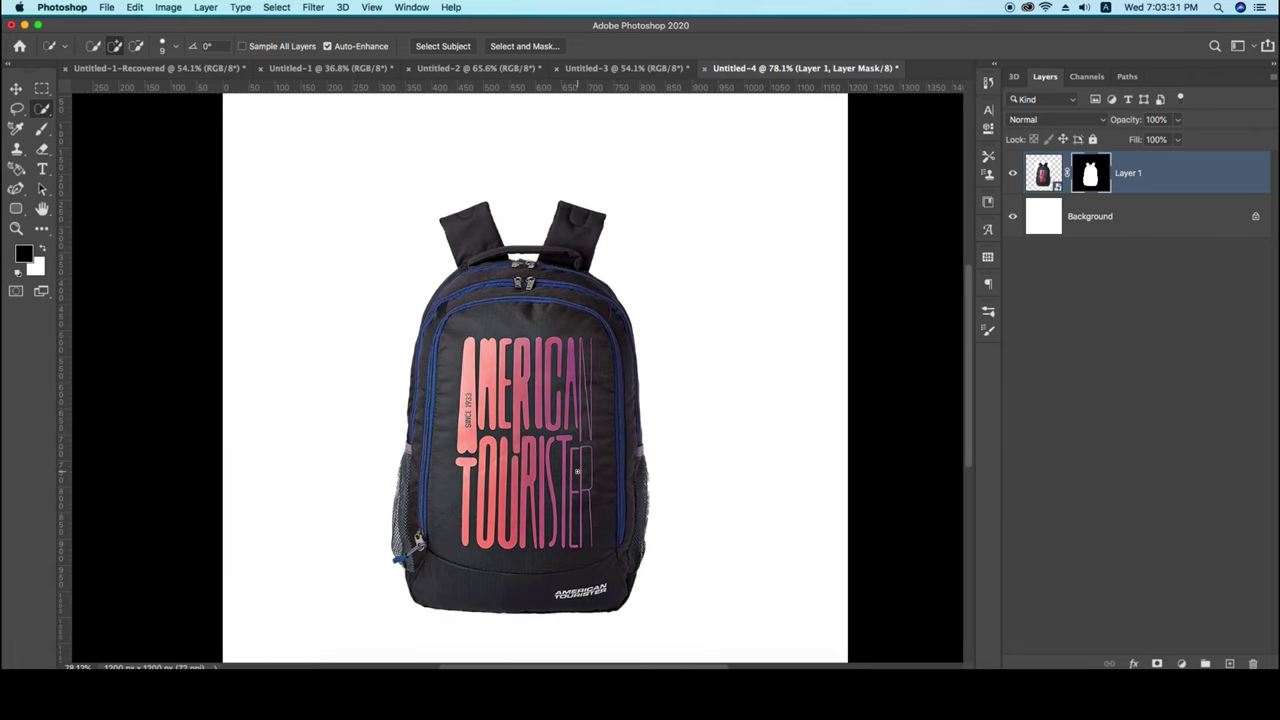
{"action": "scroll", "coordinate": [577, 470], "scroll_direction": "down", "scroll_amount": 1}
Scale the masked backpack to 79.18%, move it about 25 px right, then hide Layer 1.
{"action": "key", "text": "v"}
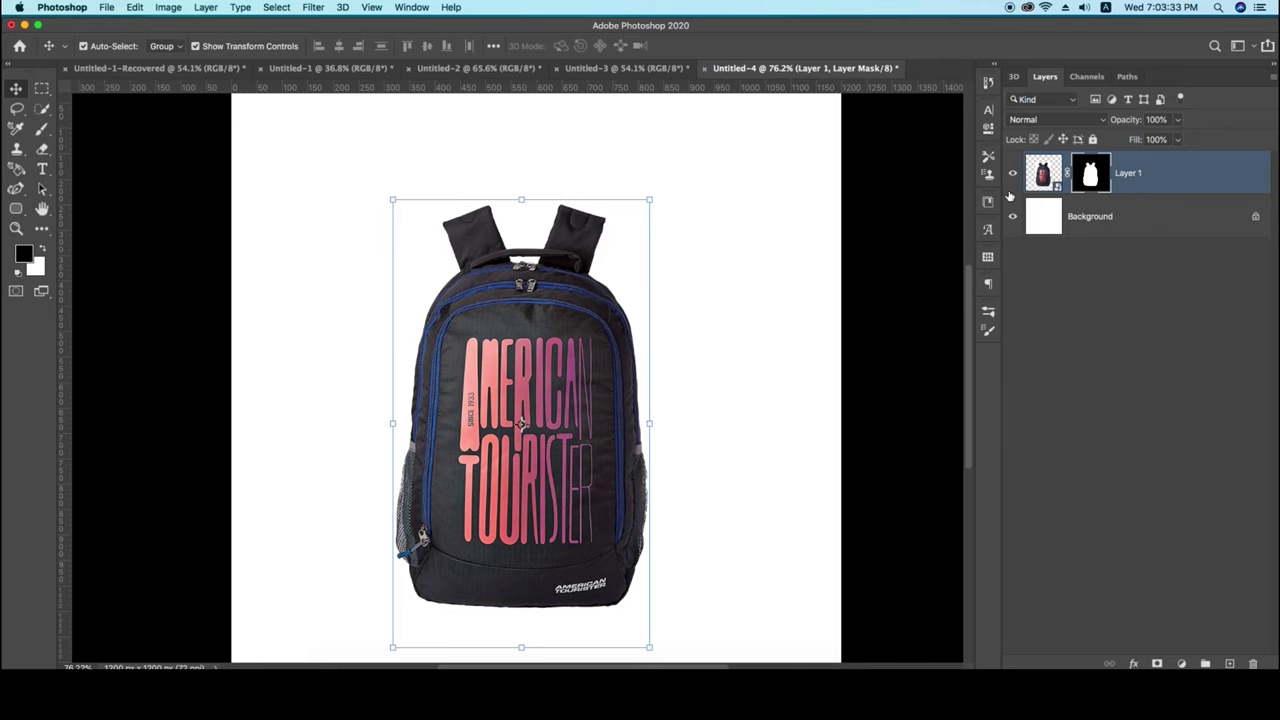
{"action": "left_click", "coordinate": [1040, 185]}
{"action": "scroll", "coordinate": [490, 456], "scroll_direction": "down", "scroll_amount": 2}
{"action": "left_click_drag", "start_coordinate": [490, 456], "coordinate": [483, 430]}
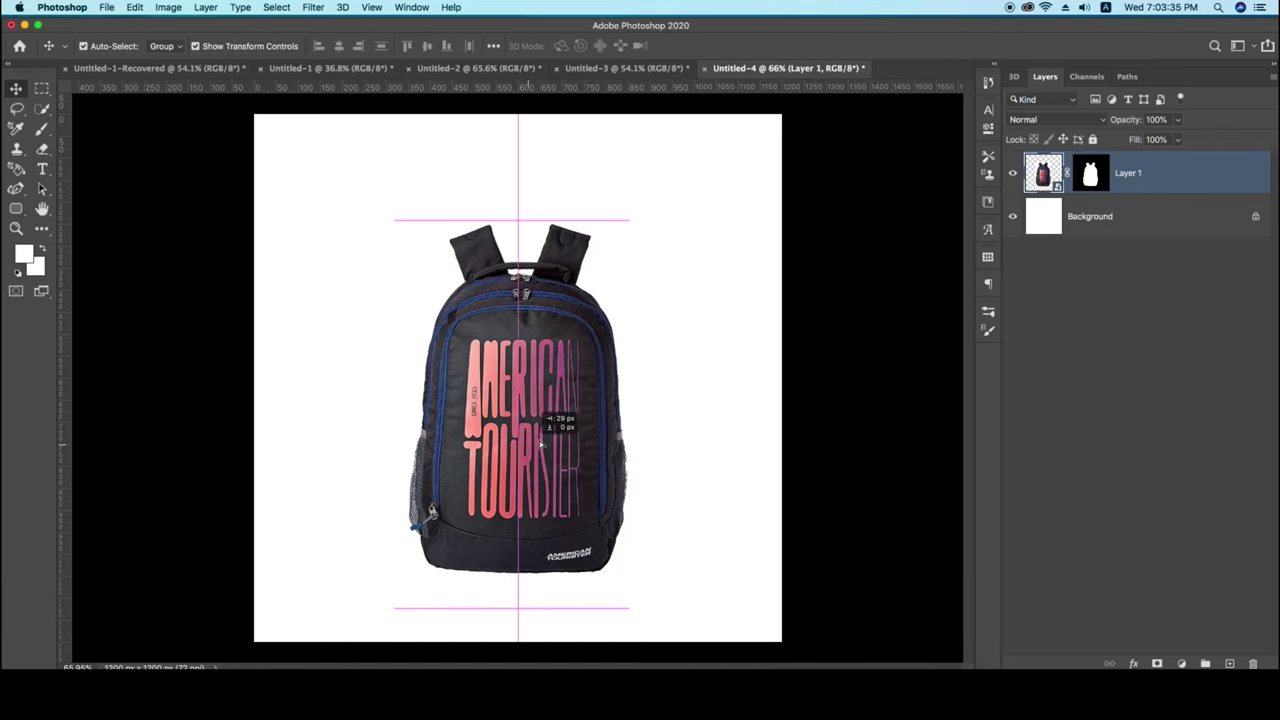
{"action": "left_click_drag", "start_coordinate": [425, 401], "coordinate": [466, 399]}
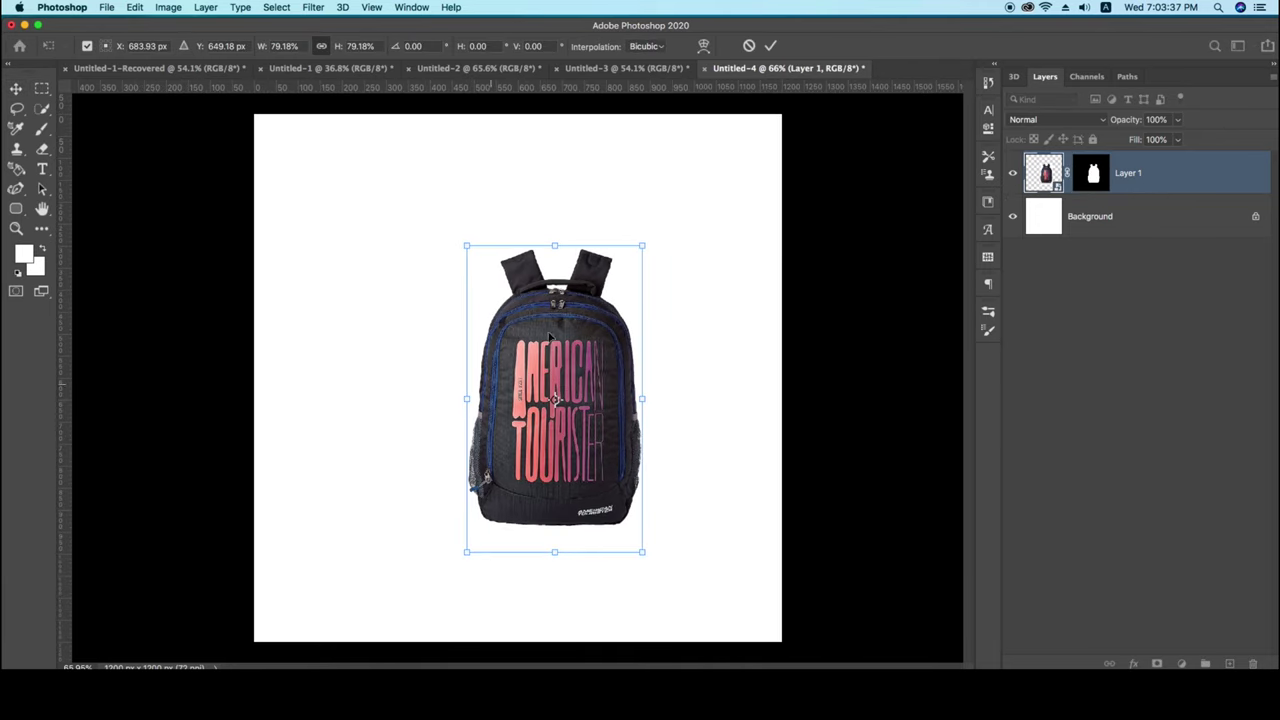
{"action": "left_click", "coordinate": [773, 46]}
{"action": "left_click_drag", "start_coordinate": [583, 399], "coordinate": [608, 398]}
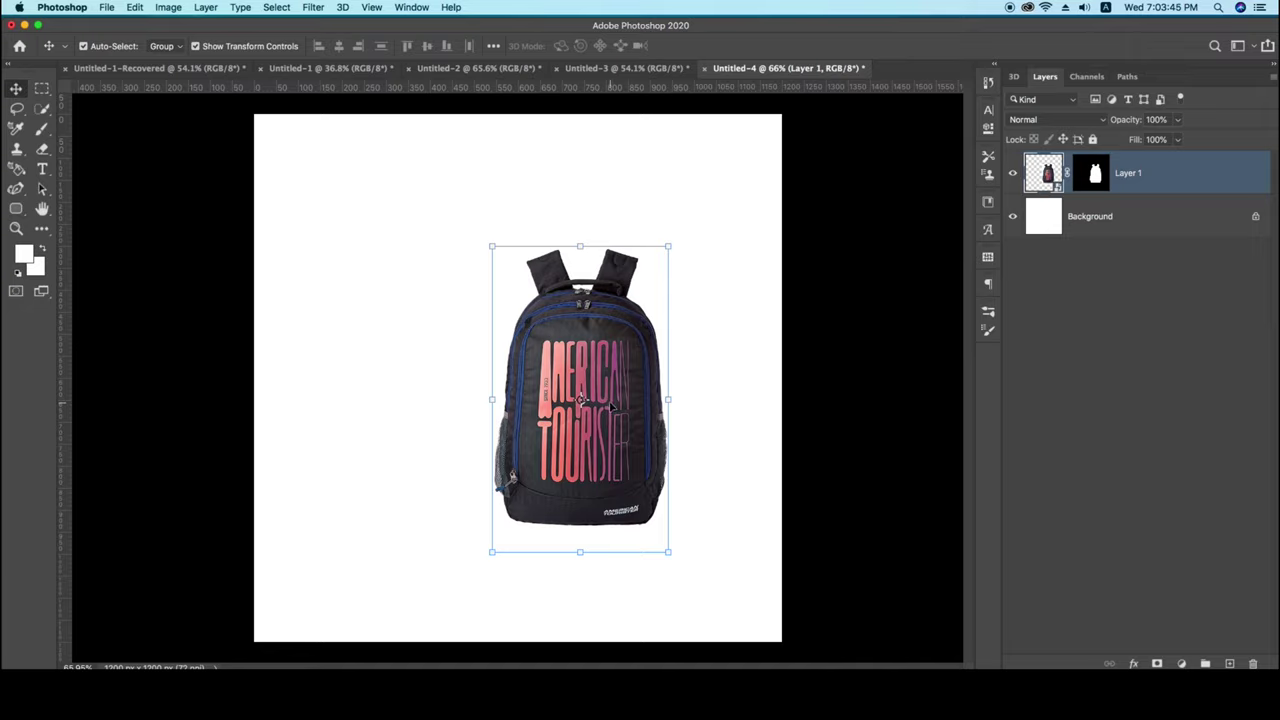
{"action": "left_click", "coordinate": [1014, 174]}
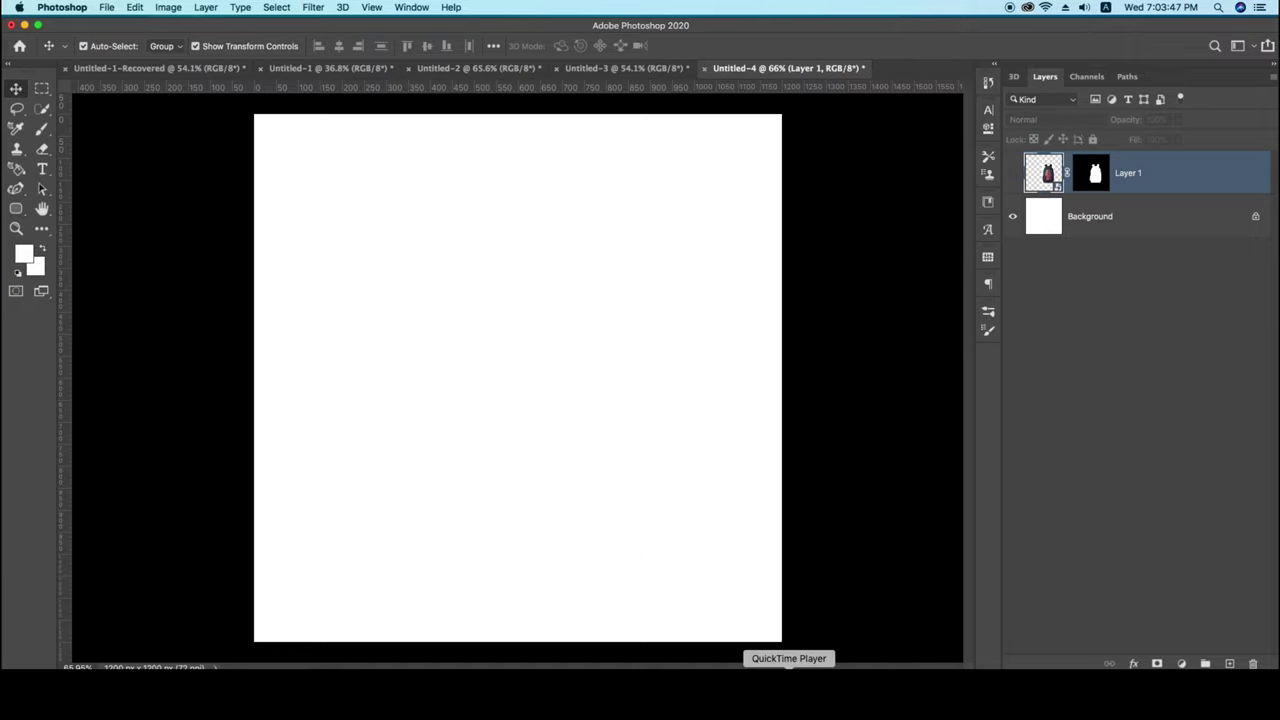
Close Amazon's enlarged image view and copy the 'American Tourister Casual Backpack' product title.
{"action": "left_click", "coordinate": [820, 664]}
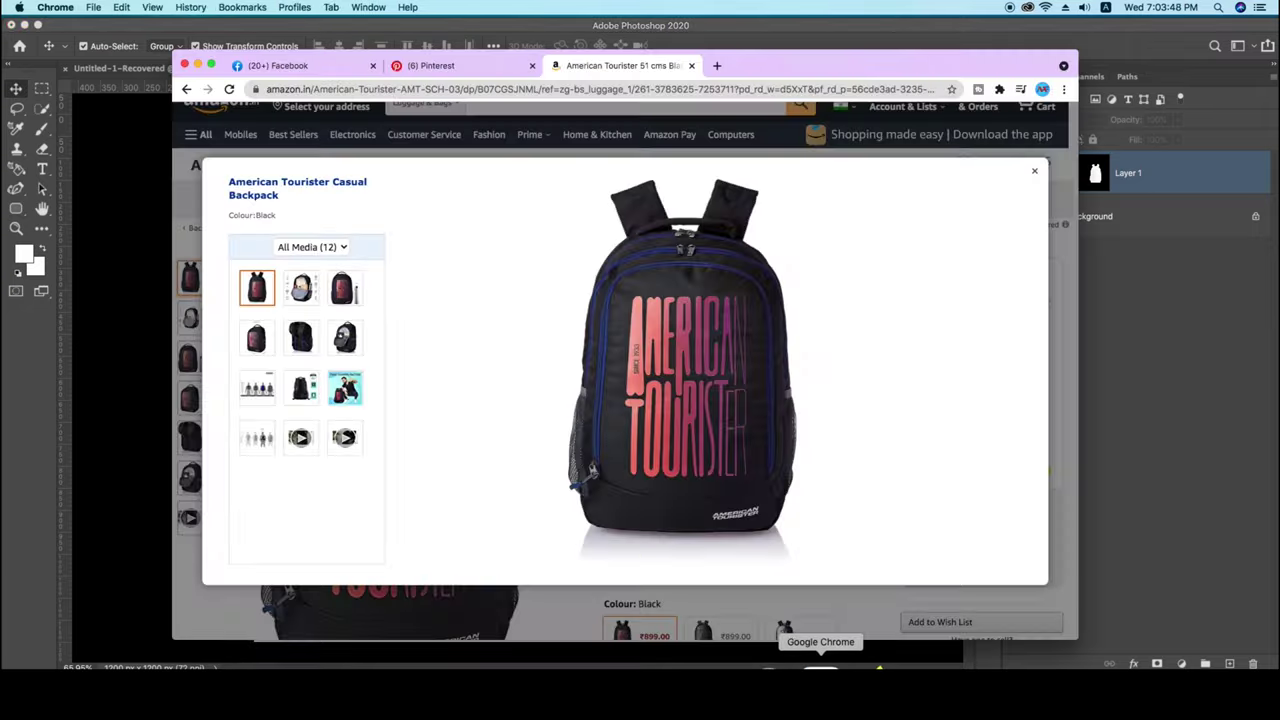
{"action": "left_click", "coordinate": [1034, 173]}
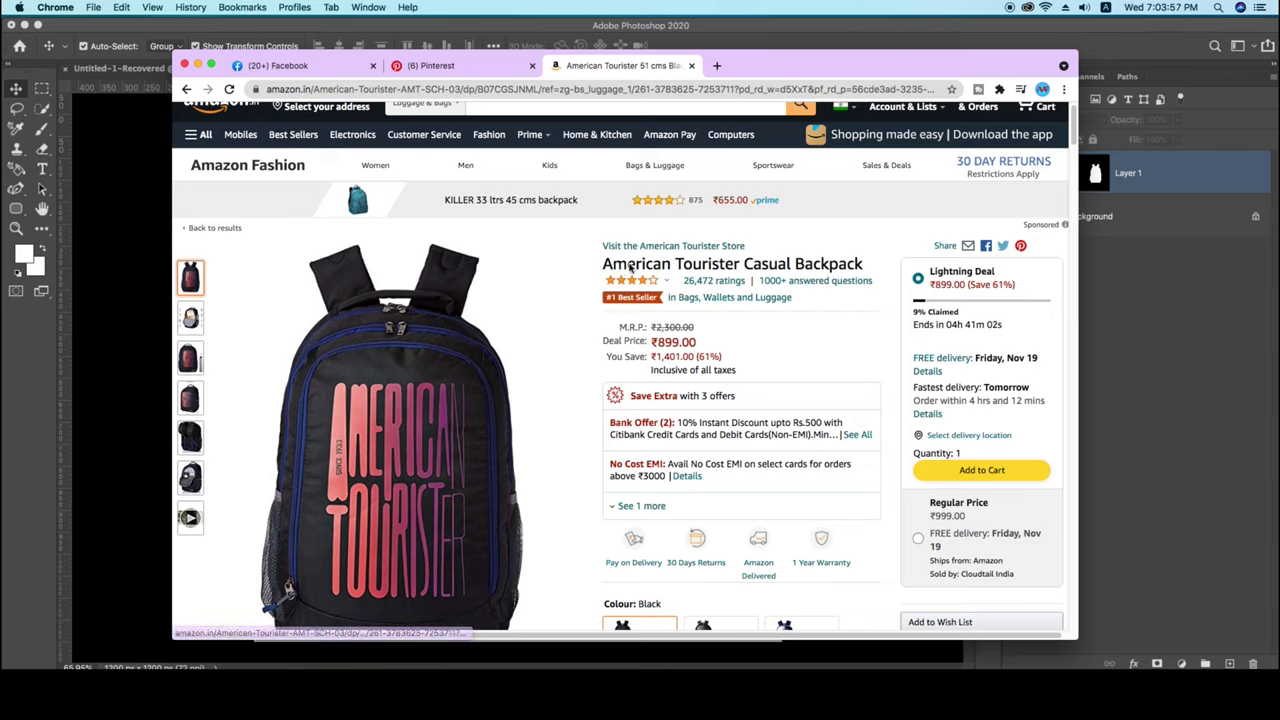
{"action": "left_click_drag", "start_coordinate": [603, 264], "coordinate": [873, 270]}
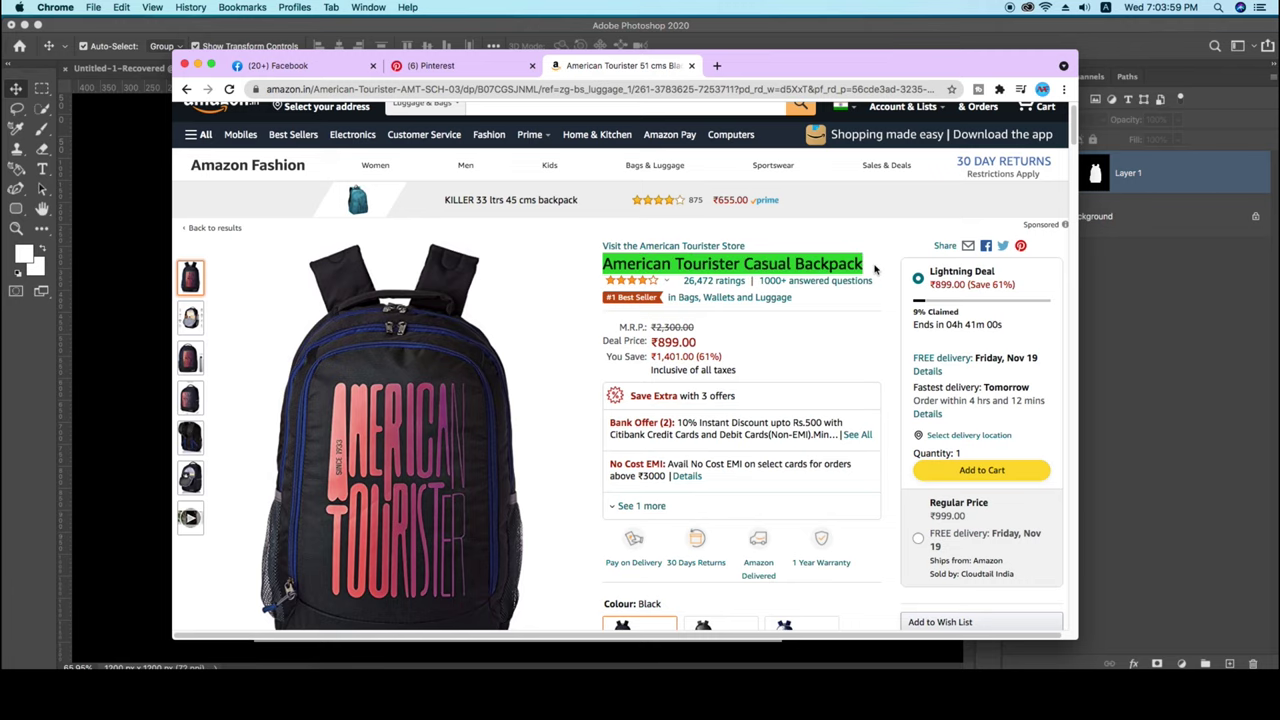
{"action": "right_click", "coordinate": [848, 266]}
{"action": "left_click", "coordinate": [868, 289]}
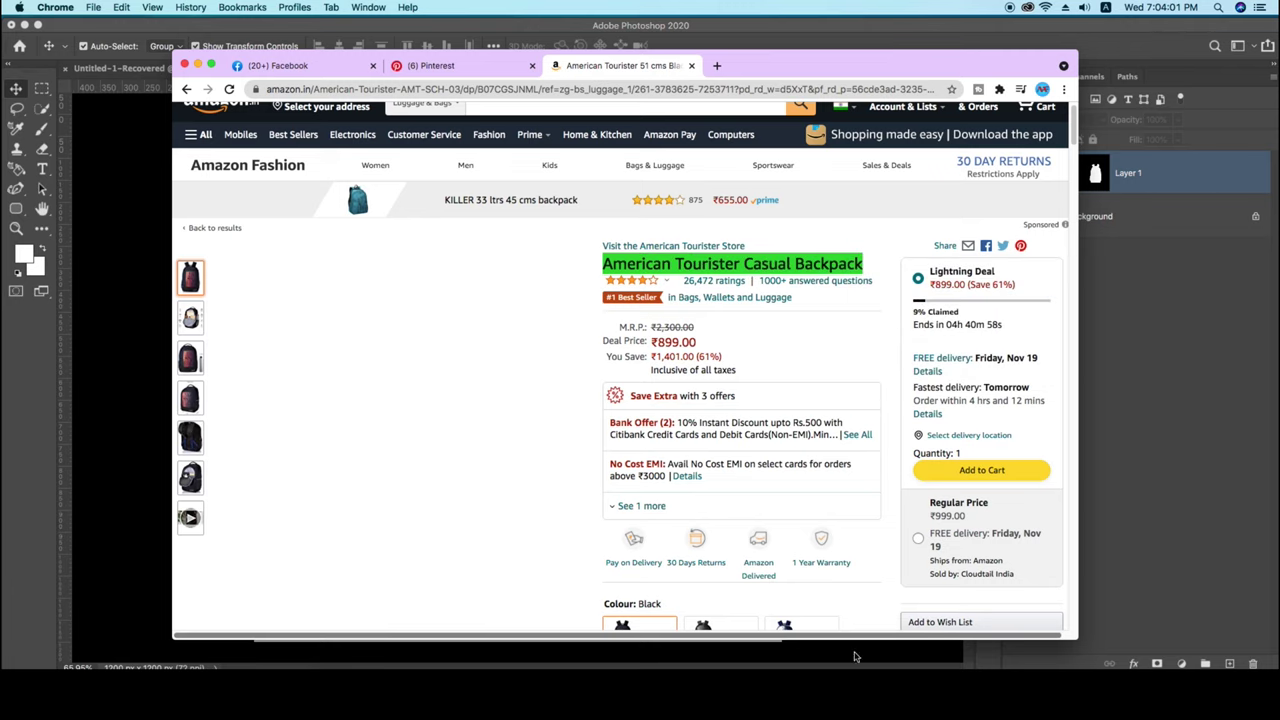
Paste the copied product title as a new text layer on the canvas.
{"action": "left_click", "coordinate": [442, 668]}
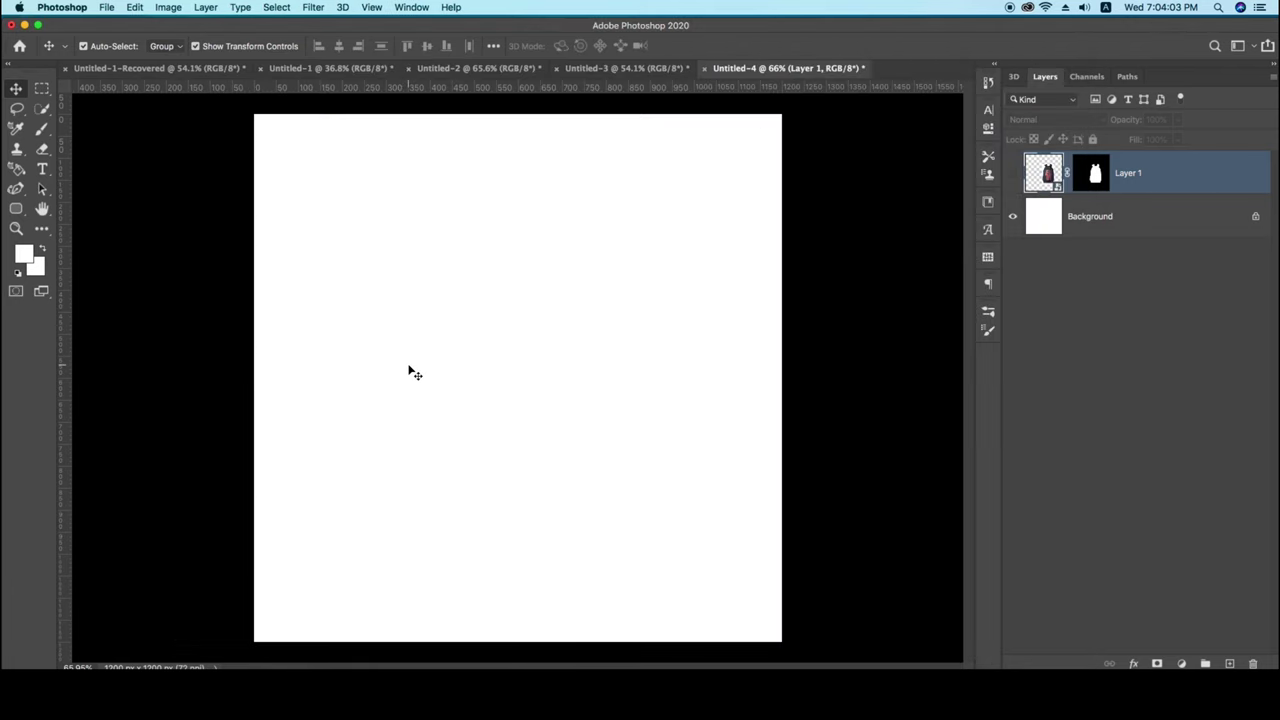
{"action": "key", "text": "t"}
{"action": "left_click", "coordinate": [376, 265]}
{"action": "key", "text": "BackSpace"}
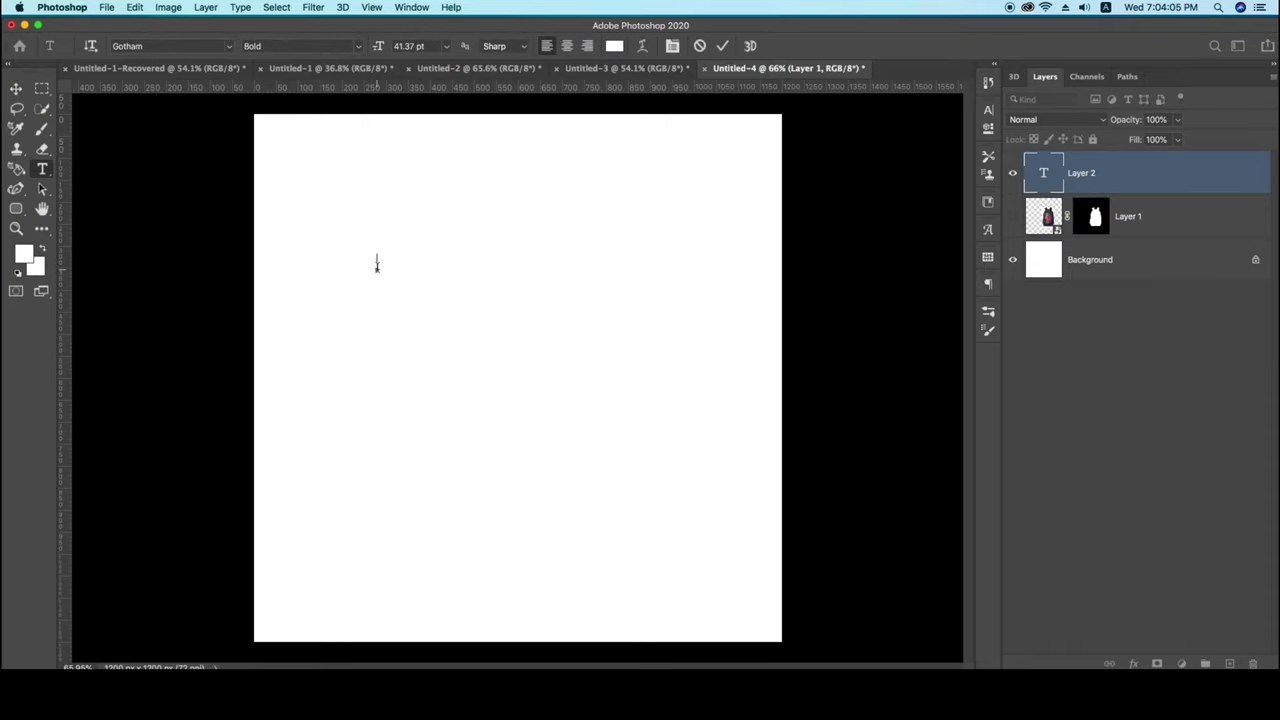
{"action": "key", "text": "ctrl+v"}
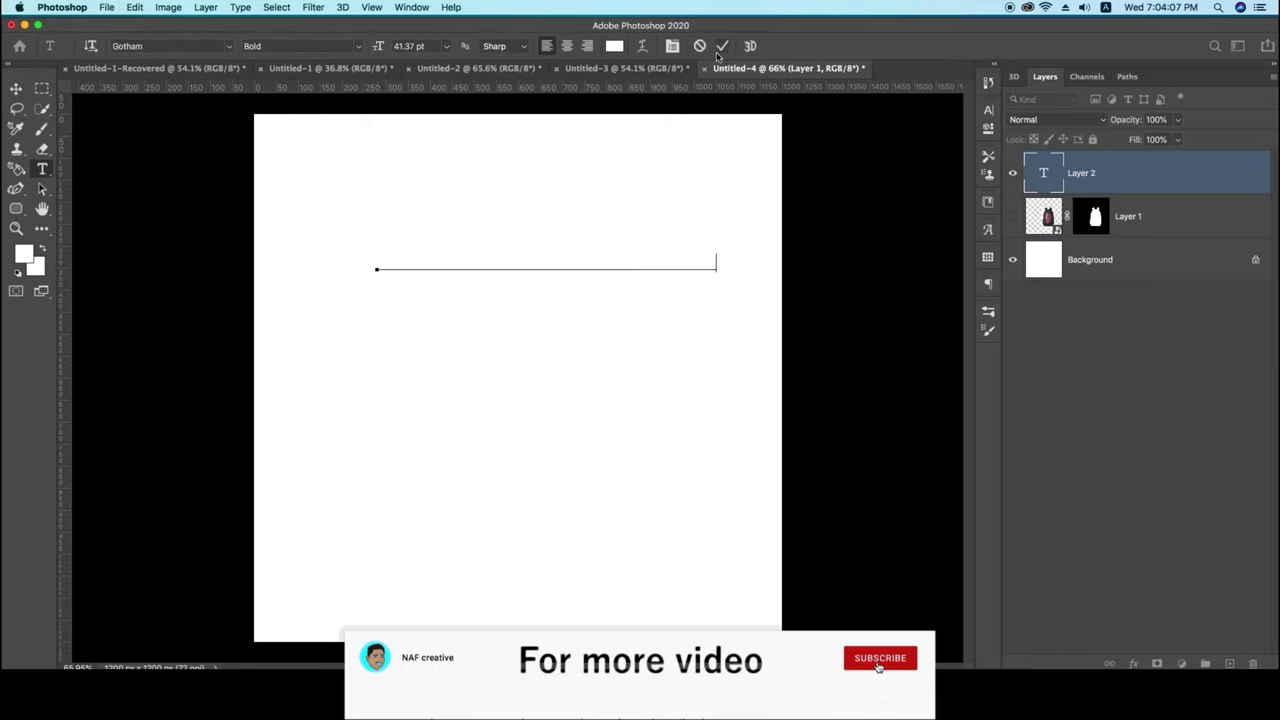
Set the title text colour to black.
{"action": "left_click", "coordinate": [613, 46]}
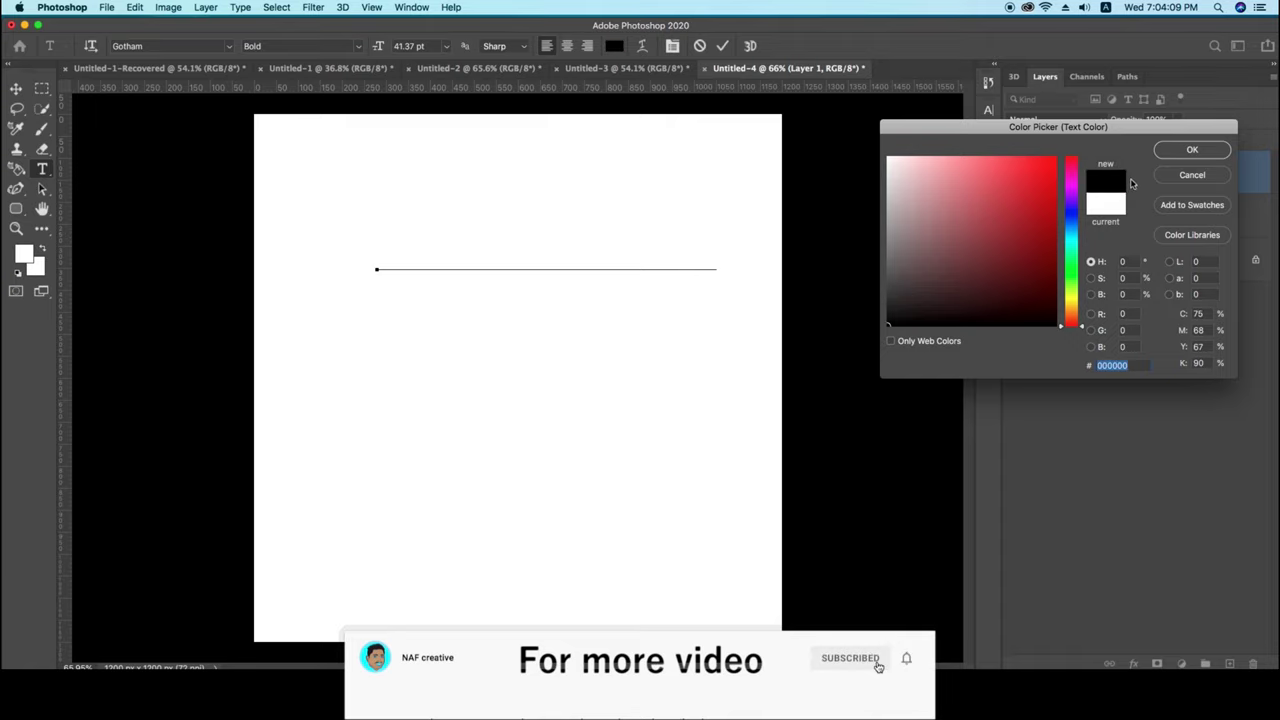
{"action": "left_click", "coordinate": [1192, 149]}
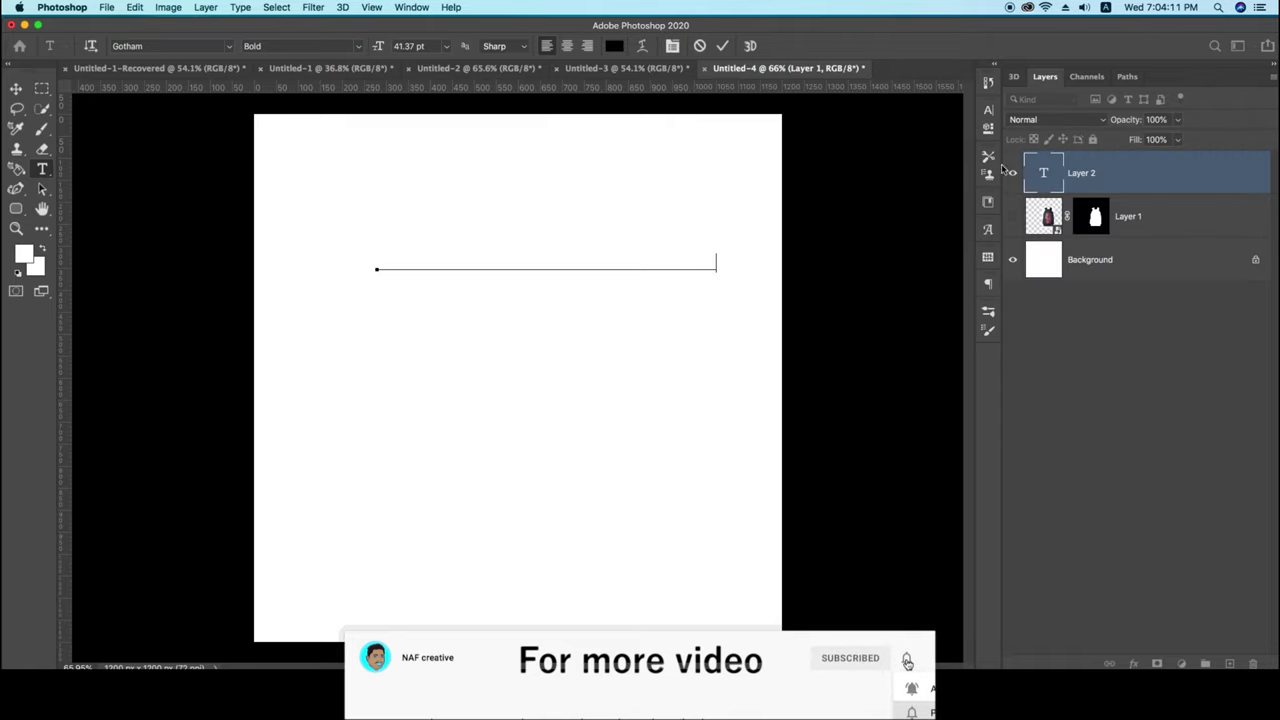
{"action": "left_click", "coordinate": [722, 46]}
{"action": "left_click", "coordinate": [615, 47]}
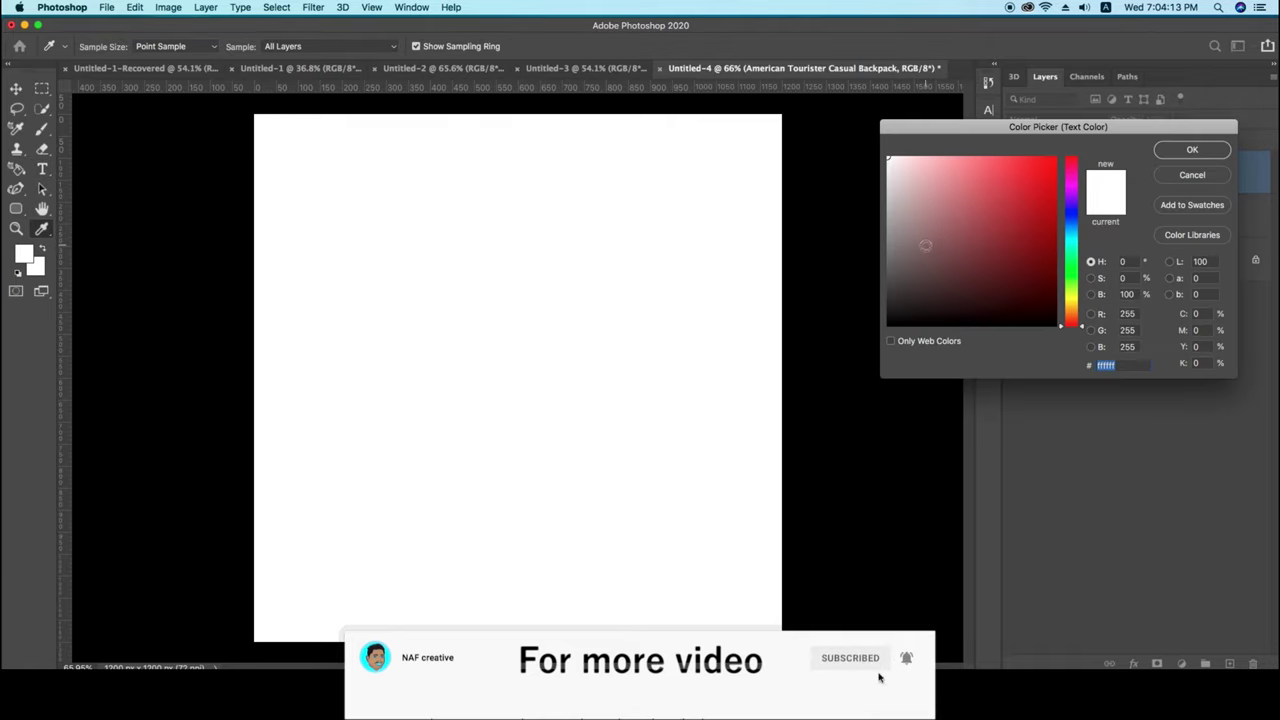
{"action": "left_click", "coordinate": [888, 324]}
{"action": "left_click", "coordinate": [1192, 149]}
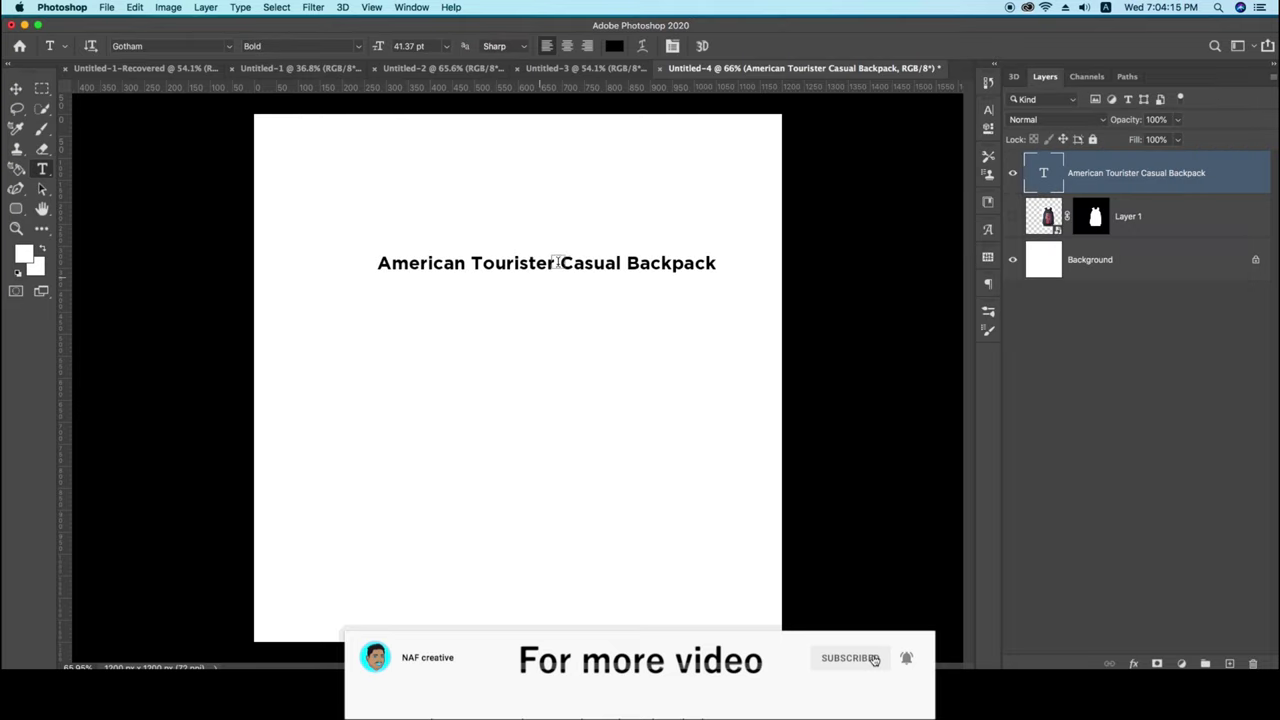
Break the title into two lines after 'Tourister' and move it to the top-left.
{"action": "left_click", "coordinate": [558, 263]}
{"action": "key", "text": "Return"}
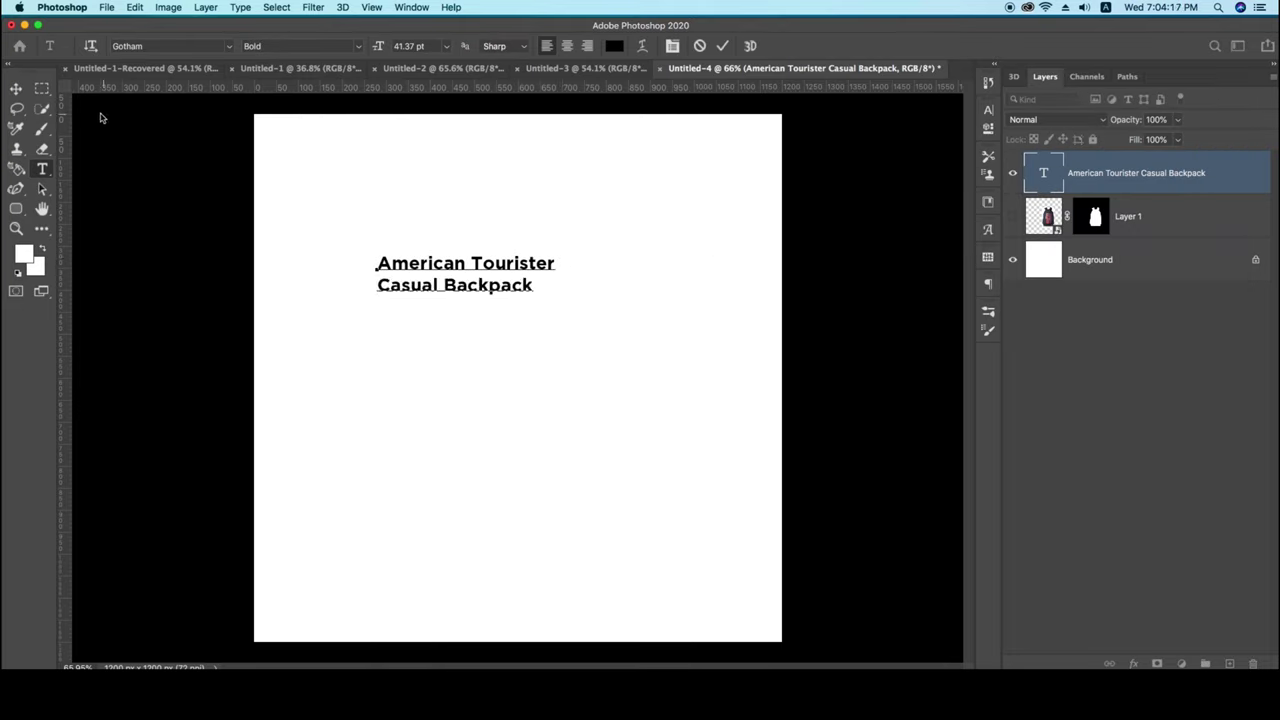
{"action": "left_click", "coordinate": [16, 88]}
{"action": "left_click_drag", "start_coordinate": [511, 274], "coordinate": [450, 202]}
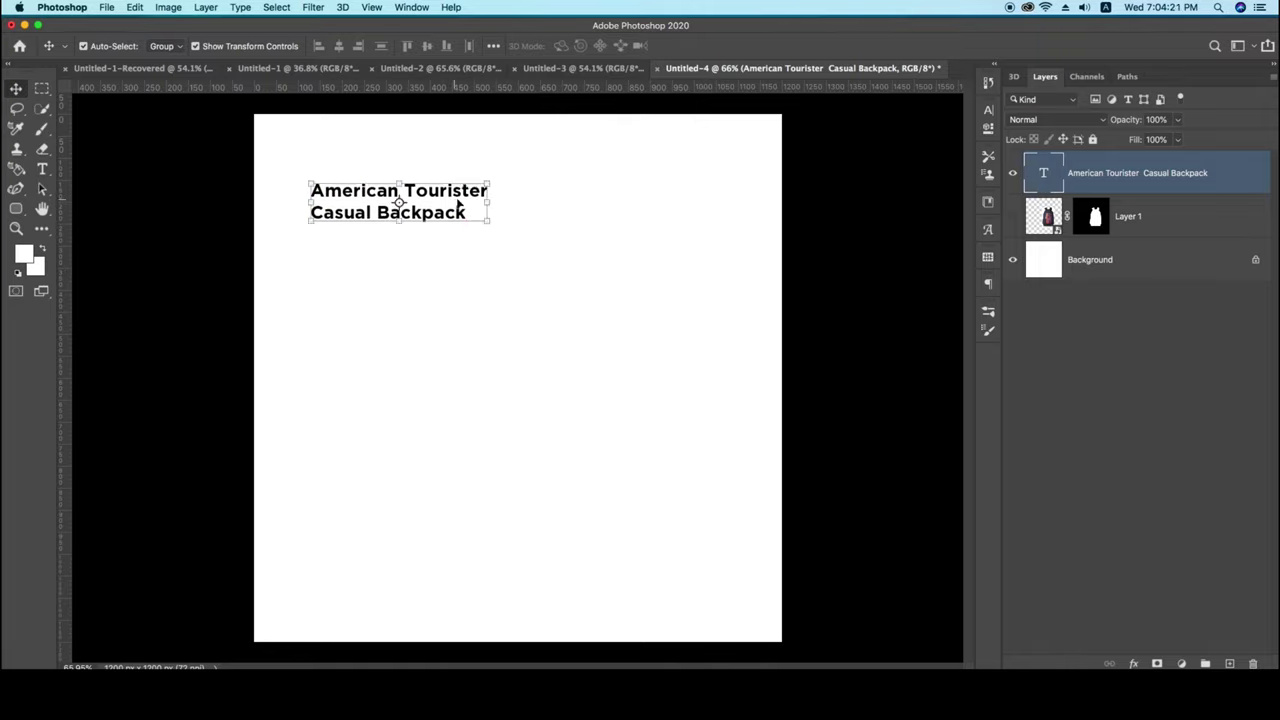
{"action": "left_click_drag", "start_coordinate": [457, 203], "coordinate": [457, 206]}
{"action": "left_click", "coordinate": [583, 260]}
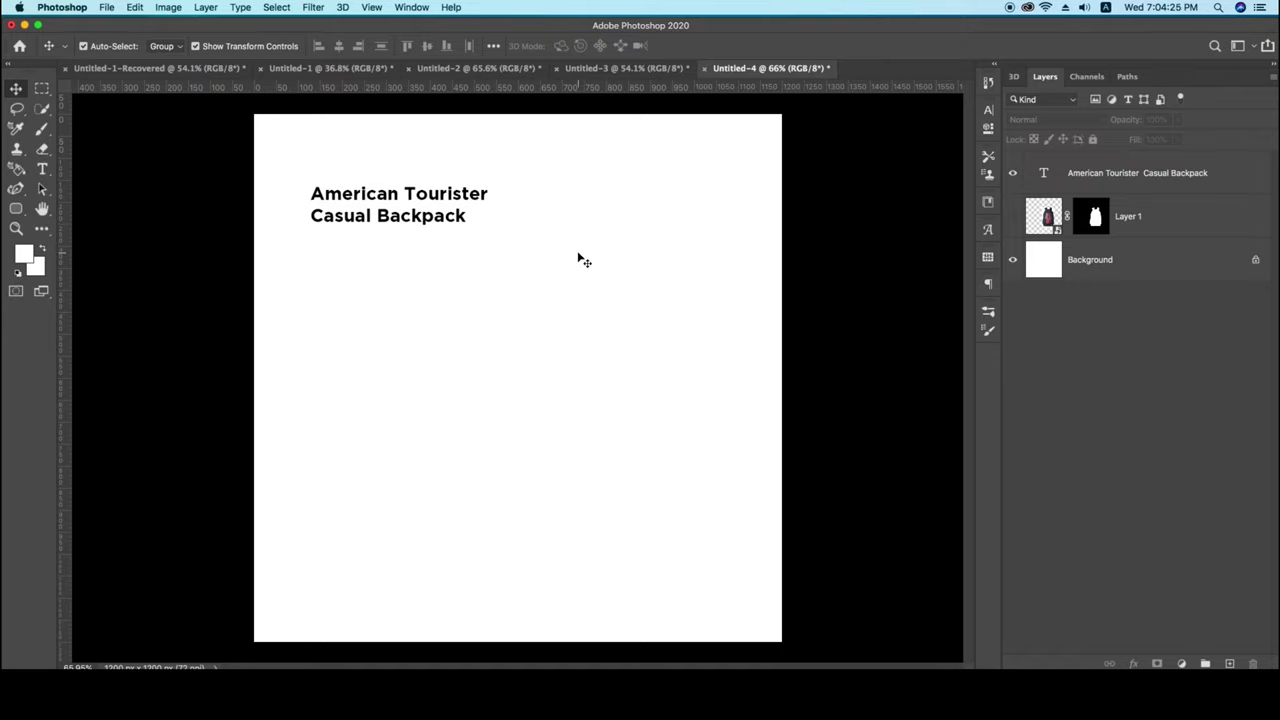
{"action": "left_click_drag", "start_coordinate": [428, 202], "coordinate": [418, 200]}
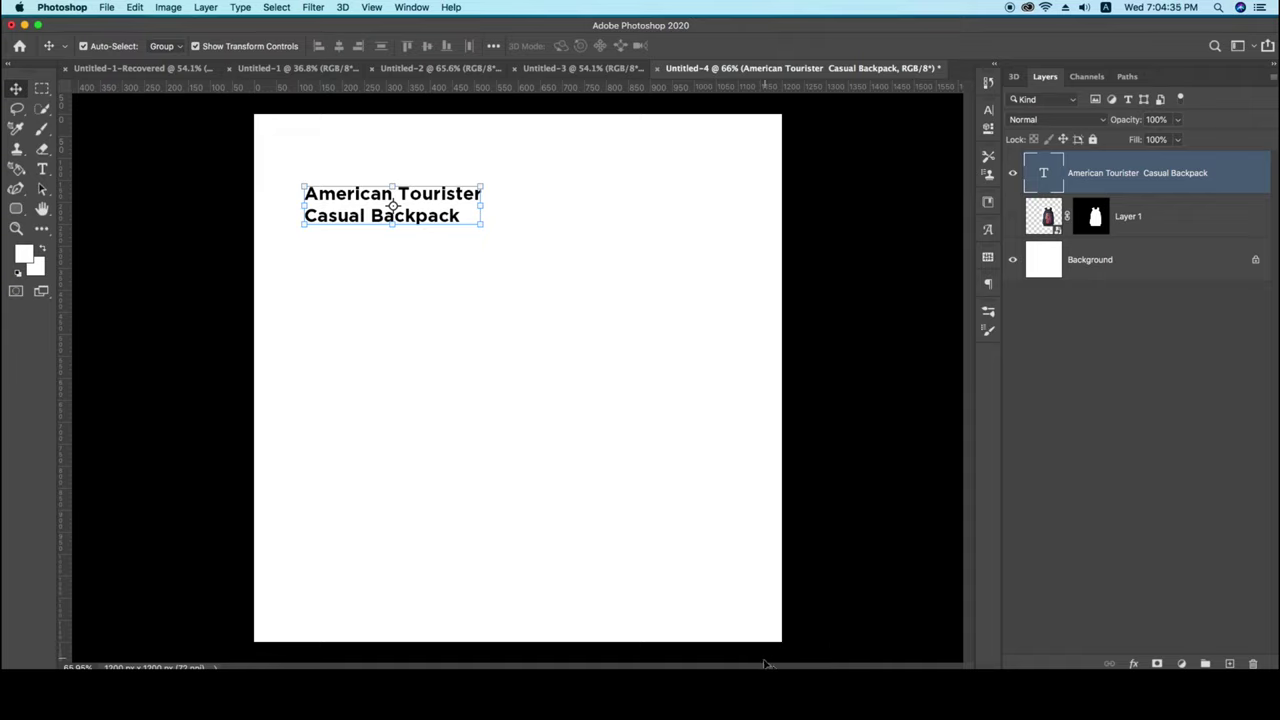
{"action": "left_click", "coordinate": [716, 668]}
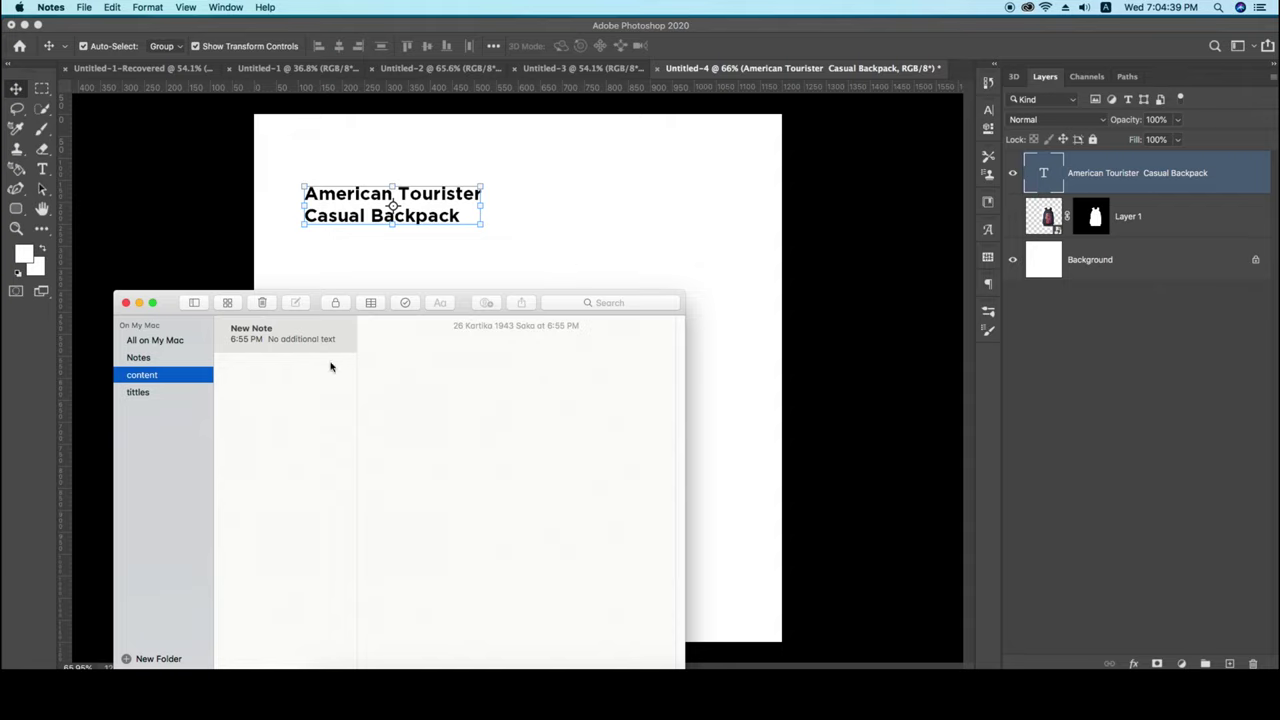
Paste 'American Tourister Casual Backpack' into a new note in the content folder and minimize Notes.
{"action": "left_click", "coordinate": [382, 350]}
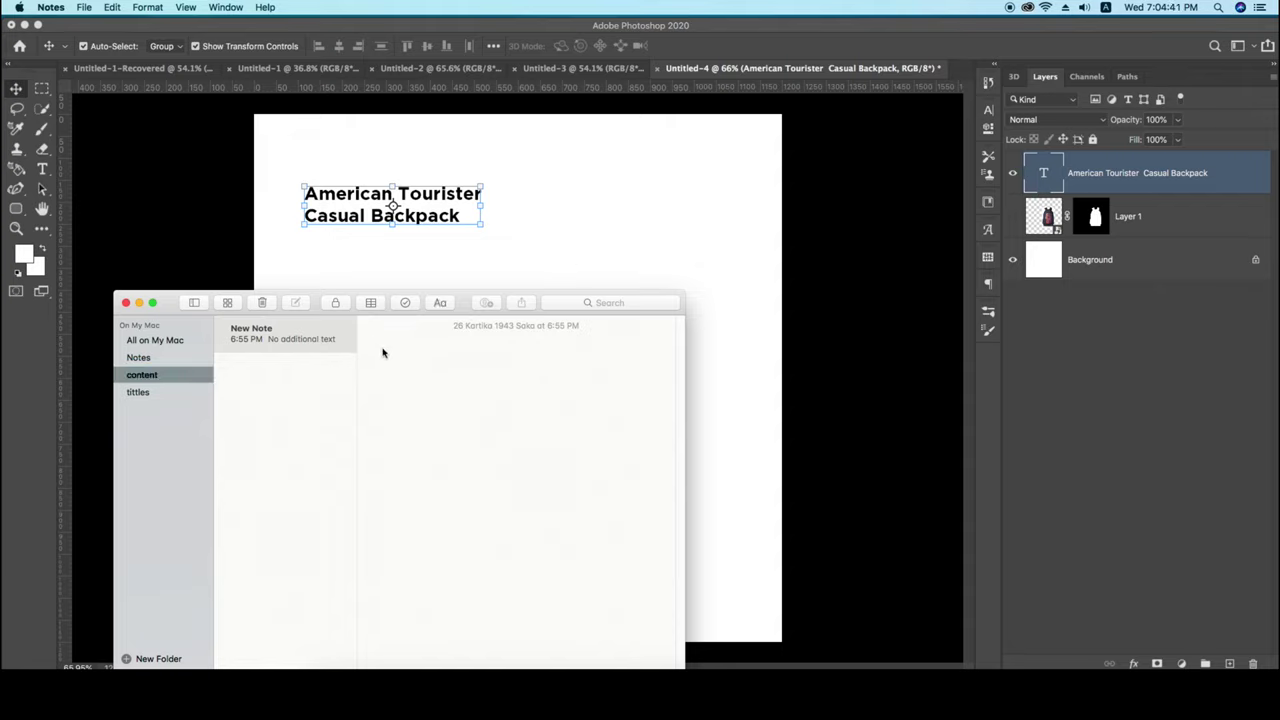
{"action": "type", "text": "American Tourister Casual Backpack"}
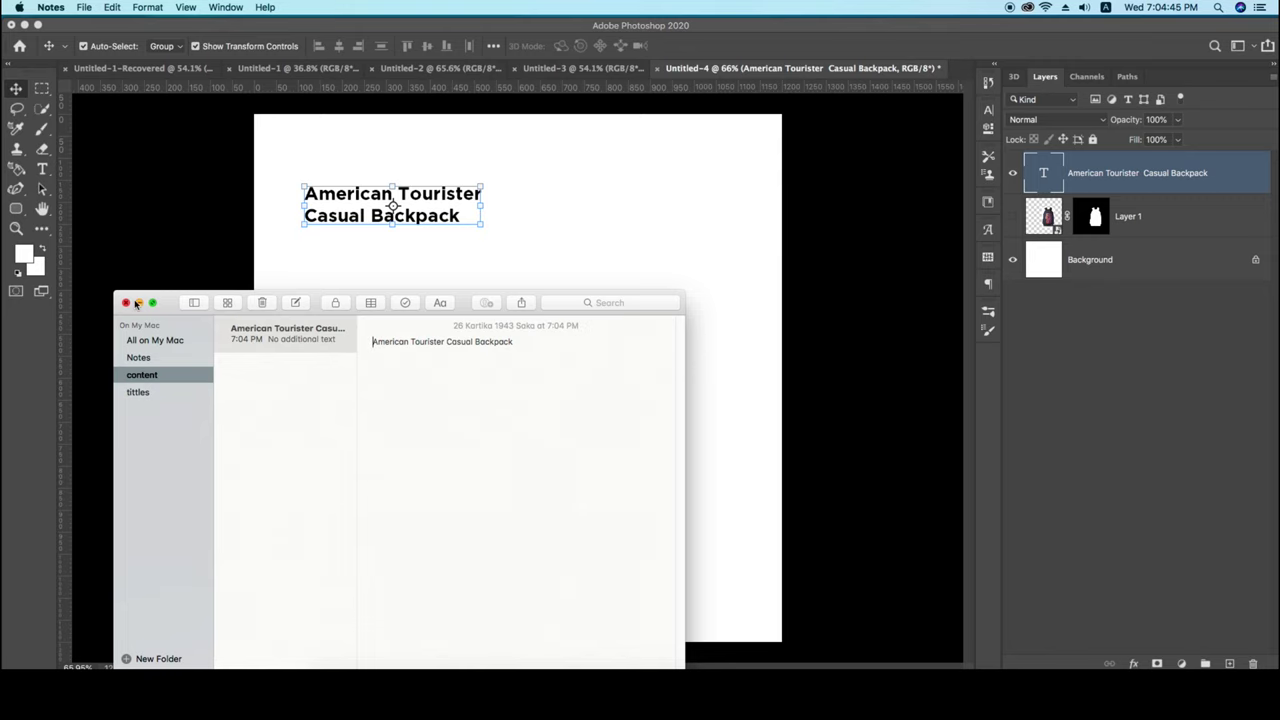
{"action": "left_click", "coordinate": [140, 303]}
Scroll Amazon's product page to the Warranty type bullet in the product details.
{"action": "left_click", "coordinate": [818, 667]}
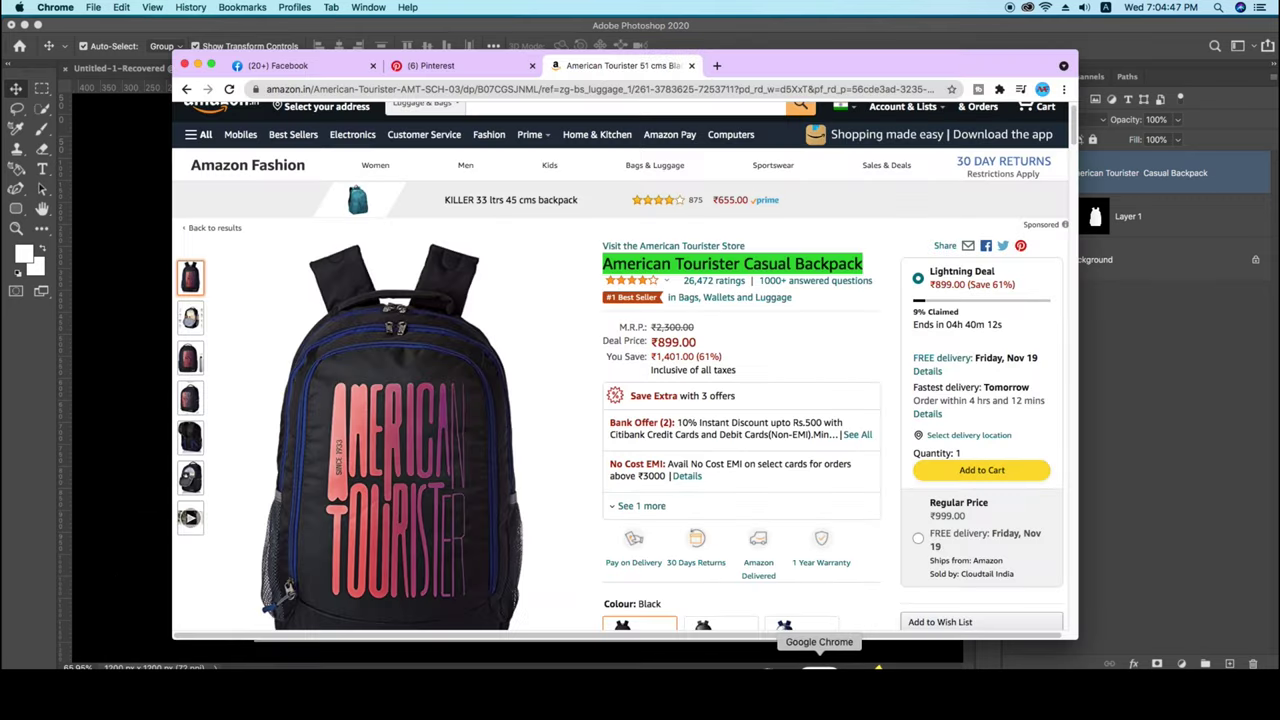
{"action": "scroll", "coordinate": [627, 476], "scroll_direction": "down", "scroll_amount": 2}
{"action": "scroll", "coordinate": [627, 476], "scroll_direction": "down", "scroll_amount": 3}
{"action": "scroll", "coordinate": [627, 472], "scroll_direction": "down", "scroll_amount": 2}
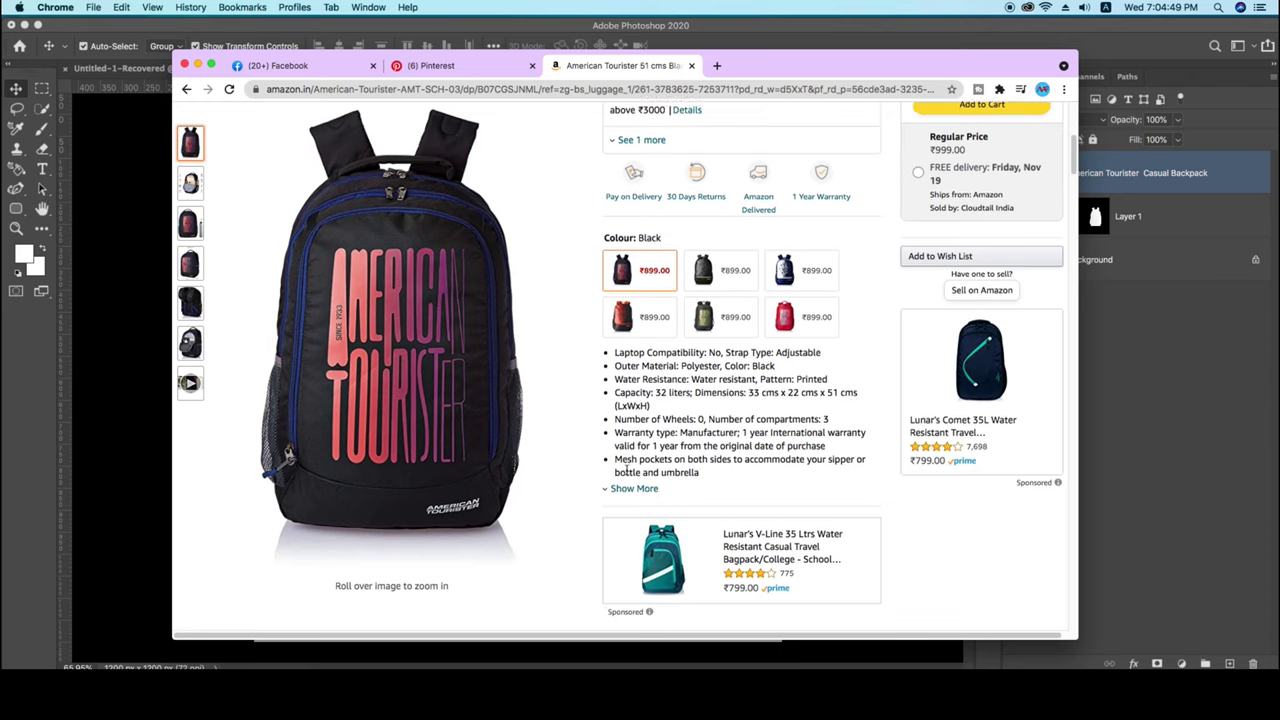
{"action": "scroll", "coordinate": [627, 476], "scroll_direction": "up", "scroll_amount": 1}
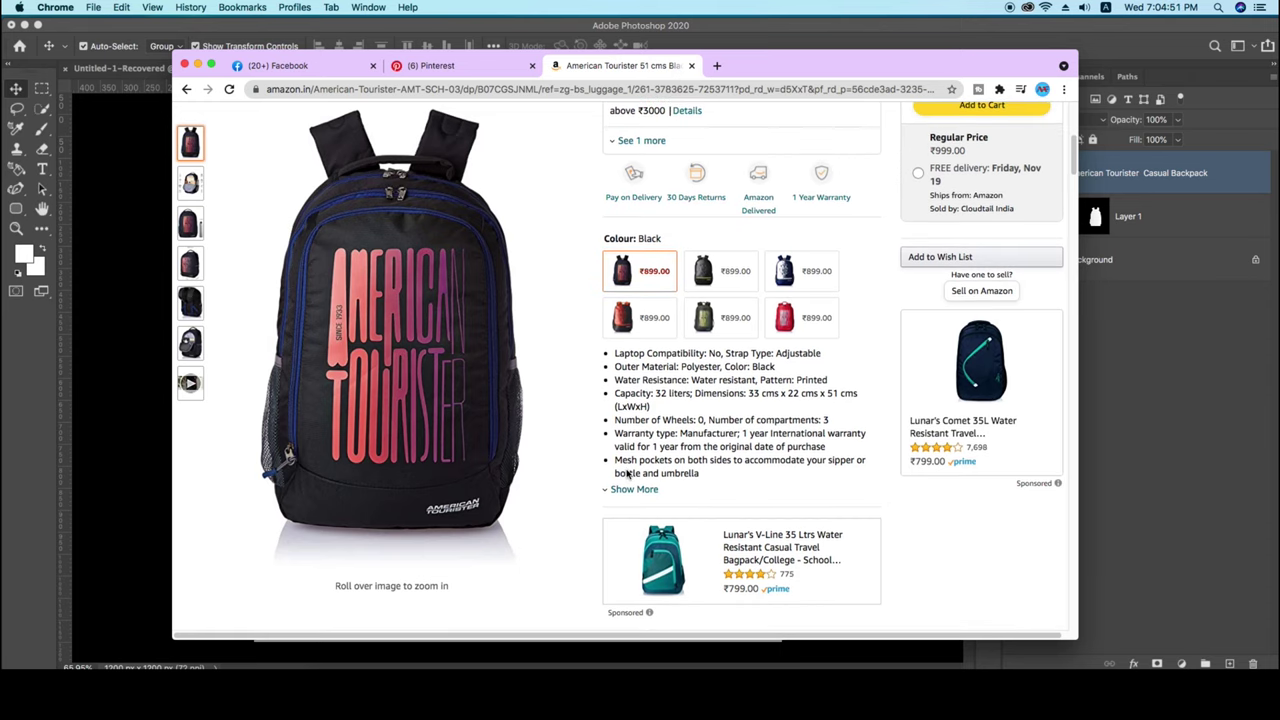
{"action": "scroll", "coordinate": [627, 476], "scroll_direction": "down", "scroll_amount": 1}
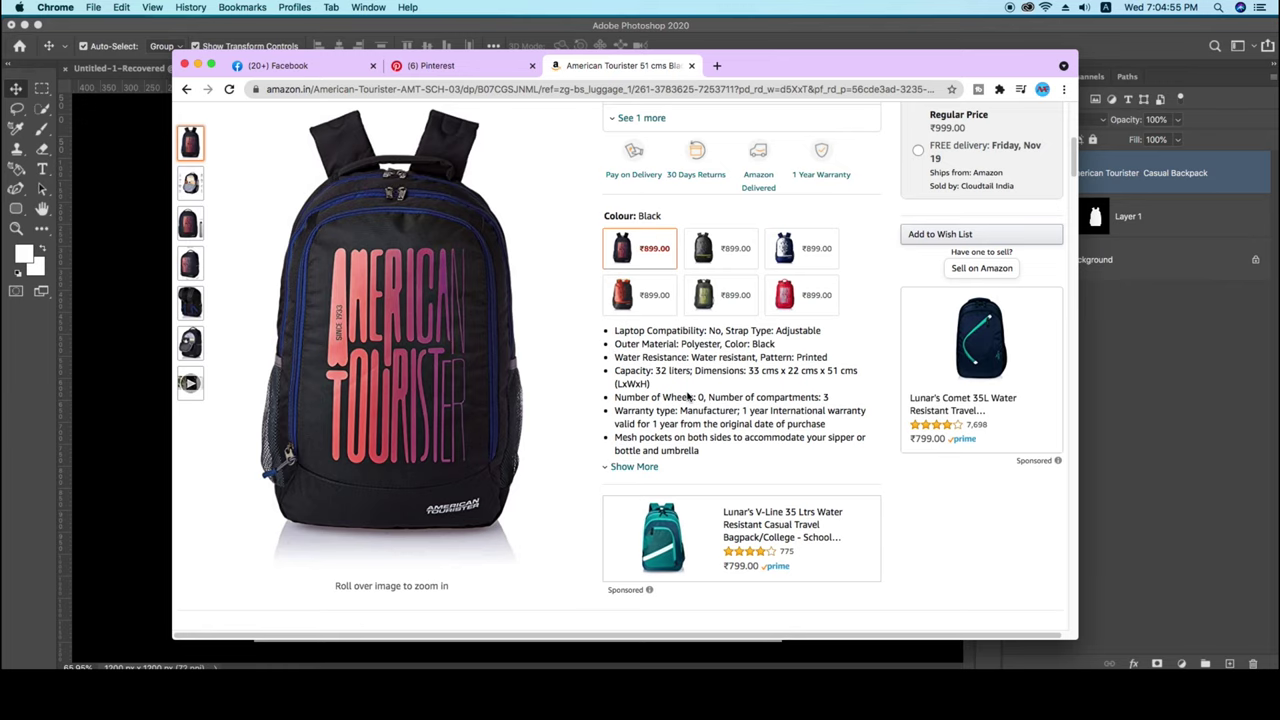
{"action": "scroll", "coordinate": [687, 397], "scroll_direction": "down", "scroll_amount": 1}
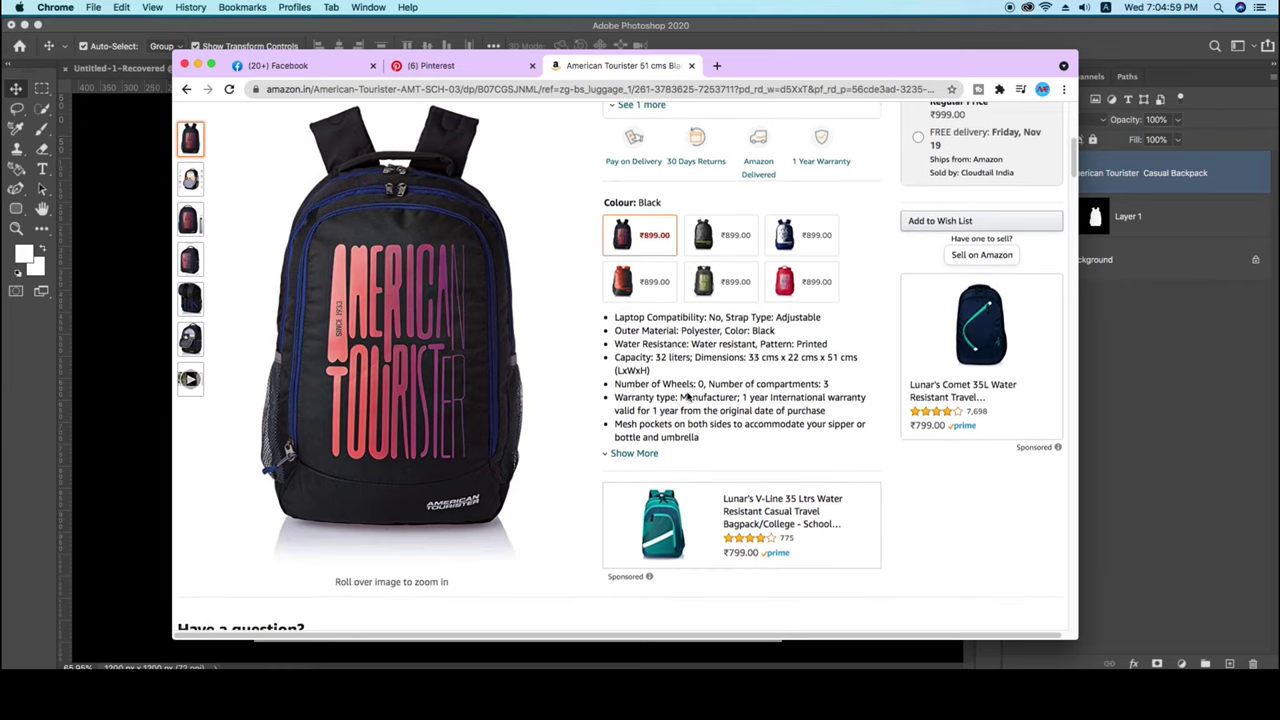
{"action": "scroll", "coordinate": [687, 397], "scroll_direction": "down", "scroll_amount": 5}
{"action": "scroll", "coordinate": [687, 397], "scroll_direction": "up", "scroll_amount": 4}
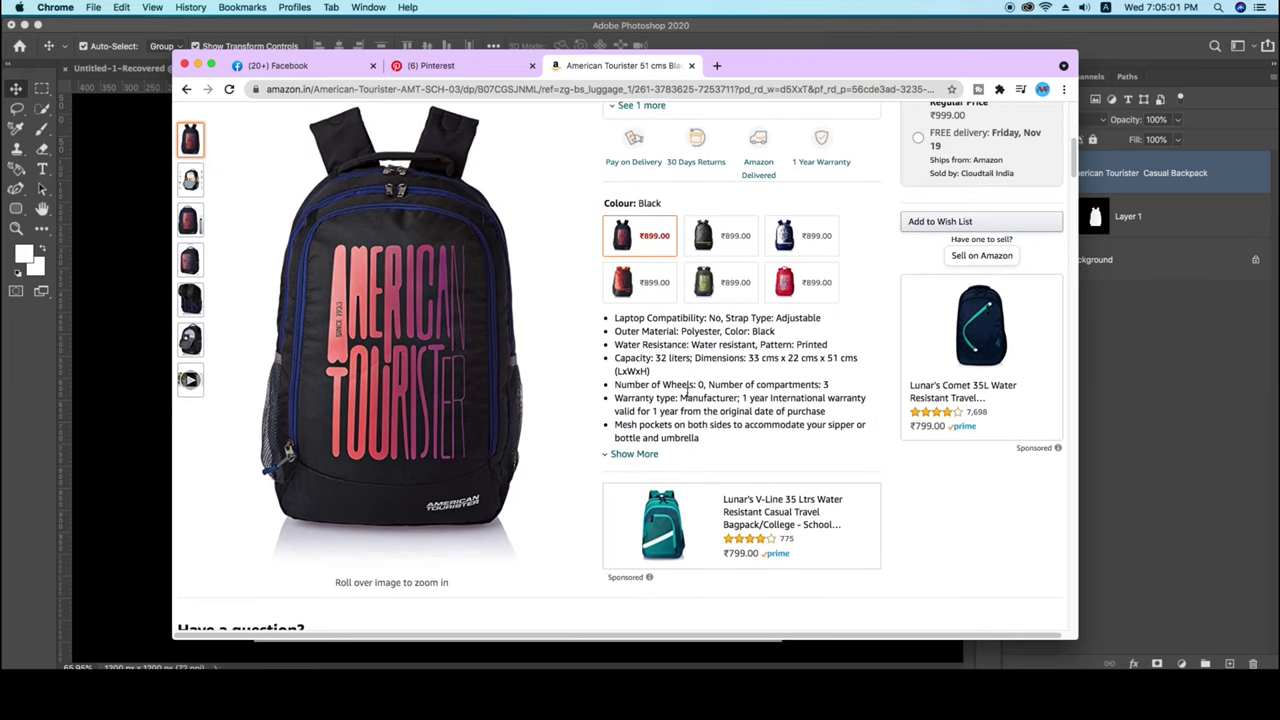
{"action": "scroll", "coordinate": [687, 397], "scroll_direction": "up", "scroll_amount": 1}
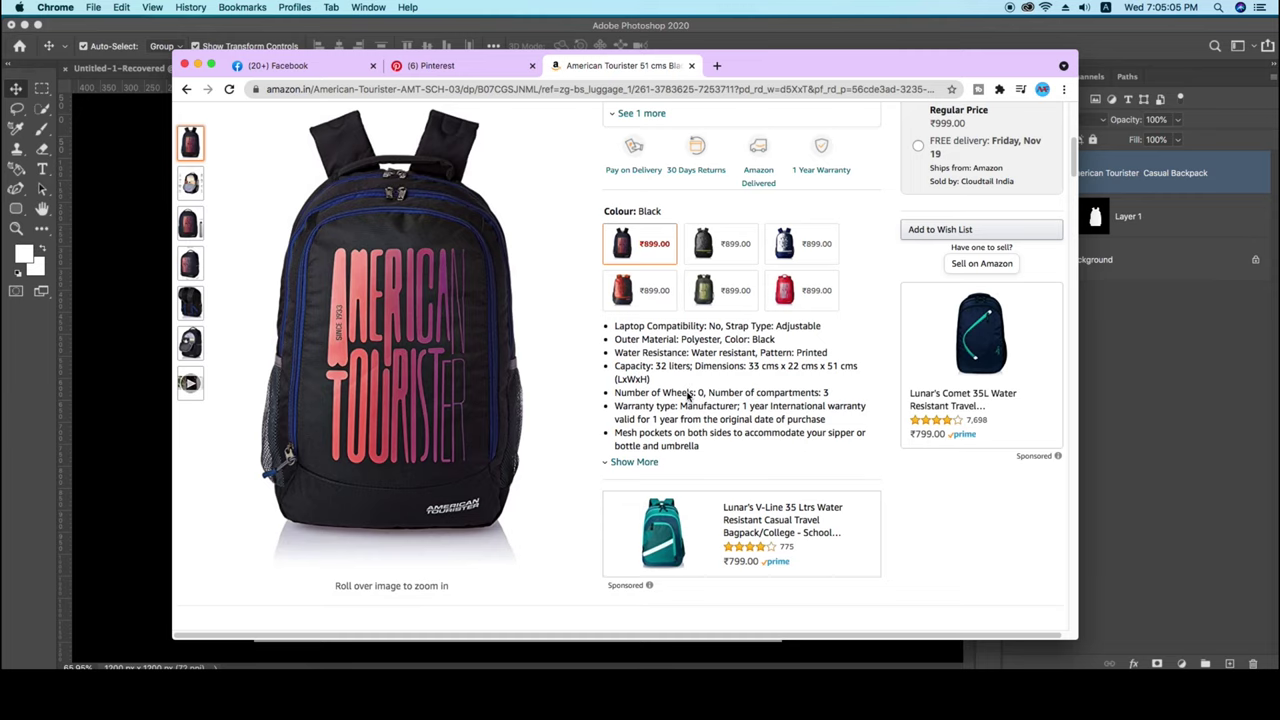
{"action": "scroll", "coordinate": [687, 397], "scroll_direction": "up", "scroll_amount": 2}
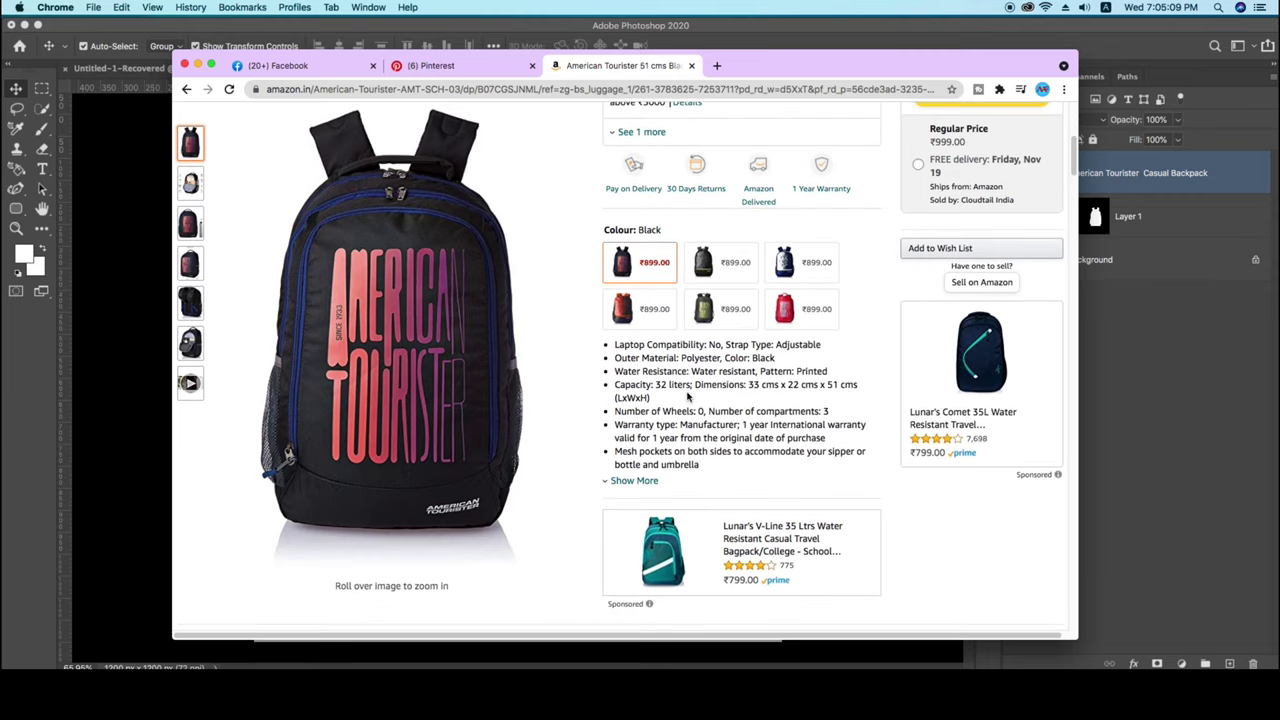
{"action": "scroll", "coordinate": [687, 397], "scroll_direction": "down", "scroll_amount": 1}
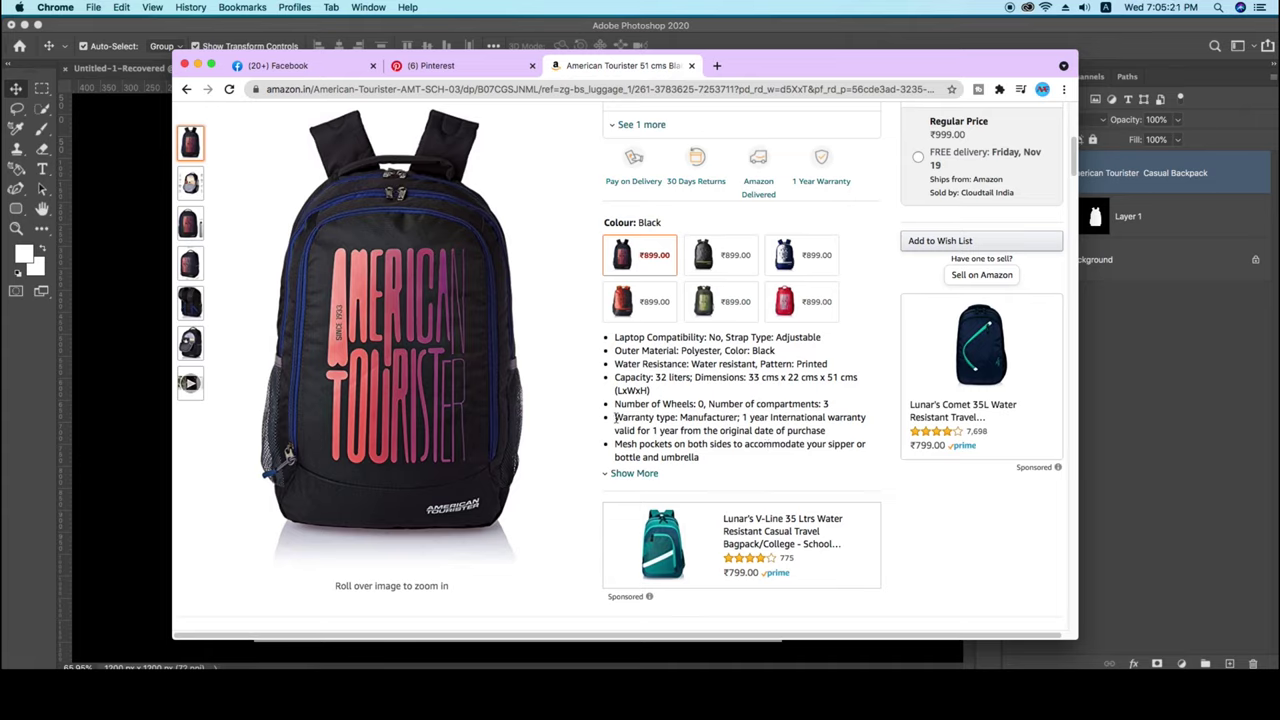
Copy the Warranty type bullet text and return to Photoshop.
{"action": "left_click_drag", "start_coordinate": [616, 417], "coordinate": [825, 430]}
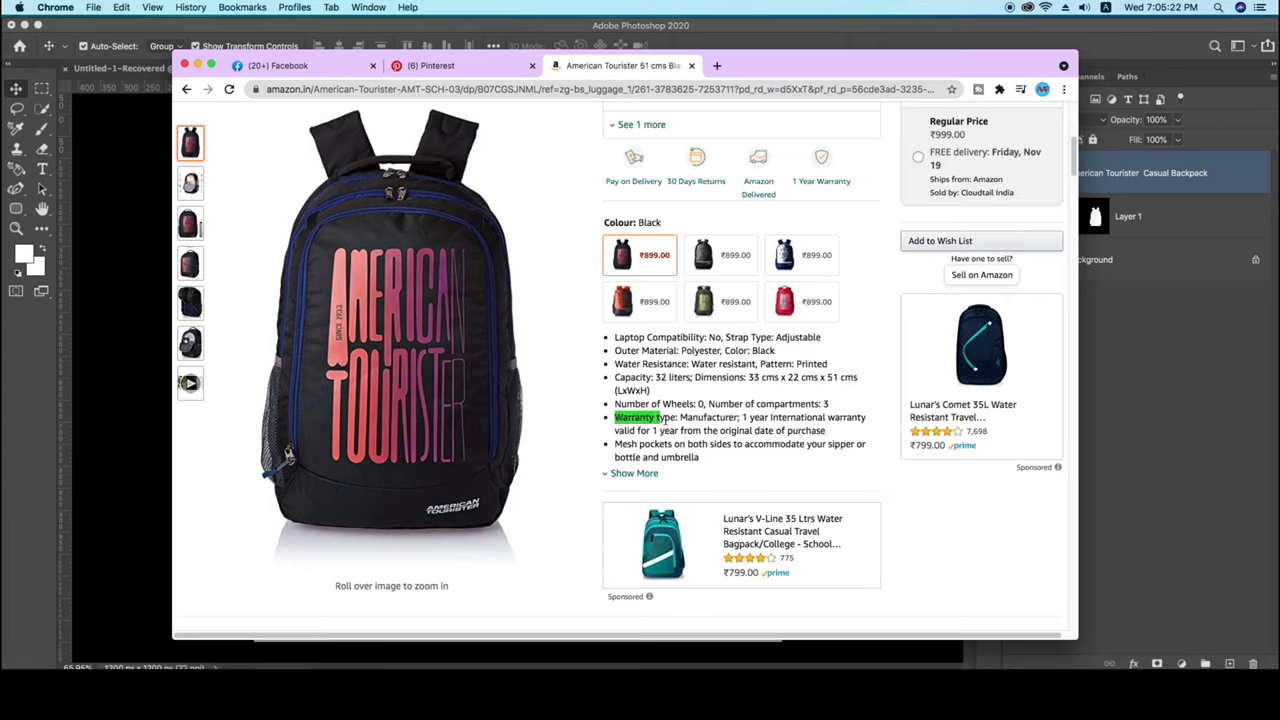
{"action": "right_click", "coordinate": [820, 430]}
{"action": "left_click", "coordinate": [866, 467]}
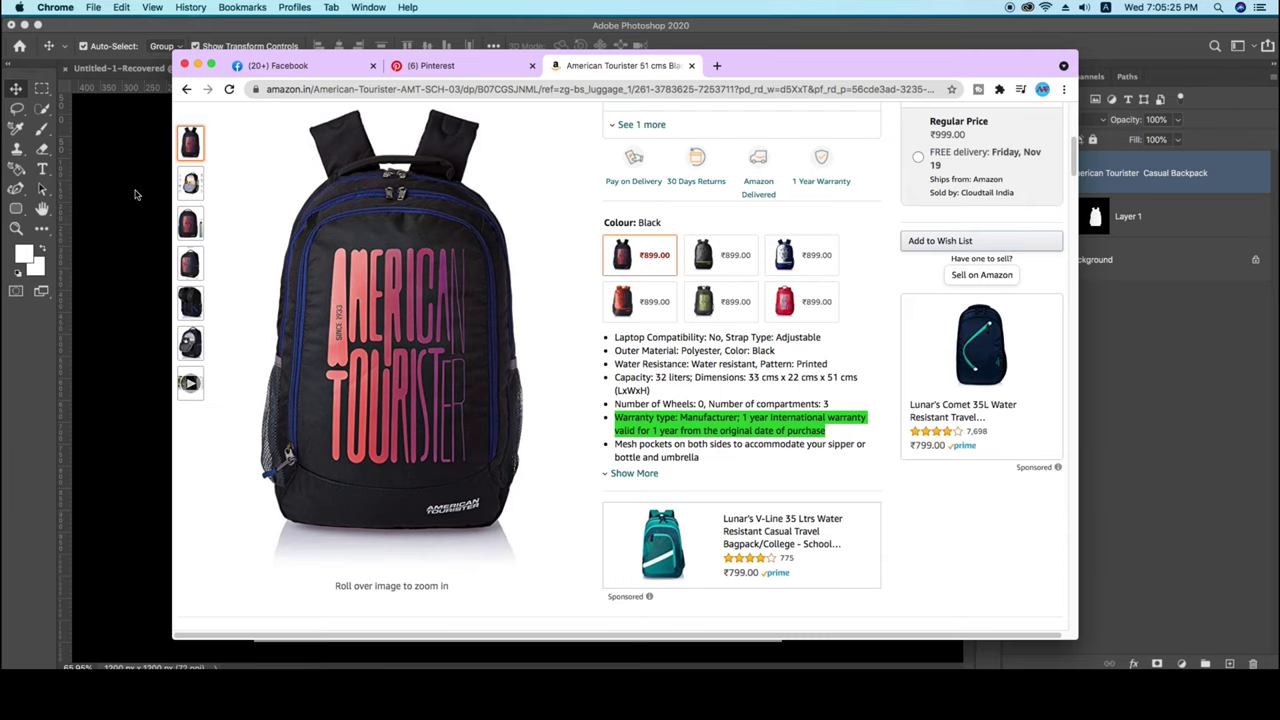
{"action": "left_click", "coordinate": [138, 195]}
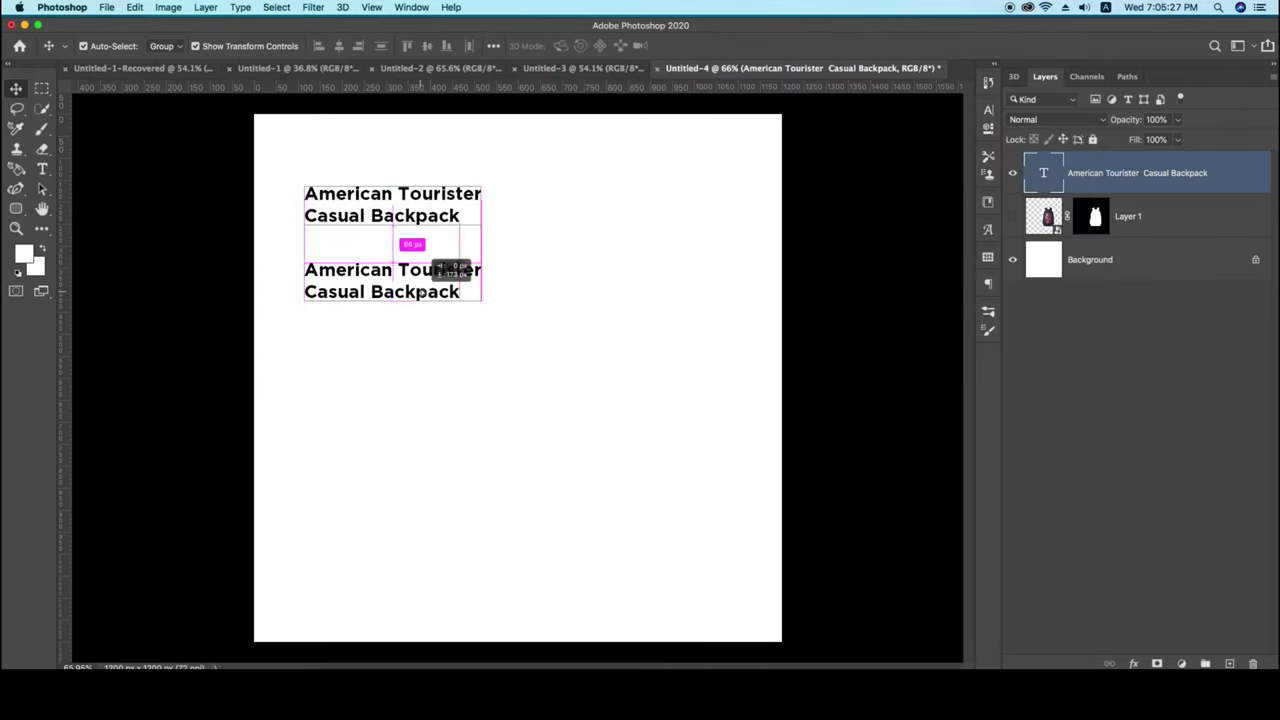
Duplicate the headline 60 px lower; replace its text with the warranty, broken after 'International'.
{"action": "left_click_drag", "start_coordinate": [420, 218], "coordinate": [420, 278]}
{"action": "double_click", "coordinate": [418, 275]}
{"action": "left_click", "coordinate": [418, 275]}
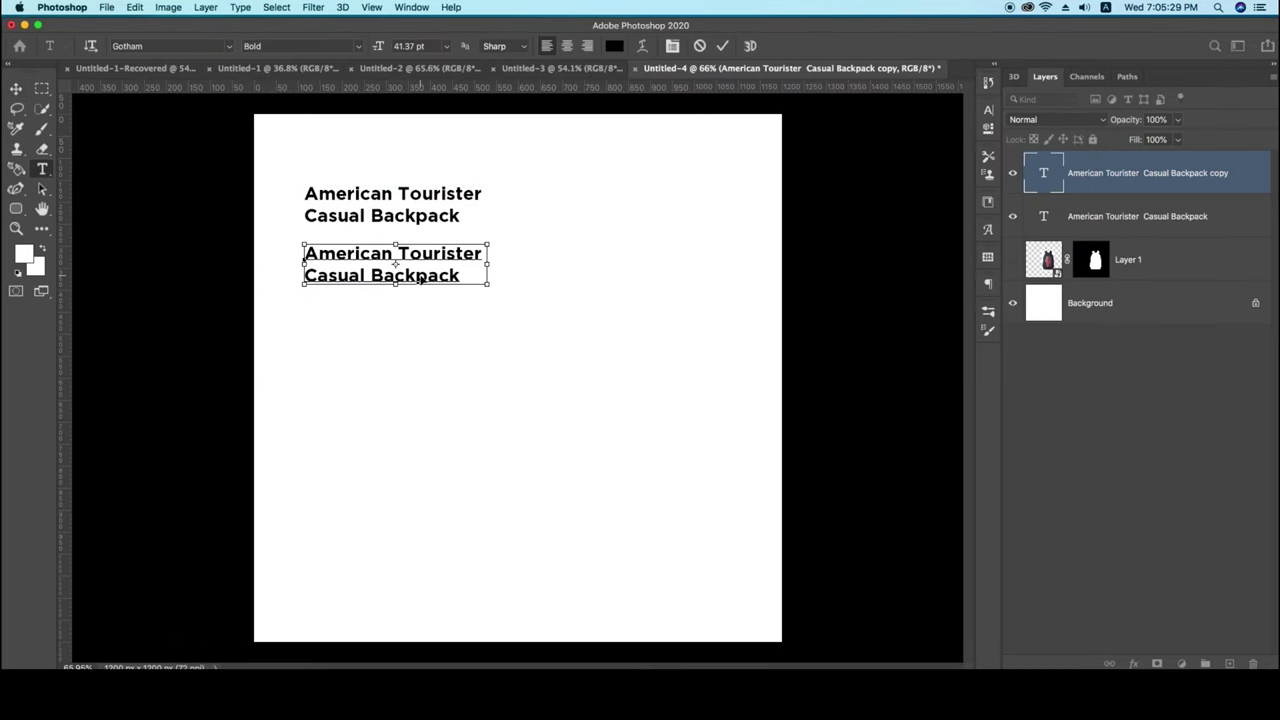
{"action": "key", "text": "ctrl+a"}
{"action": "key", "text": "ctrl+v"}
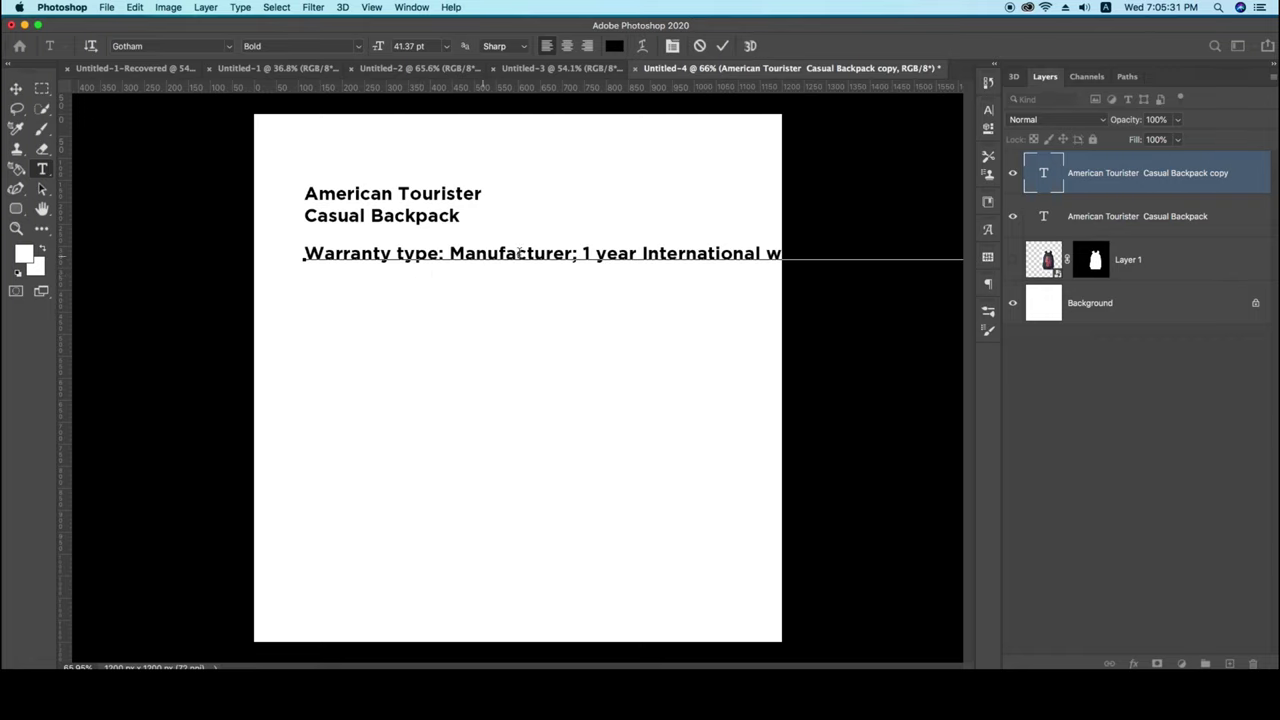
{"action": "left_click", "coordinate": [766, 252]}
{"action": "key", "text": "Return"}
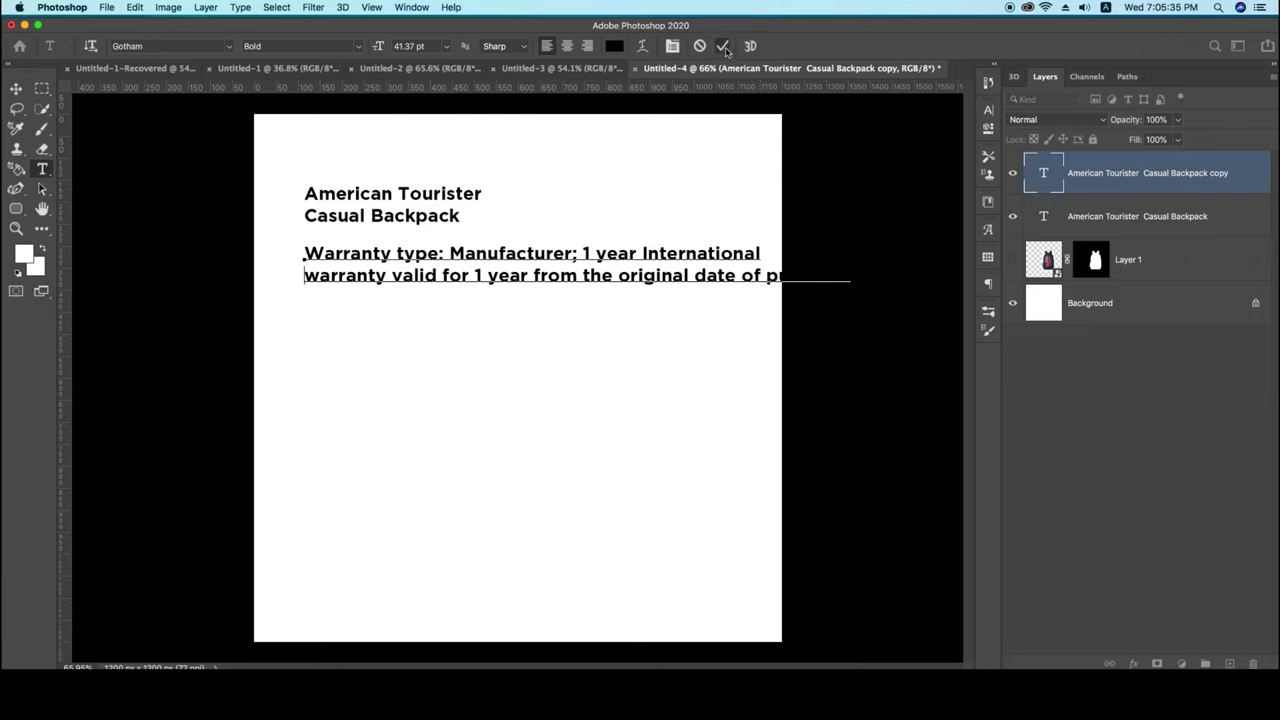
{"action": "left_click", "coordinate": [724, 46]}
Scale and position the warranty text to fit beneath the headline.
{"action": "key", "text": "v"}
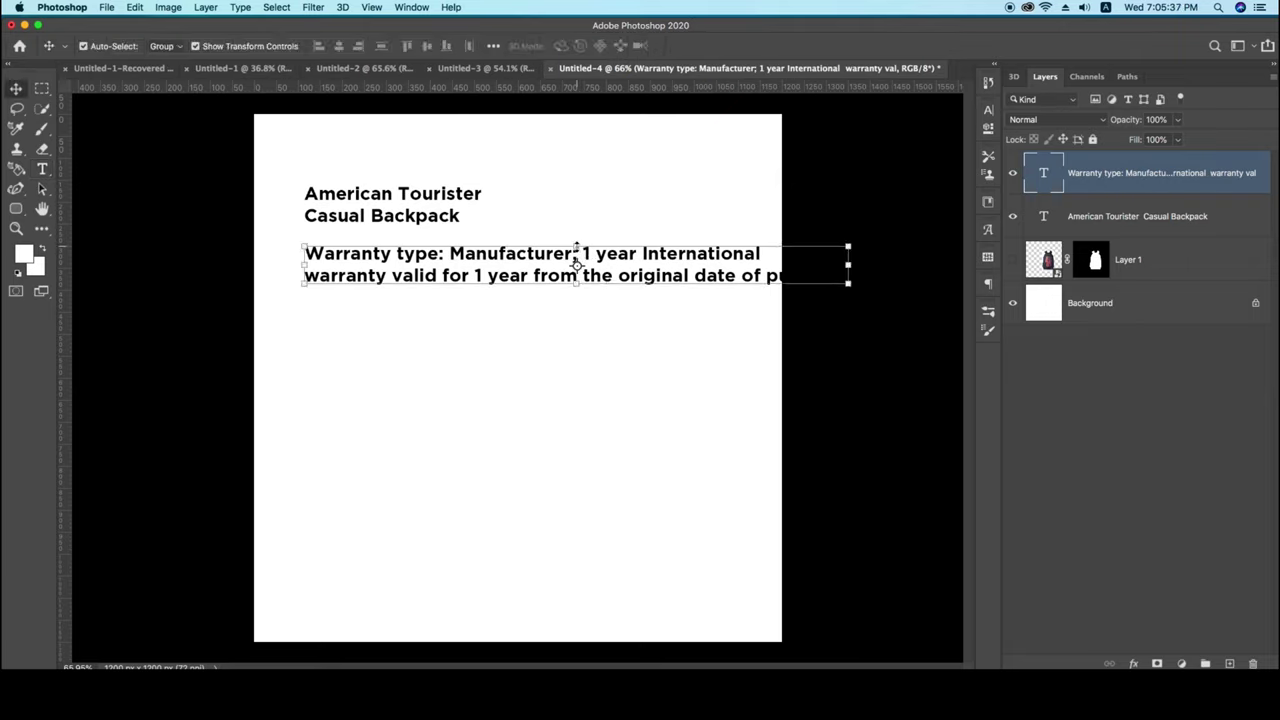
{"action": "mouse_move", "coordinate": [576, 250]}
{"action": "left_mouse_down"}
{"action": "mouse_move", "coordinate": [576, 266]}
{"action": "mouse_move", "coordinate": [445, 253]}
{"action": "left_mouse_up"}
{"action": "left_click", "coordinate": [770, 45]}
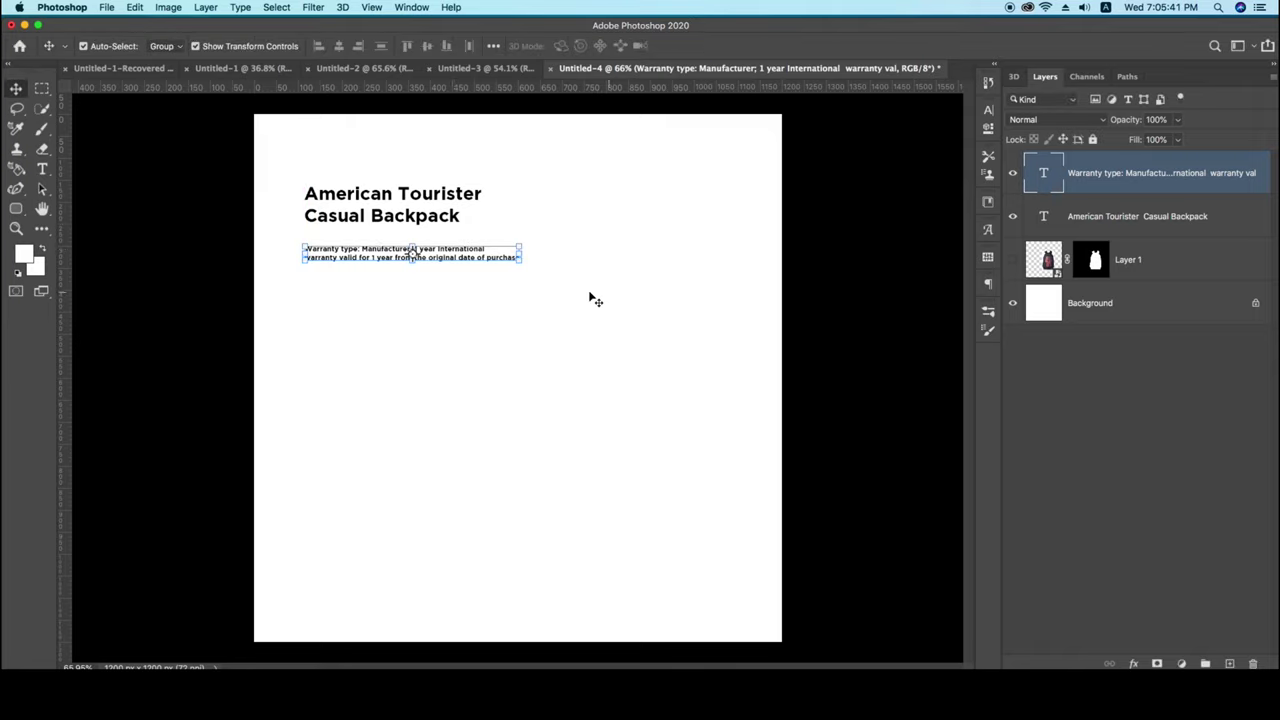
{"action": "mouse_move", "coordinate": [413, 254]}
{"action": "left_mouse_down"}
{"action": "mouse_move", "coordinate": [430, 270]}
{"action": "mouse_move", "coordinate": [572, 271]}
{"action": "left_mouse_up"}
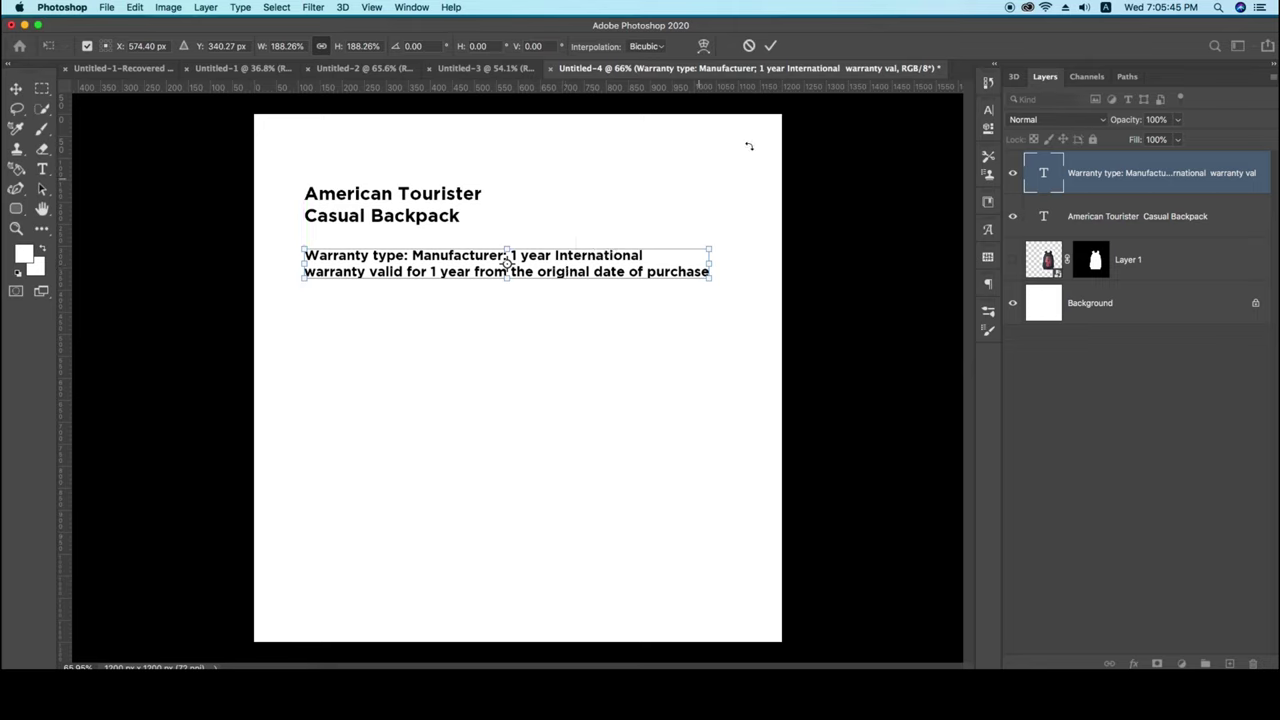
{"action": "left_click", "coordinate": [770, 45]}
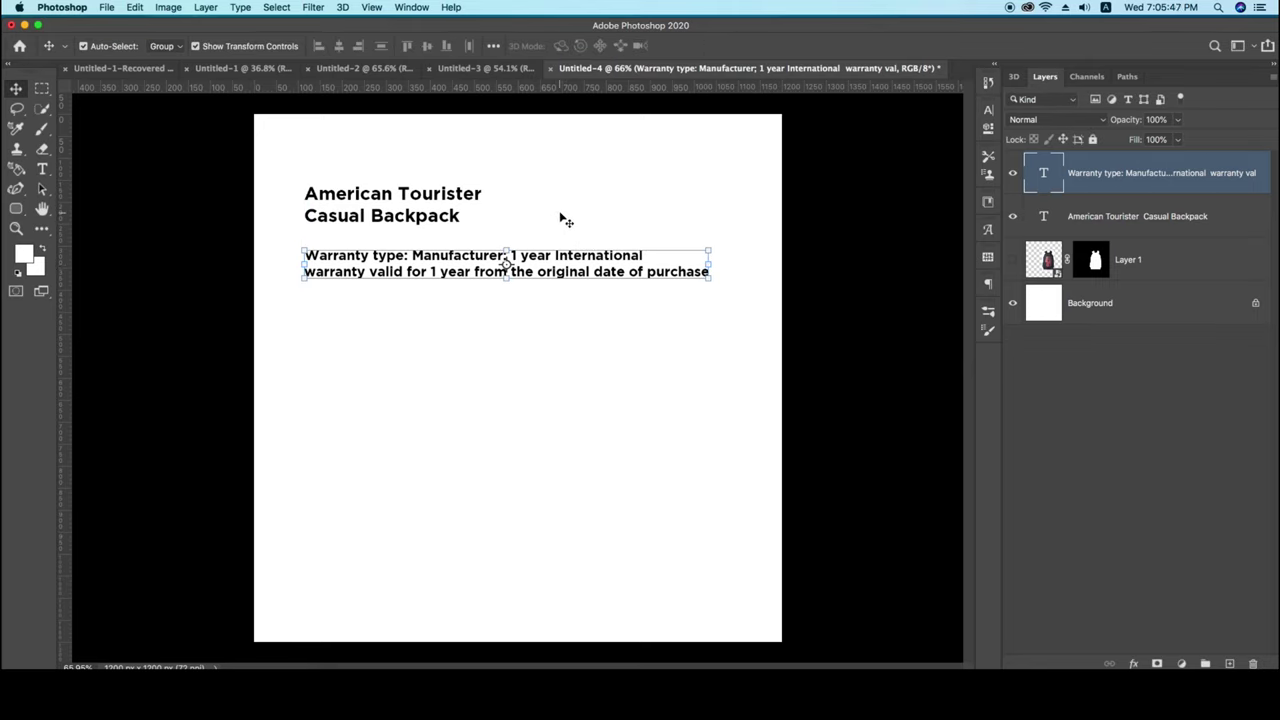
{"action": "left_click", "coordinate": [463, 208]}
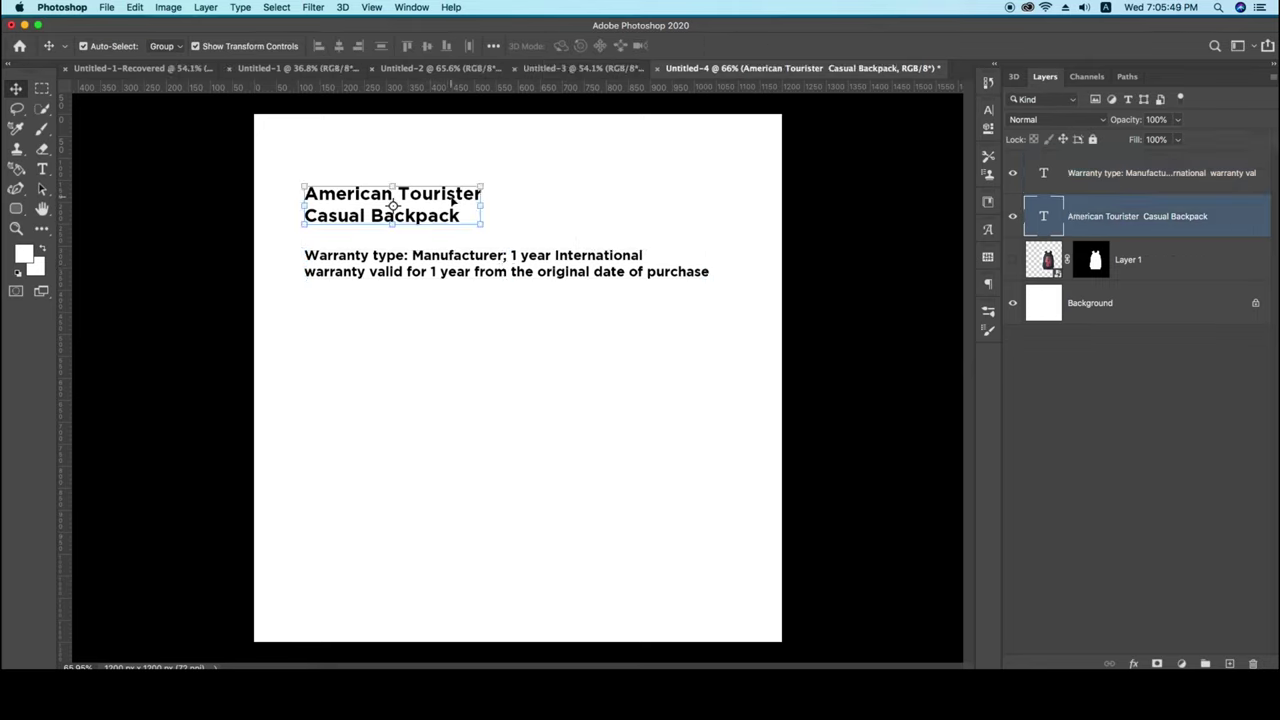
Nudge the headline down and keep 'Tourister Casual Backpack' together on the second line.
{"action": "left_click_drag", "start_coordinate": [451, 198], "coordinate": [451, 200]}
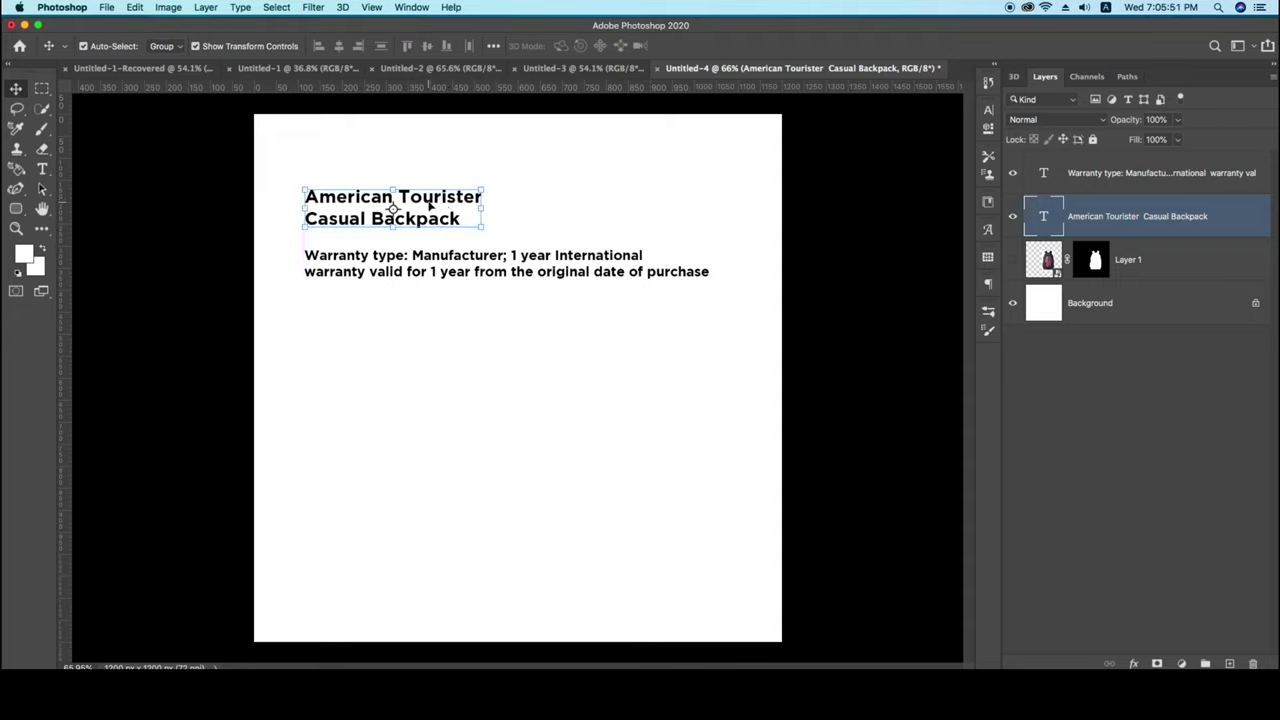
{"action": "key", "text": "t"}
{"action": "left_click", "coordinate": [399, 195]}
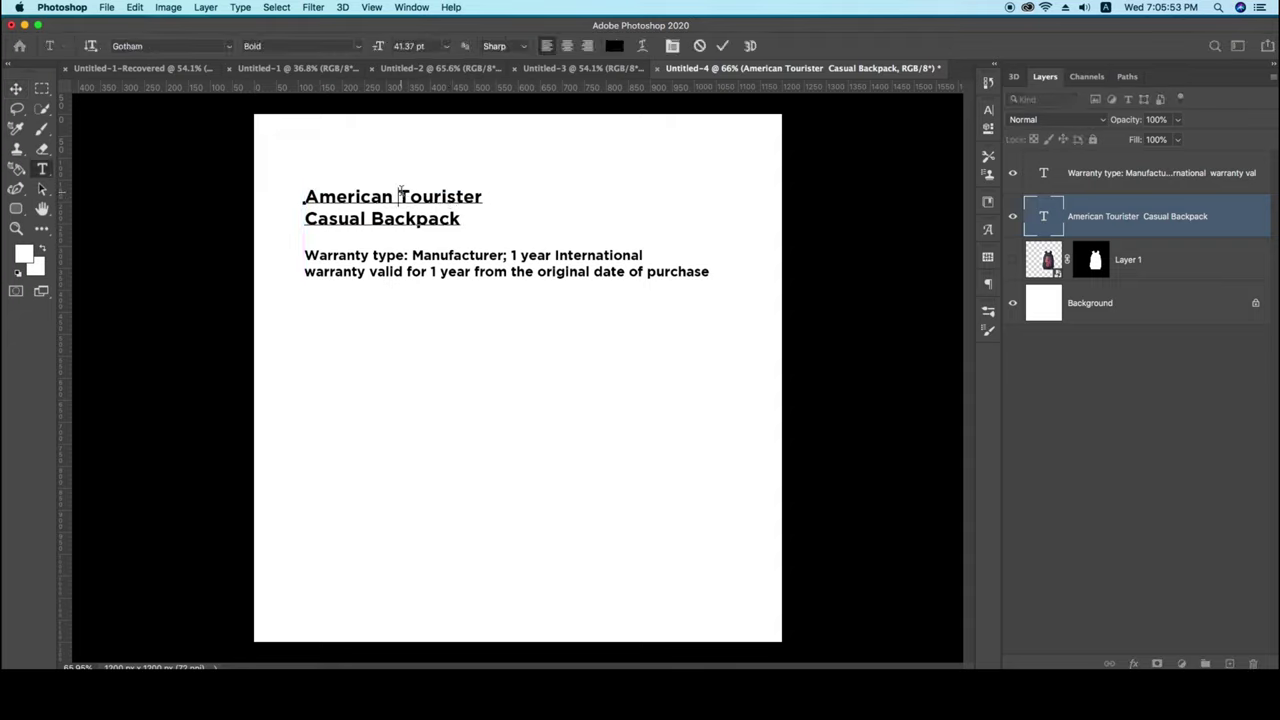
{"action": "key", "text": "Return"}
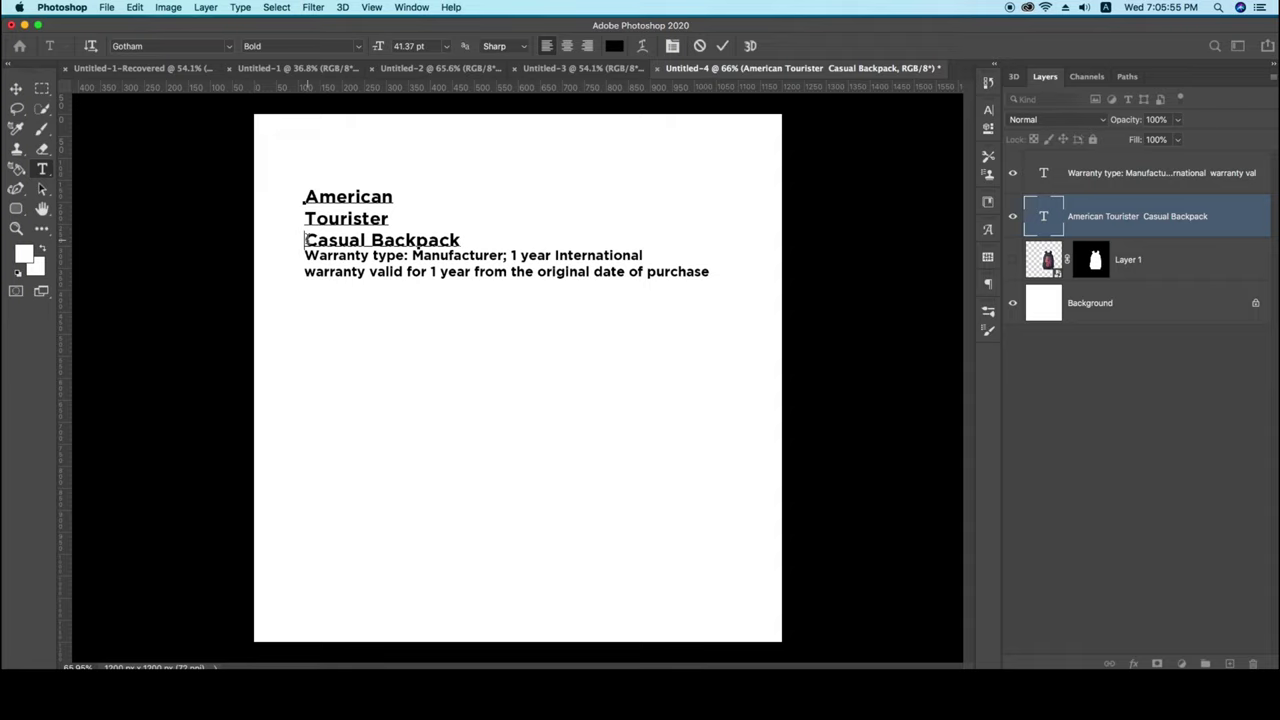
{"action": "key", "text": "BackSpace"}
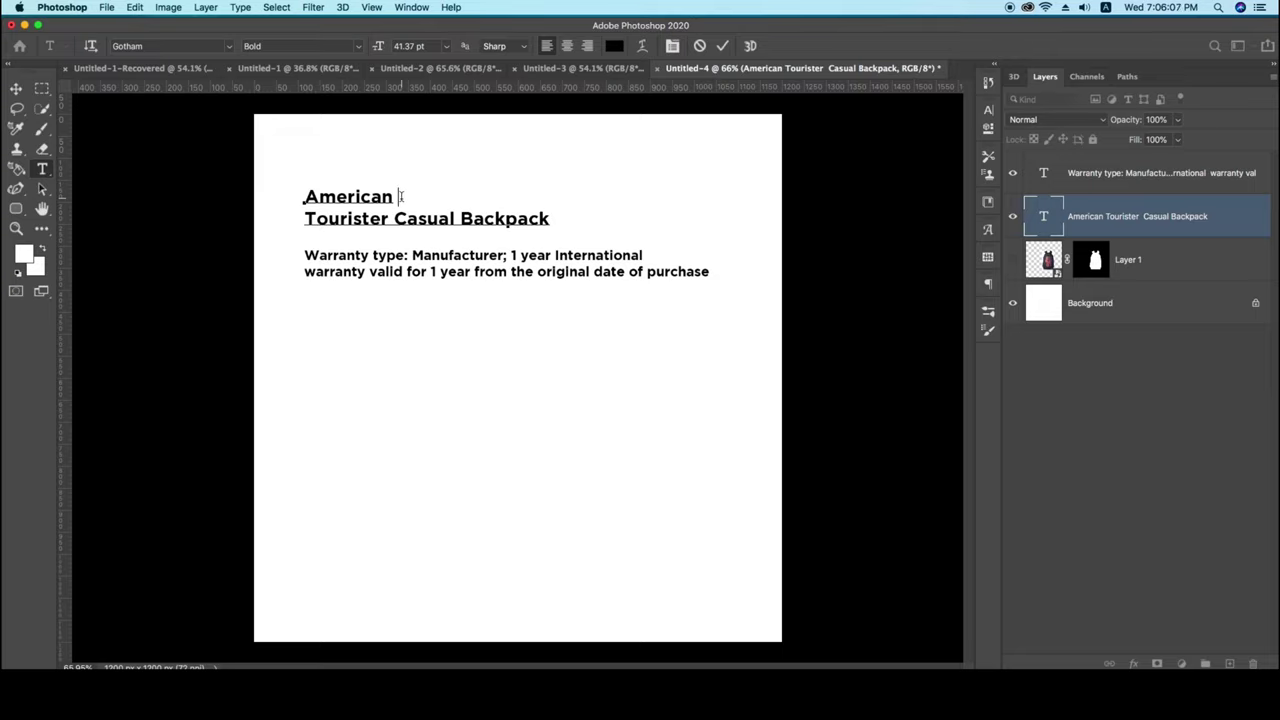
Set 'American' to 60 pt and shrink the headline to about 95%.
{"action": "left_click_drag", "start_coordinate": [401, 196], "coordinate": [304, 197]}
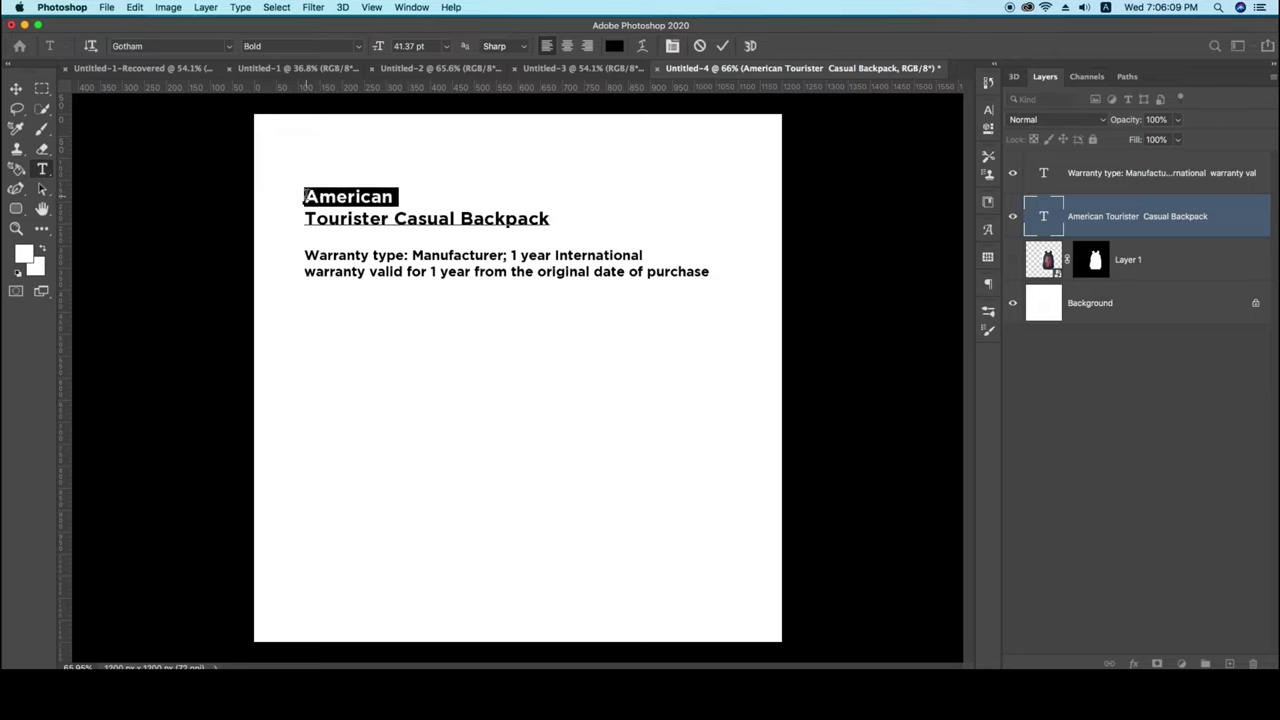
{"action": "left_click", "coordinate": [446, 46]}
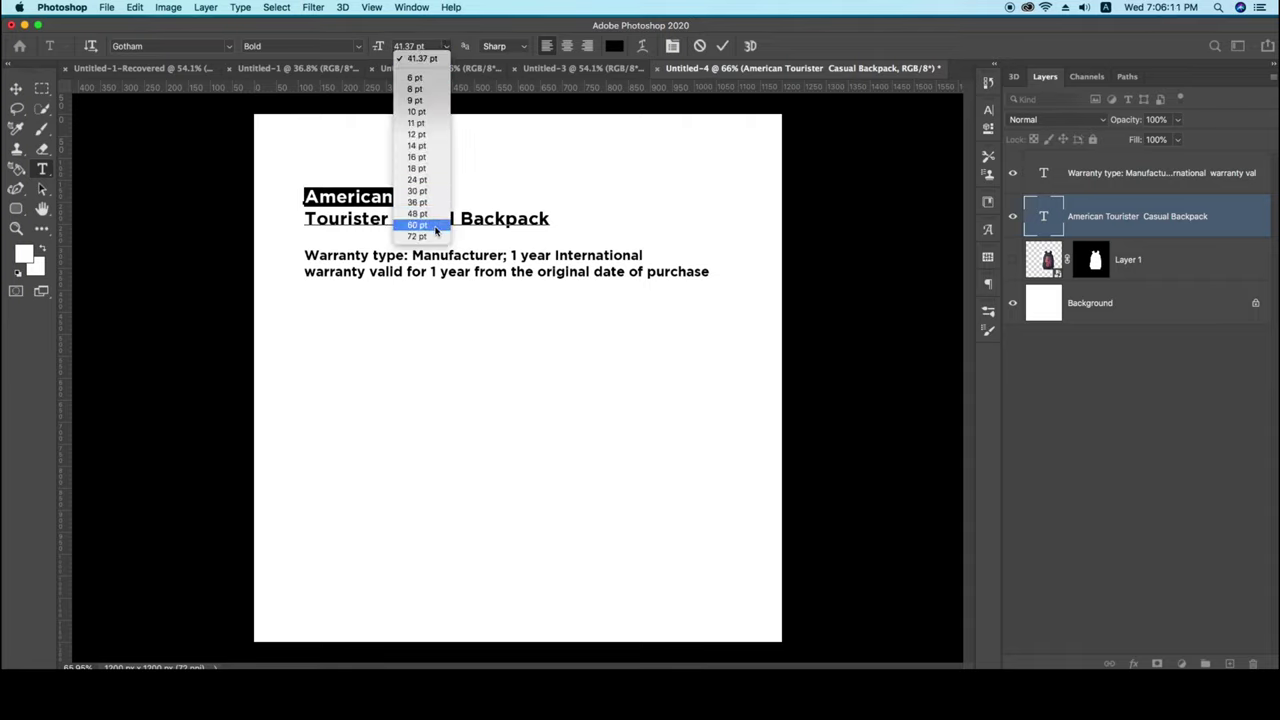
{"action": "left_click", "coordinate": [433, 229]}
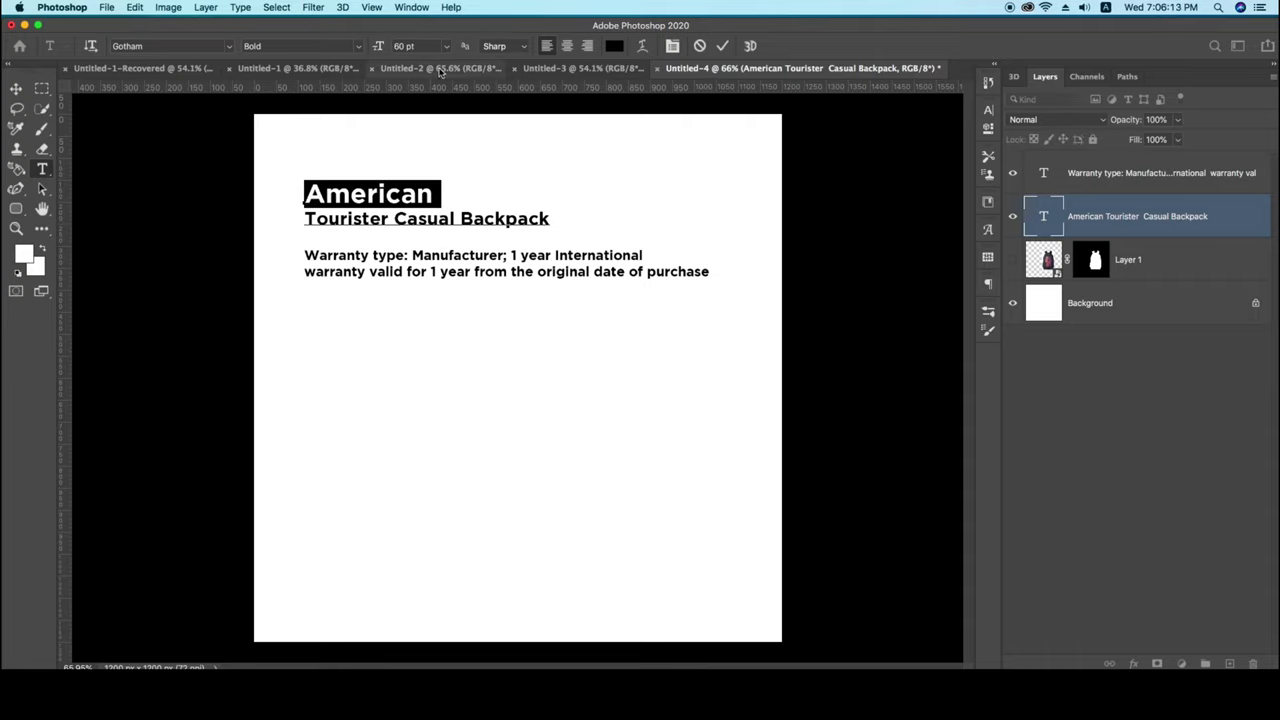
{"action": "left_click", "coordinate": [16, 88]}
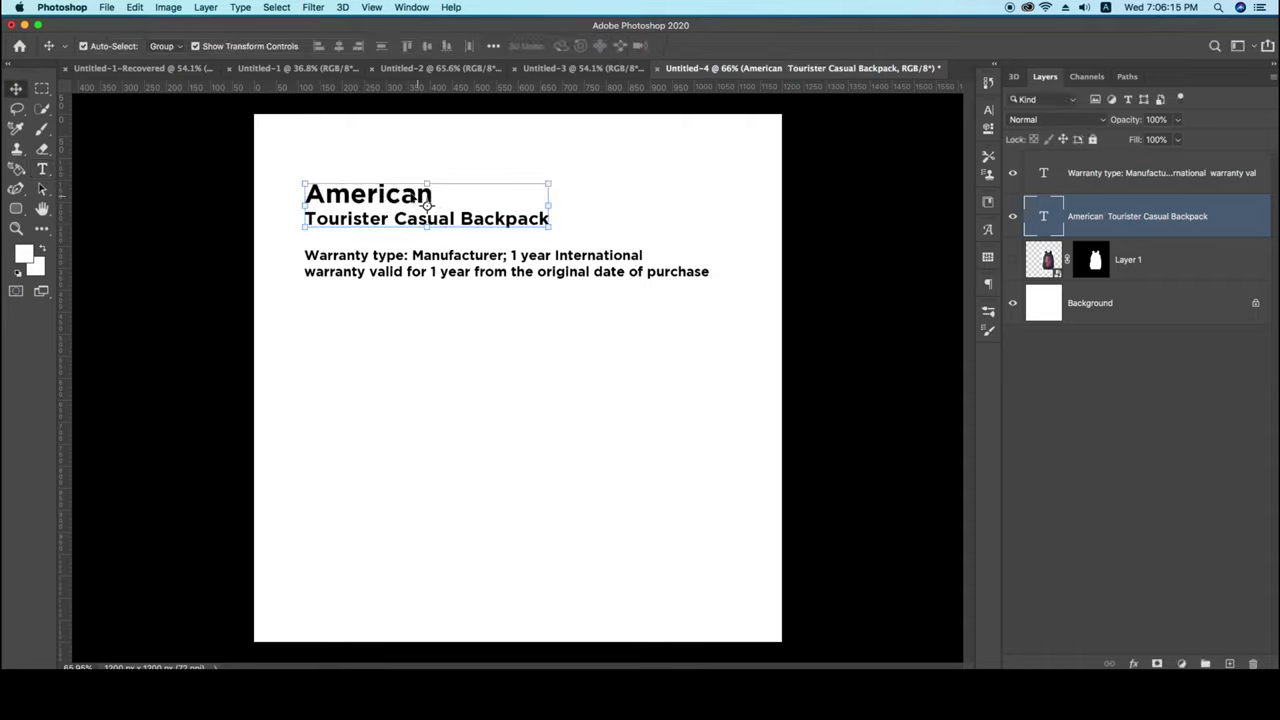
{"action": "left_click_drag", "start_coordinate": [427, 205], "coordinate": [411, 201]}
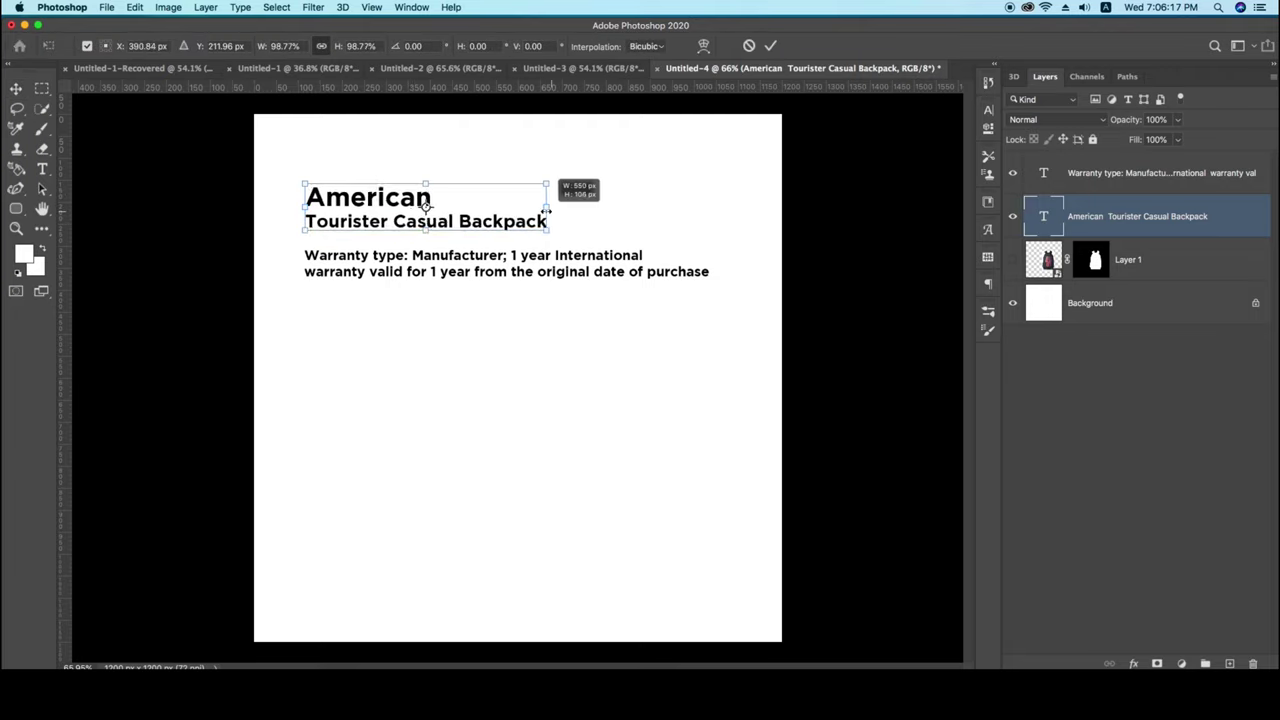
{"action": "left_click_drag", "start_coordinate": [549, 229], "coordinate": [538, 228]}
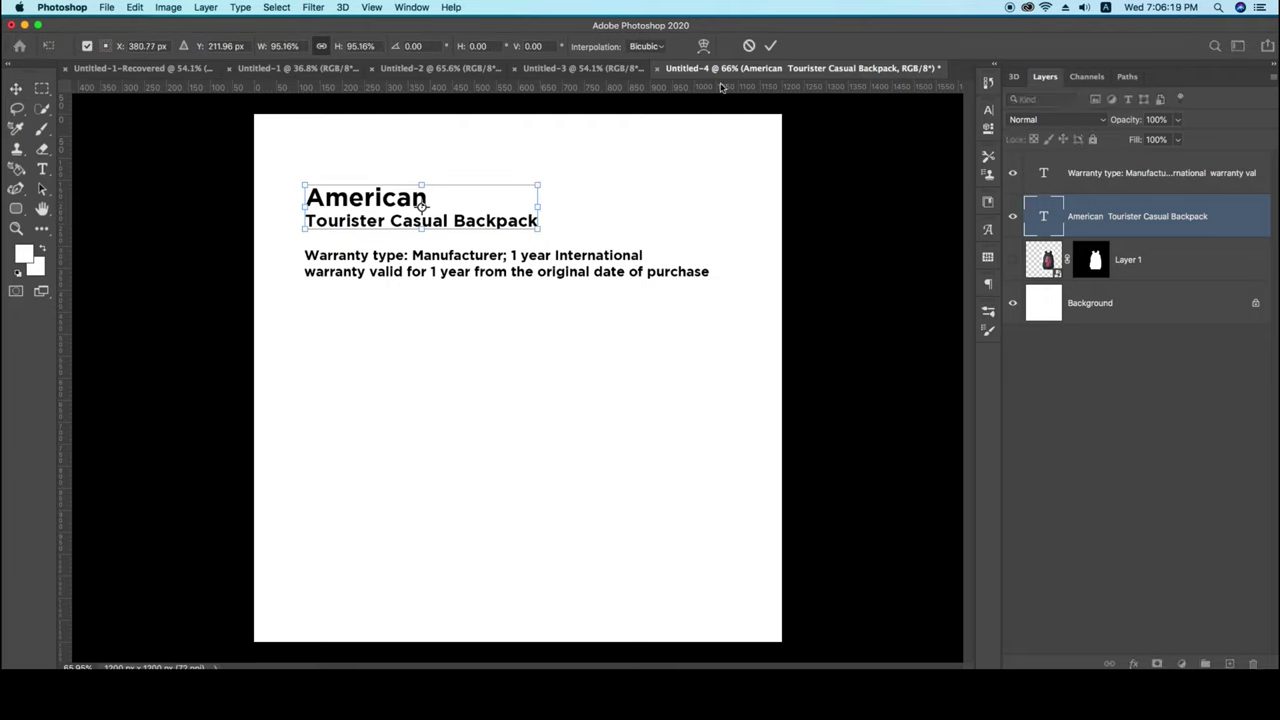
{"action": "left_click", "coordinate": [770, 45]}
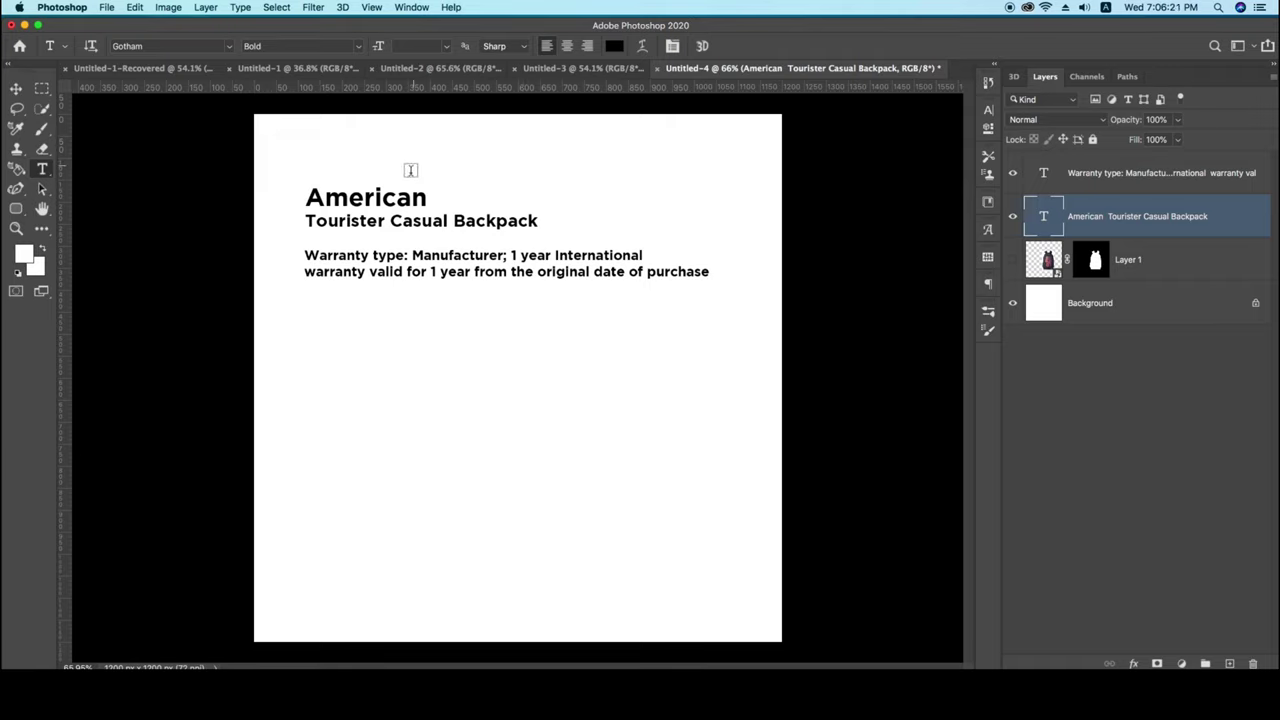
Reselect 'American' and type 60 pt as its font size.
{"action": "left_click", "coordinate": [404, 196]}
{"action": "triple_click", "coordinate": [404, 197]}
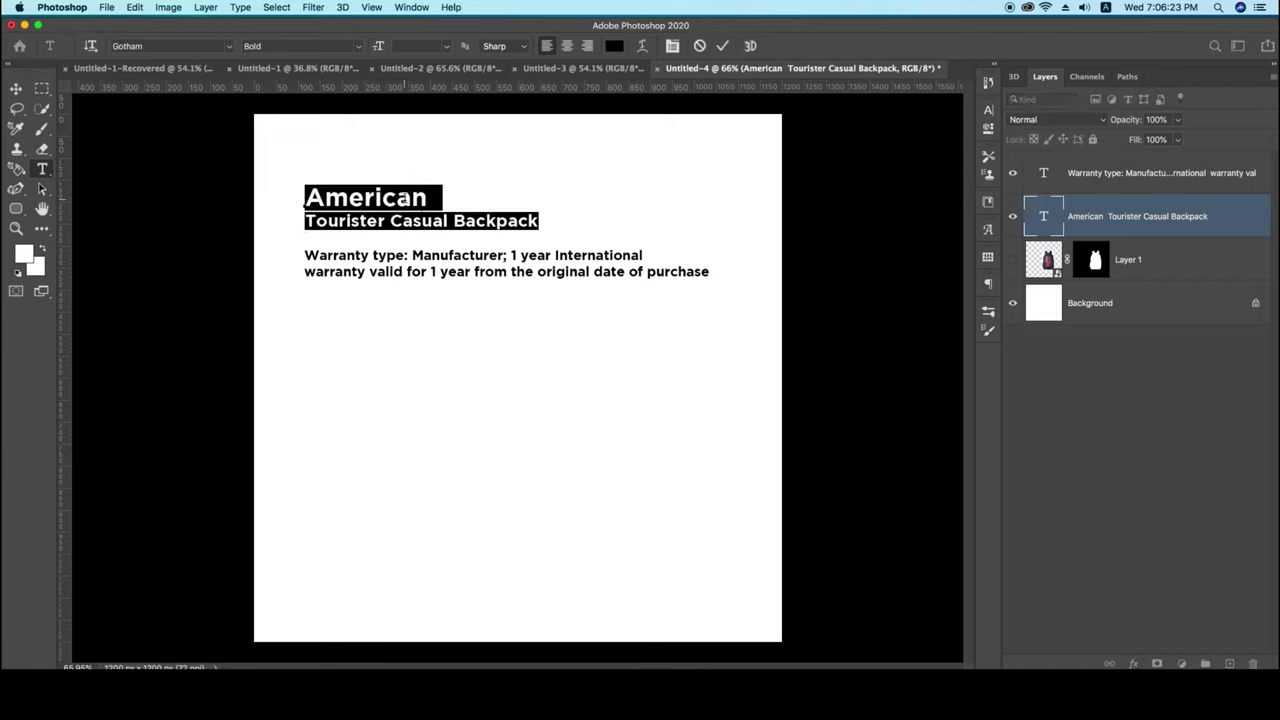
{"action": "left_click", "coordinate": [430, 194]}
{"action": "left_click_drag", "start_coordinate": [430, 194], "coordinate": [296, 195]}
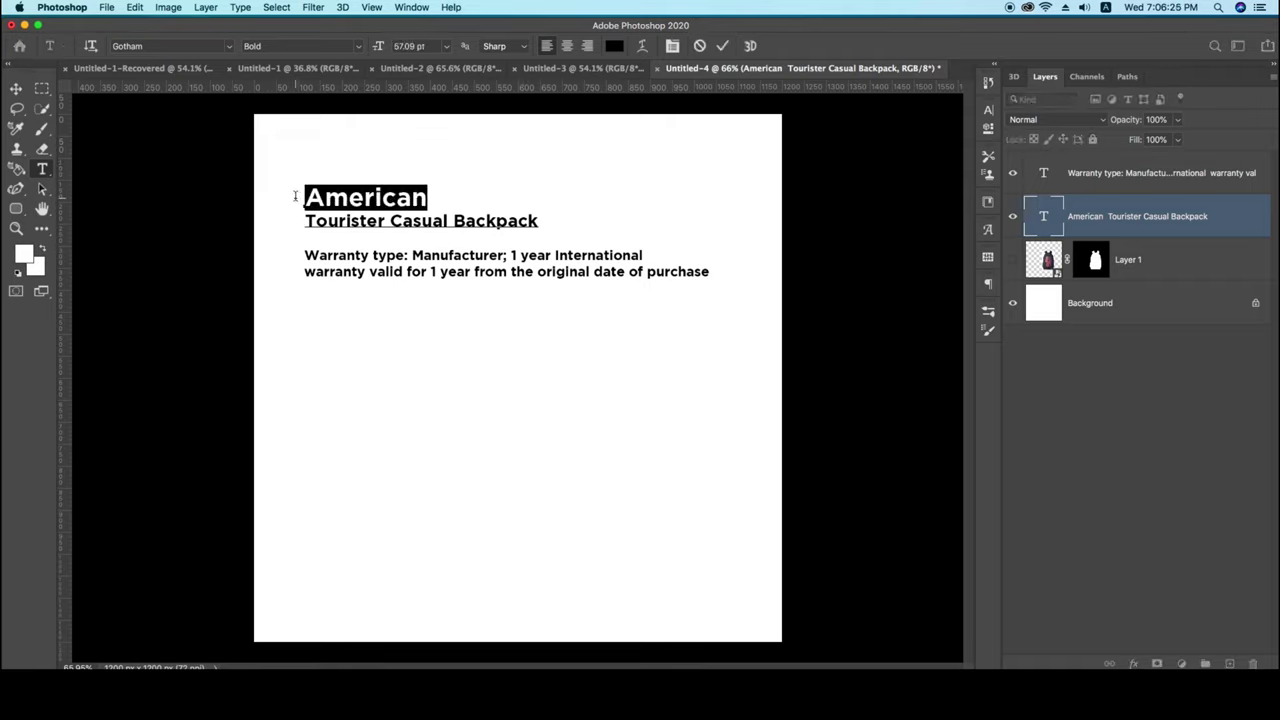
{"action": "left_click_drag", "start_coordinate": [437, 46], "coordinate": [395, 46]}
{"action": "type", "text": "60"}
{"action": "key", "text": "Return"}
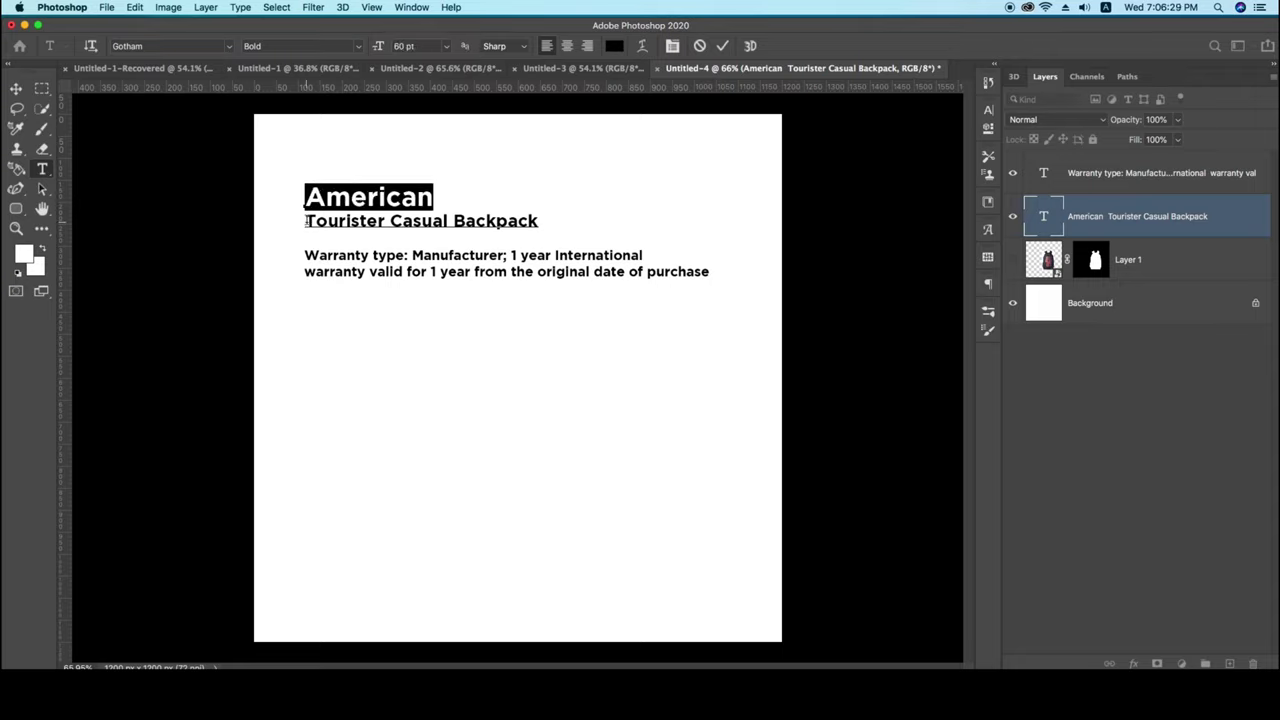
Try a new font size on the 'Tourister Casual Backpack' line, dismiss the warning, and commit.
{"action": "left_click_drag", "start_coordinate": [306, 221], "coordinate": [540, 221]}
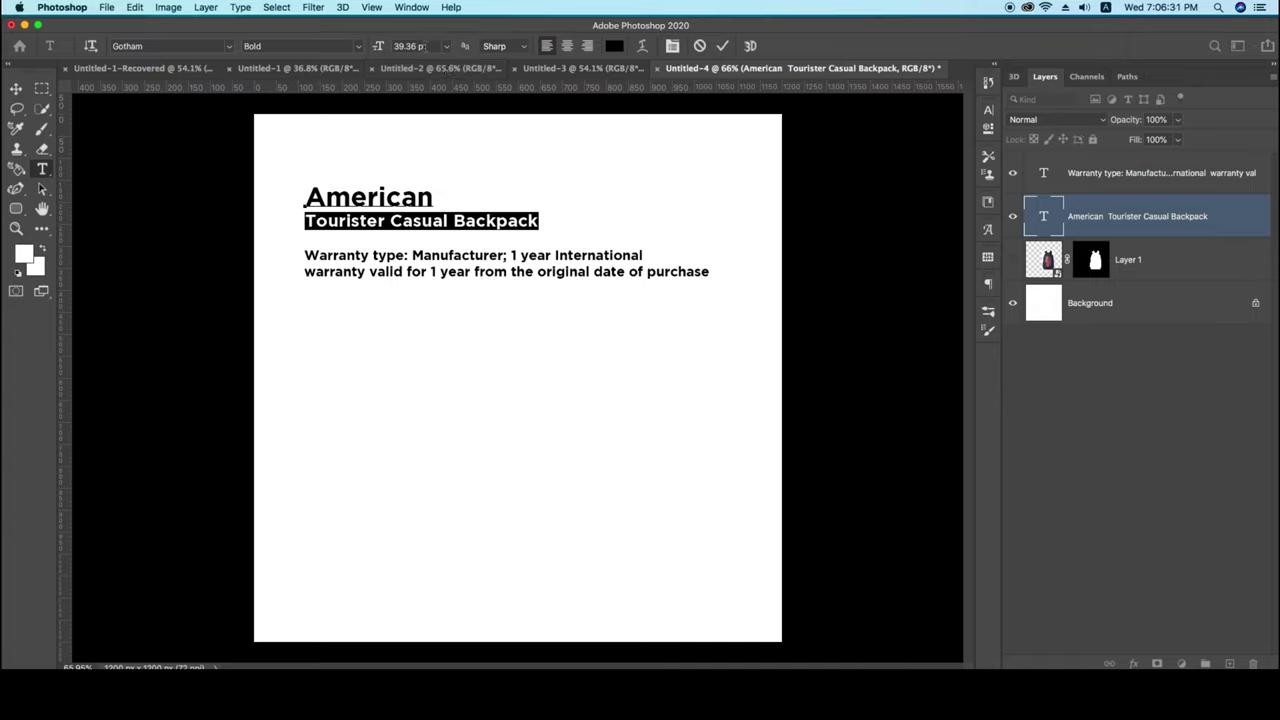
{"action": "left_click_drag", "start_coordinate": [424, 46], "coordinate": [395, 46]}
{"action": "key", "text": "BackSpace"}
{"action": "type", "text": "000"}
{"action": "key", "text": "Return"}
{"action": "key", "text": "Return"}
{"action": "left_click", "coordinate": [722, 46]}
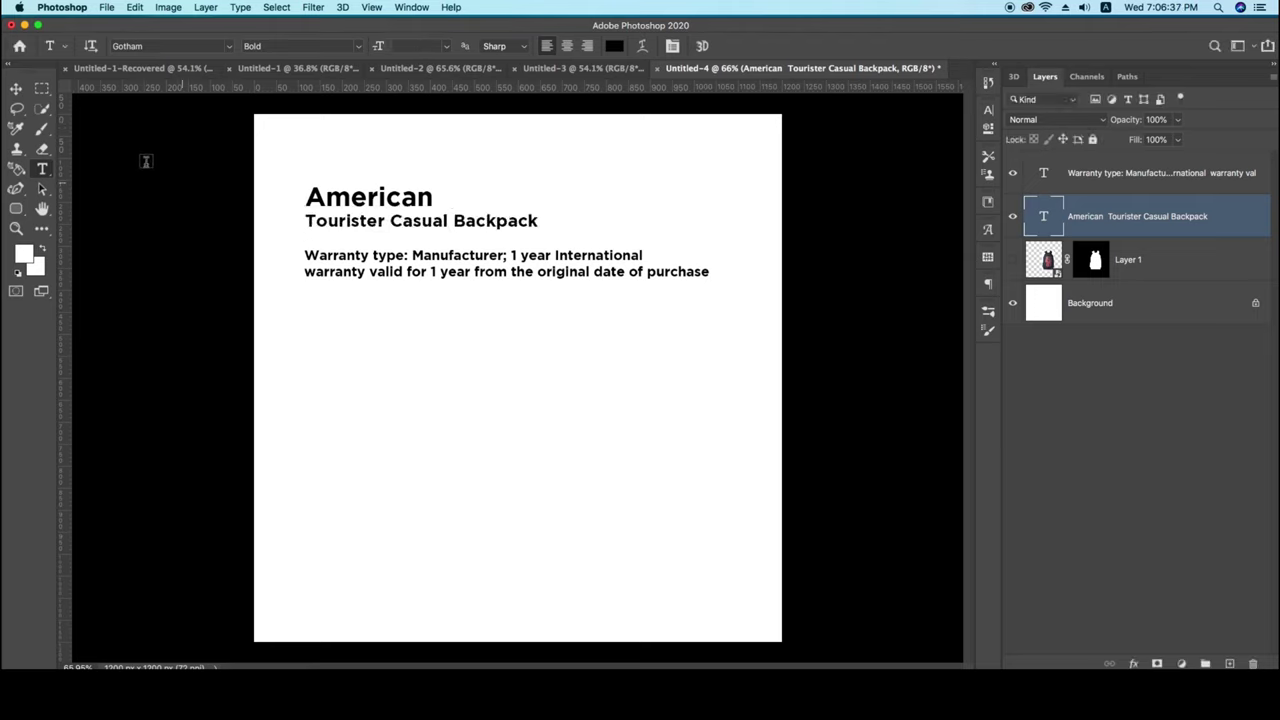
Nudge the warranty down and rewrap it so 'original date of purchase' forms line three.
{"action": "left_click", "coordinate": [16, 88]}
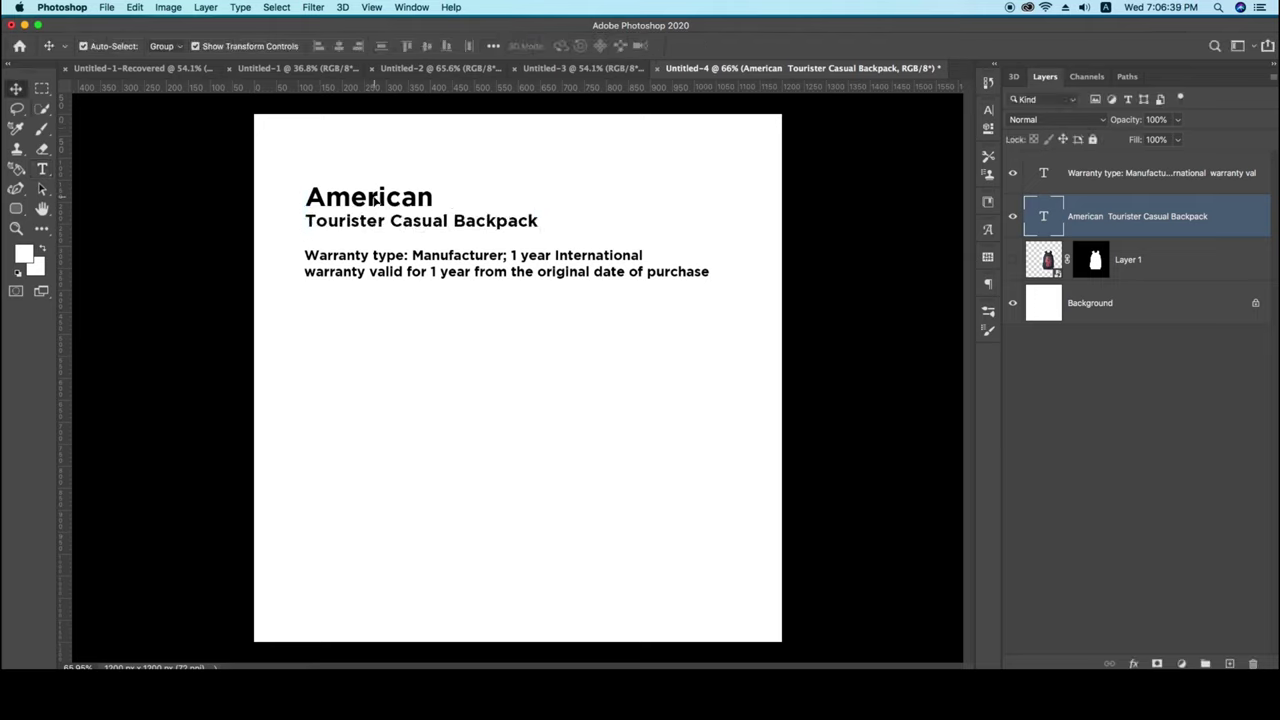
{"action": "left_click_drag", "start_coordinate": [480, 271], "coordinate": [478, 275]}
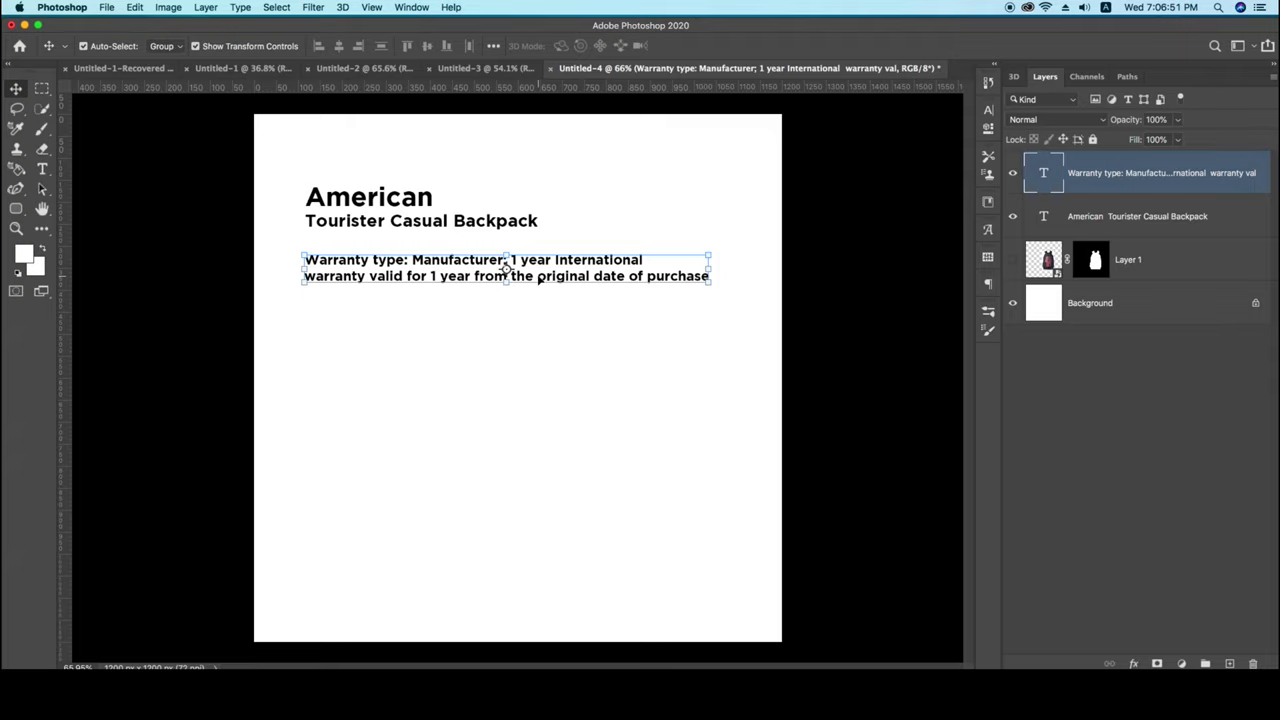
{"action": "key", "text": "t"}
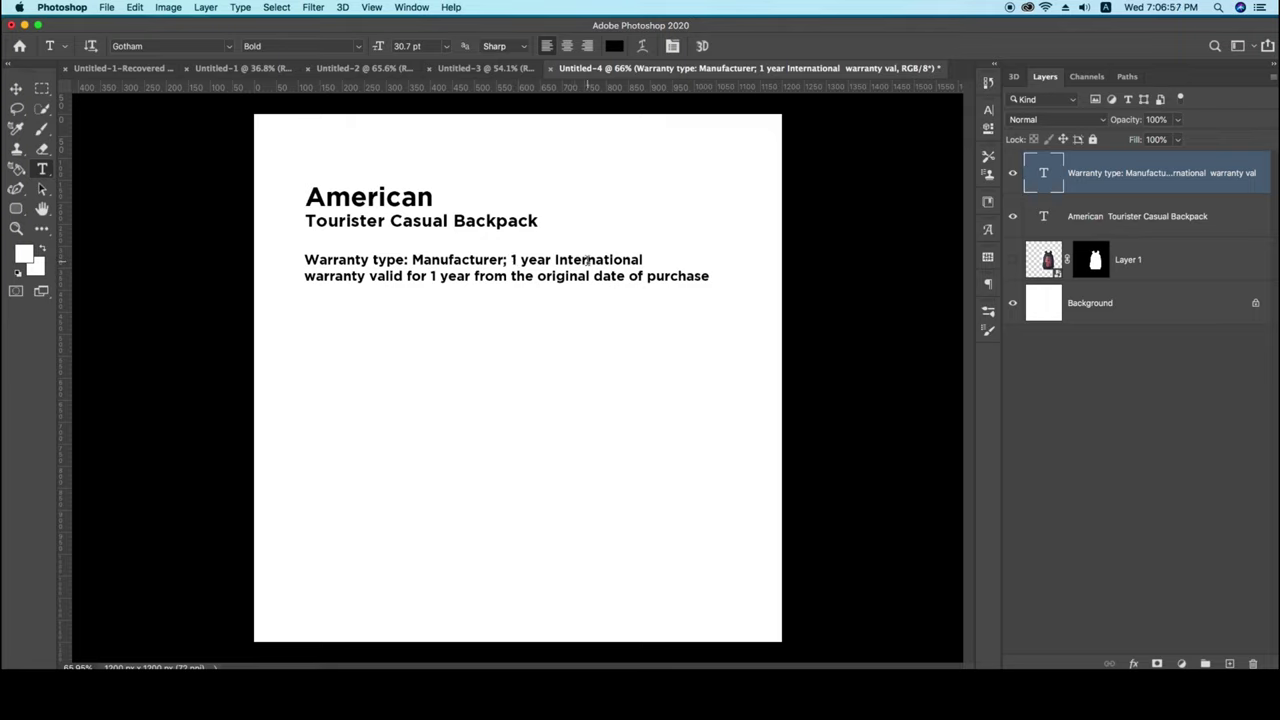
{"action": "left_click", "coordinate": [515, 278]}
{"action": "key", "text": "Return"}
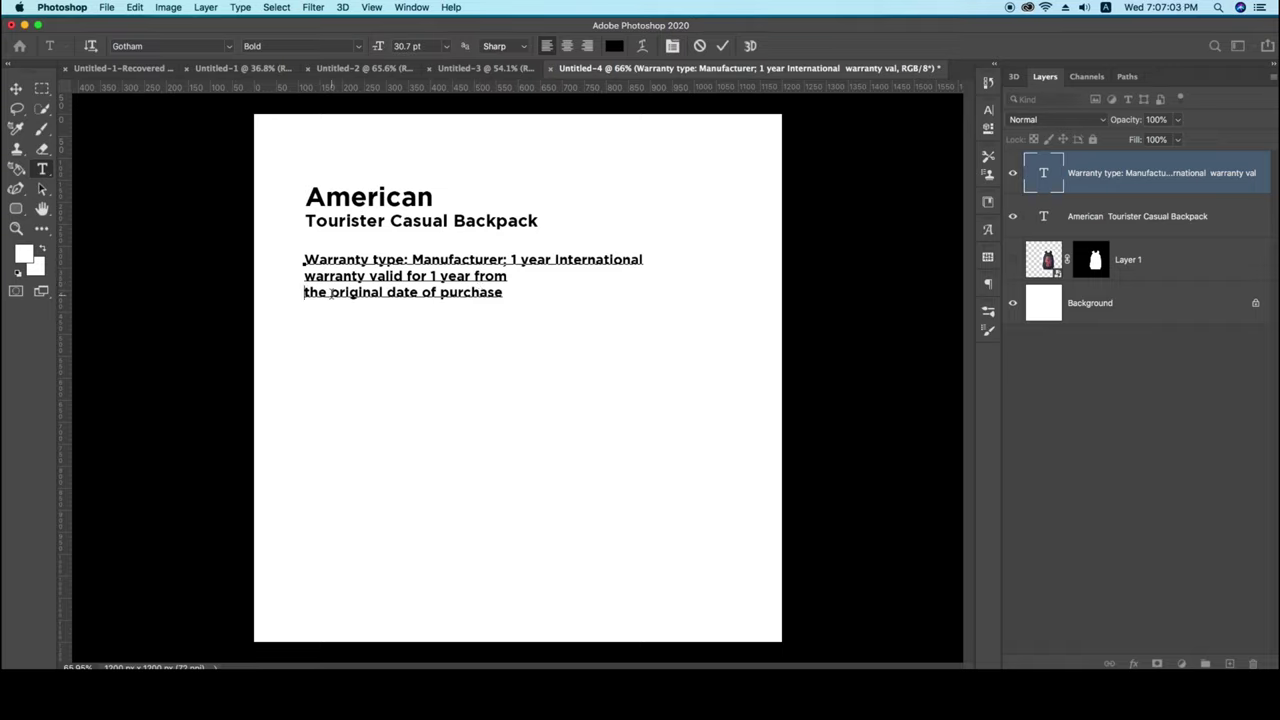
{"action": "left_click", "coordinate": [330, 292]}
{"action": "key", "text": "Return"}
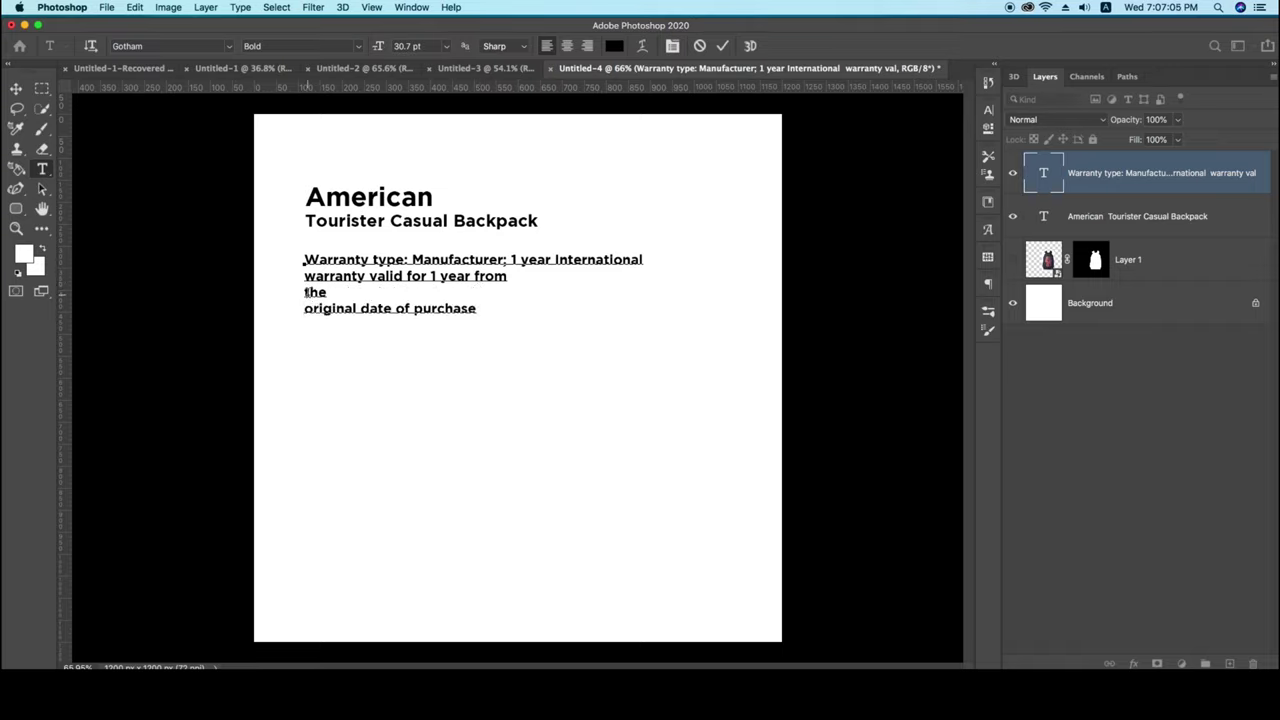
{"action": "left_click", "coordinate": [305, 291]}
{"action": "key", "text": "BackSpace"}
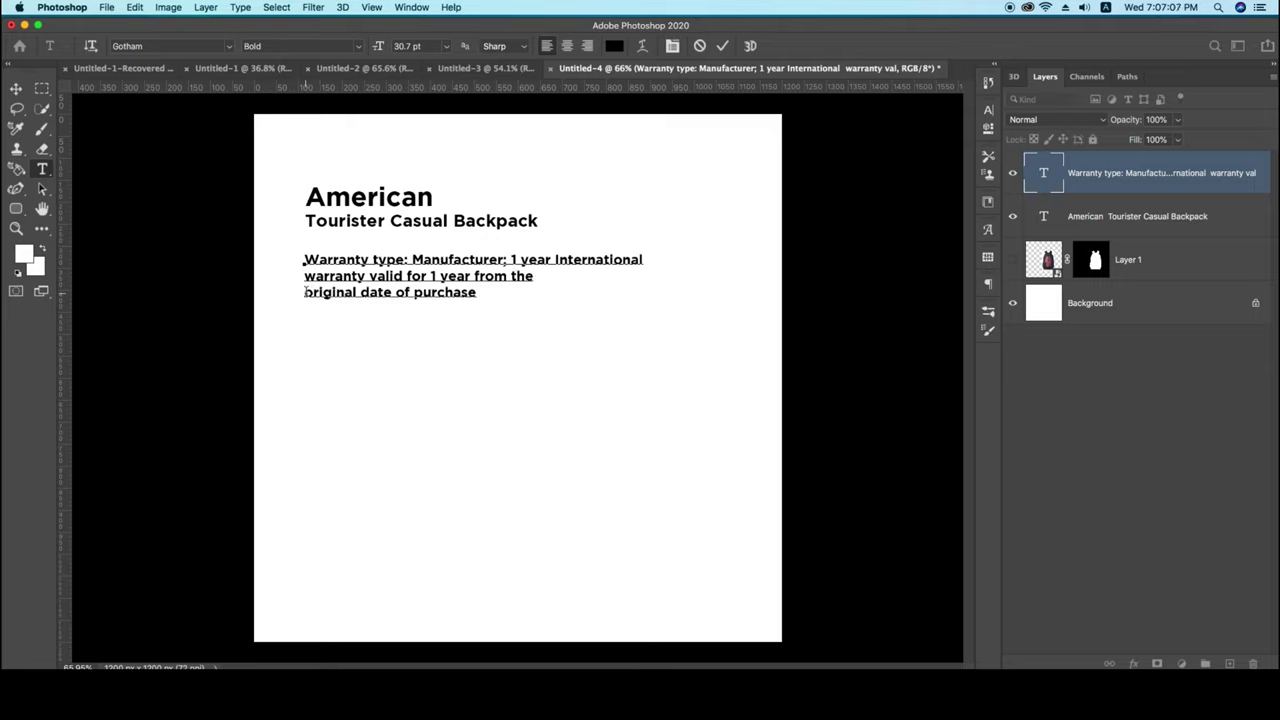
{"action": "left_click", "coordinate": [722, 45]}
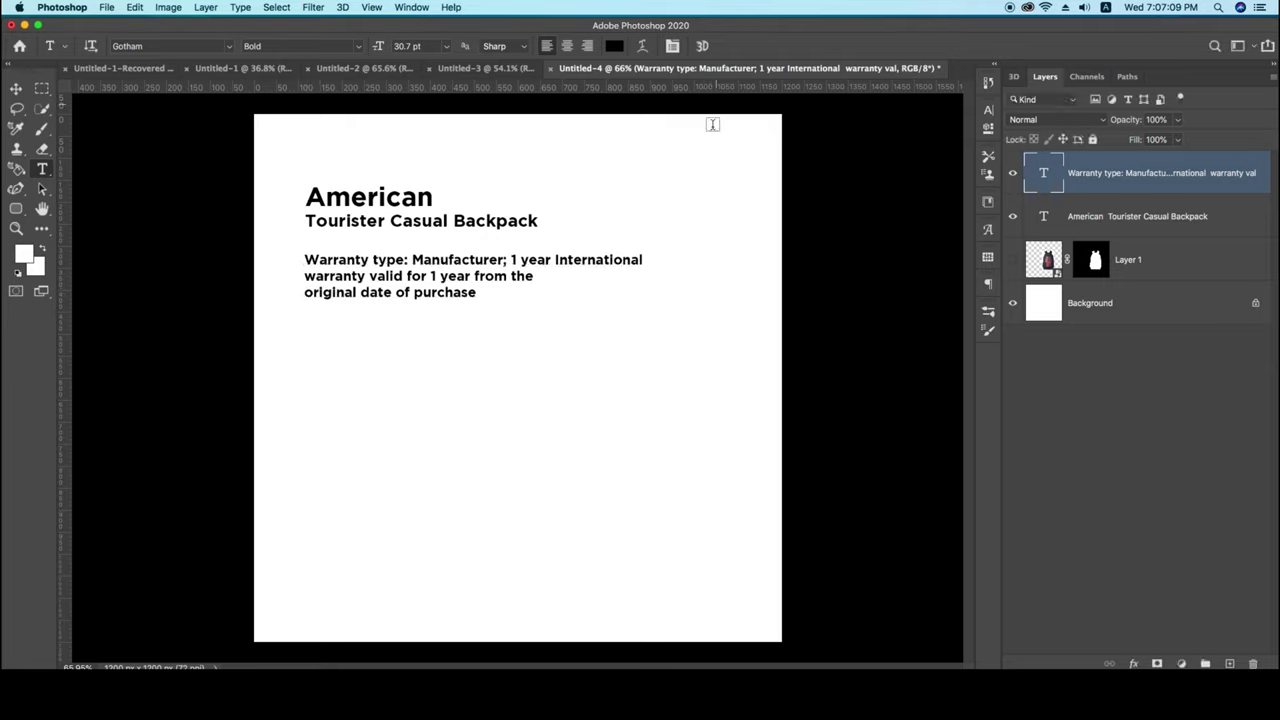
Nudge the warranty text up, then show the backpack and move it down-right.
{"action": "left_click", "coordinate": [16, 88]}
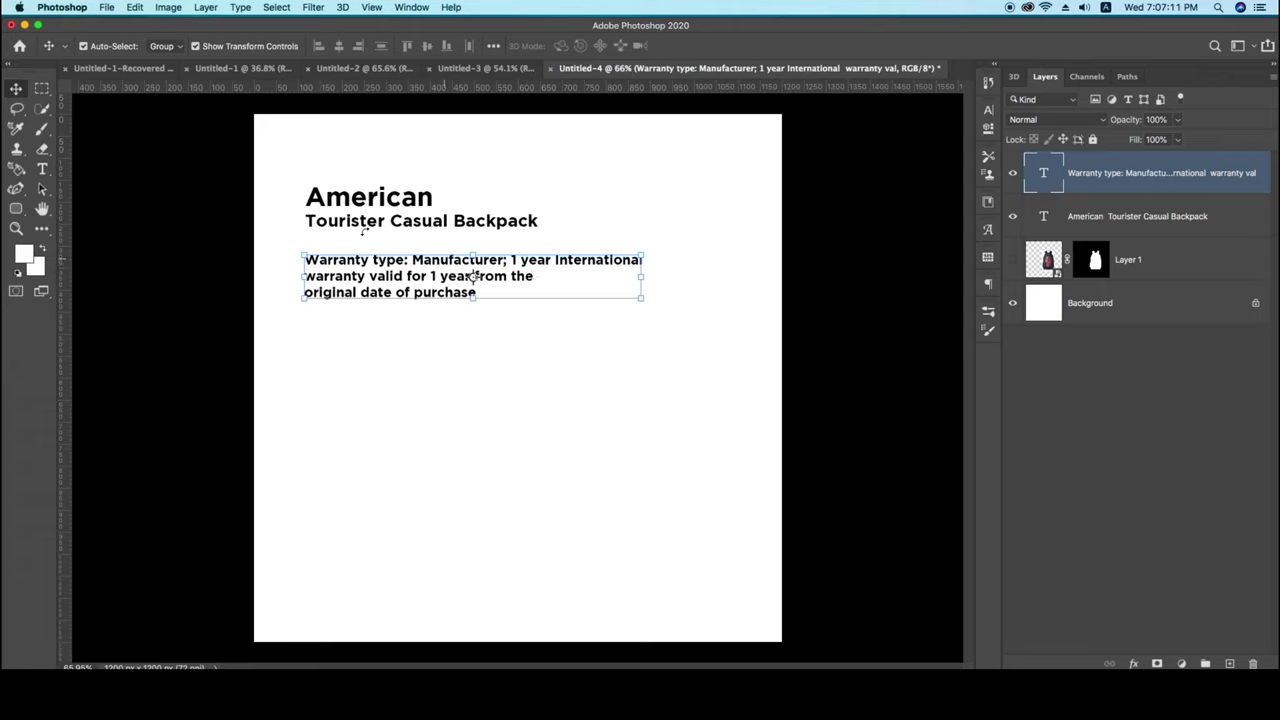
{"action": "left_click_drag", "start_coordinate": [395, 258], "coordinate": [396, 254]}
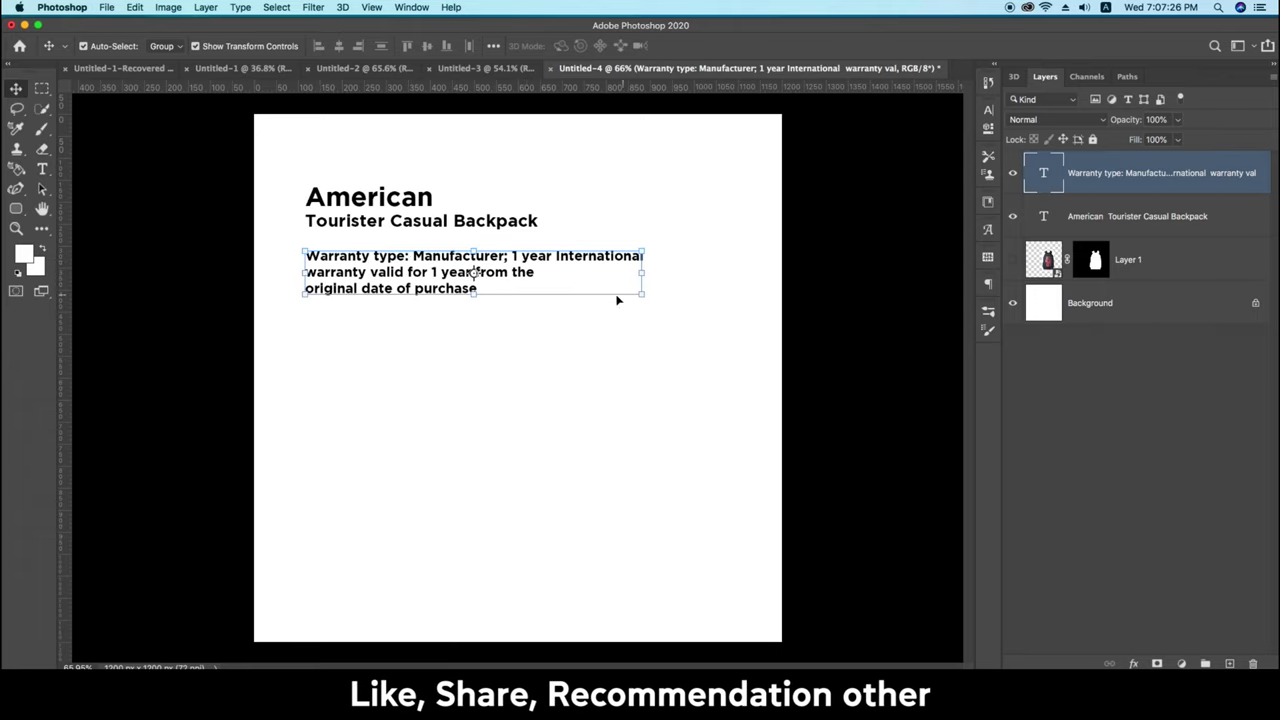
{"action": "left_click", "coordinate": [660, 402]}
{"action": "left_click", "coordinate": [1013, 260]}
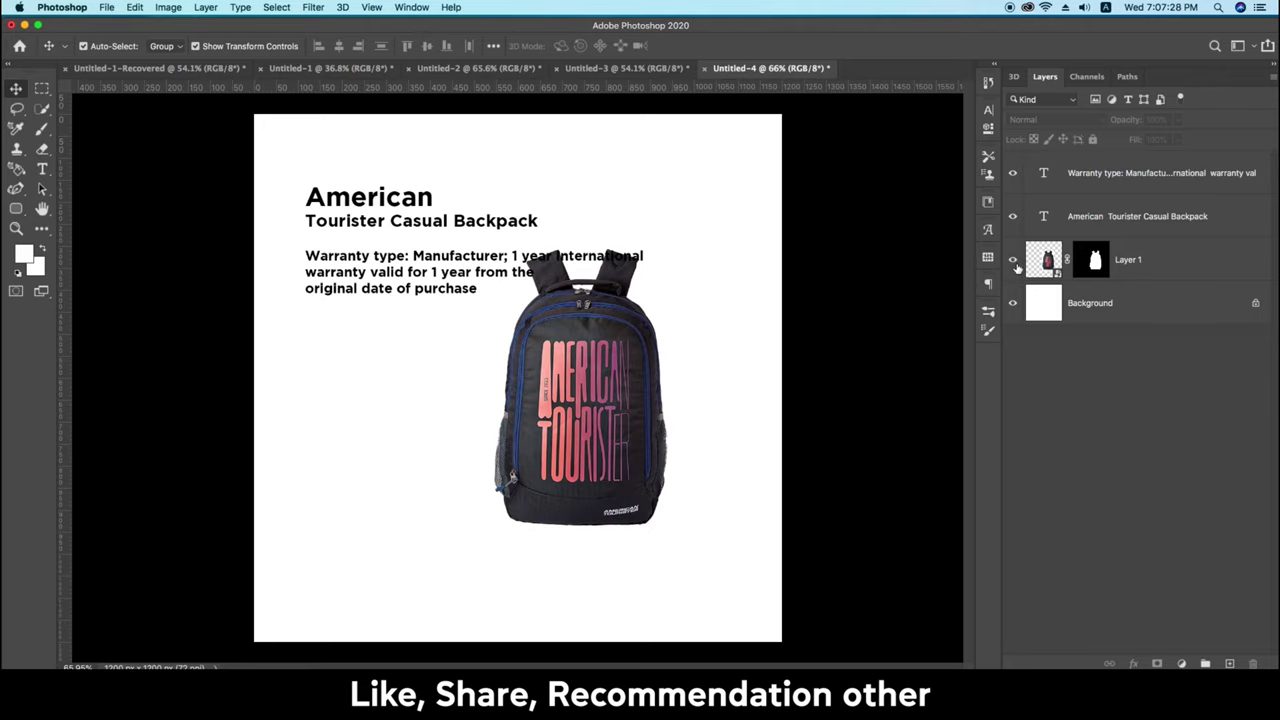
{"action": "left_click_drag", "start_coordinate": [606, 379], "coordinate": [630, 446]}
{"action": "left_click", "coordinate": [735, 426]}
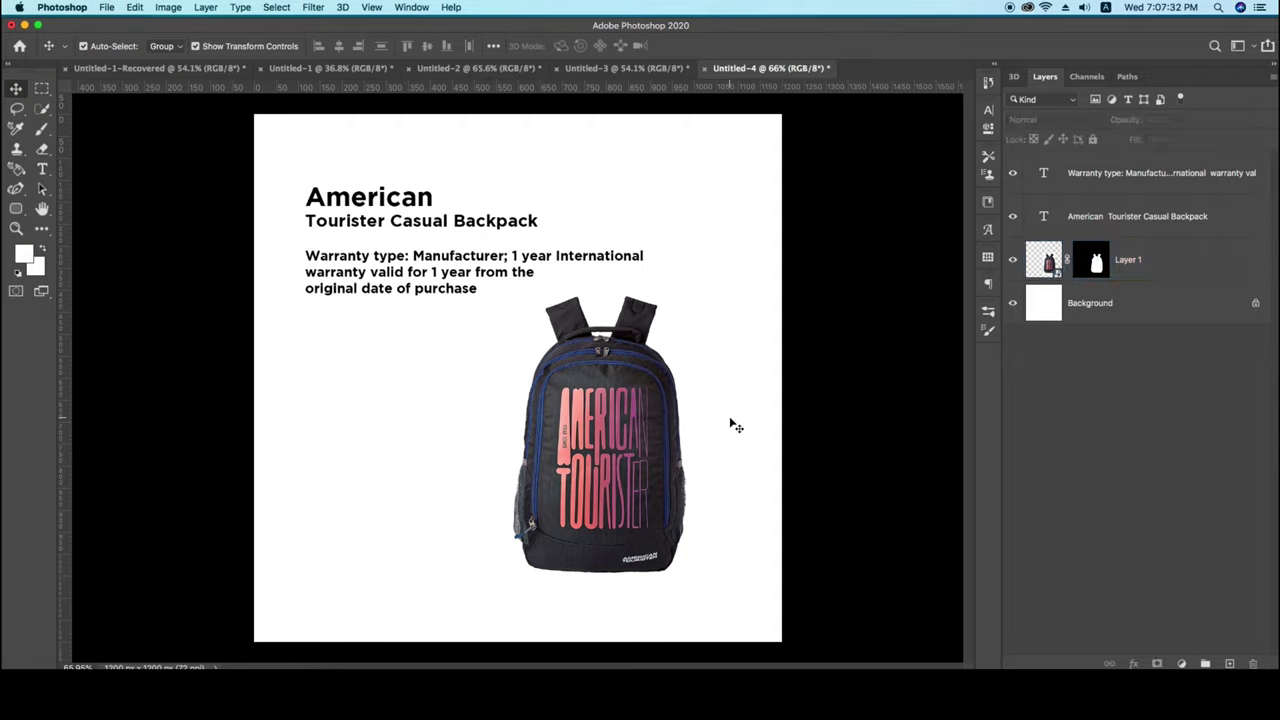
{"action": "left_click", "coordinate": [638, 425]}
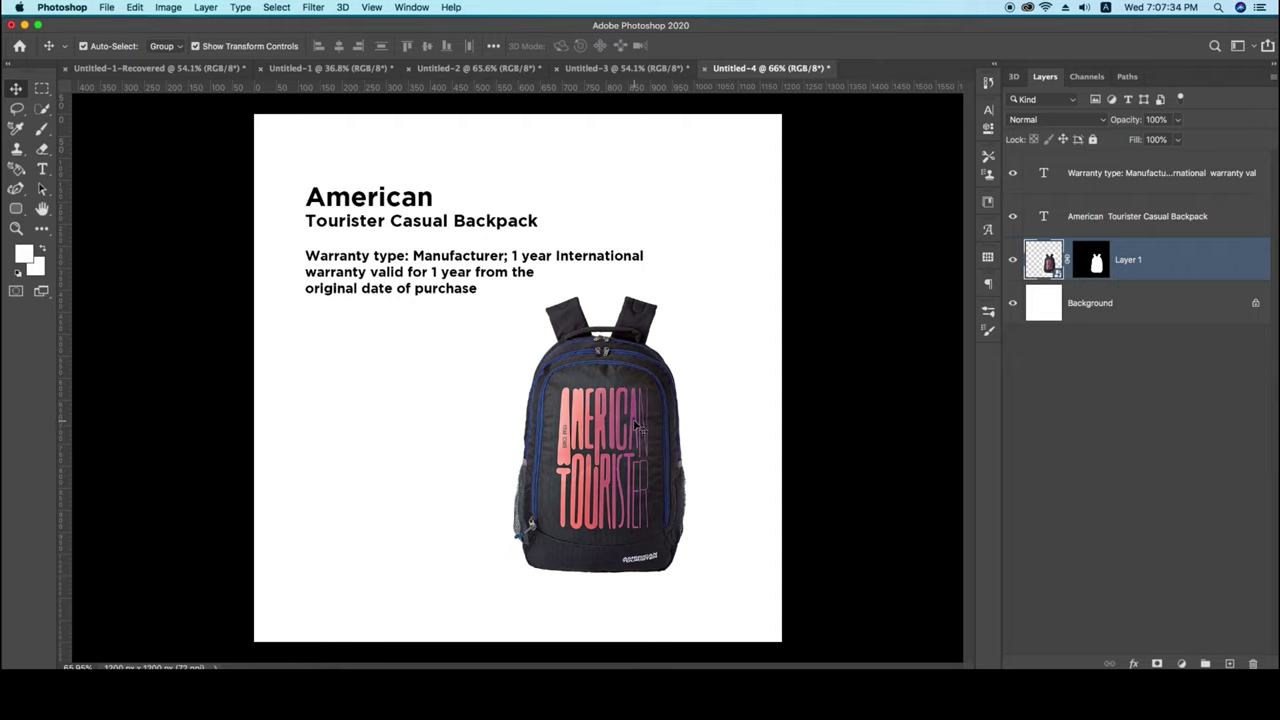
{"action": "left_click", "coordinate": [413, 367]}
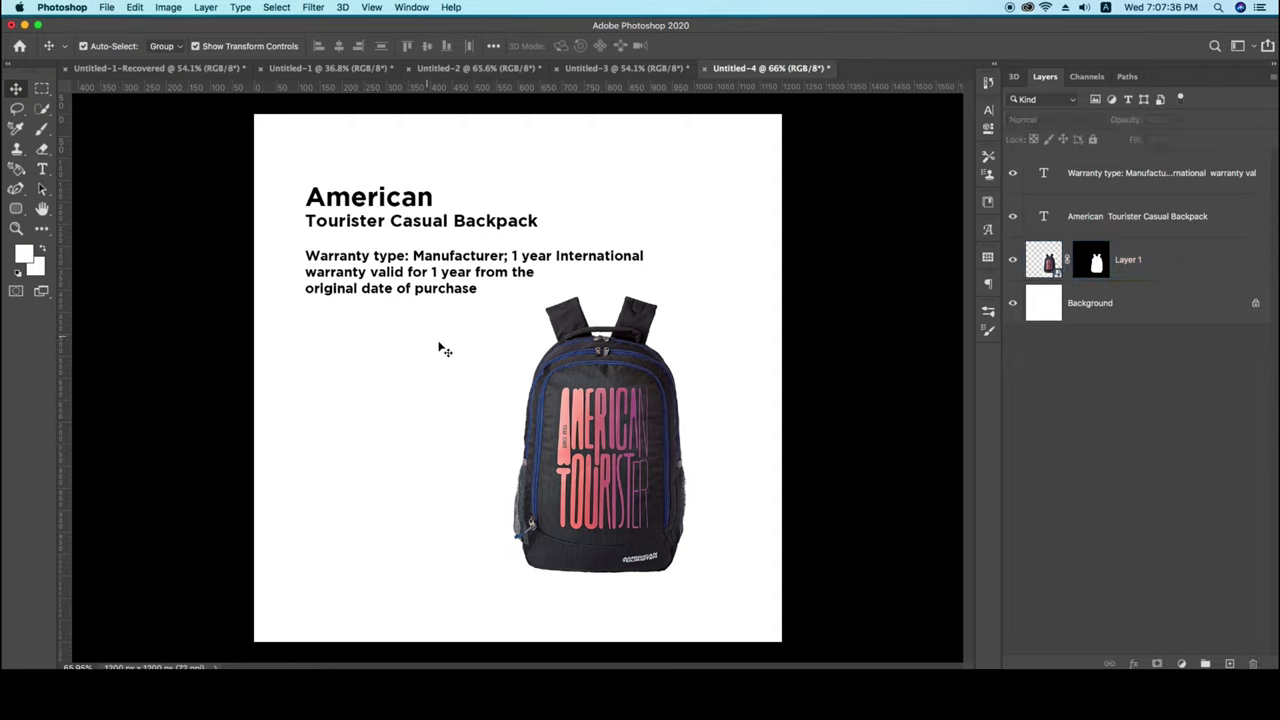
Lower the warranty text slightly and hide the backpack layer again.
{"action": "left_click_drag", "start_coordinate": [411, 276], "coordinate": [411, 284]}
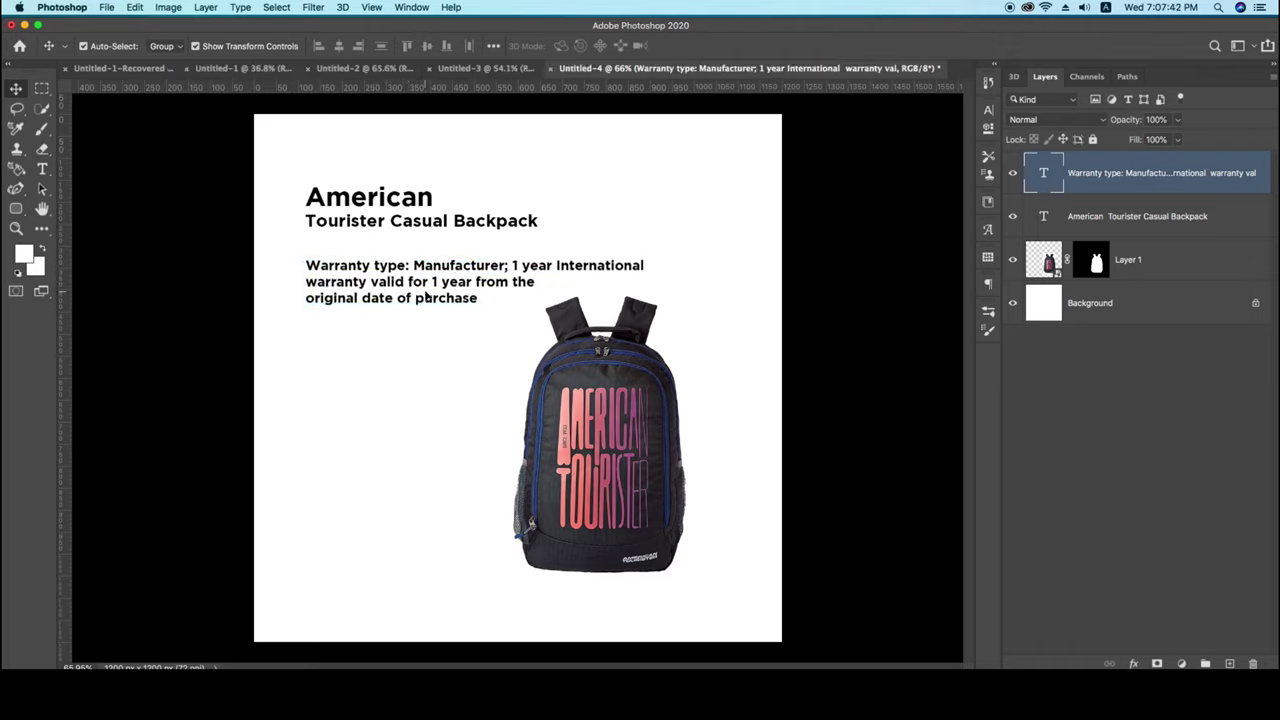
{"action": "left_click", "coordinate": [681, 198]}
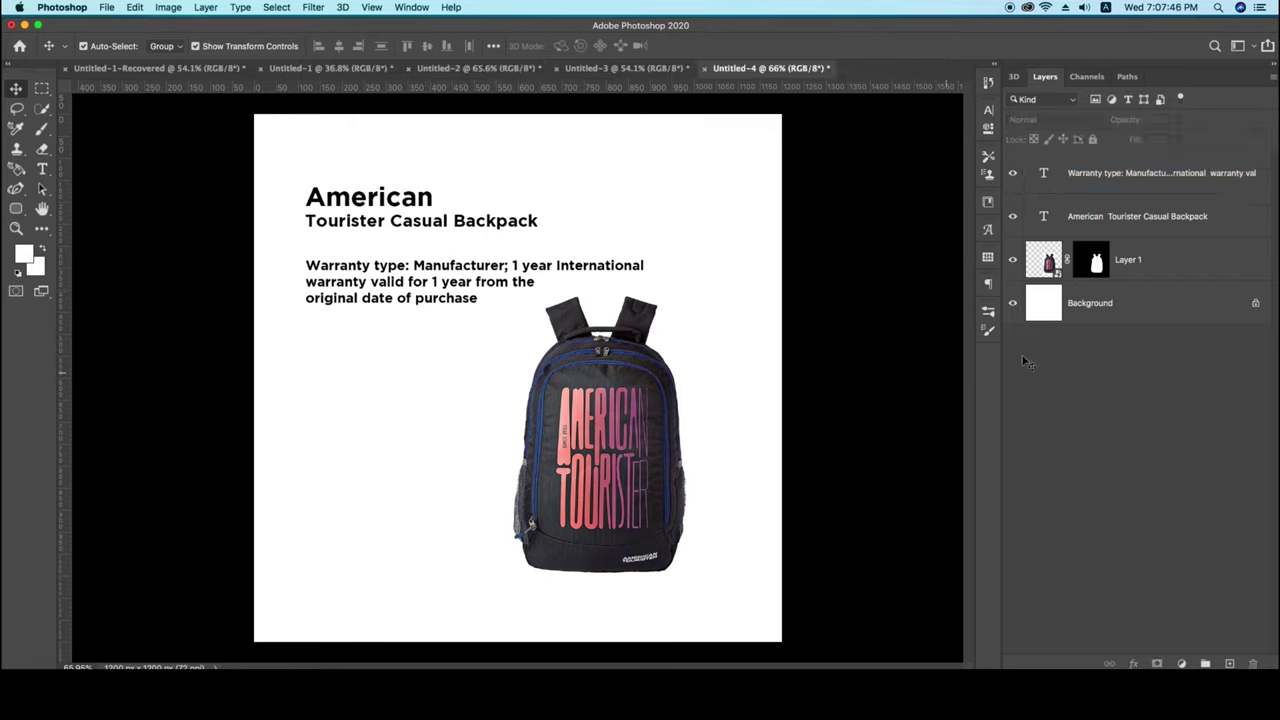
{"action": "left_click", "coordinate": [1013, 260]}
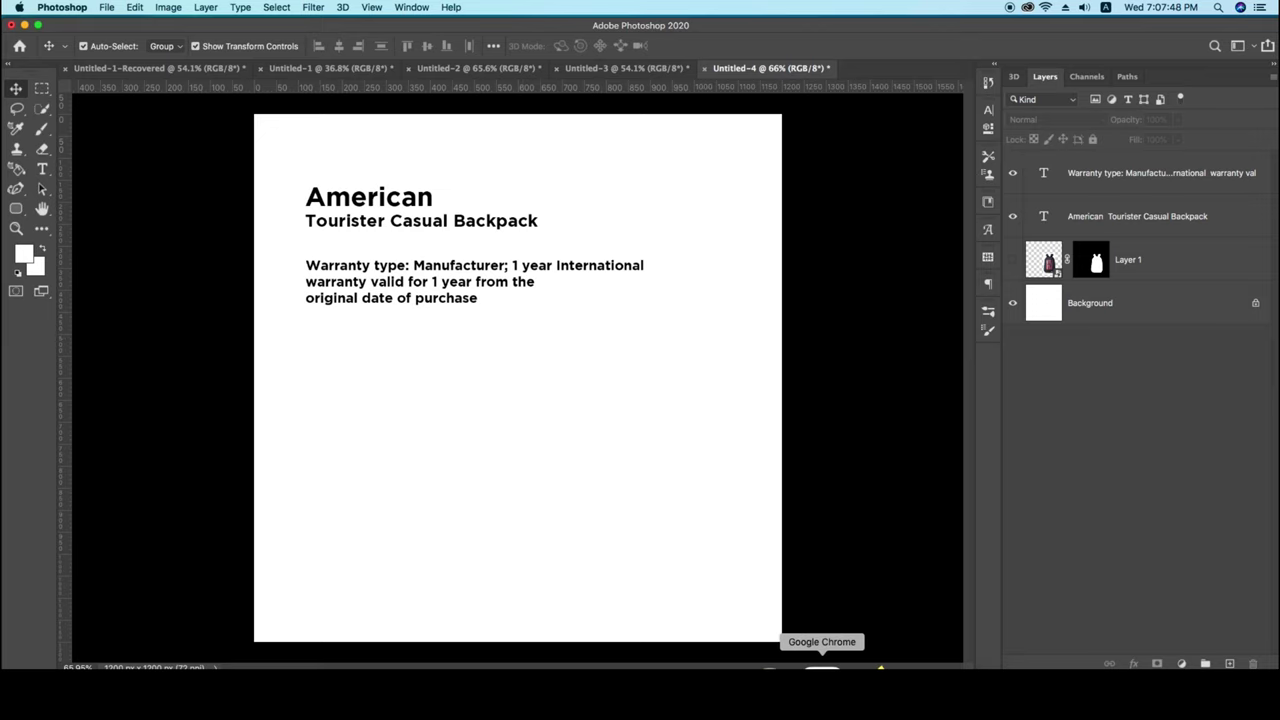
Scroll through the Amazon backpack product page in Chrome, then start a new Google tab.
{"action": "left_click", "coordinate": [823, 668]}
{"action": "scroll", "coordinate": [650, 410], "scroll_direction": "down", "scroll_amount": 5}
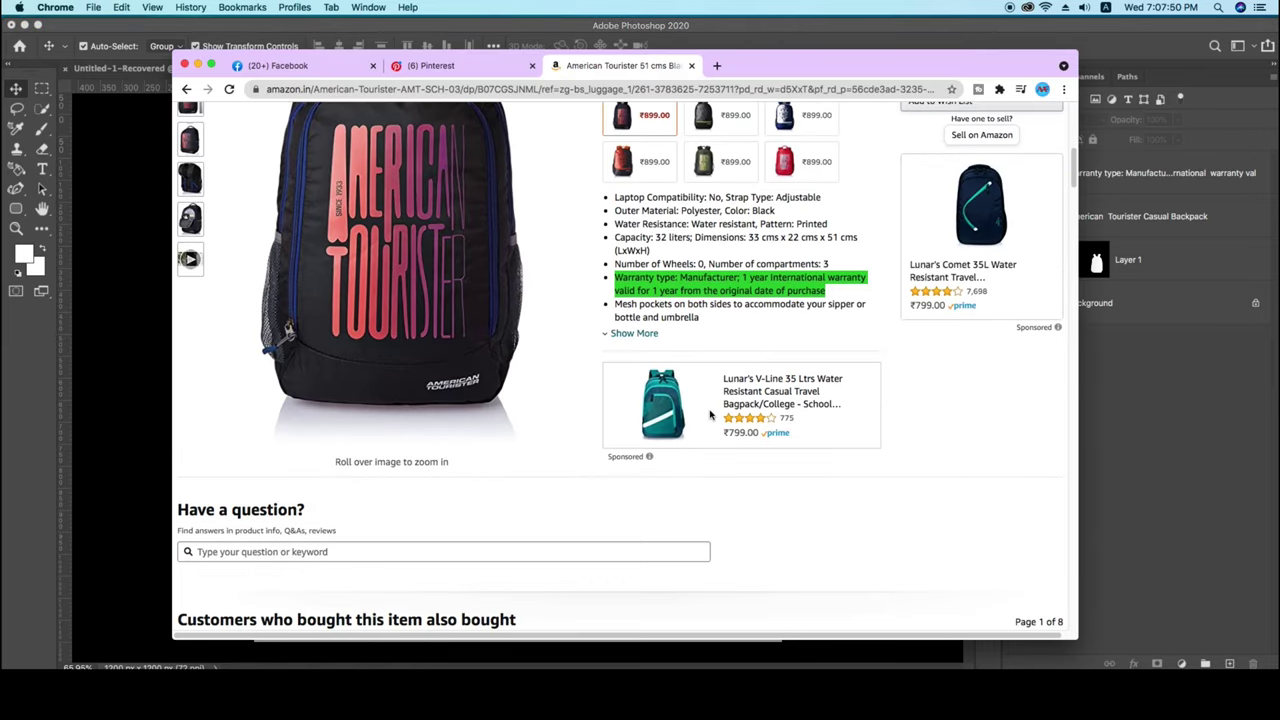
{"action": "scroll", "coordinate": [700, 400], "scroll_direction": "up", "scroll_amount": 3}
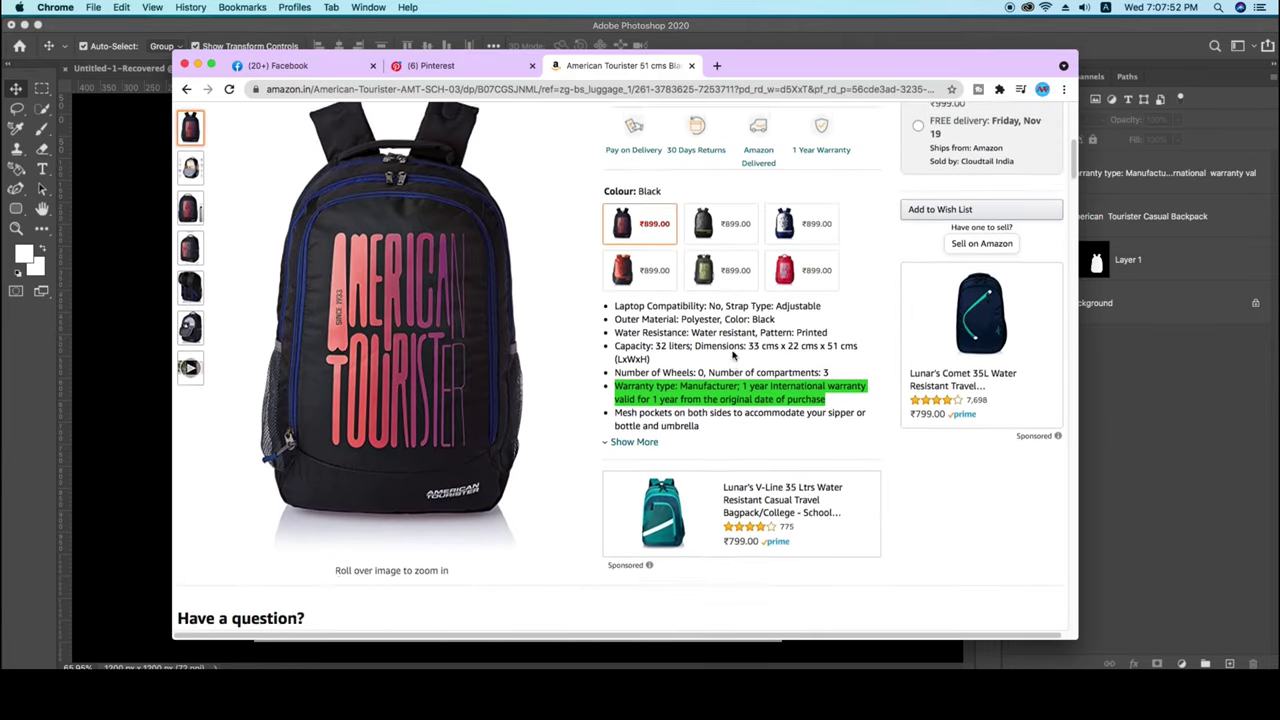
{"action": "scroll", "coordinate": [733, 355], "scroll_direction": "up", "scroll_amount": 3}
{"action": "scroll", "coordinate": [733, 355], "scroll_direction": "up", "scroll_amount": 2}
{"action": "scroll", "coordinate": [733, 355], "scroll_direction": "up", "scroll_amount": 1}
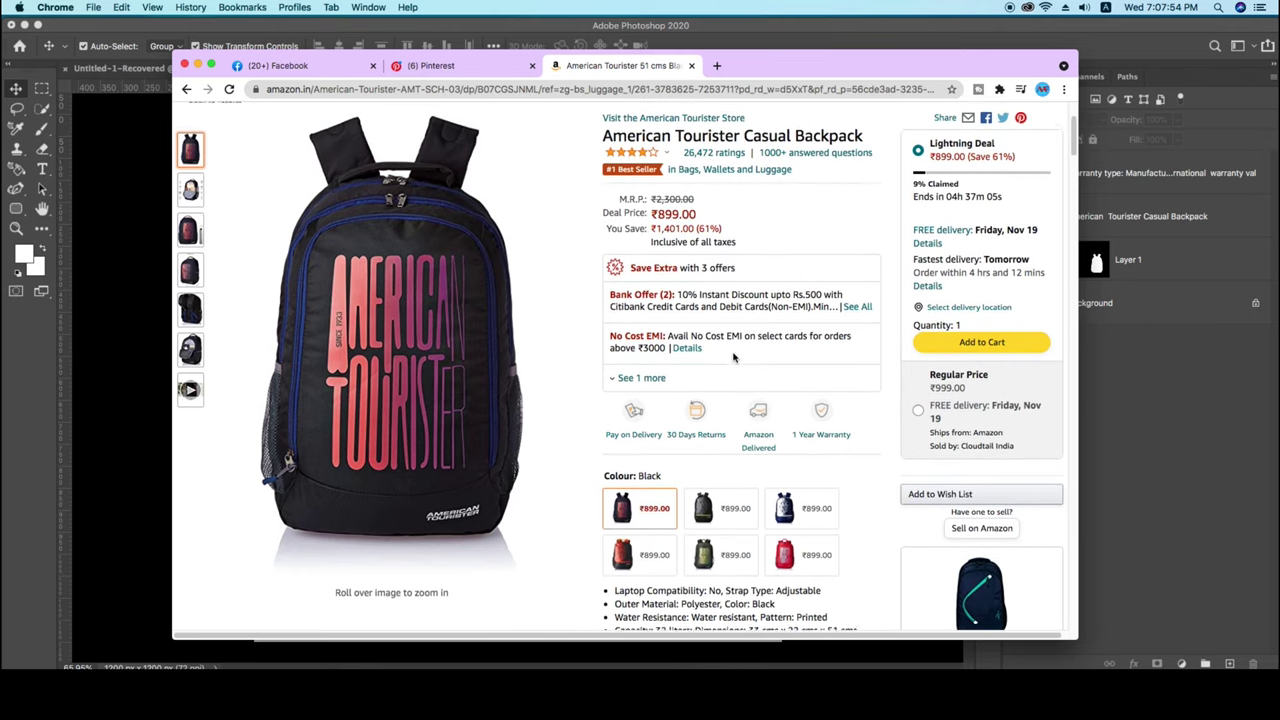
{"action": "scroll", "coordinate": [733, 355], "scroll_direction": "up", "scroll_amount": 1}
{"action": "scroll", "coordinate": [733, 355], "scroll_direction": "up", "scroll_amount": 1}
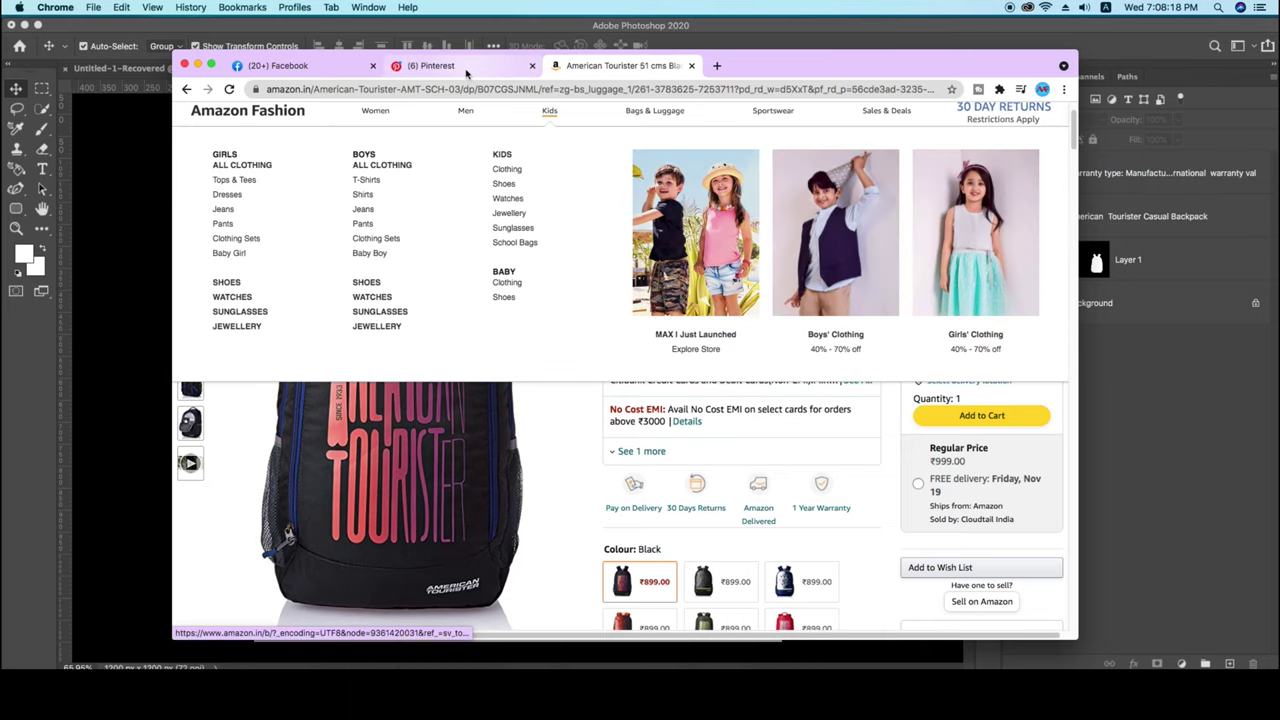
{"action": "left_click", "coordinate": [717, 65]}
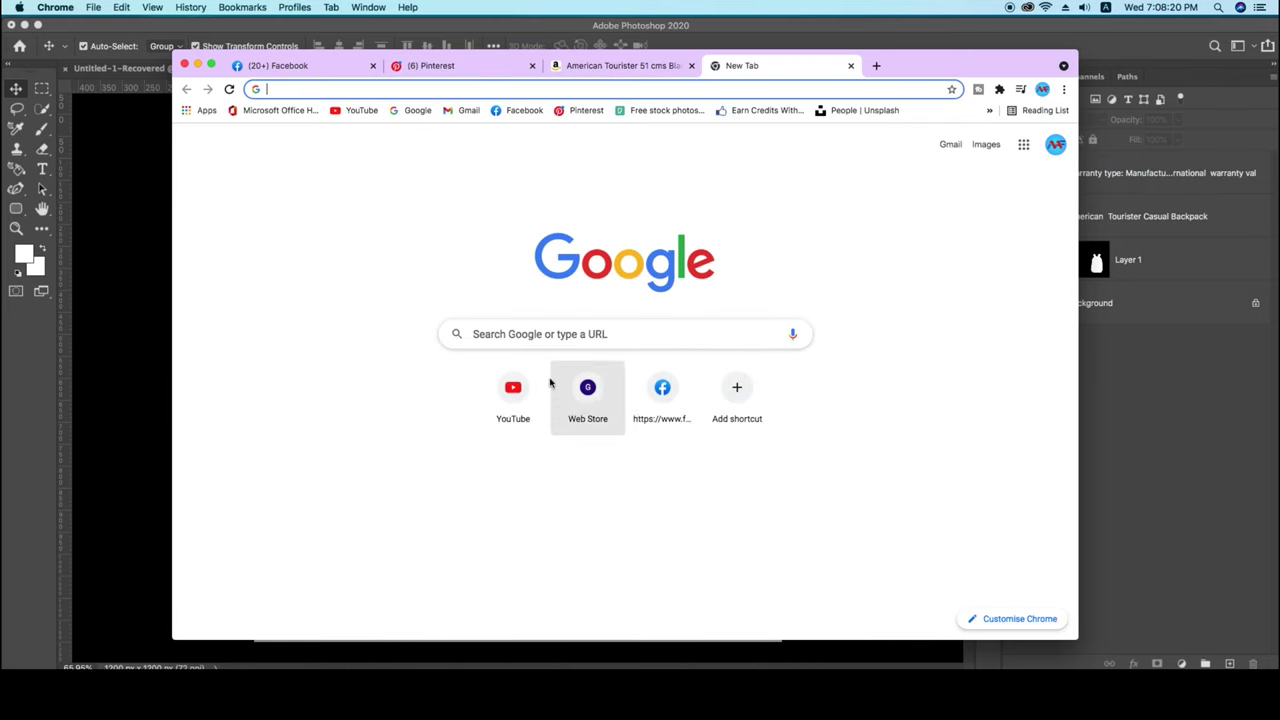
Copy an Amazon logo from Google Images for 'amazon png logo' and paste it into Photoshop.
{"action": "left_click", "coordinate": [517, 343]}
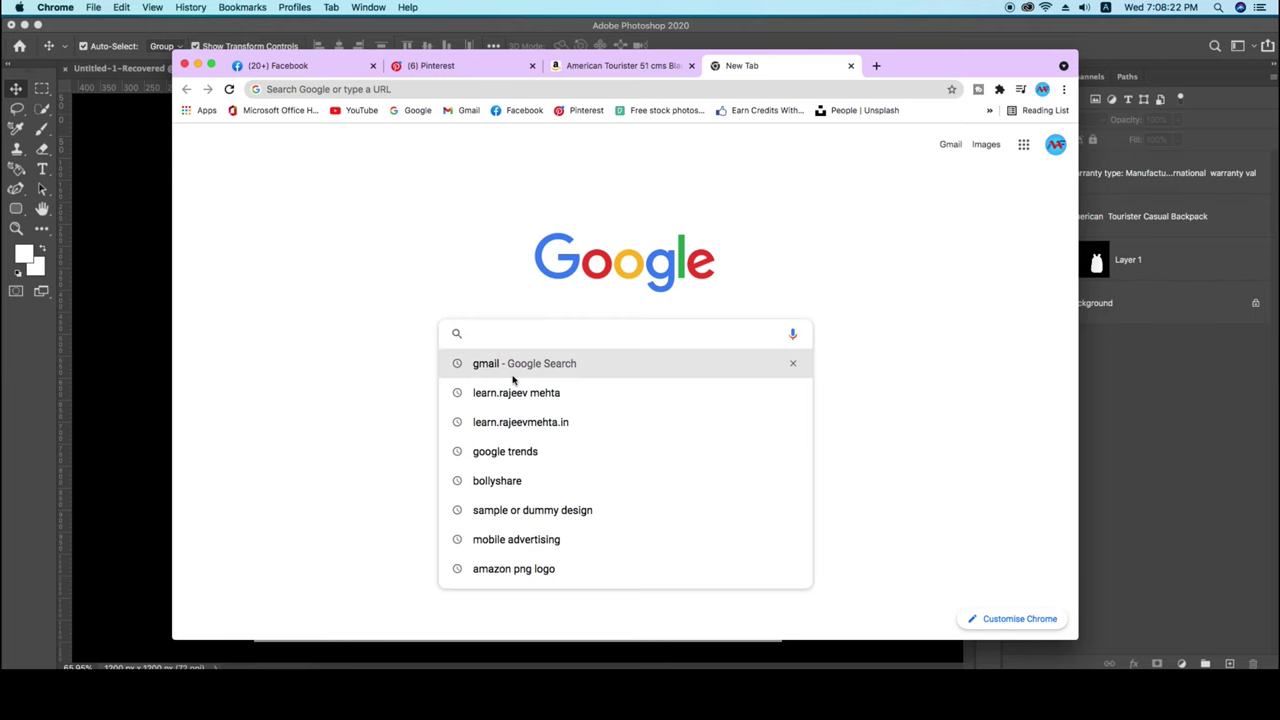
{"action": "left_click", "coordinate": [513, 568]}
{"action": "left_click", "coordinate": [865, 298]}
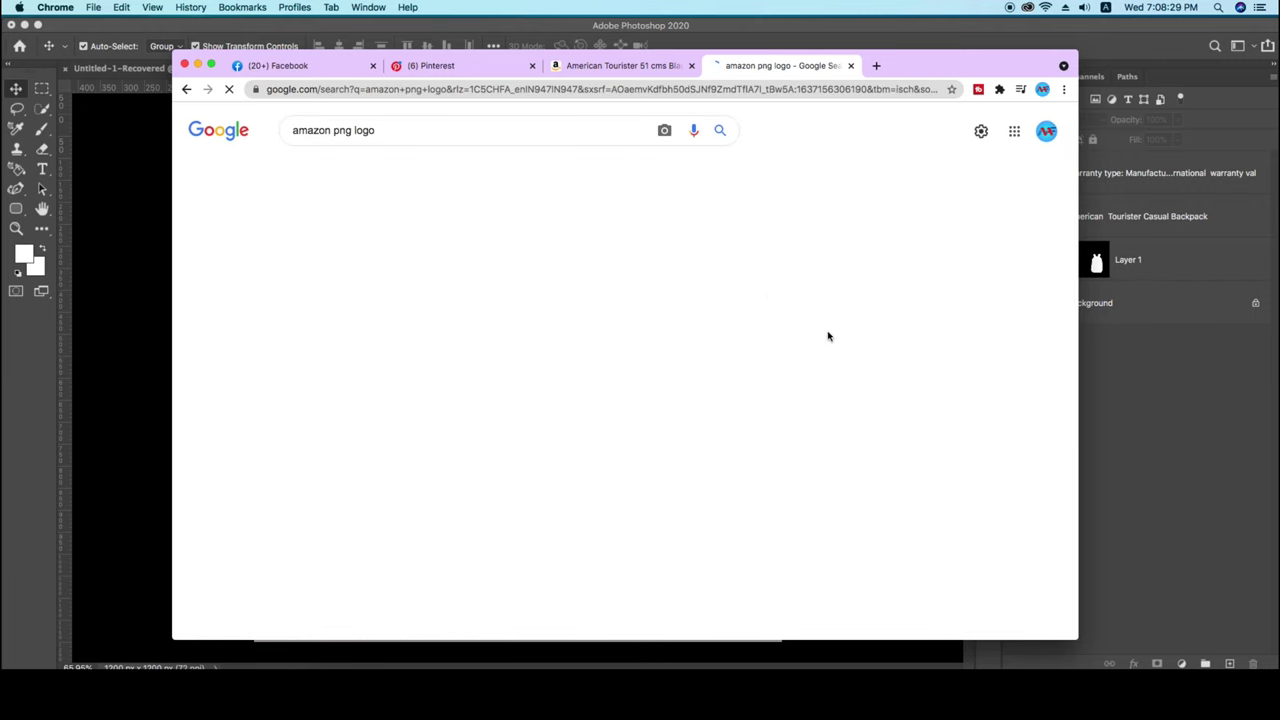
{"action": "left_click", "coordinate": [310, 305]}
{"action": "right_click", "coordinate": [312, 312]}
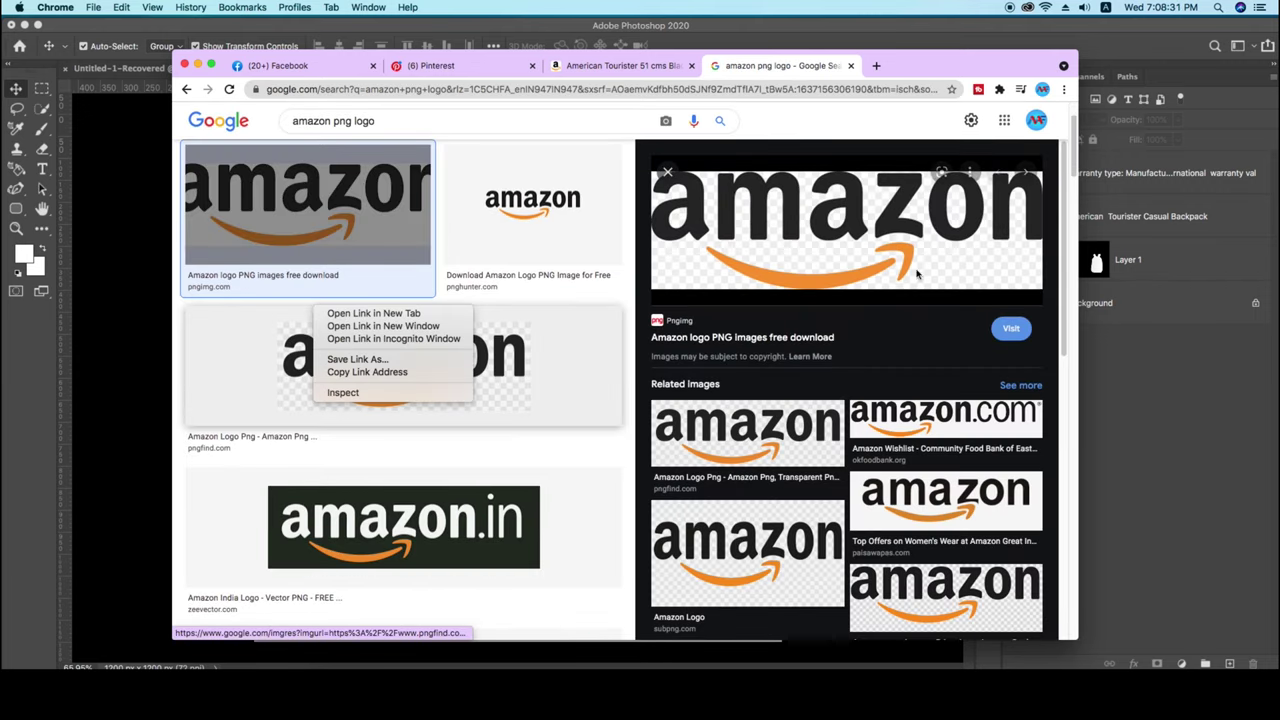
{"action": "right_click", "coordinate": [858, 235]}
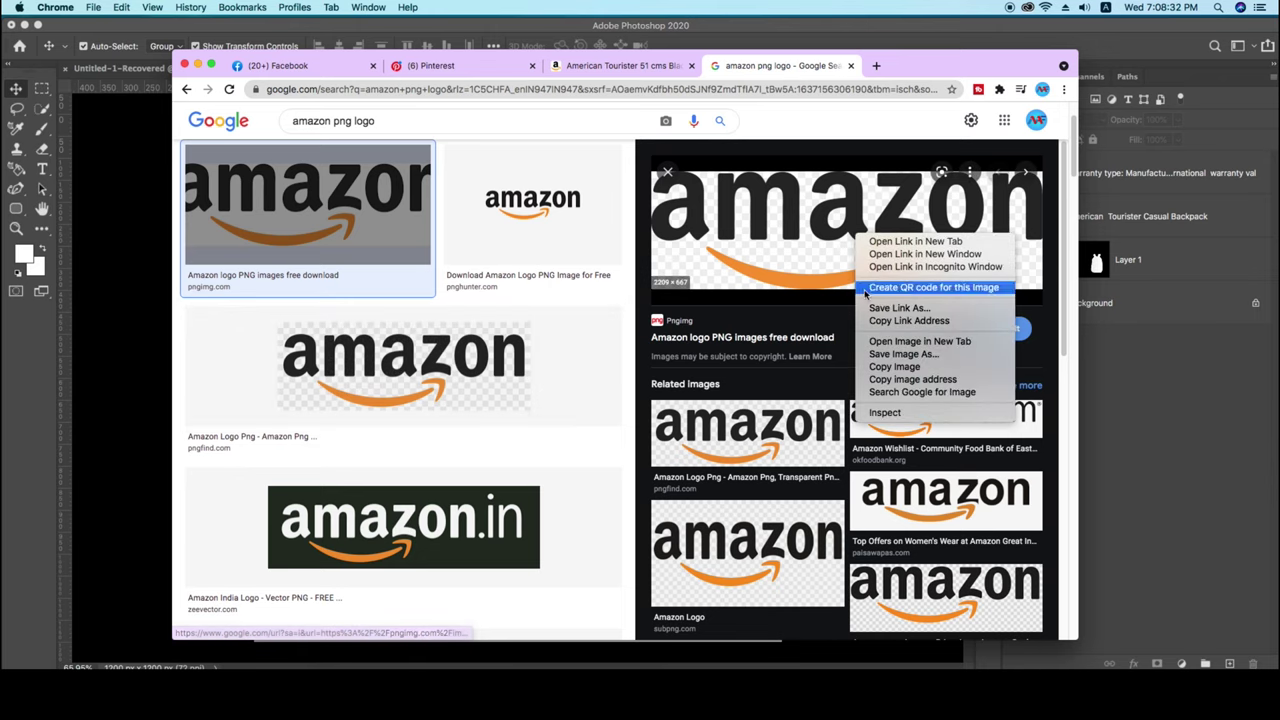
{"action": "left_click", "coordinate": [900, 366]}
{"action": "left_click", "coordinate": [108, 398]}
{"action": "key", "text": "super+v"}
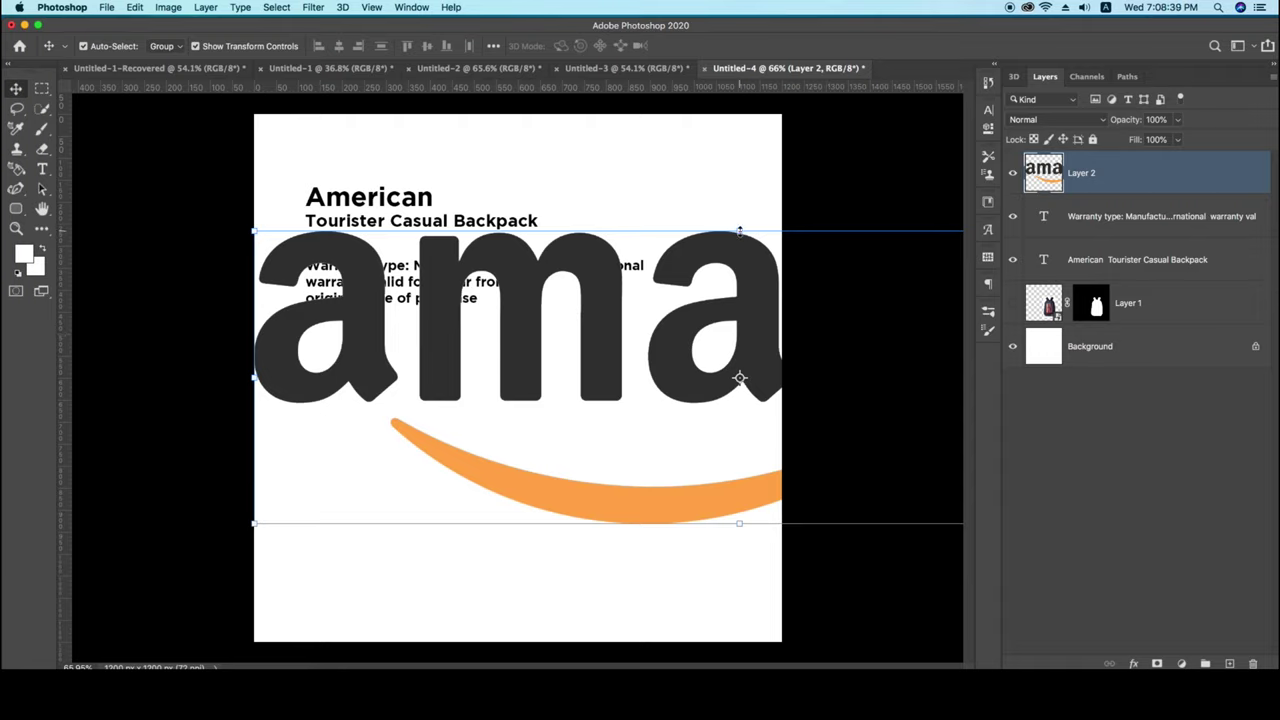
Convert the pasted logo layer to a smart object and rename it 'logo'.
{"action": "right_click", "coordinate": [1125, 192]}
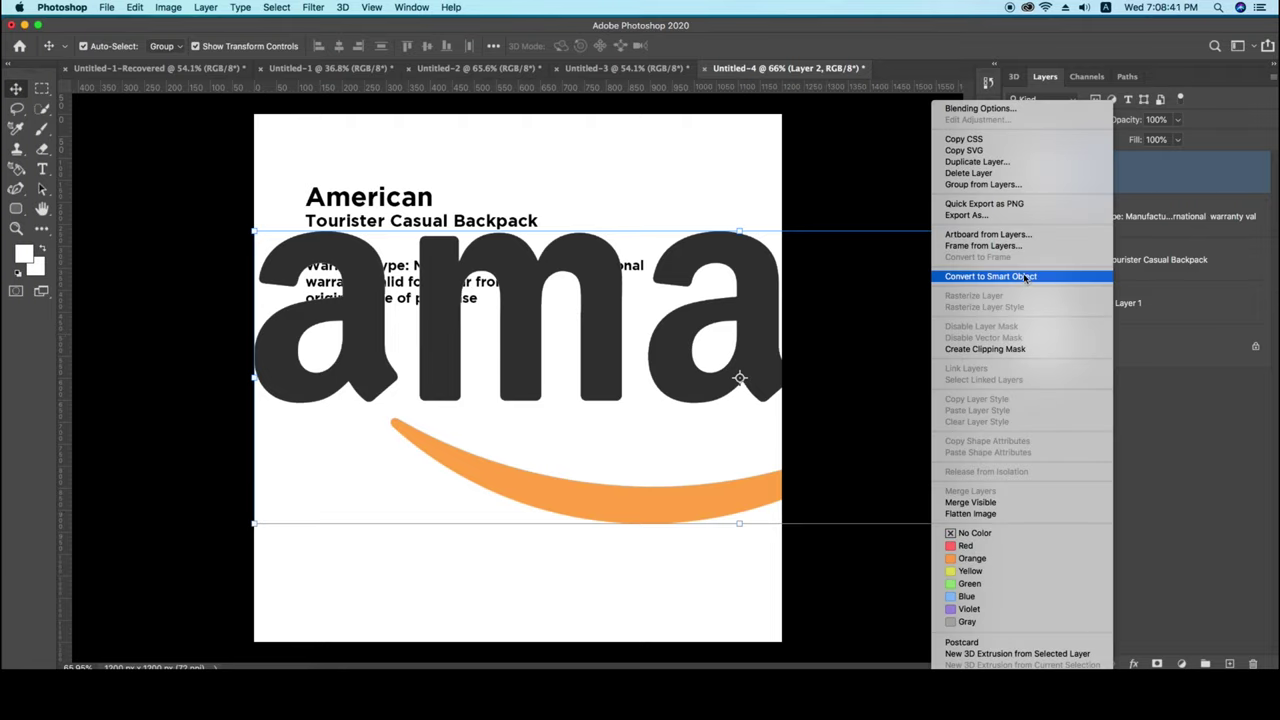
{"action": "left_click", "coordinate": [1026, 284]}
{"action": "double_click", "coordinate": [1090, 172]}
{"action": "key", "text": "BackSpace"}
{"action": "type", "text": "logo"}
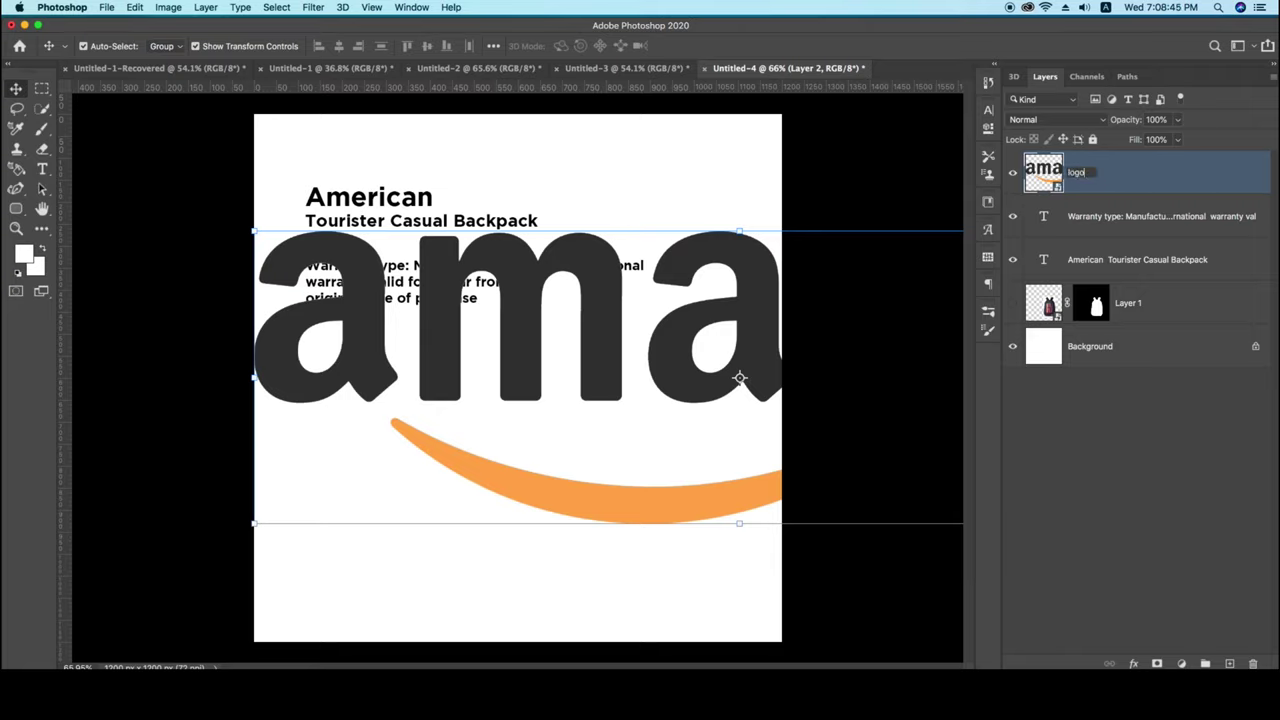
{"action": "key", "text": "Return"}
Shrink the Amazon logo and place it at the poster's top-right corner.
{"action": "mouse_move", "coordinate": [739, 230]}
{"action": "left_mouse_down"}
{"action": "mouse_move", "coordinate": [739, 378]}
{"action": "mouse_move", "coordinate": [555, 320]}
{"action": "mouse_move", "coordinate": [571, 345]}
{"action": "mouse_move", "coordinate": [671, 156]}
{"action": "left_mouse_up"}
{"action": "left_click_drag", "start_coordinate": [573, 172], "coordinate": [617, 168]}
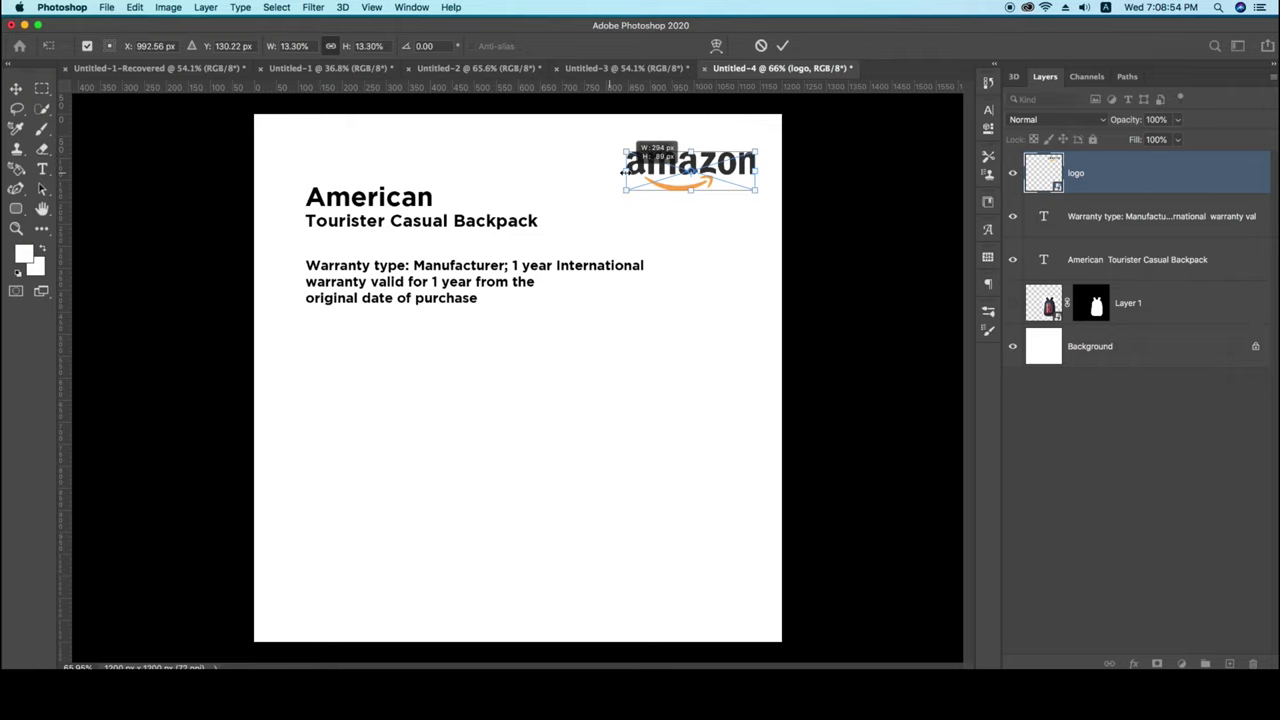
{"action": "left_click_drag", "start_coordinate": [755, 165], "coordinate": [703, 172]}
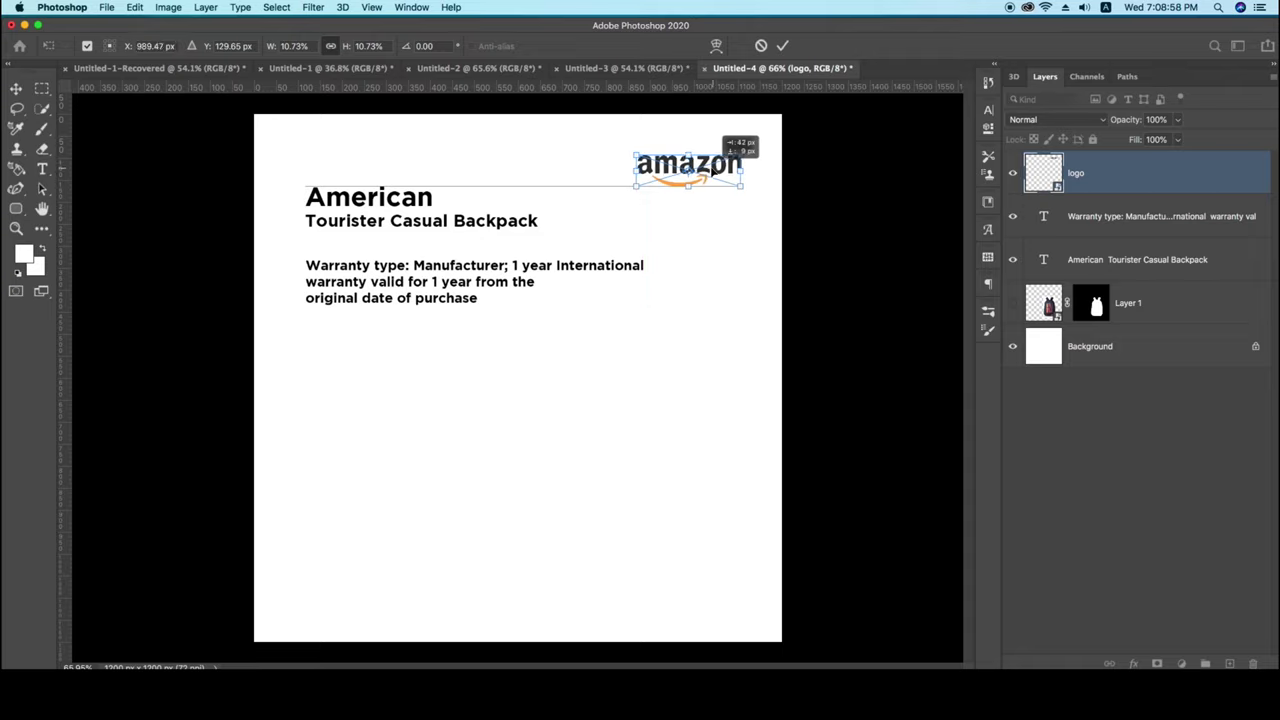
{"action": "left_click", "coordinate": [800, 130]}
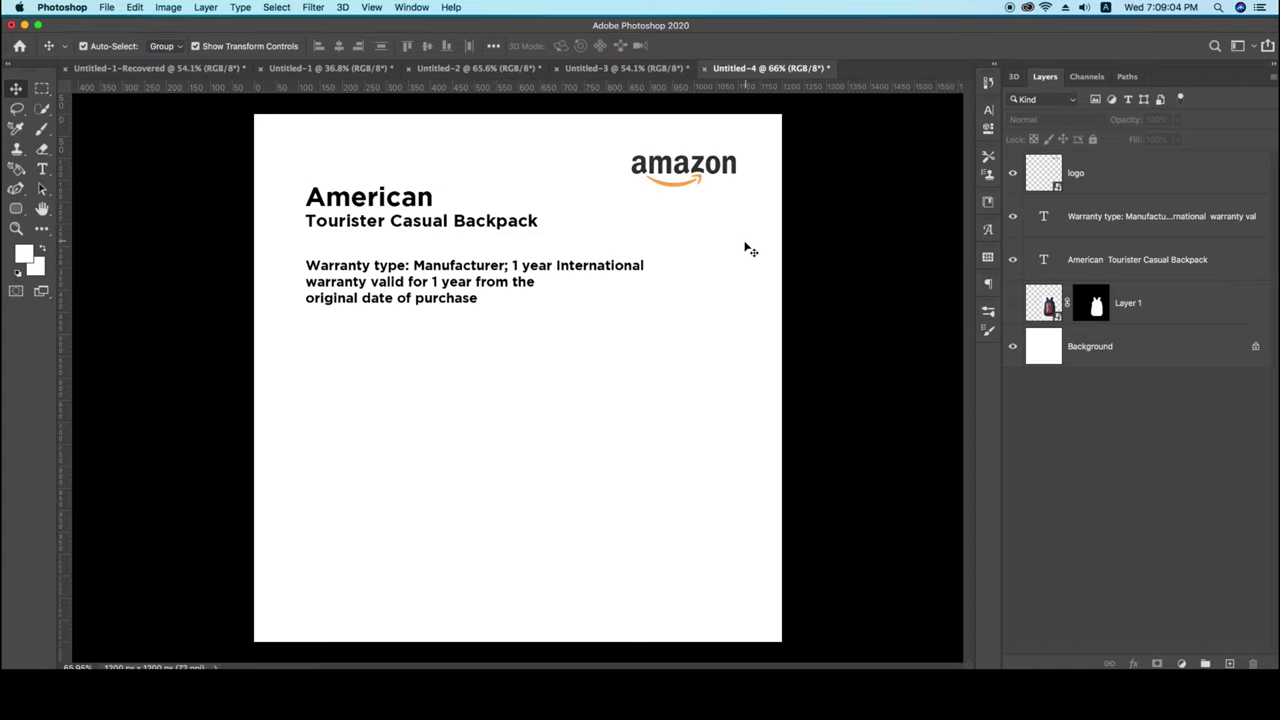
{"action": "left_click", "coordinate": [1012, 173]}
{"action": "left_click", "coordinate": [1012, 174]}
Show the backpack and nudge it and the Amazon logo into their final positions.
{"action": "left_click", "coordinate": [1012, 303]}
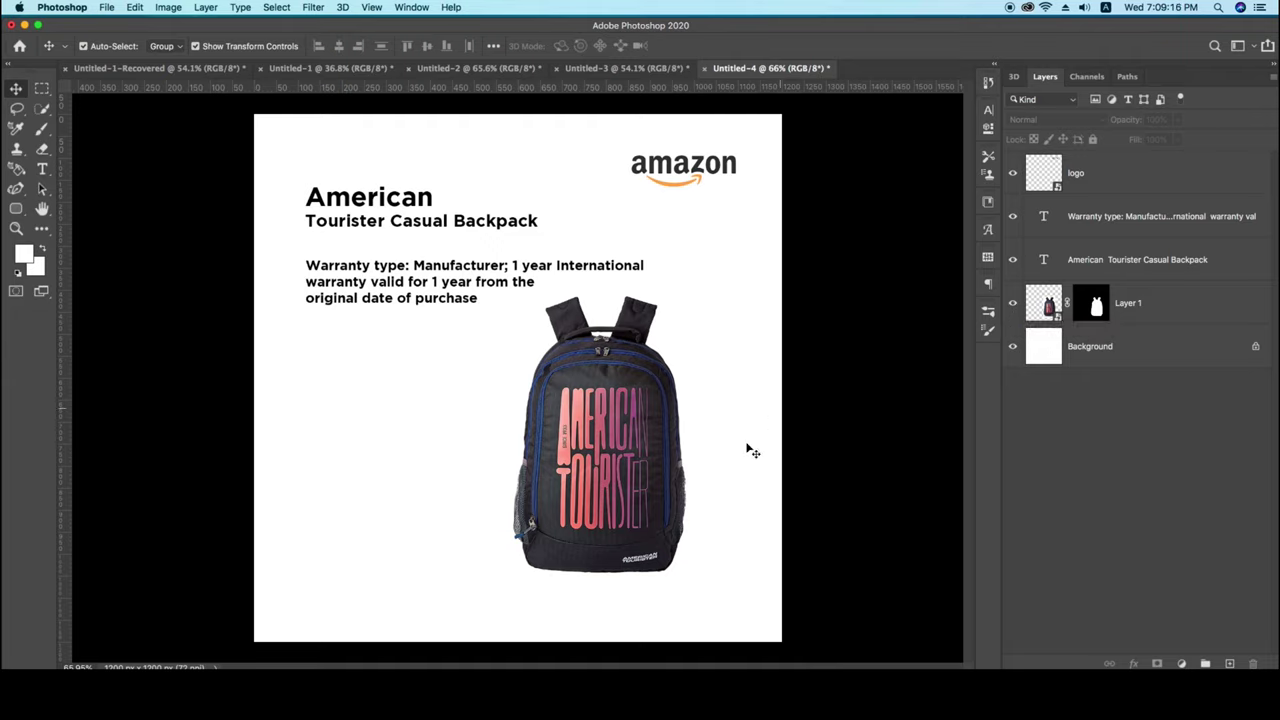
{"action": "left_click_drag", "start_coordinate": [608, 450], "coordinate": [627, 446]}
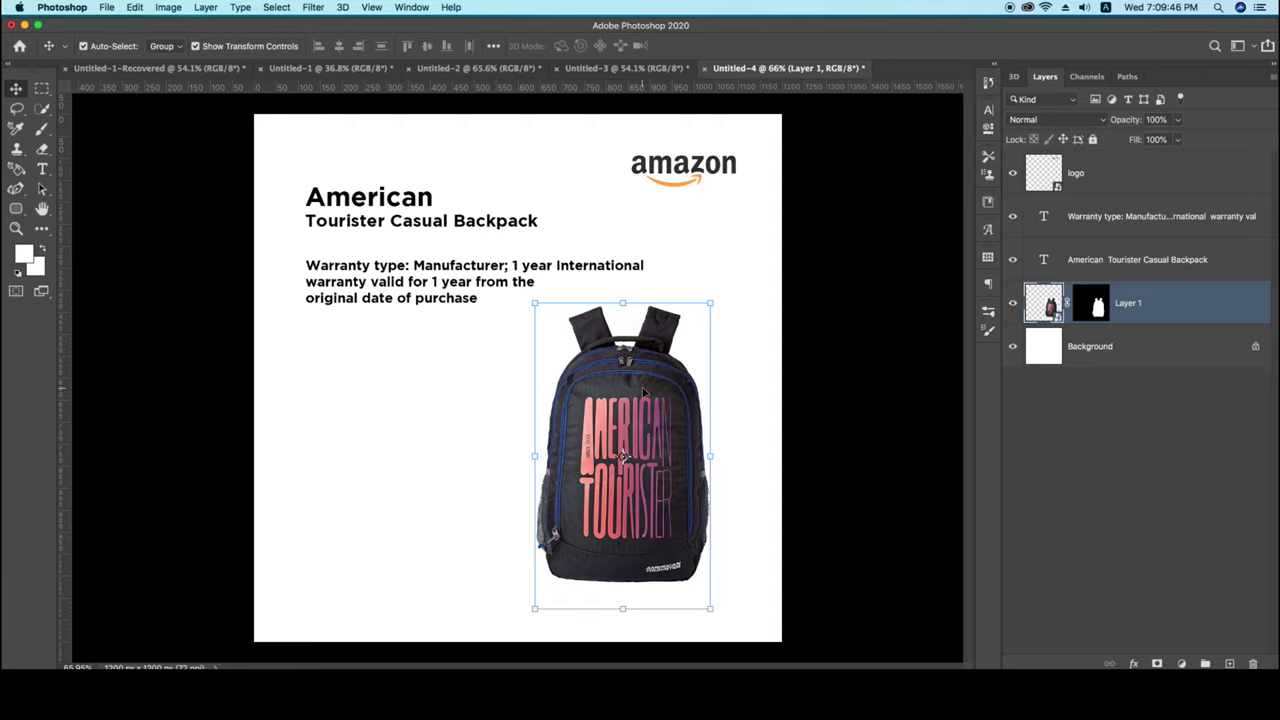
{"action": "left_click_drag", "start_coordinate": [643, 392], "coordinate": [646, 393]}
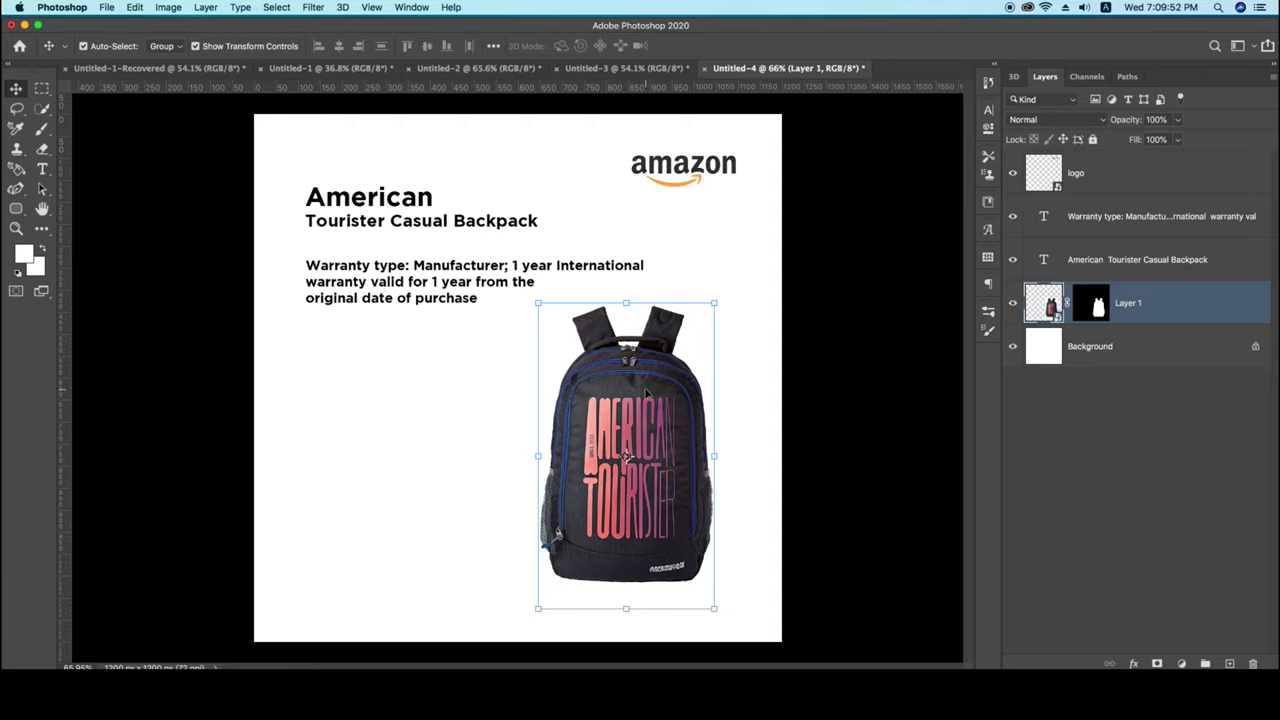
{"action": "left_click_drag", "start_coordinate": [717, 172], "coordinate": [712, 172]}
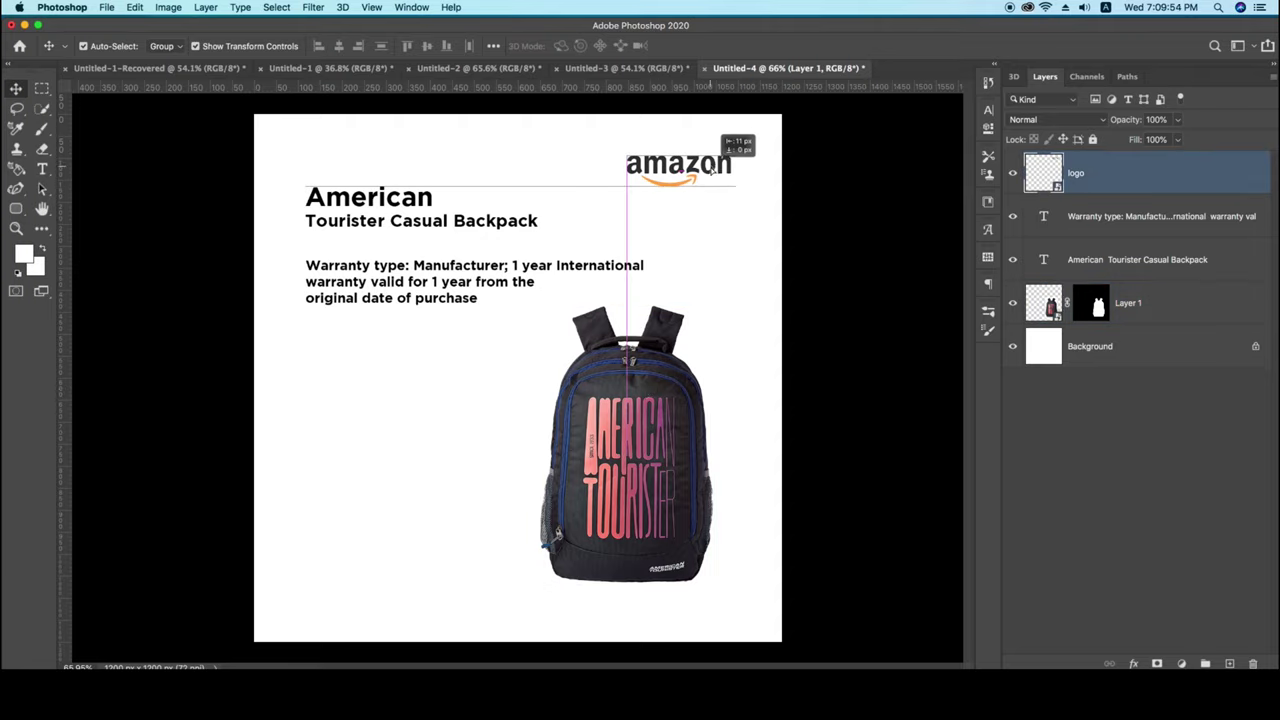
{"action": "left_click", "coordinate": [743, 343]}
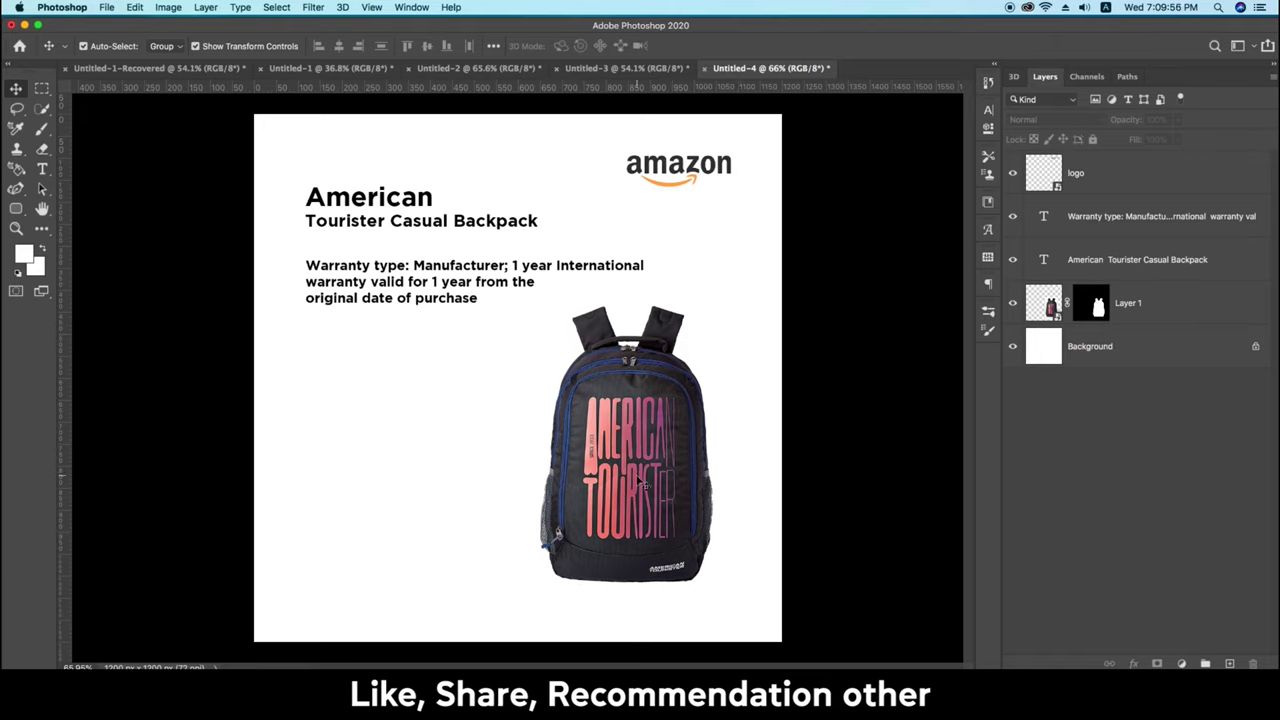
{"action": "left_click_drag", "start_coordinate": [641, 482], "coordinate": [645, 422]}
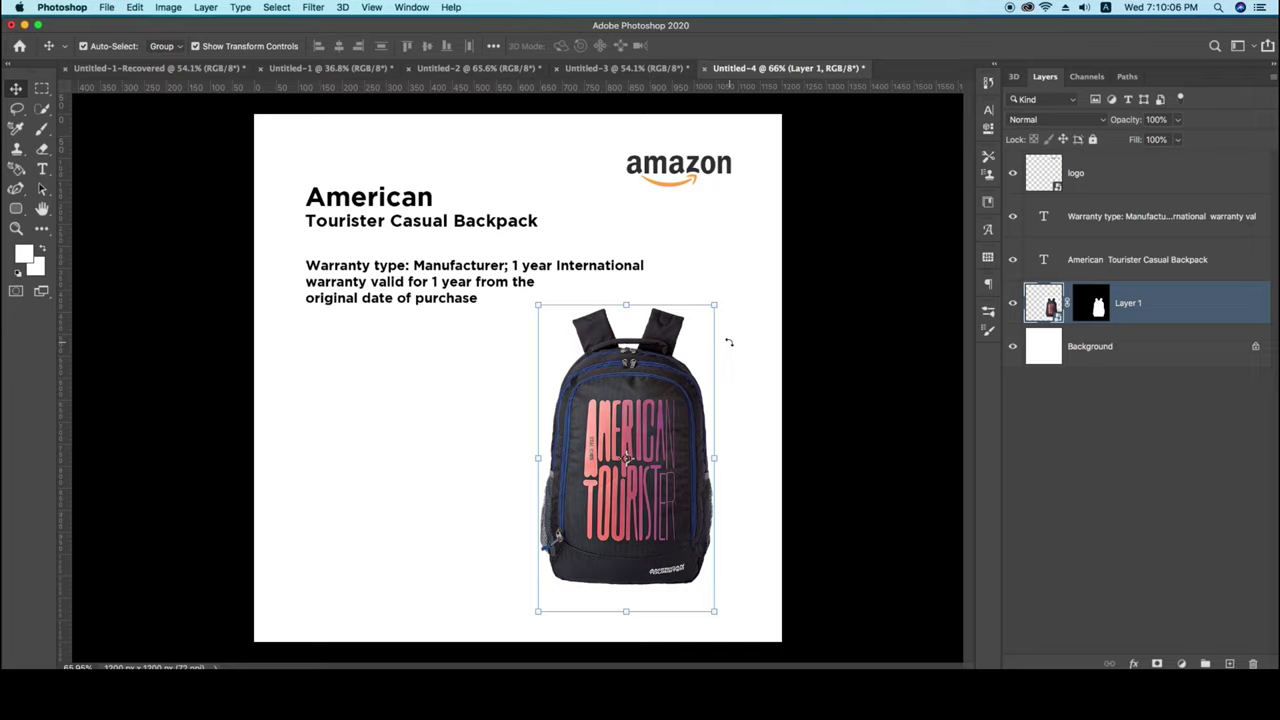
{"action": "left_click", "coordinate": [744, 348]}
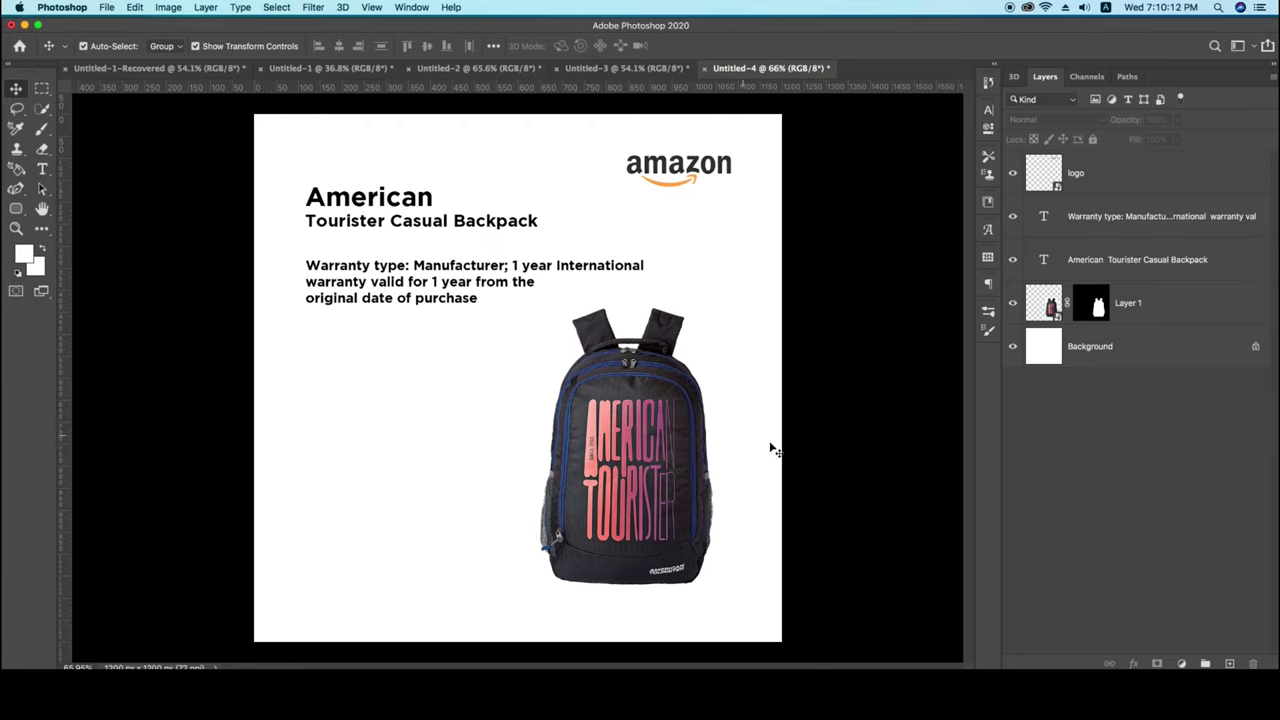
{"action": "left_click_drag", "start_coordinate": [18, 207], "coordinate": [68, 240]}
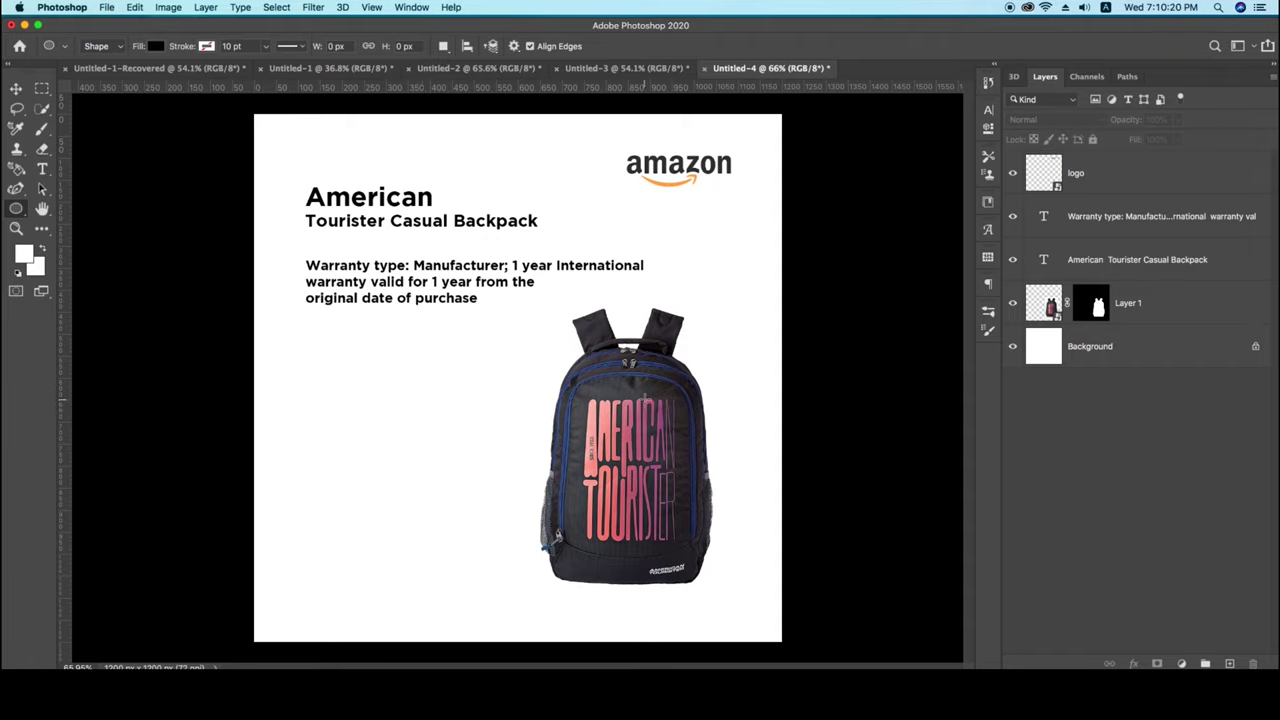
Draw a large lower-left ellipse filled with the lettering's pink #f19a8c, shifted left and down.
{"action": "left_click_drag", "start_coordinate": [270, 397], "coordinate": [582, 664]}
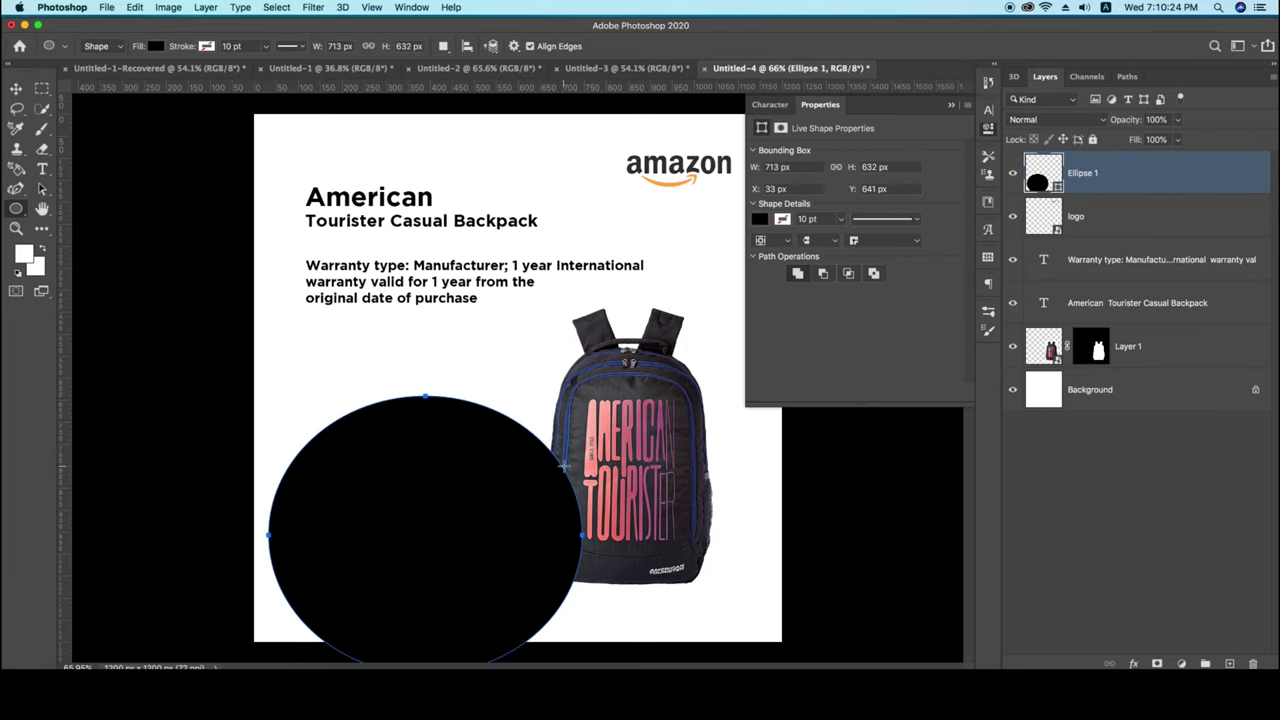
{"action": "left_click", "coordinate": [762, 219]}
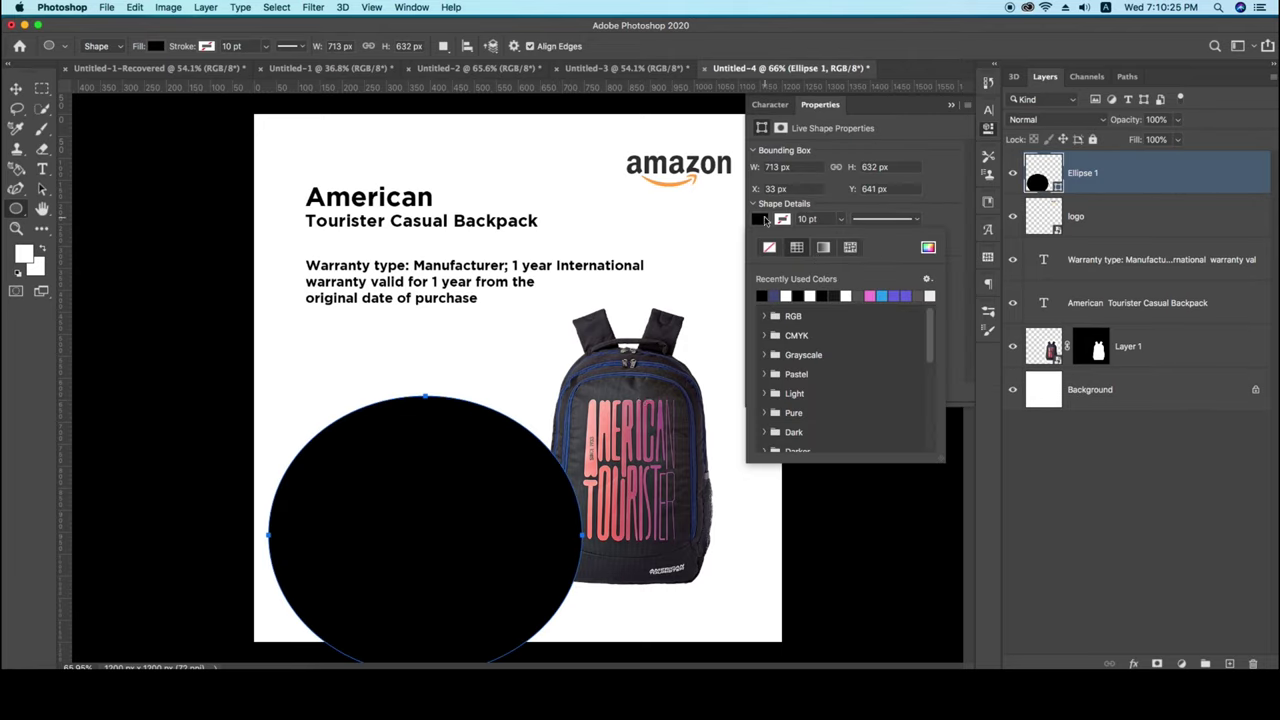
{"action": "left_click", "coordinate": [928, 247]}
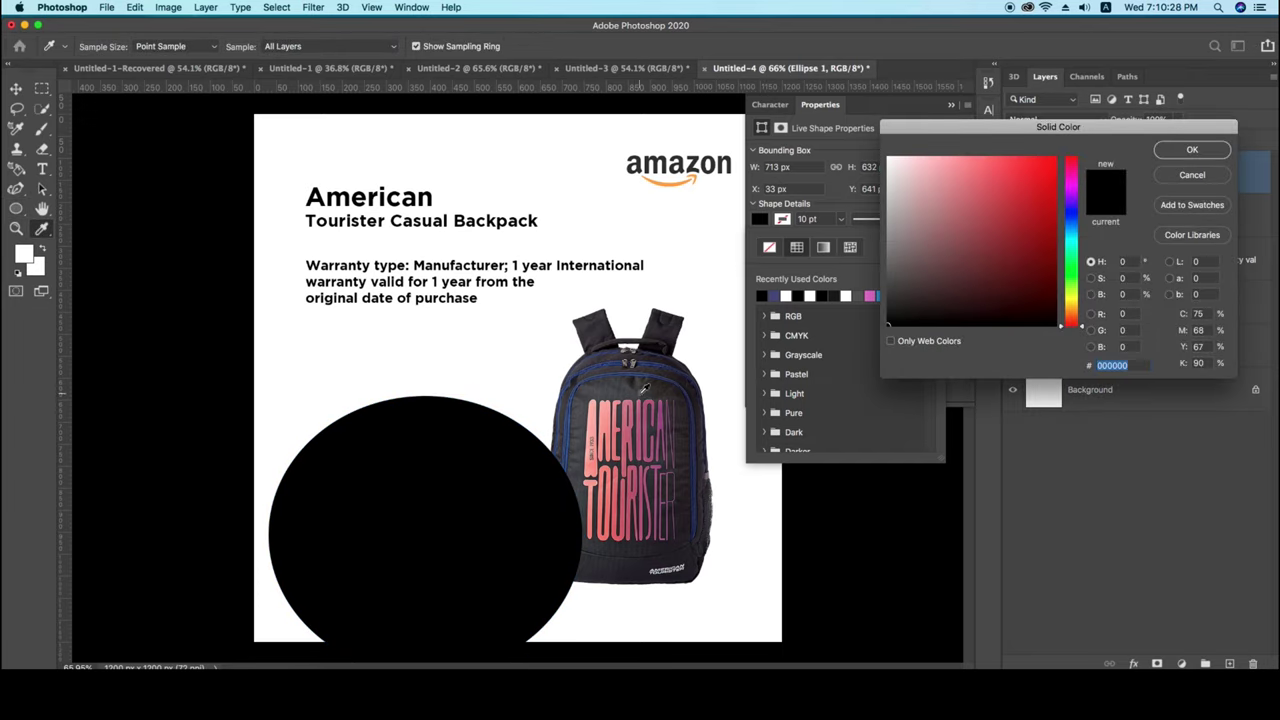
{"action": "left_click", "coordinate": [612, 415]}
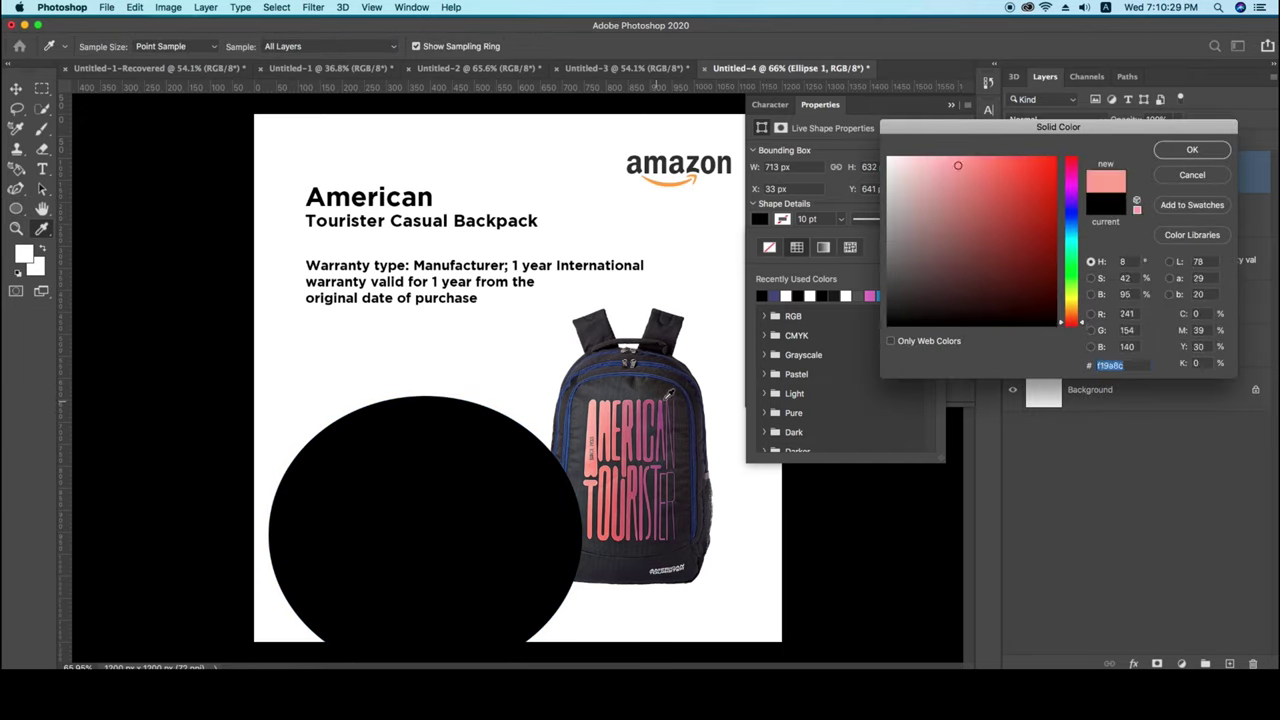
{"action": "left_click", "coordinate": [1162, 154]}
{"action": "left_click", "coordinate": [18, 92]}
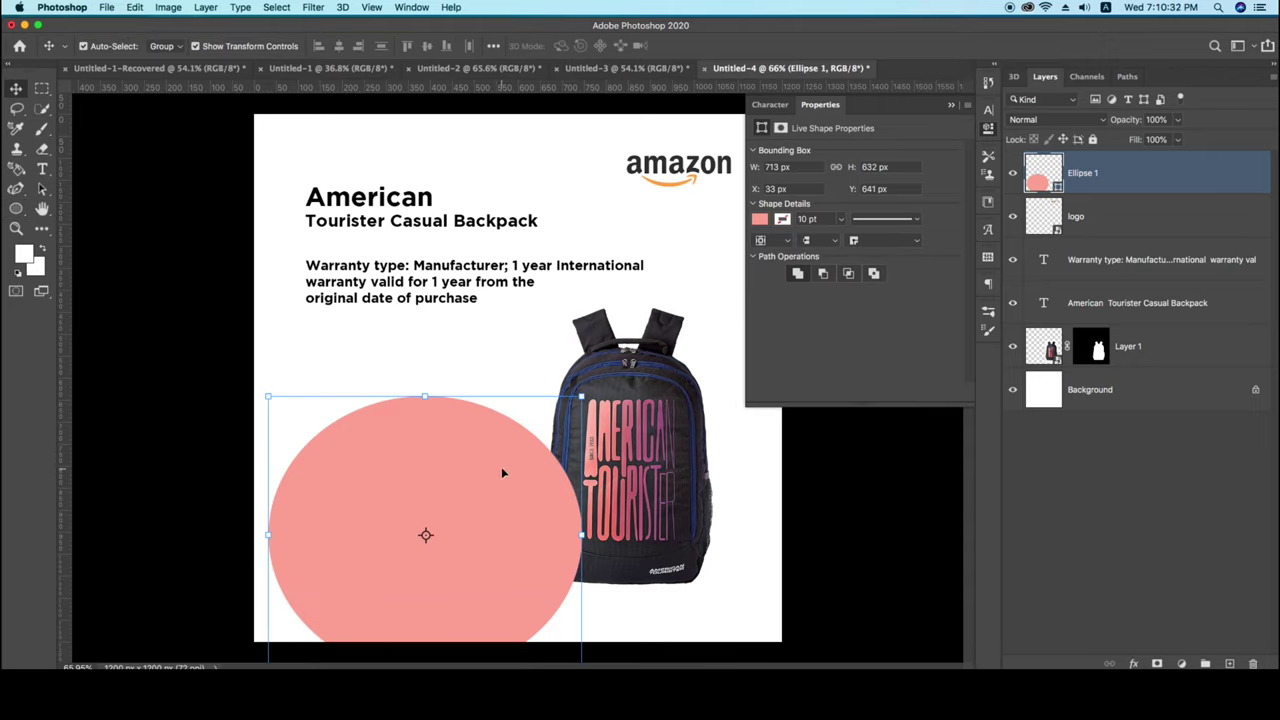
{"action": "left_click_drag", "start_coordinate": [503, 474], "coordinate": [457, 482]}
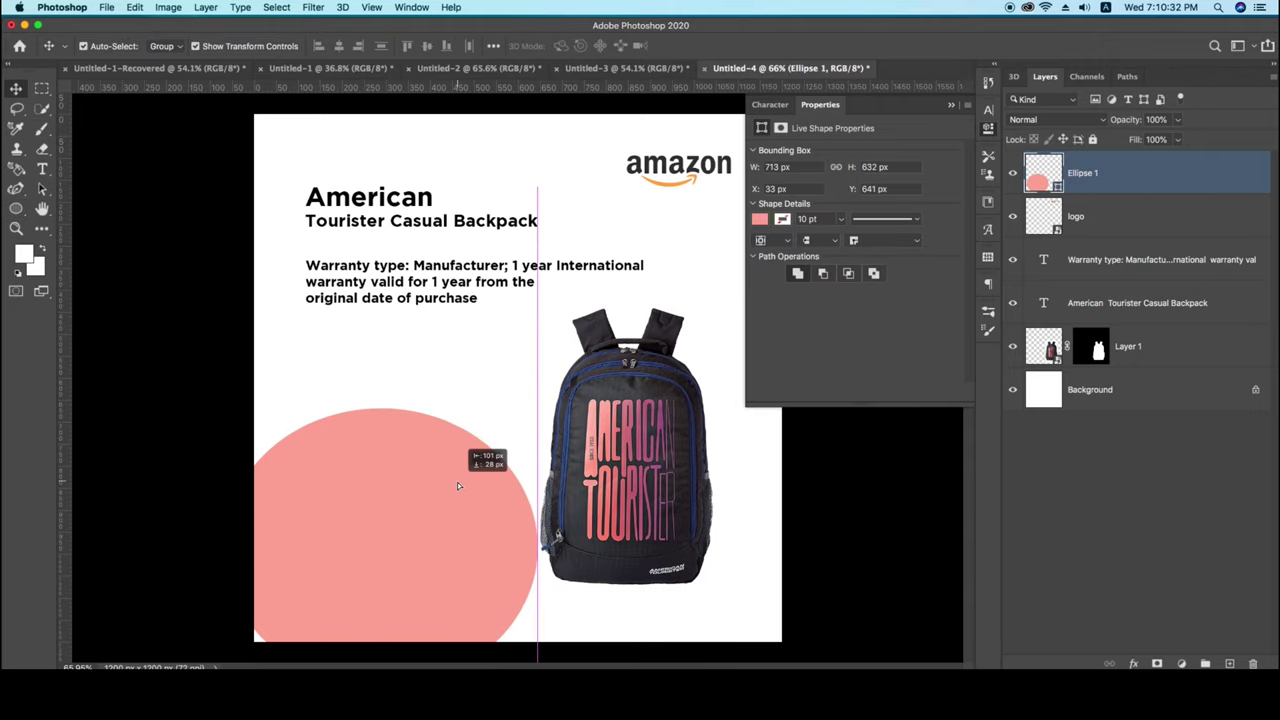
{"action": "left_click", "coordinate": [950, 106]}
Warp the pink ellipse into an irregular blob.
{"action": "key", "text": "ctrl+t"}
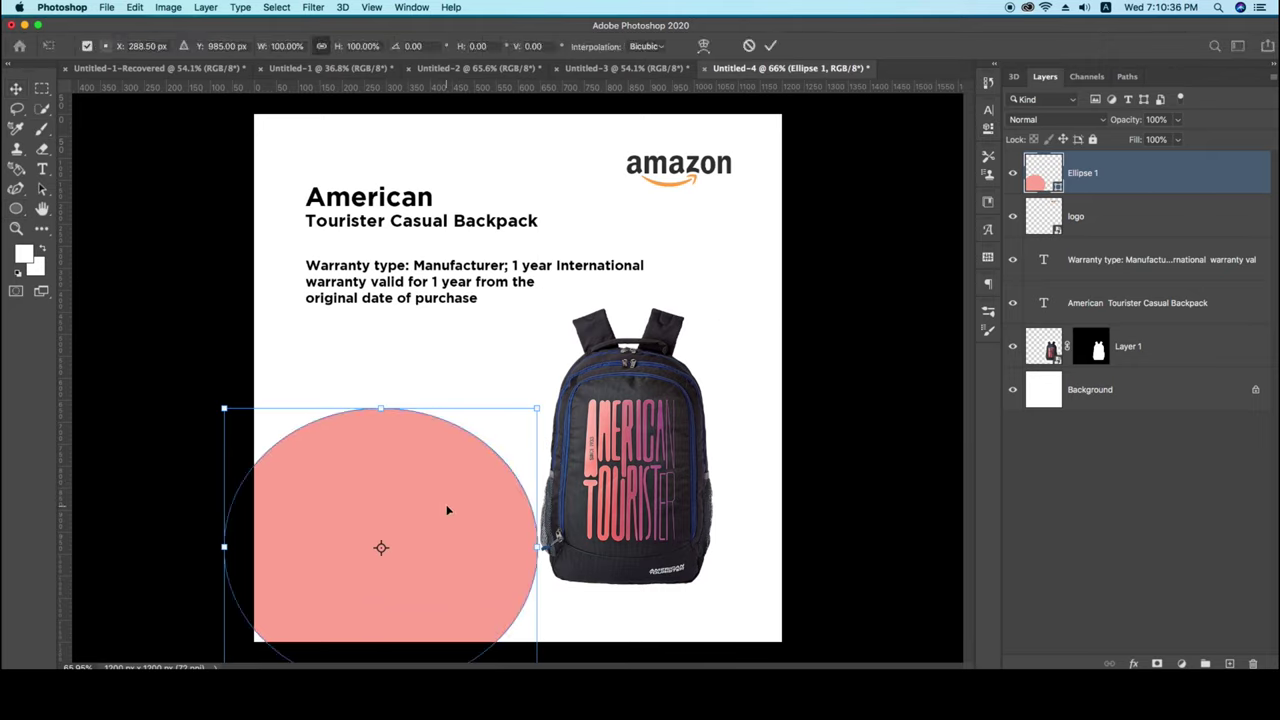
{"action": "right_click", "coordinate": [448, 513]}
{"action": "left_click", "coordinate": [470, 517]}
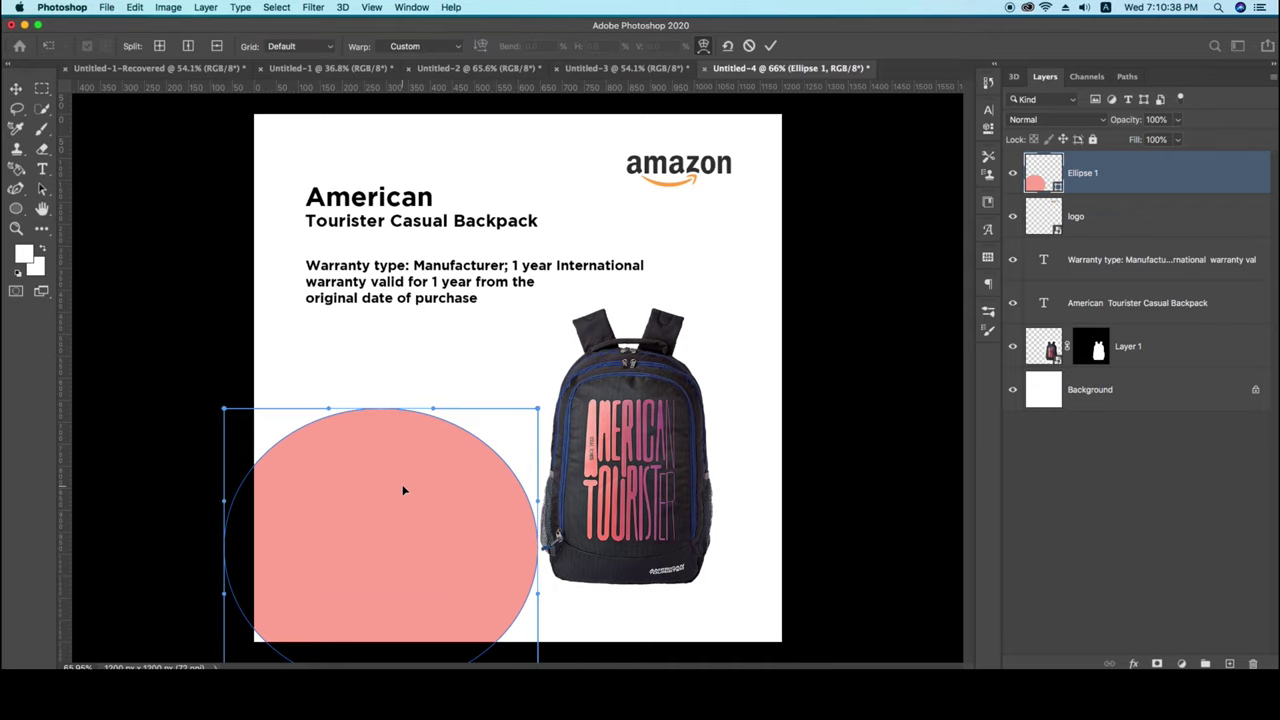
{"action": "left_click_drag", "start_coordinate": [403, 491], "coordinate": [389, 410]}
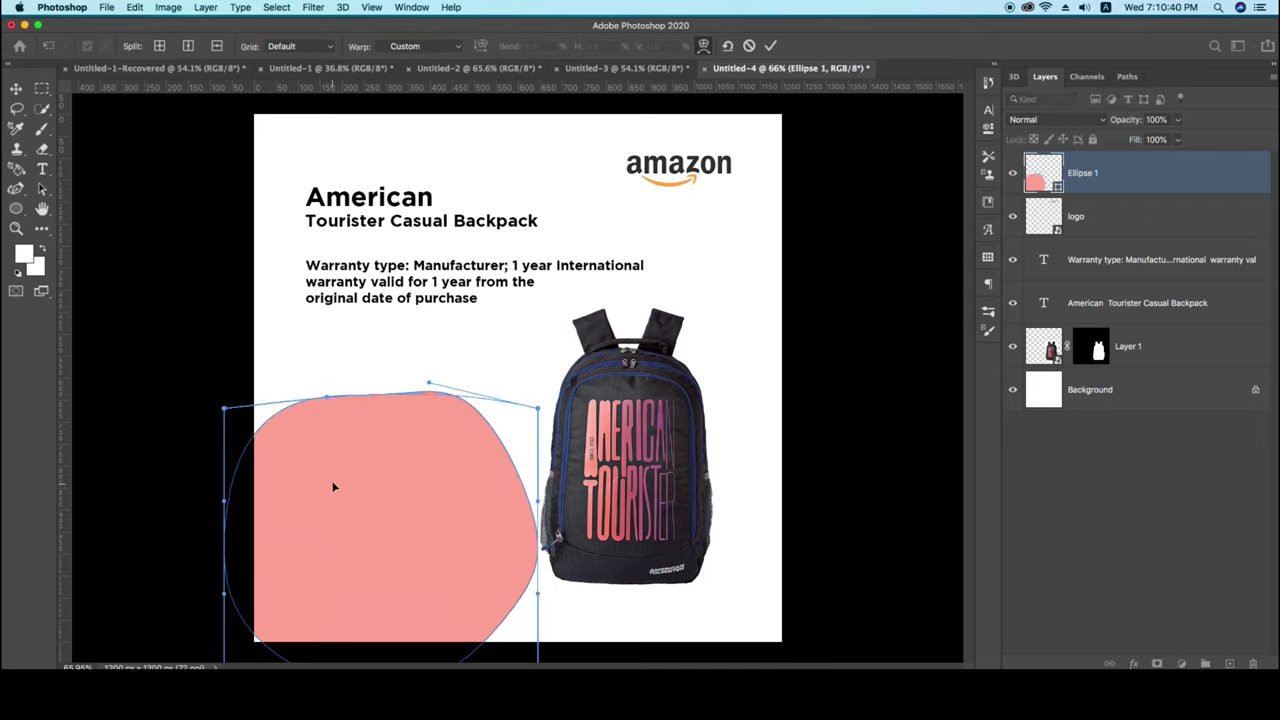
{"action": "mouse_move", "coordinate": [340, 492]}
{"action": "left_mouse_down"}
{"action": "mouse_move", "coordinate": [395, 507]}
{"action": "mouse_move", "coordinate": [381, 571]}
{"action": "mouse_move", "coordinate": [357, 574]}
{"action": "left_mouse_up"}
{"action": "left_click", "coordinate": [770, 45]}
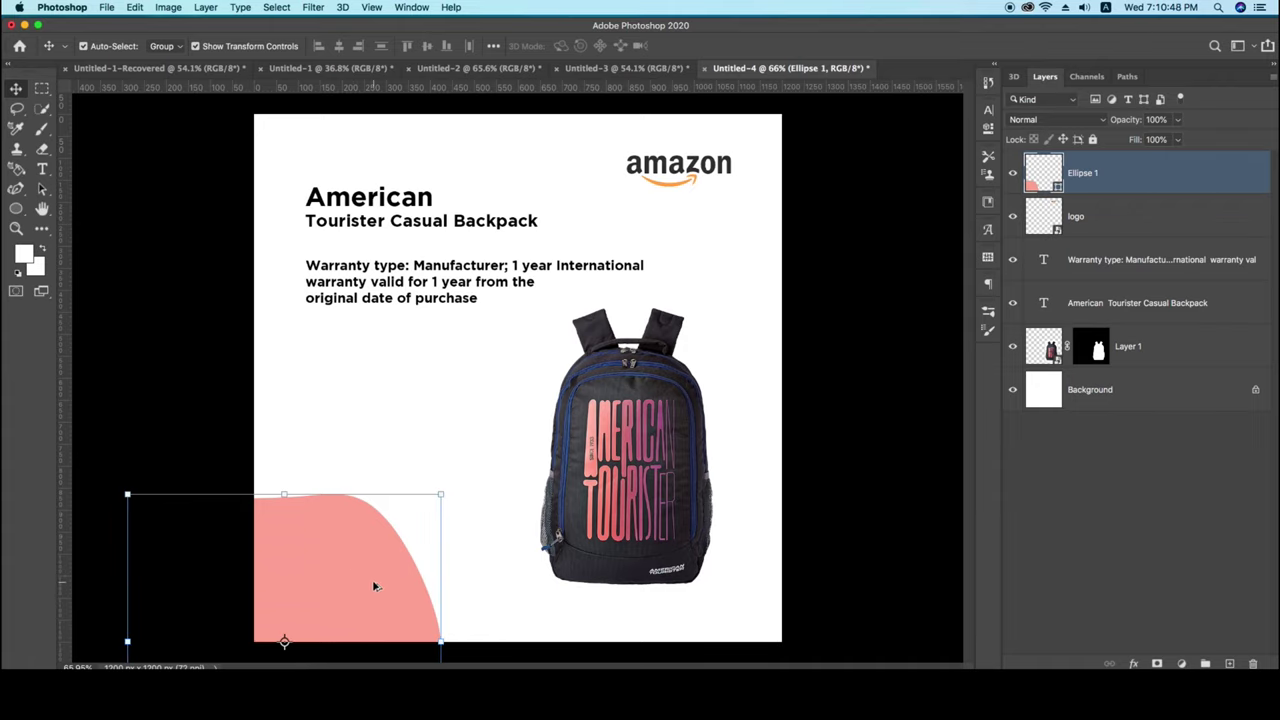
Duplicate the blob to the top-right corner and shrink the copy.
{"action": "left_click_drag", "start_coordinate": [355, 582], "coordinate": [833, 138]}
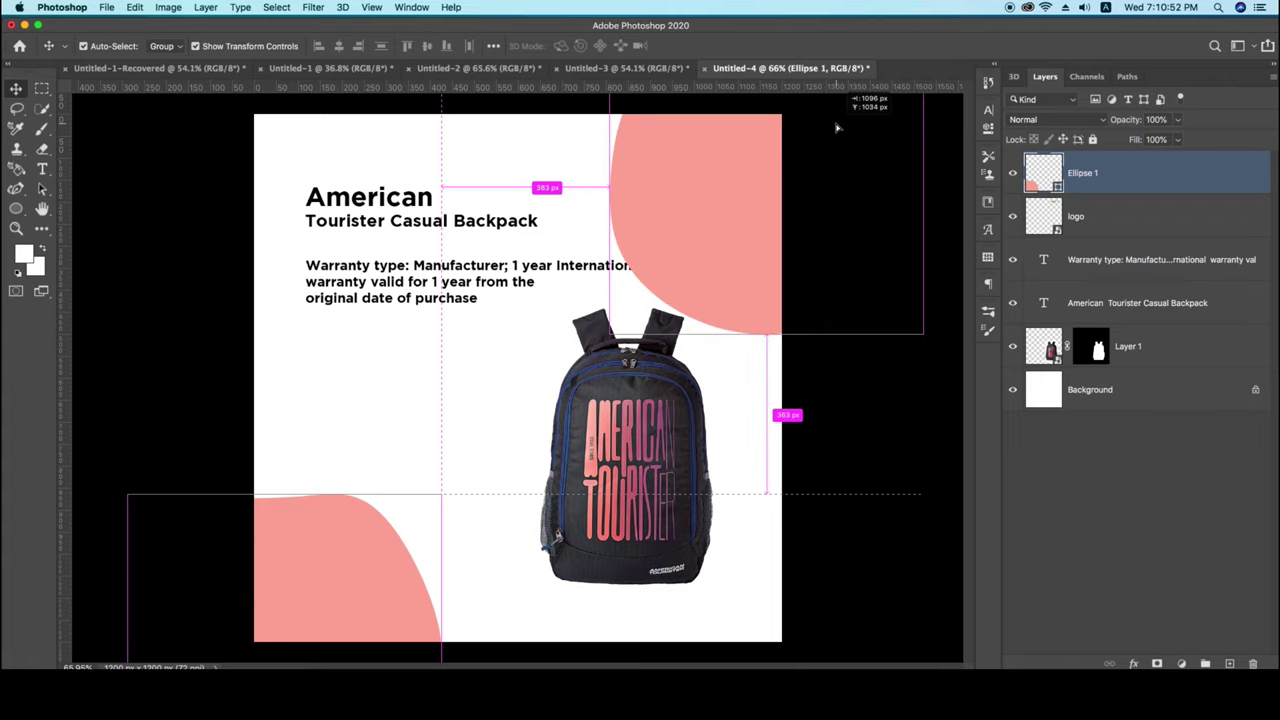
{"action": "left_click_drag", "start_coordinate": [833, 138], "coordinate": [837, 127]}
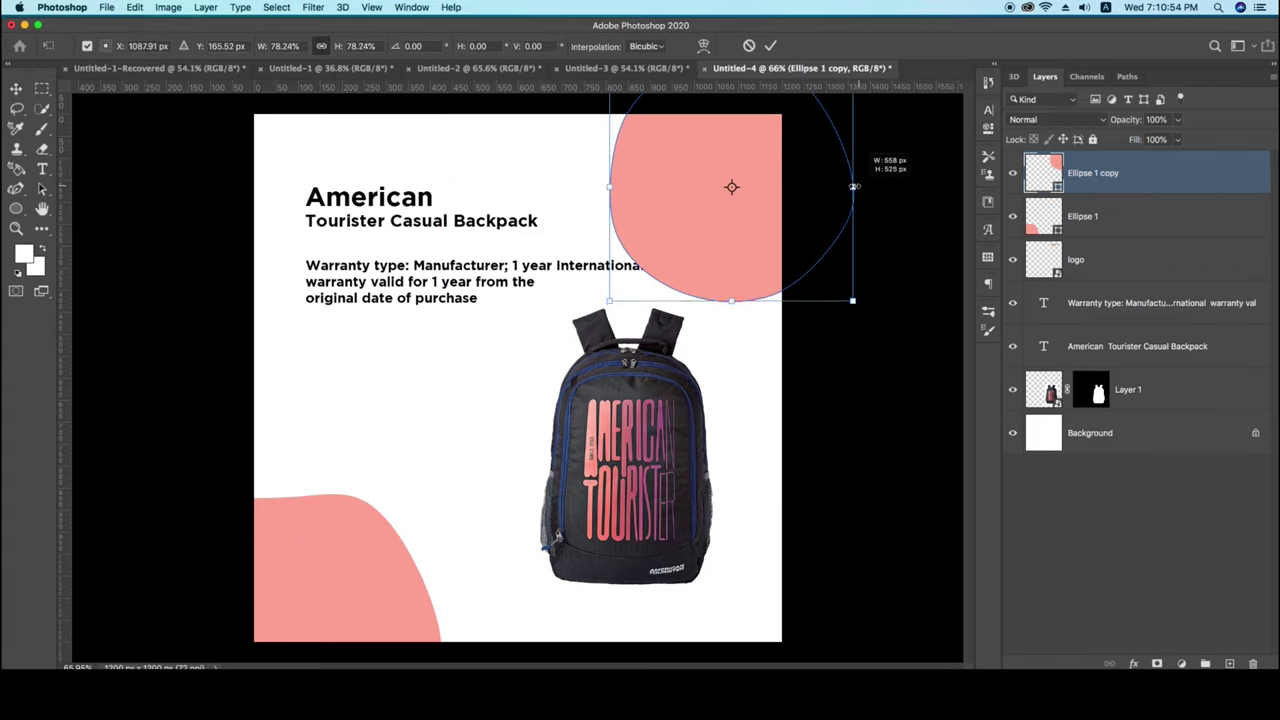
{"action": "left_click_drag", "start_coordinate": [897, 186], "coordinate": [848, 190]}
{"action": "key", "text": "Return"}
Bring the amazon logo in front of the top-right blob, then shift that blob left and shrink it.
{"action": "left_click_drag", "start_coordinate": [758, 177], "coordinate": [775, 183]}
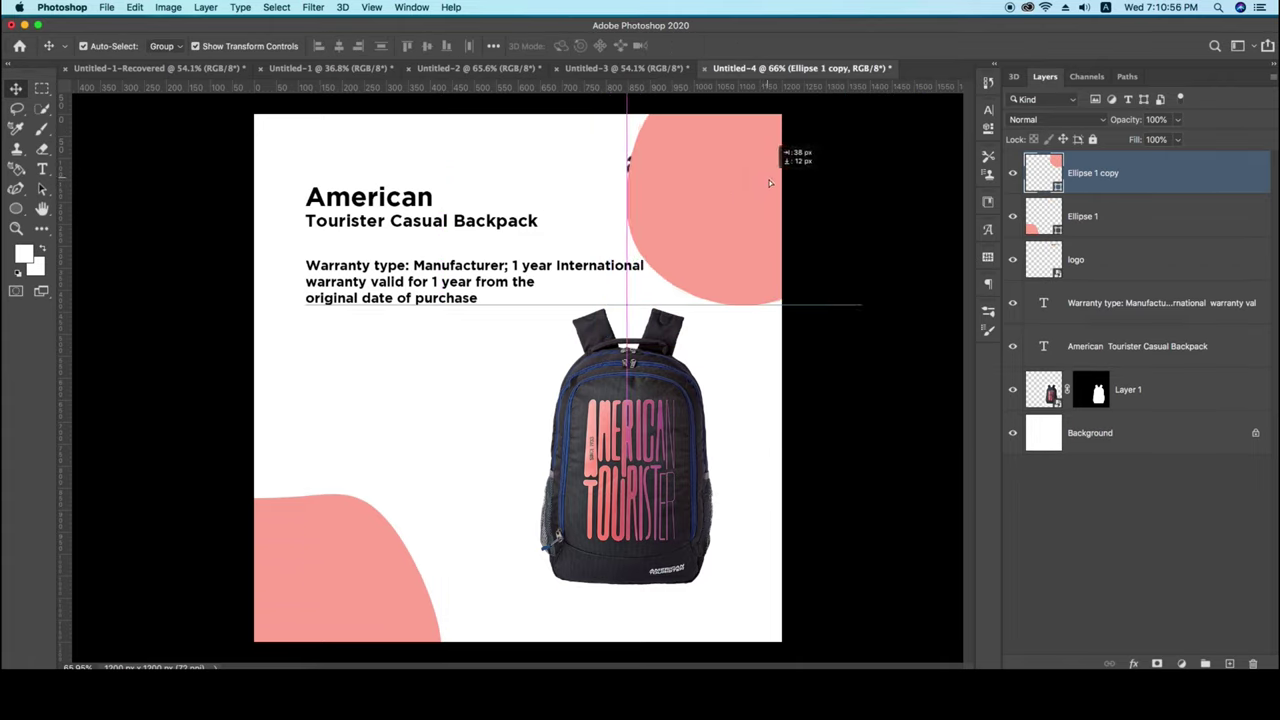
{"action": "left_click", "coordinate": [1050, 262]}
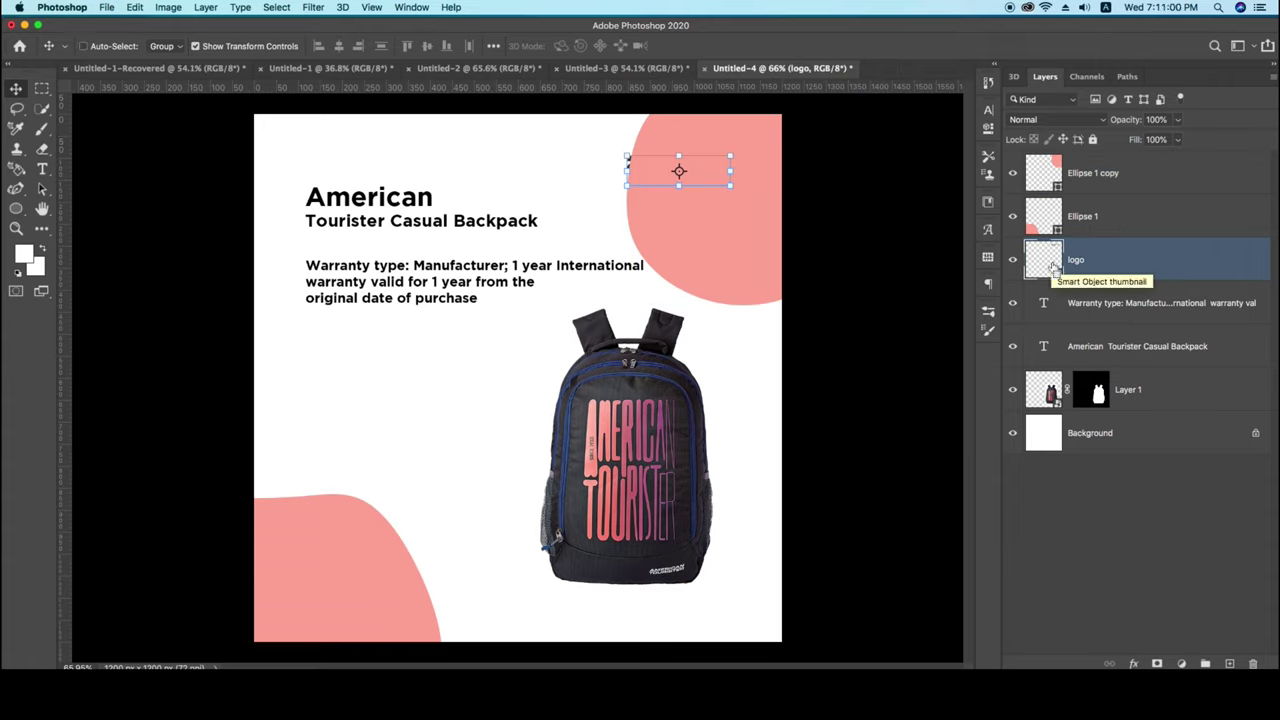
{"action": "key", "text": "super+shift+bracketright"}
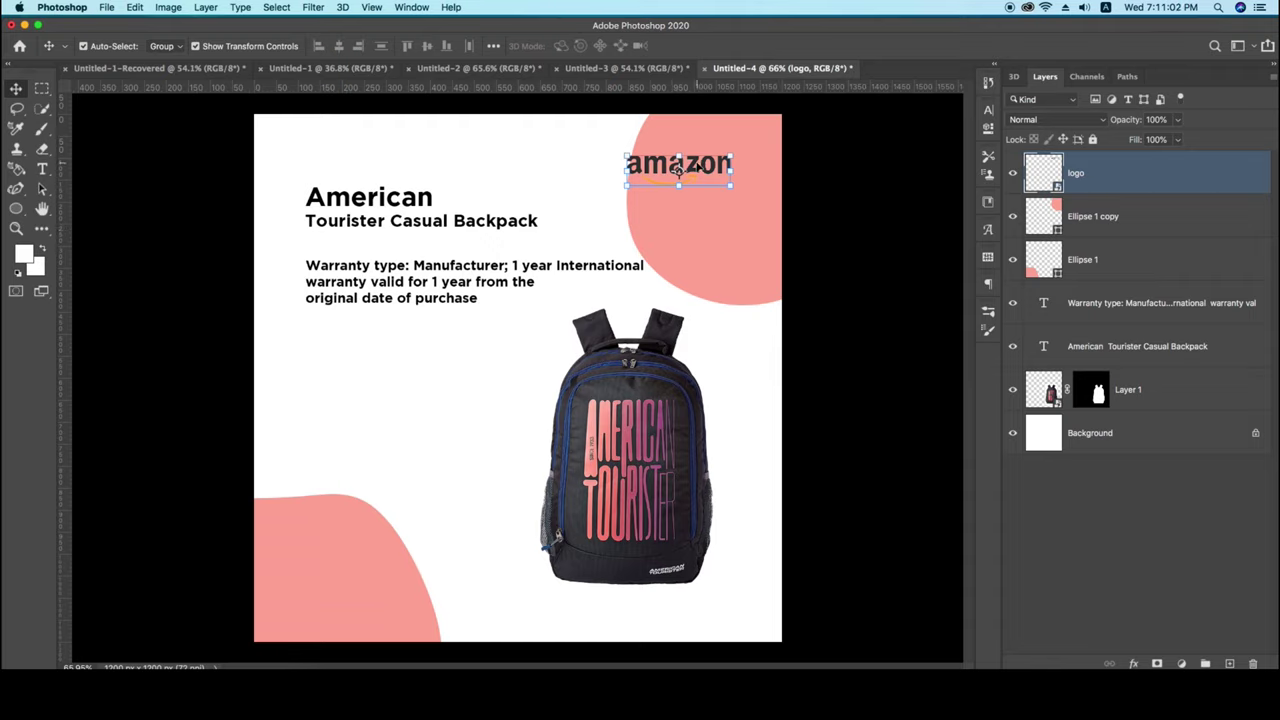
{"action": "left_click_drag", "start_coordinate": [677, 170], "coordinate": [716, 237]}
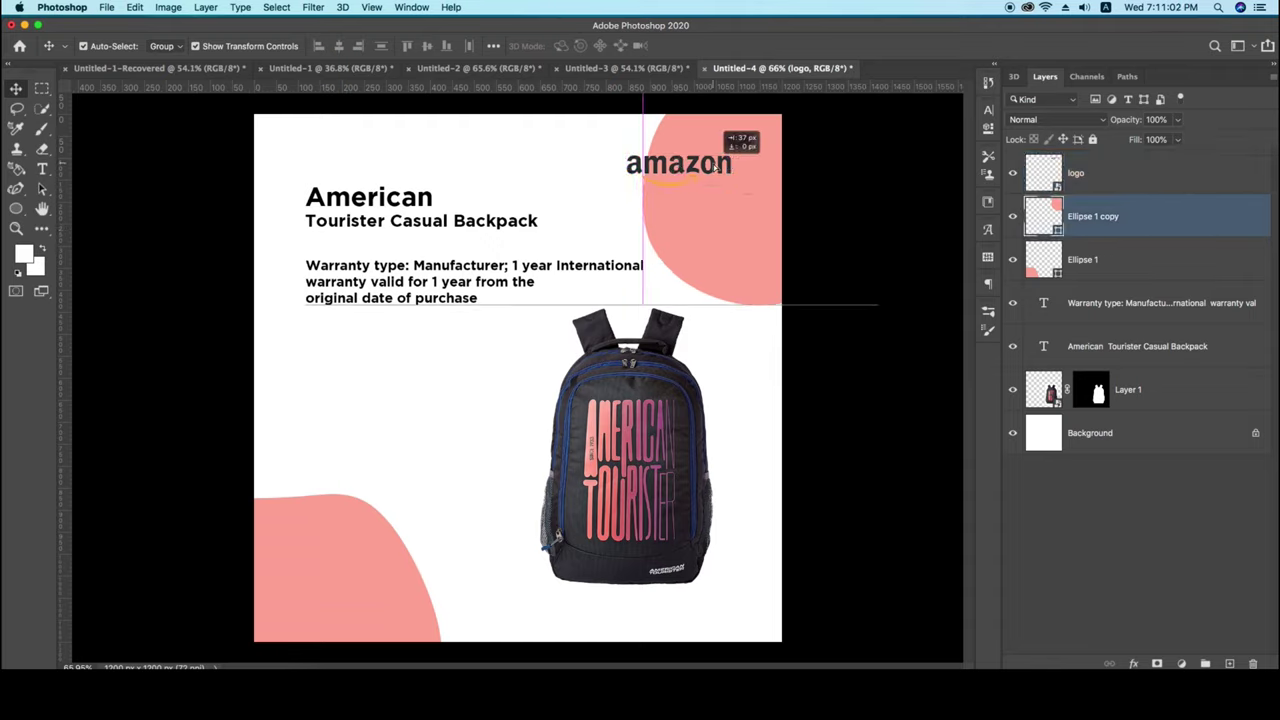
{"action": "left_click", "coordinate": [716, 237]}
{"action": "mouse_move", "coordinate": [865, 197]}
{"action": "left_mouse_down"}
{"action": "mouse_move", "coordinate": [811, 194]}
{"action": "mouse_move", "coordinate": [881, 194]}
{"action": "mouse_move", "coordinate": [860, 194]}
{"action": "left_mouse_up"}
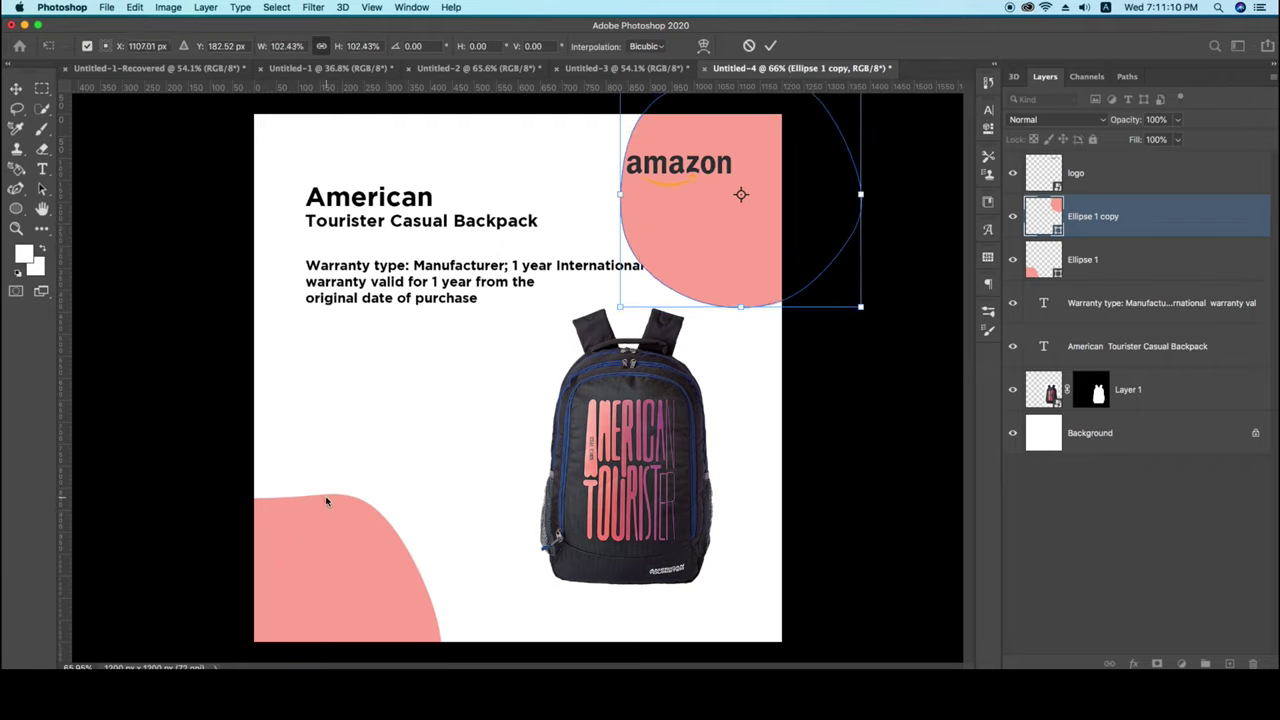
{"action": "key", "text": "Return"}
Move the blob copy down, enlarge it behind the backpack, and inspect Ellipse 1's fill without changing it.
{"action": "left_click_drag", "start_coordinate": [731, 271], "coordinate": [700, 571]}
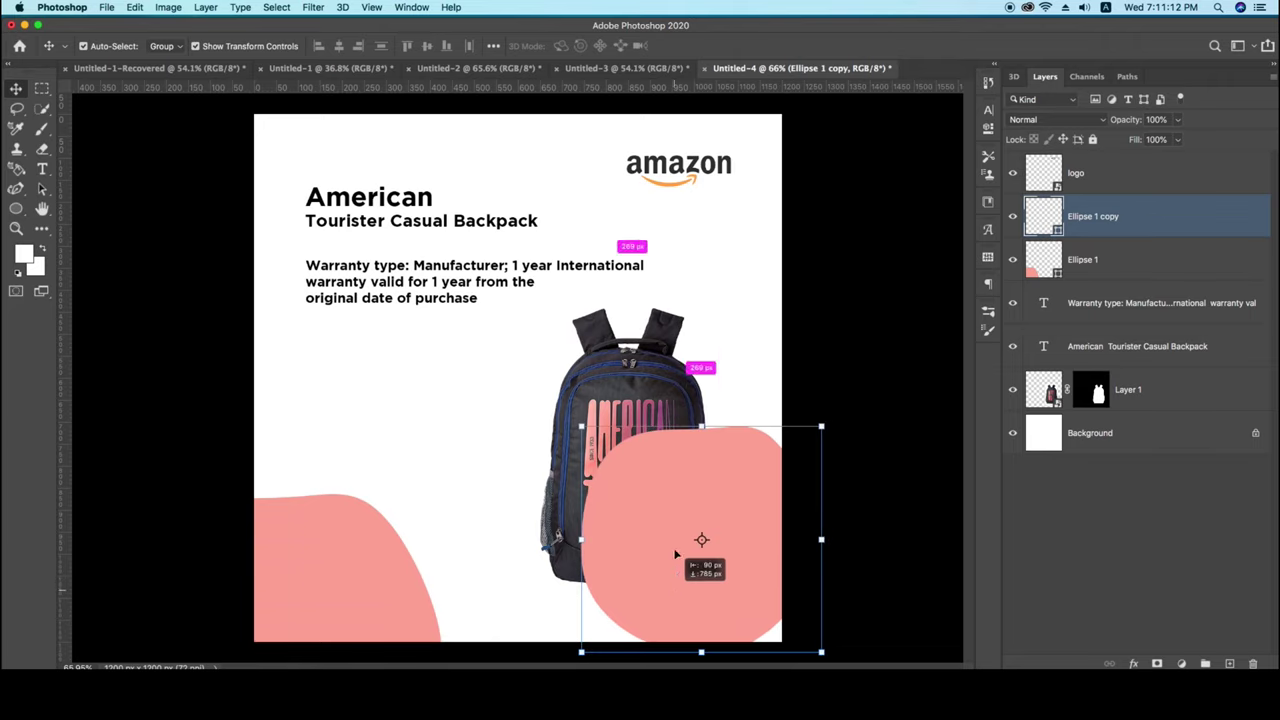
{"action": "mouse_move", "coordinate": [586, 423]}
{"action": "left_mouse_down"}
{"action": "mouse_move", "coordinate": [485, 316]}
{"action": "mouse_move", "coordinate": [474, 320]}
{"action": "left_mouse_up"}
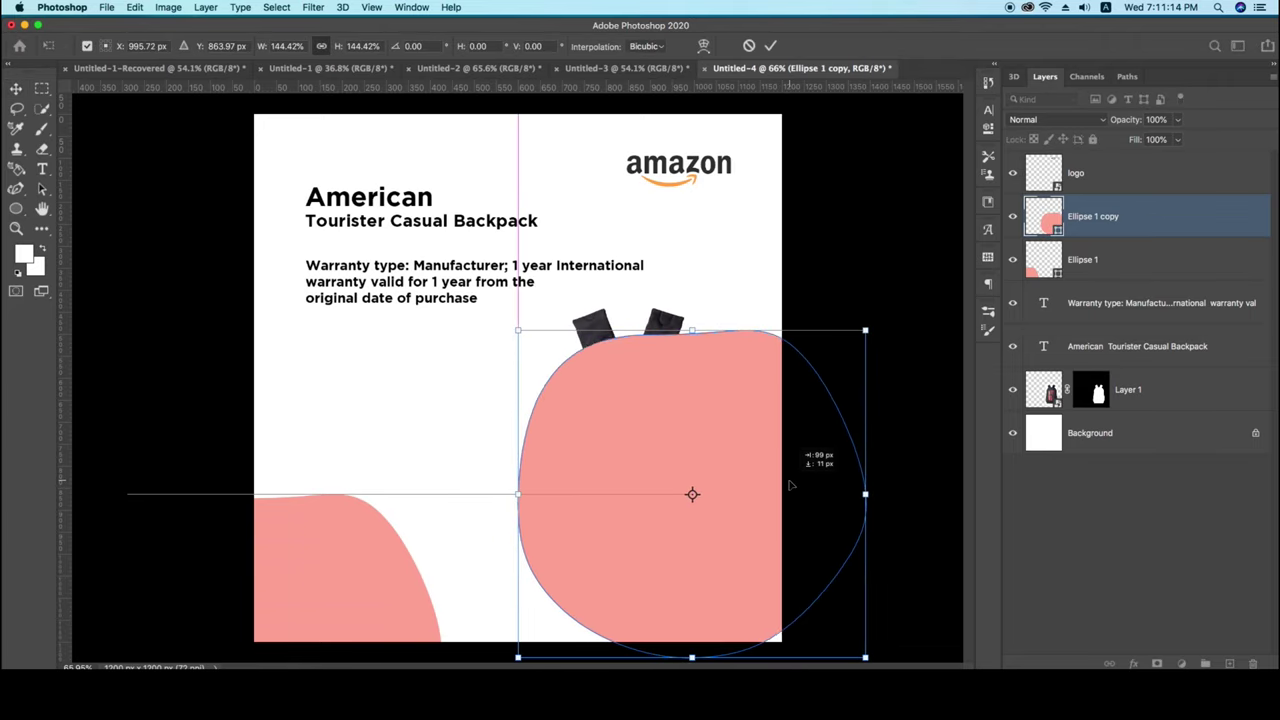
{"action": "left_click_drag", "start_coordinate": [748, 474], "coordinate": [790, 489]}
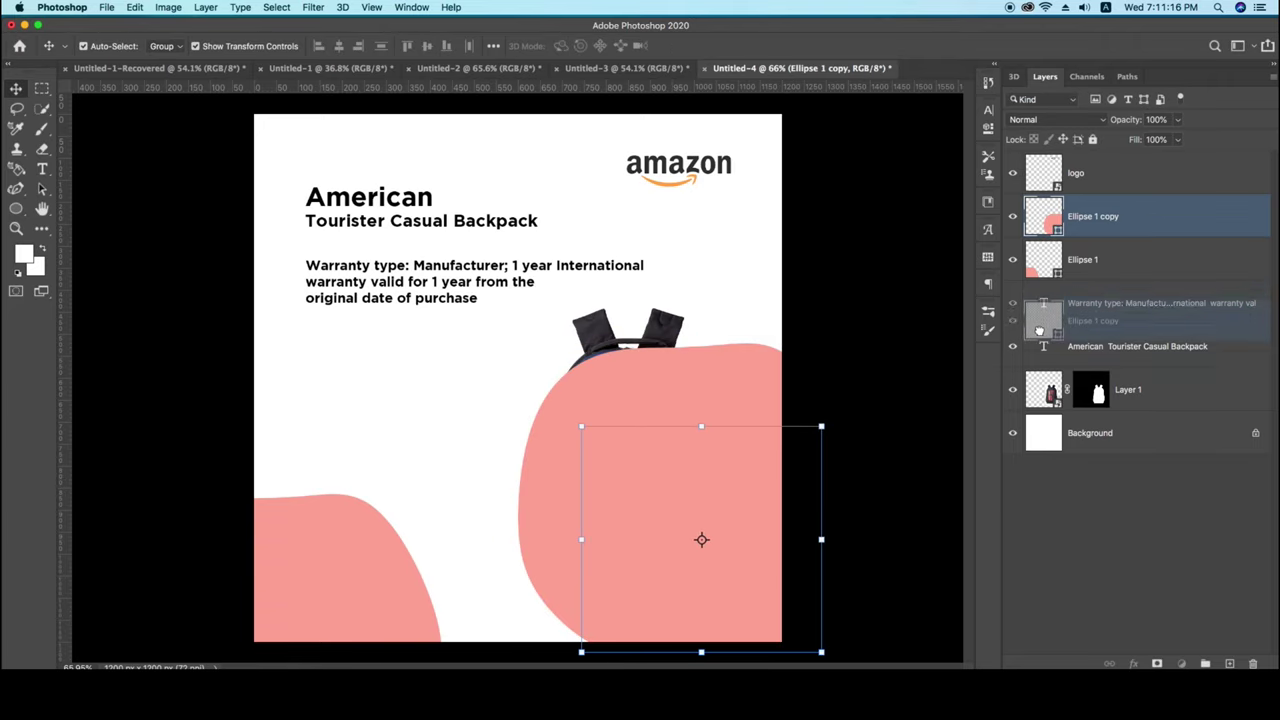
{"action": "left_click_drag", "start_coordinate": [1050, 220], "coordinate": [1045, 411]}
{"action": "left_click", "coordinate": [1045, 222]}
{"action": "double_click", "coordinate": [1045, 222]}
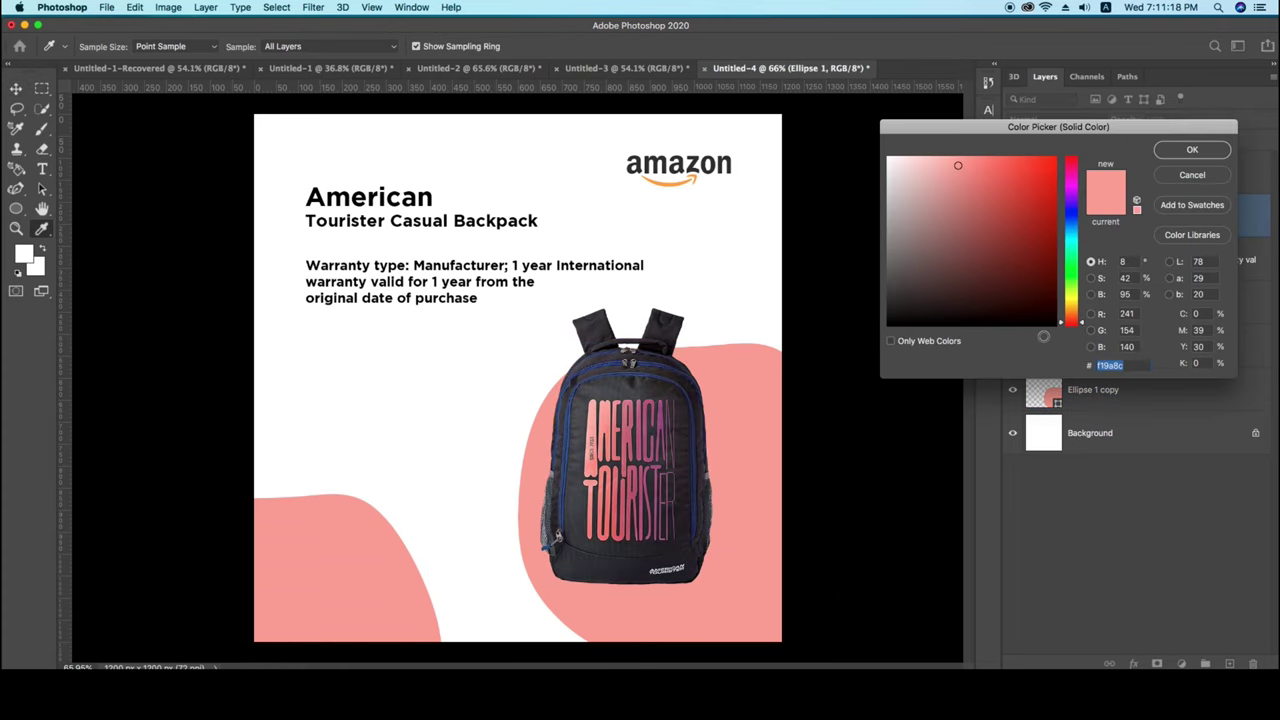
{"action": "left_click", "coordinate": [1192, 175]}
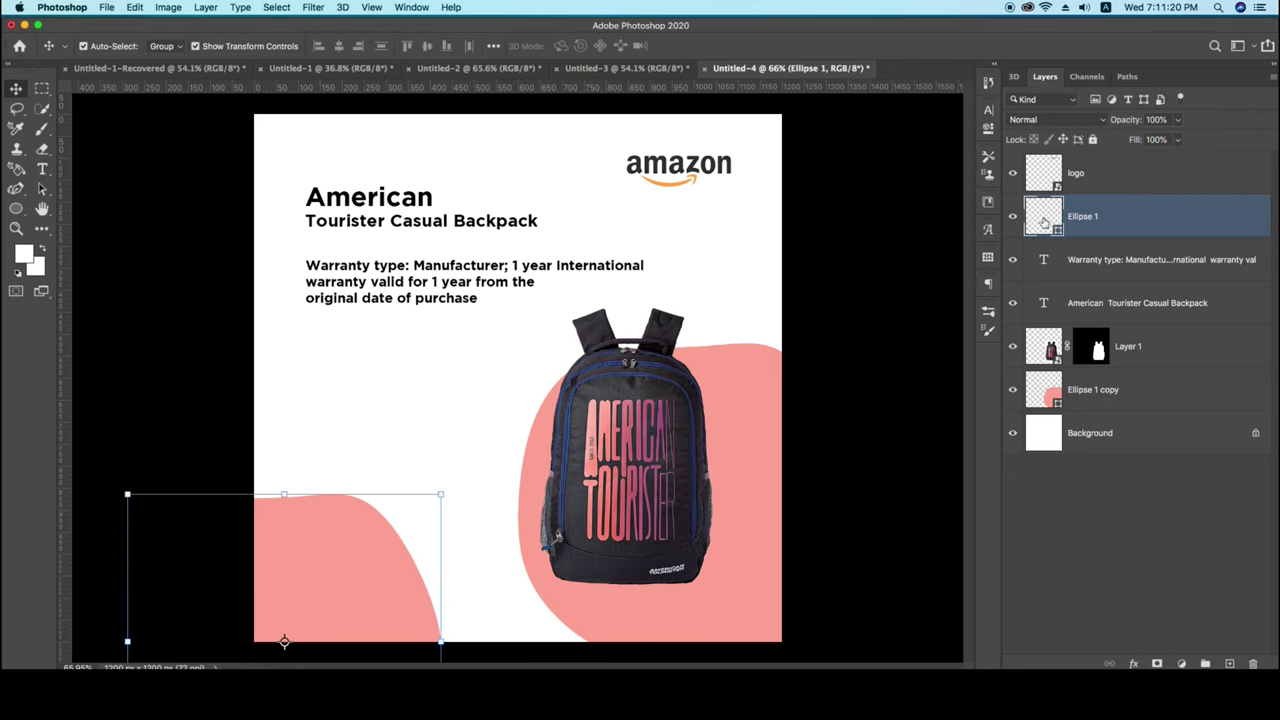
Move the bottom-left blob up to the top-left corner and shrink it.
{"action": "left_click_drag", "start_coordinate": [1045, 222], "coordinate": [1036, 346]}
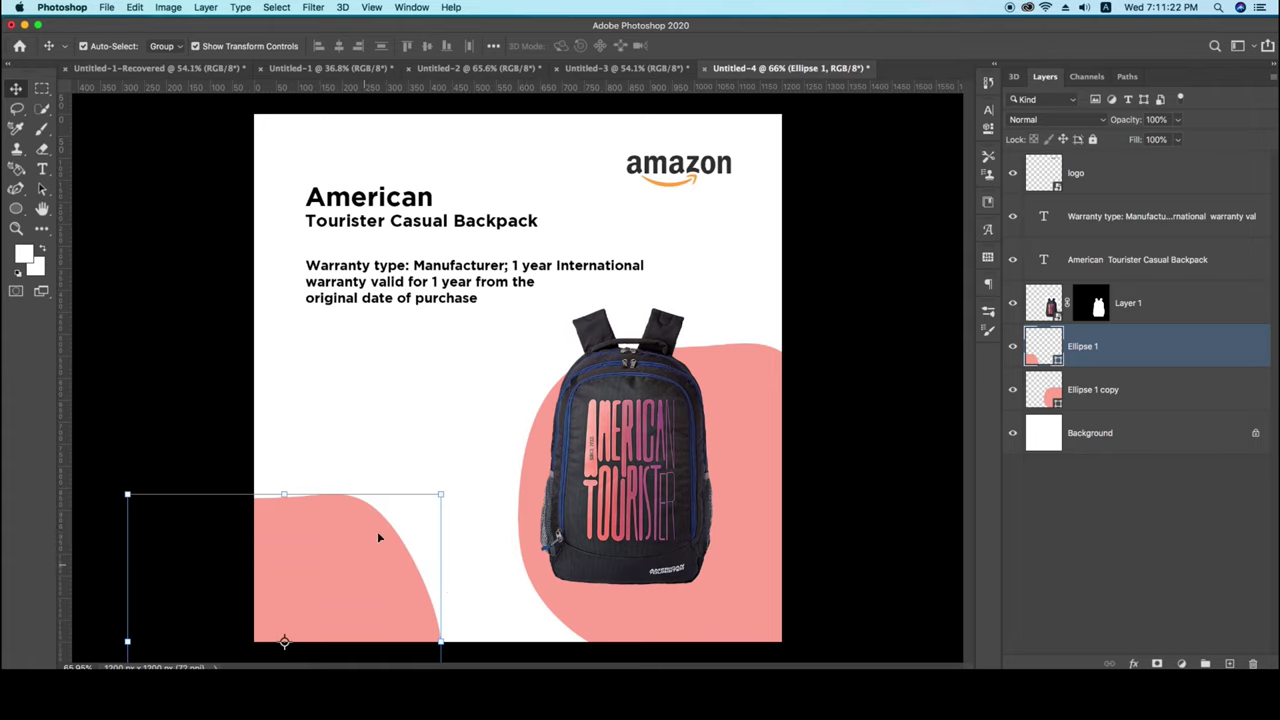
{"action": "mouse_move", "coordinate": [380, 534]}
{"action": "left_mouse_down"}
{"action": "mouse_move", "coordinate": [348, 261]}
{"action": "mouse_move", "coordinate": [308, 145]}
{"action": "left_mouse_up"}
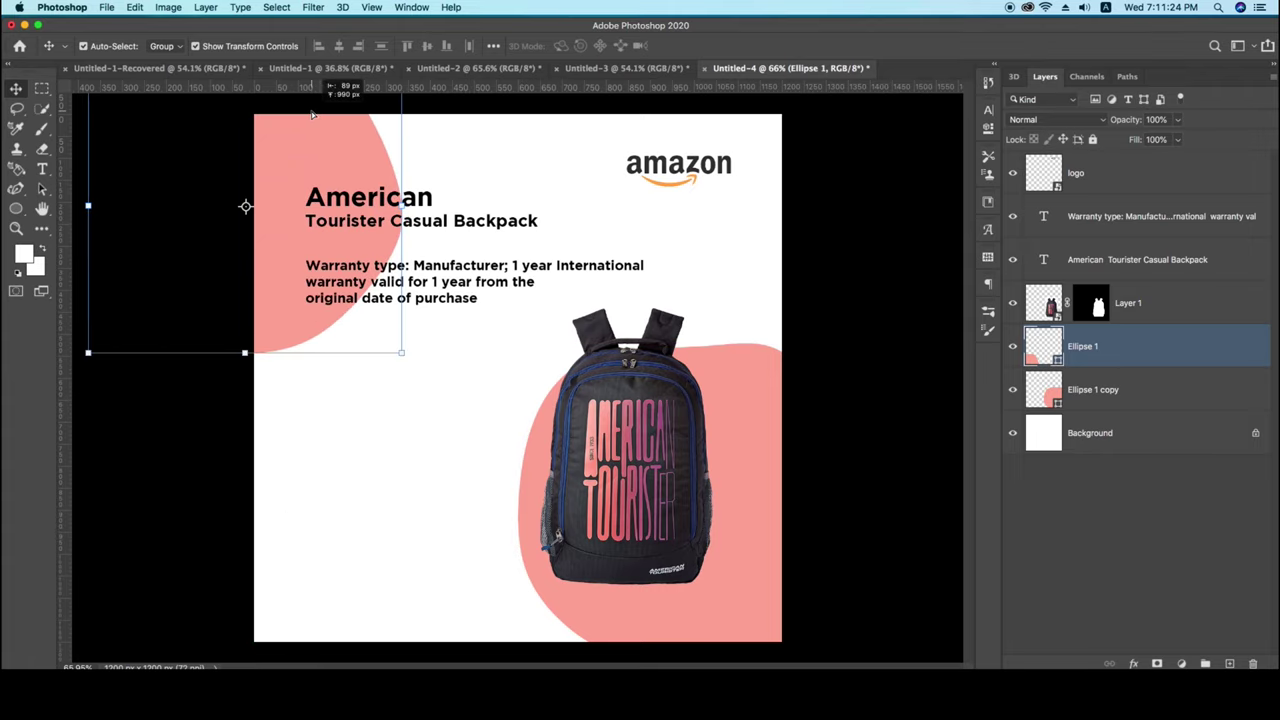
{"action": "key", "text": "ctrl+t"}
{"action": "left_click_drag", "start_coordinate": [401, 352], "coordinate": [349, 309]}
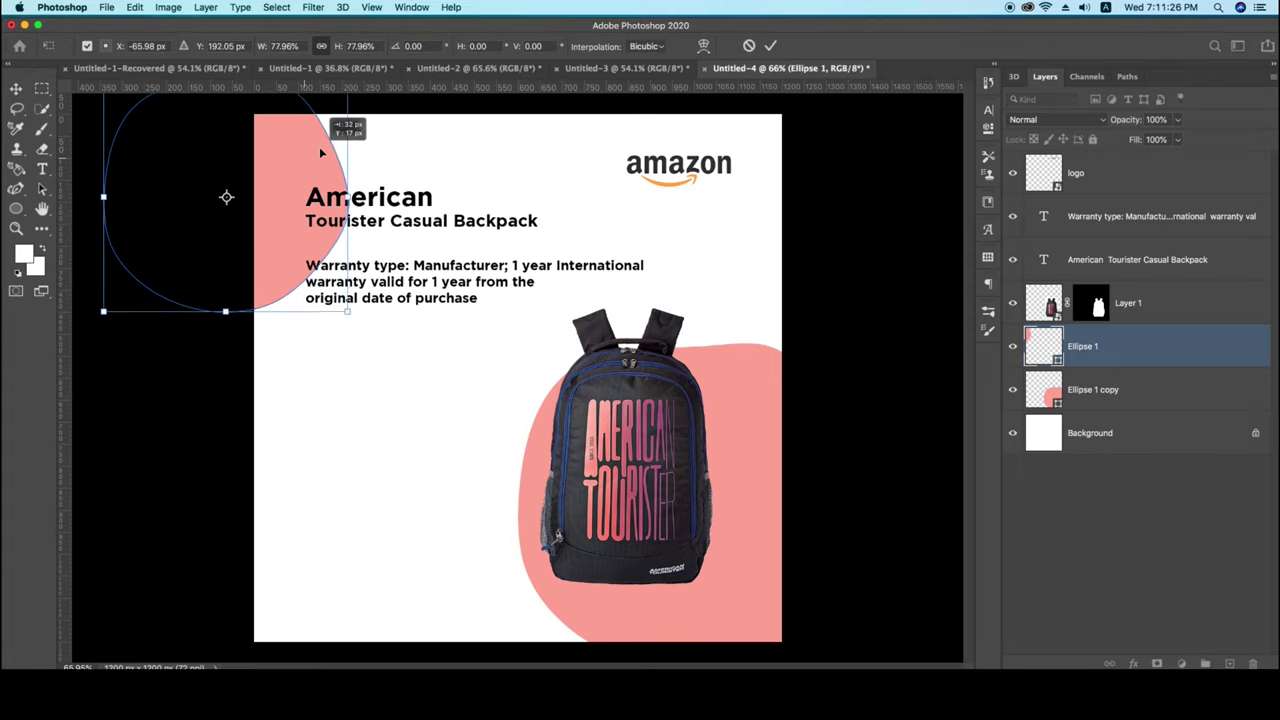
{"action": "key", "text": "Return"}
Nudge the title and warranty text lower and shift the backpack slightly.
{"action": "left_click_drag", "start_coordinate": [466, 320], "coordinate": [440, 170]}
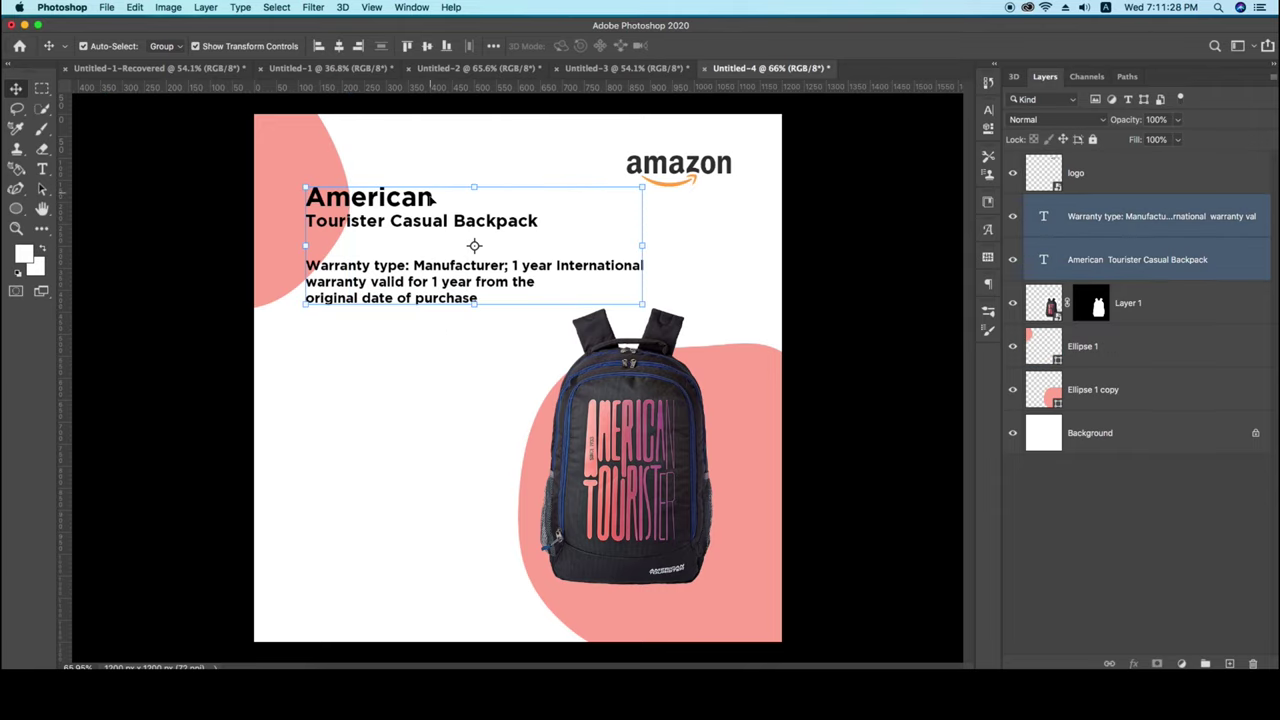
{"action": "left_click_drag", "start_coordinate": [423, 229], "coordinate": [423, 253]}
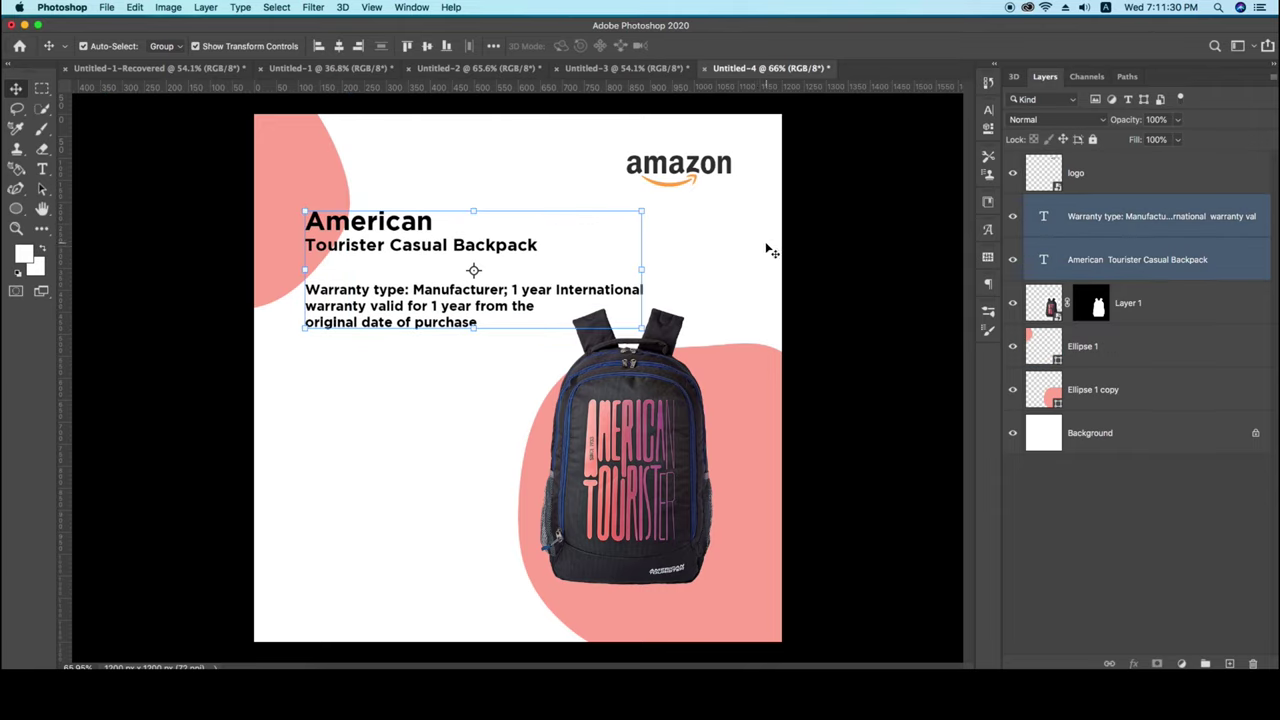
{"action": "left_click", "coordinate": [735, 323]}
{"action": "scroll", "coordinate": [735, 323], "scroll_direction": "down", "scroll_amount": 3}
{"action": "scroll", "coordinate": [732, 346], "scroll_direction": "up", "scroll_amount": 1}
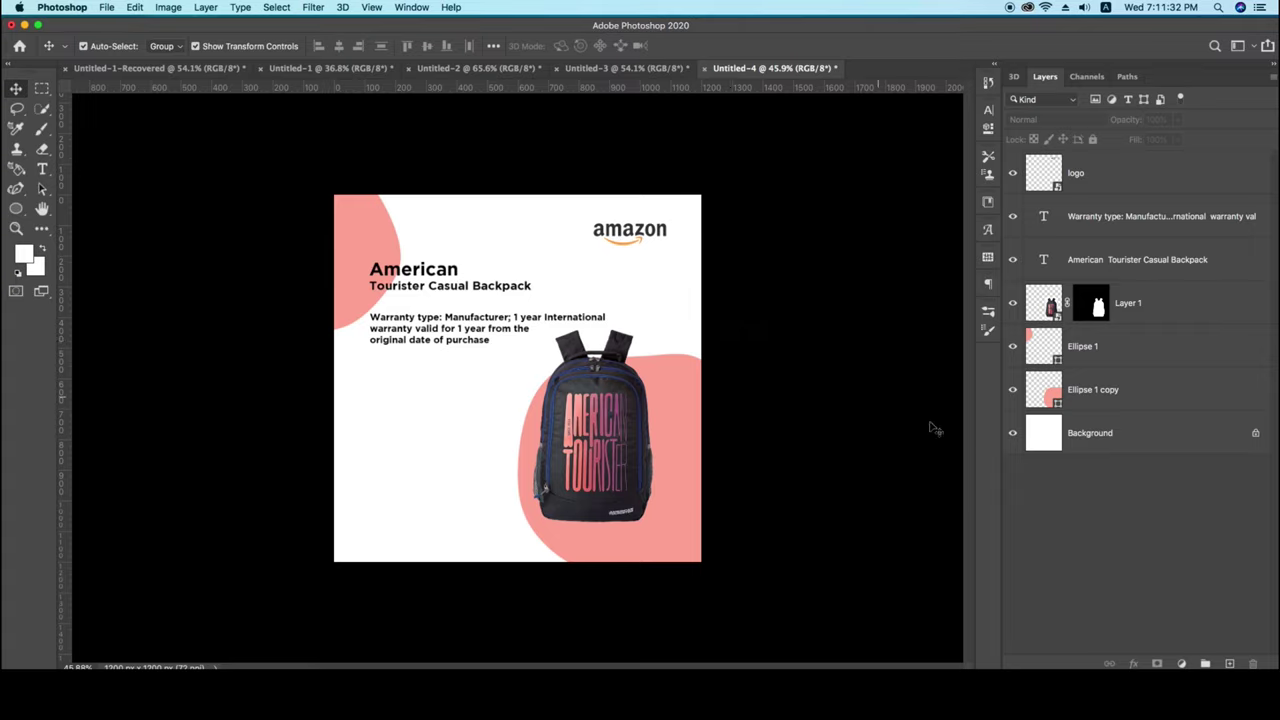
{"action": "left_click_drag", "start_coordinate": [621, 445], "coordinate": [620, 449]}
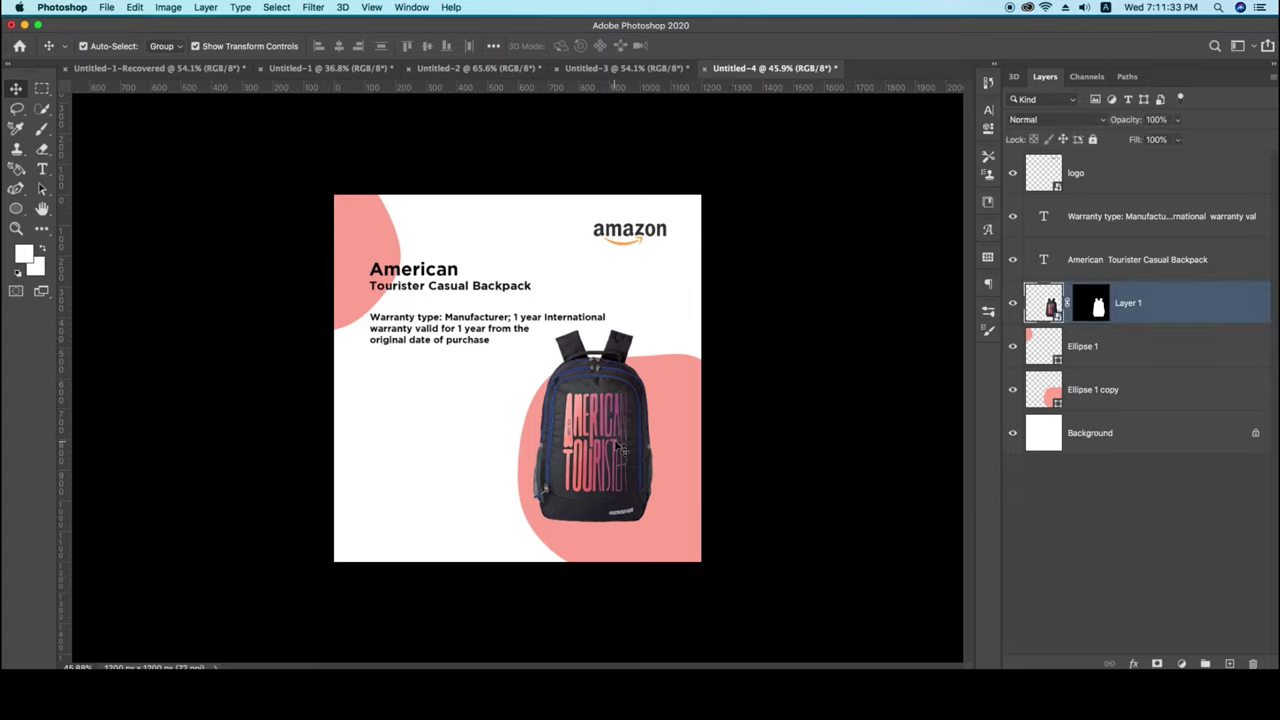
{"action": "left_click", "coordinate": [723, 446]}
Enlarge the pink blob behind the backpack to about 104%.
{"action": "left_click_drag", "start_coordinate": [686, 484], "coordinate": [700, 468]}
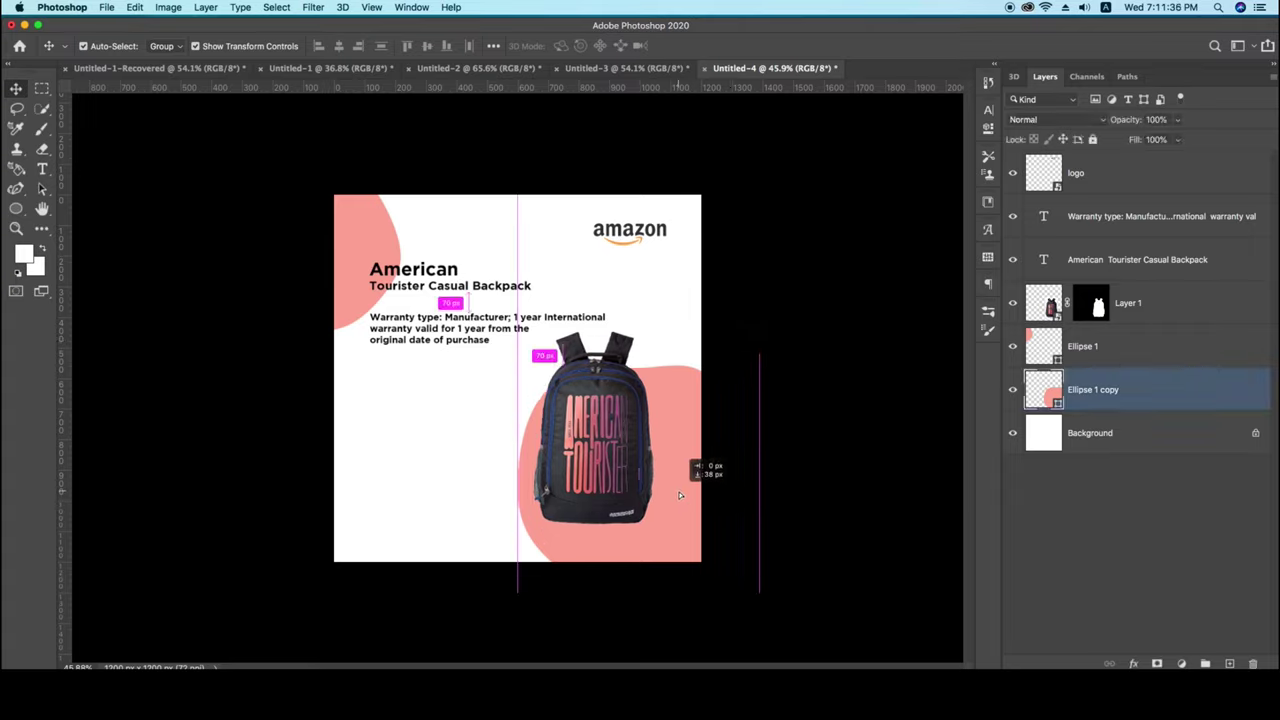
{"action": "key", "text": "super+t"}
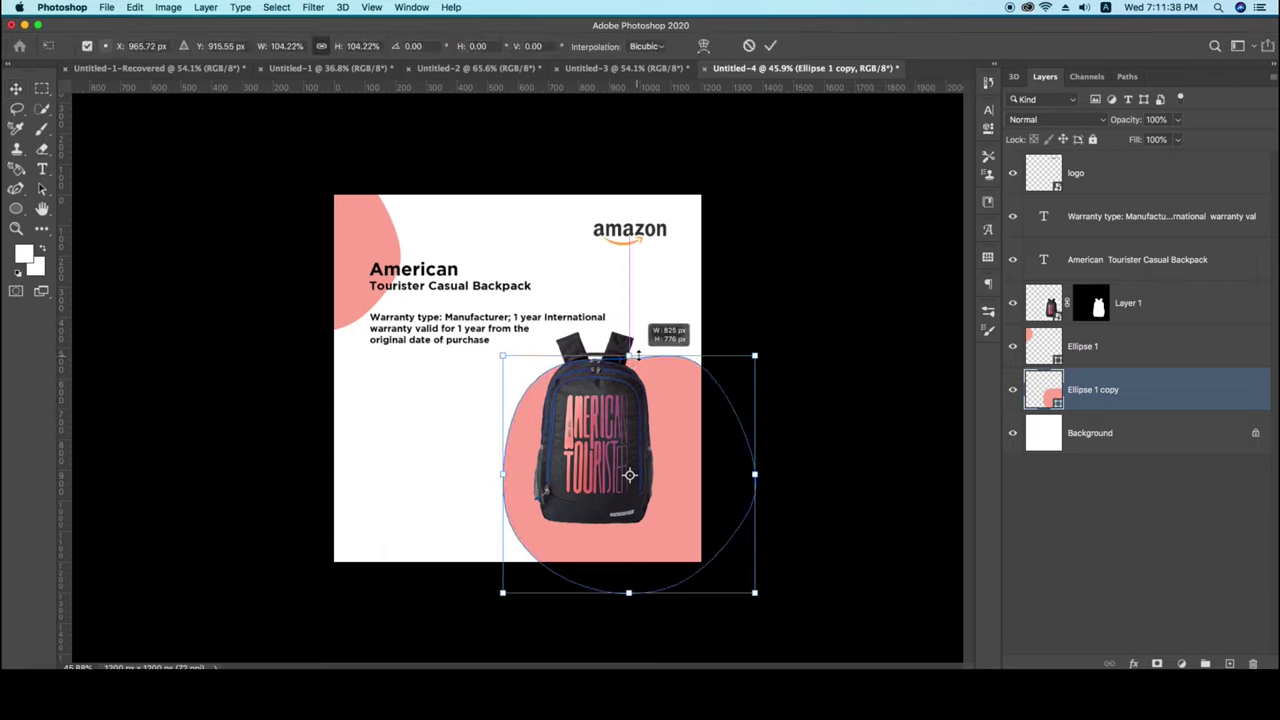
{"action": "left_click_drag", "start_coordinate": [671, 403], "coordinate": [685, 415]}
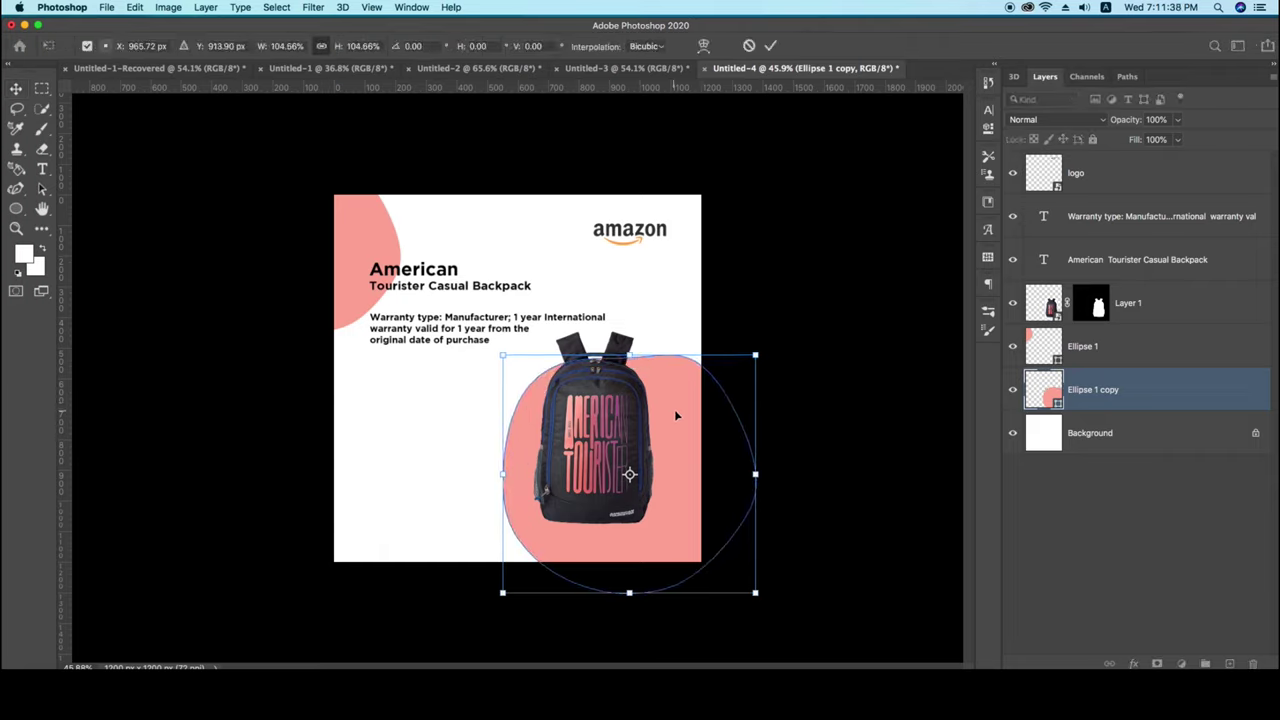
{"action": "left_click", "coordinate": [770, 45]}
{"action": "left_click", "coordinate": [771, 330]}
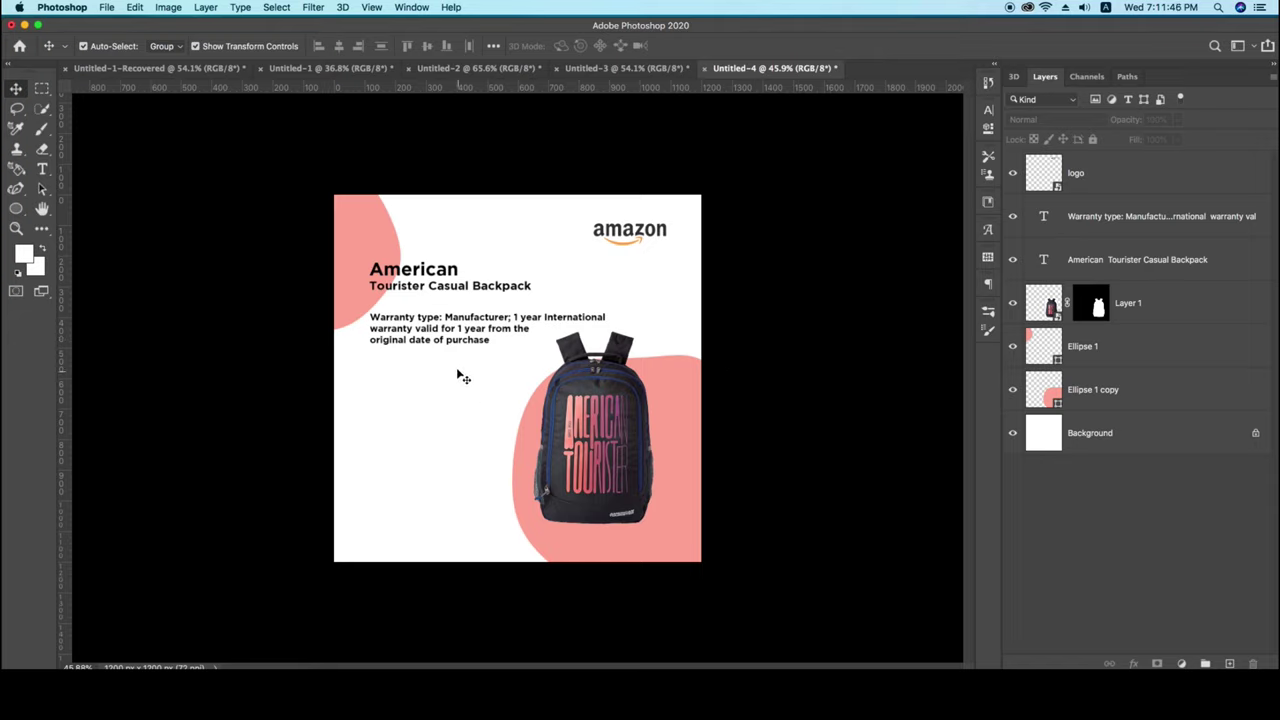
Shrink the title and warranty text together to about 94%.
{"action": "left_click_drag", "start_coordinate": [456, 335], "coordinate": [452, 276]}
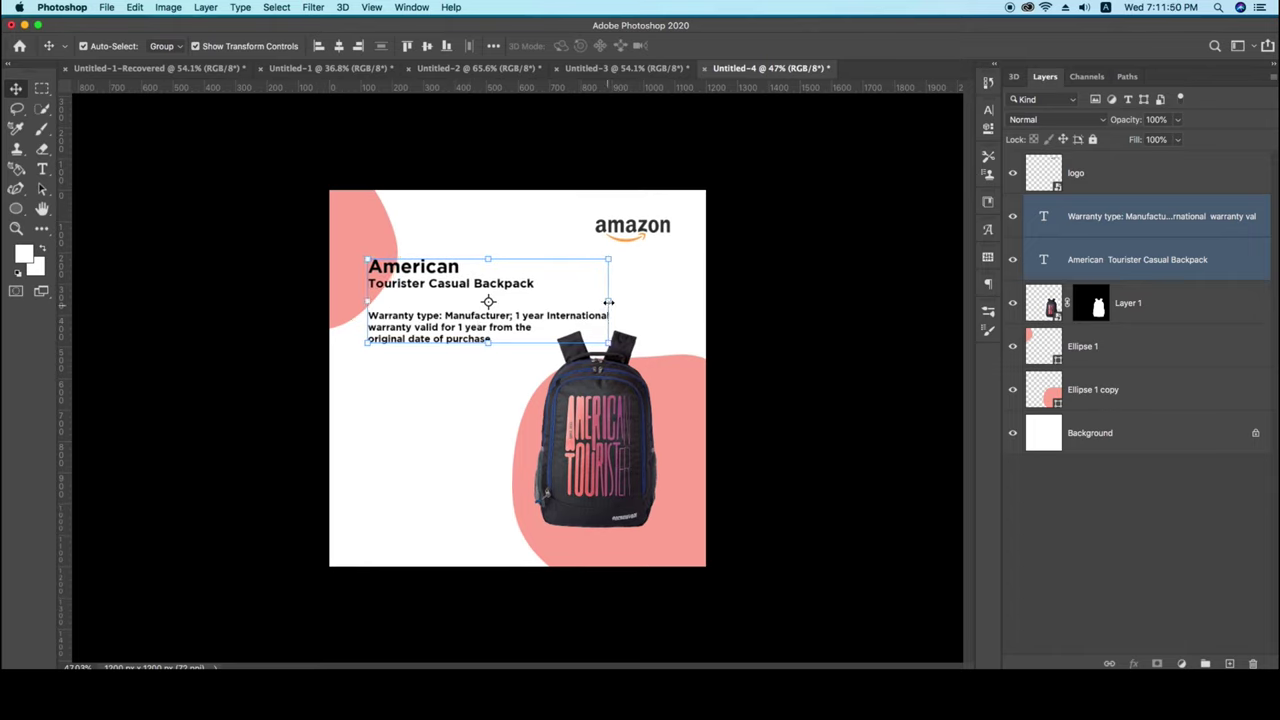
{"action": "left_click_drag", "start_coordinate": [604, 300], "coordinate": [557, 290]}
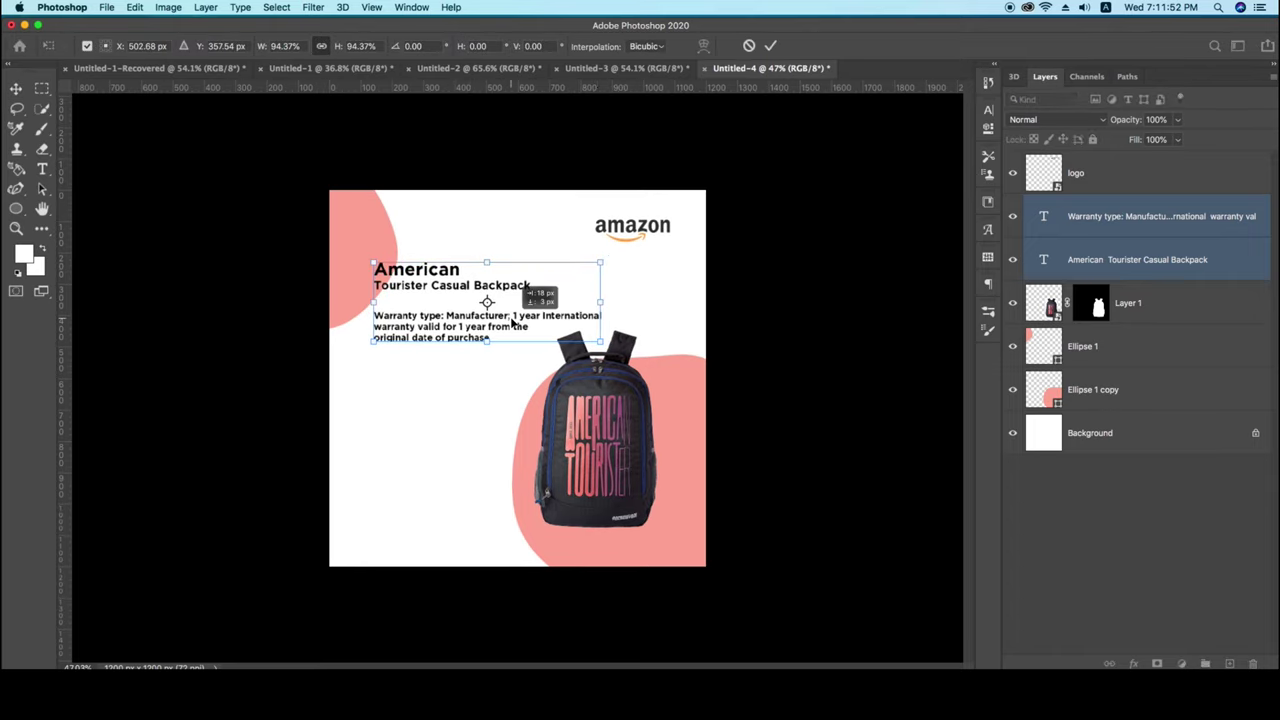
{"action": "left_click", "coordinate": [770, 45]}
{"action": "left_click", "coordinate": [750, 412]}
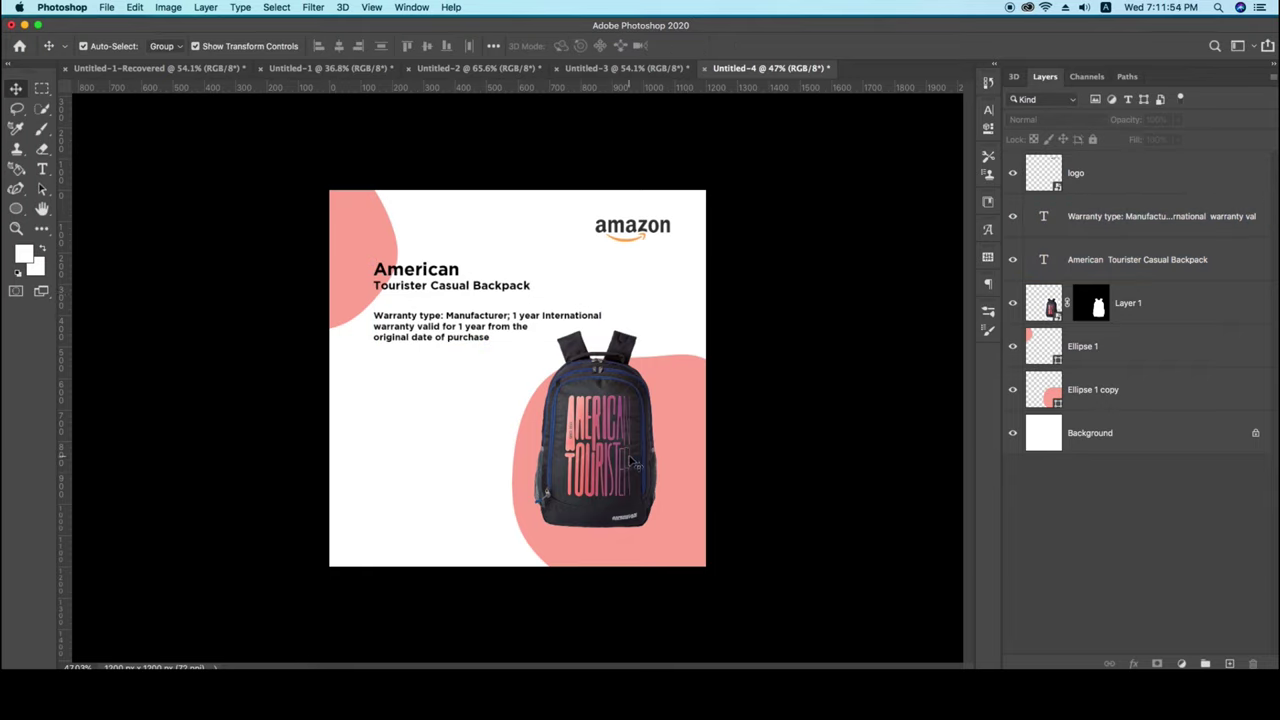
{"action": "left_click", "coordinate": [1049, 440]}
{"action": "left_click", "coordinate": [1181, 663]}
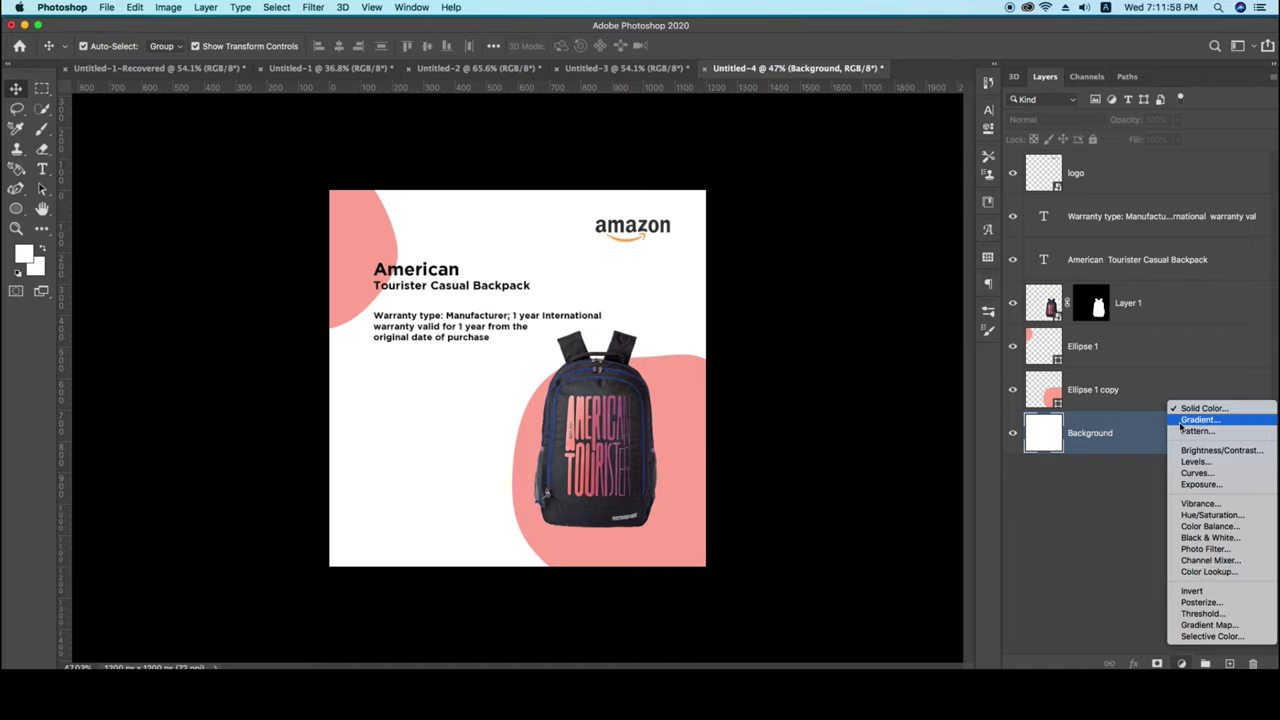
{"action": "left_click", "coordinate": [1129, 571]}
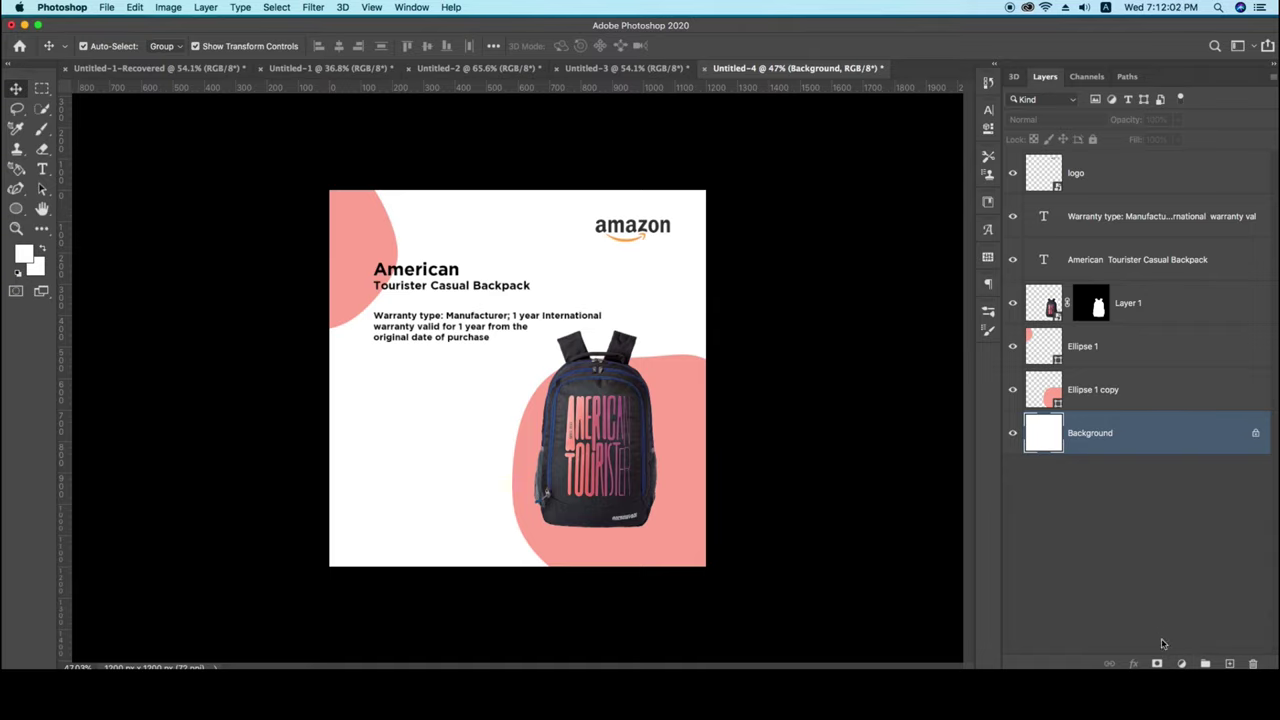
{"action": "left_click", "coordinate": [1181, 663]}
{"action": "left_click", "coordinate": [1190, 410]}
{"action": "left_click", "coordinate": [669, 397]}
{"action": "left_click", "coordinate": [601, 387]}
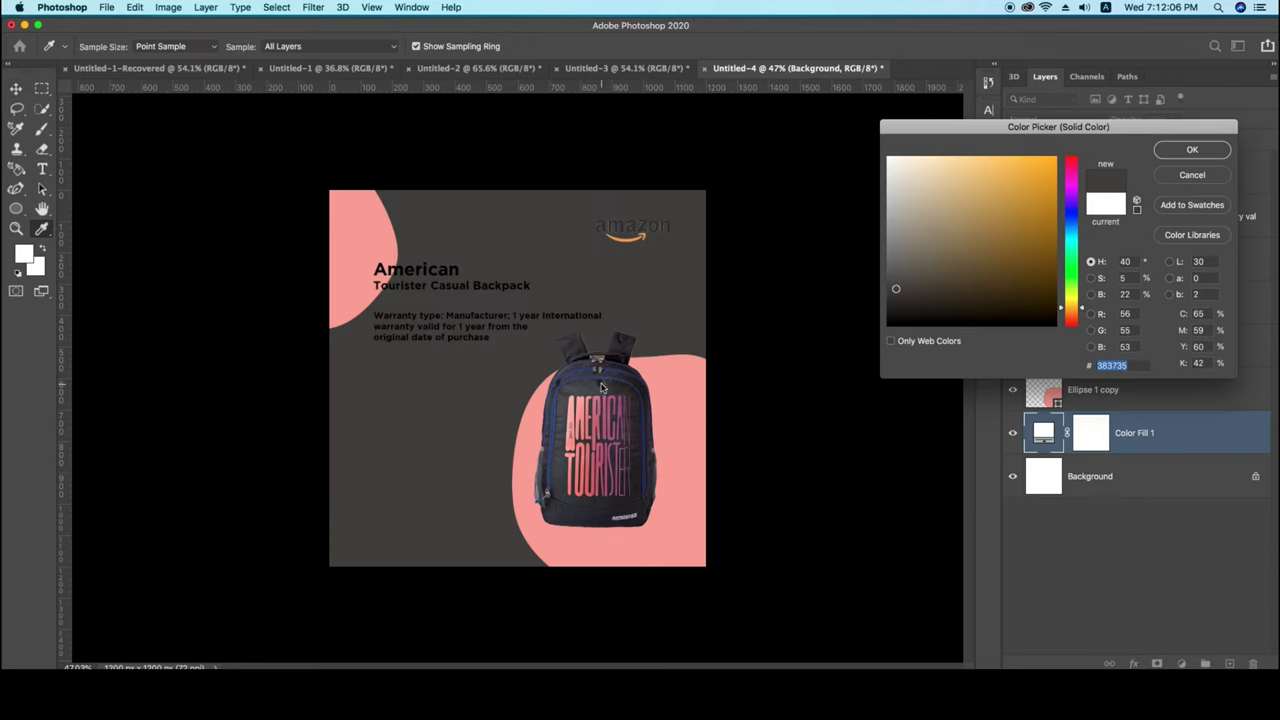
{"action": "left_click", "coordinate": [571, 396]}
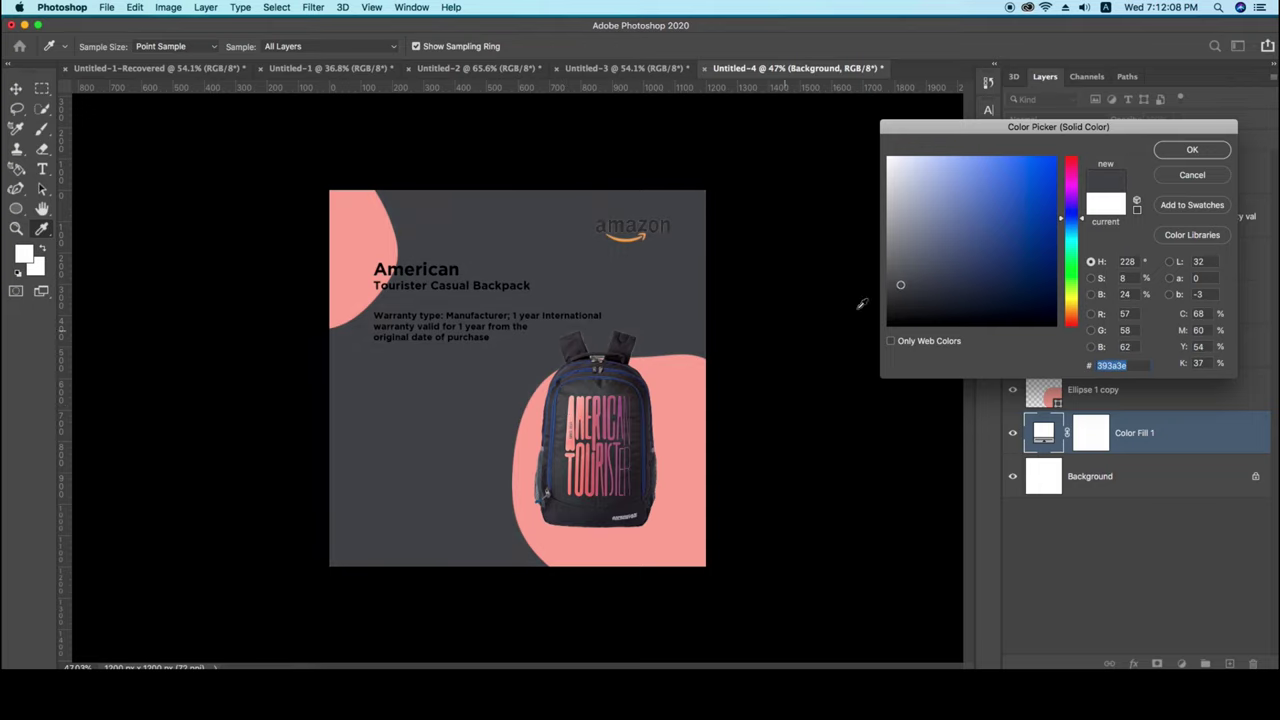
{"action": "left_click_drag", "start_coordinate": [931, 265], "coordinate": [938, 204]}
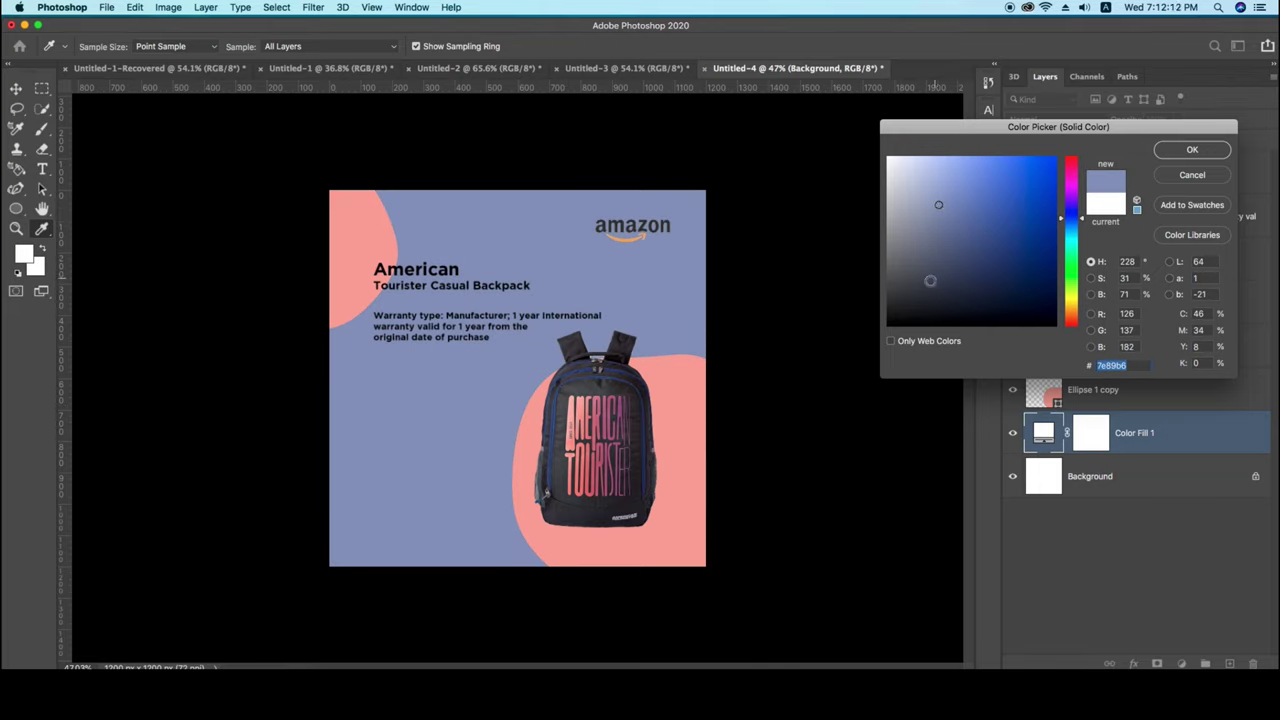
{"action": "left_click", "coordinate": [1190, 150]}
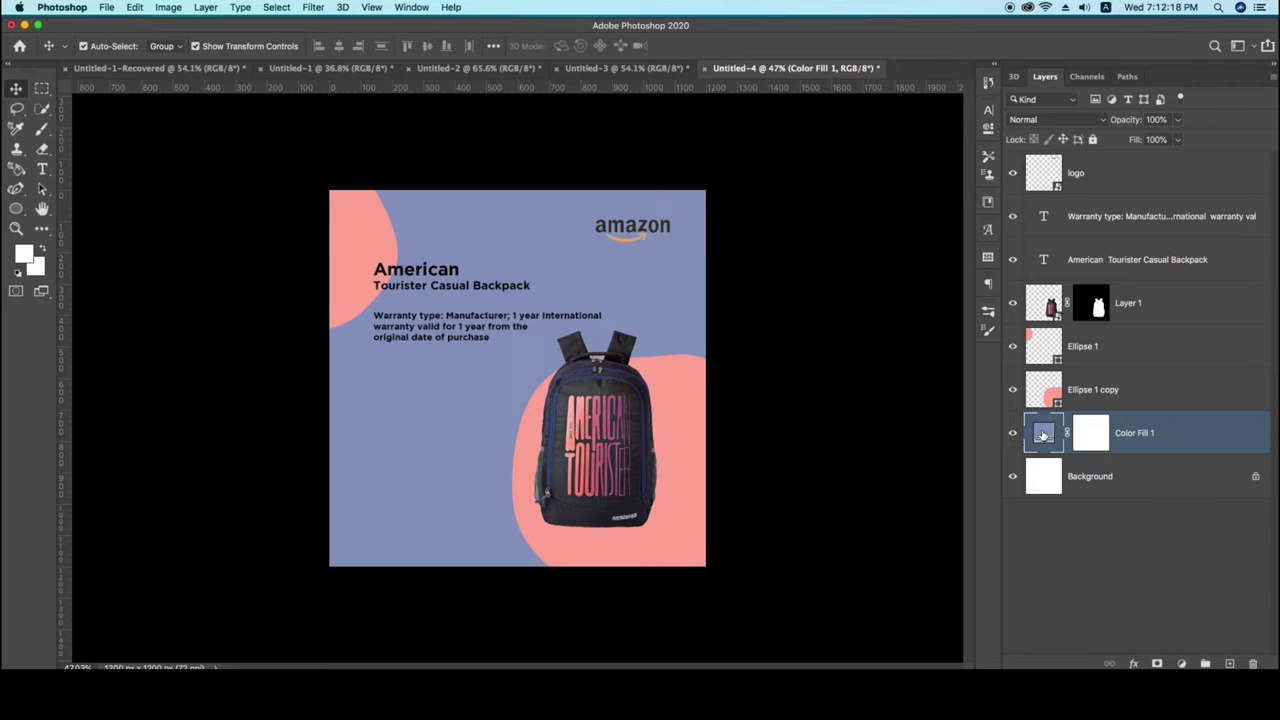
{"action": "left_click", "coordinate": [1253, 663]}
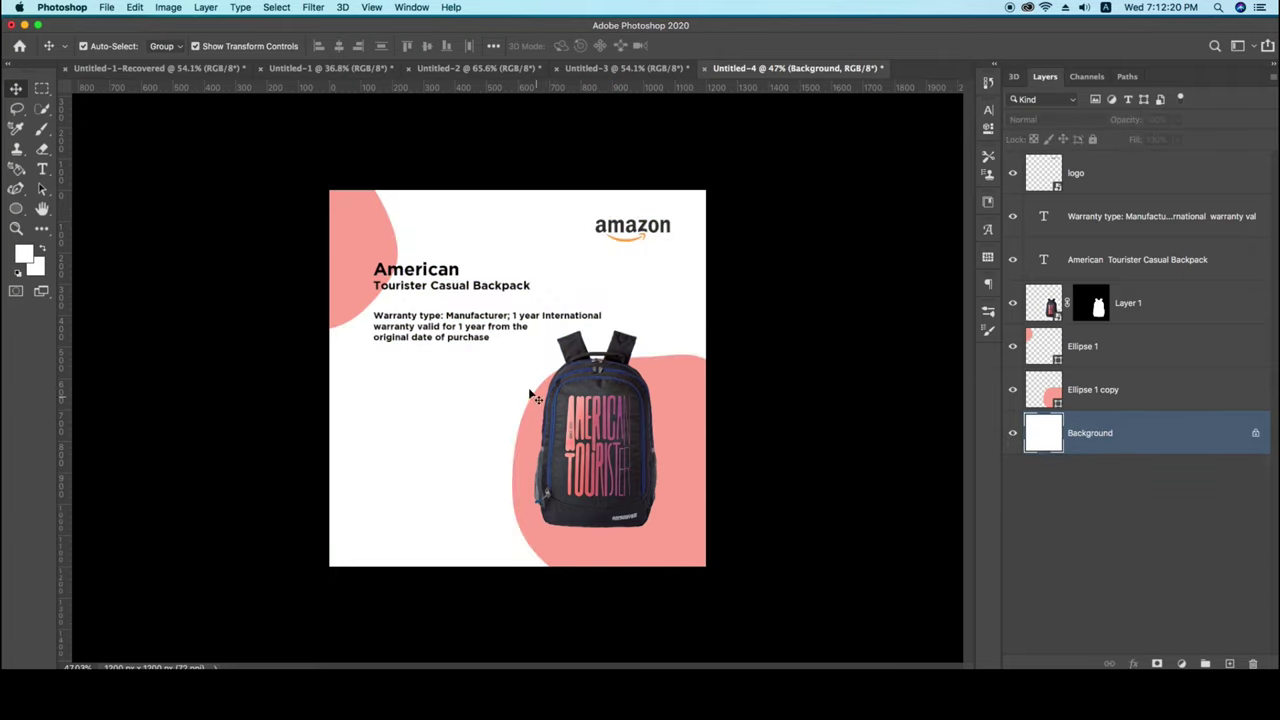
Nudge the backpack about 10 px lower so it sits within the pink blob.
{"action": "left_click_drag", "start_coordinate": [462, 390], "coordinate": [432, 284]}
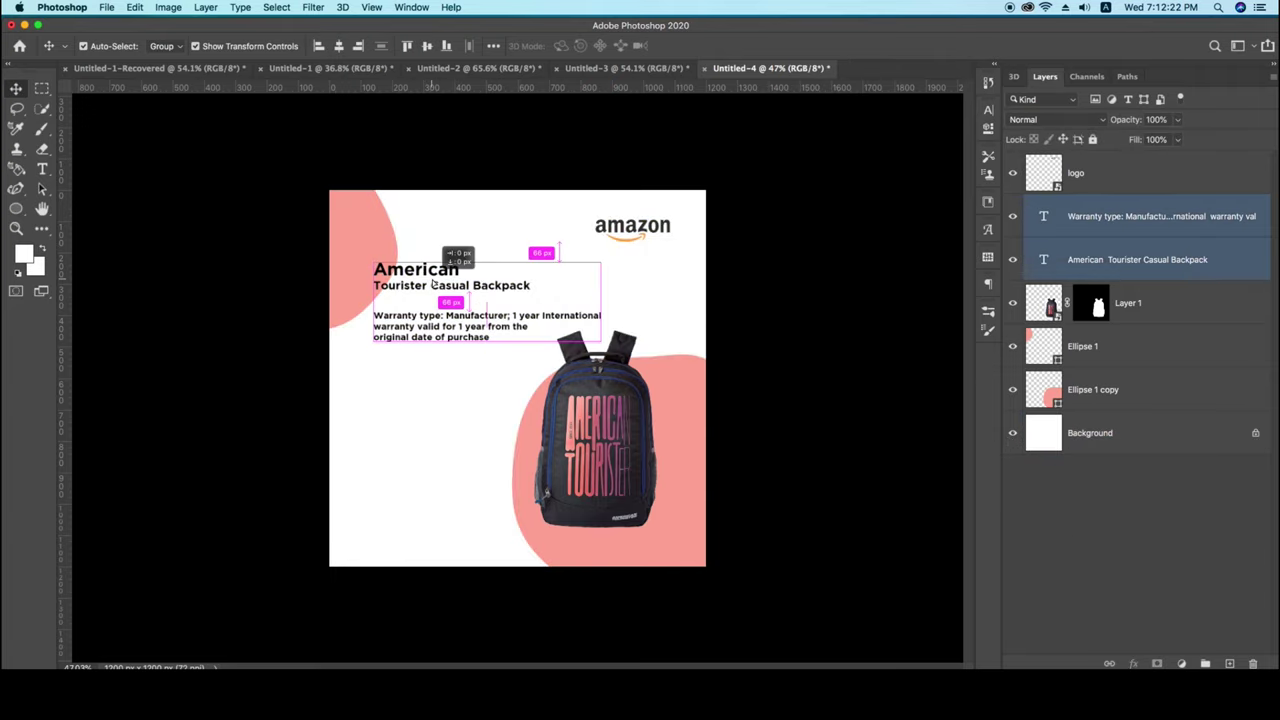
{"action": "left_click", "coordinate": [820, 322]}
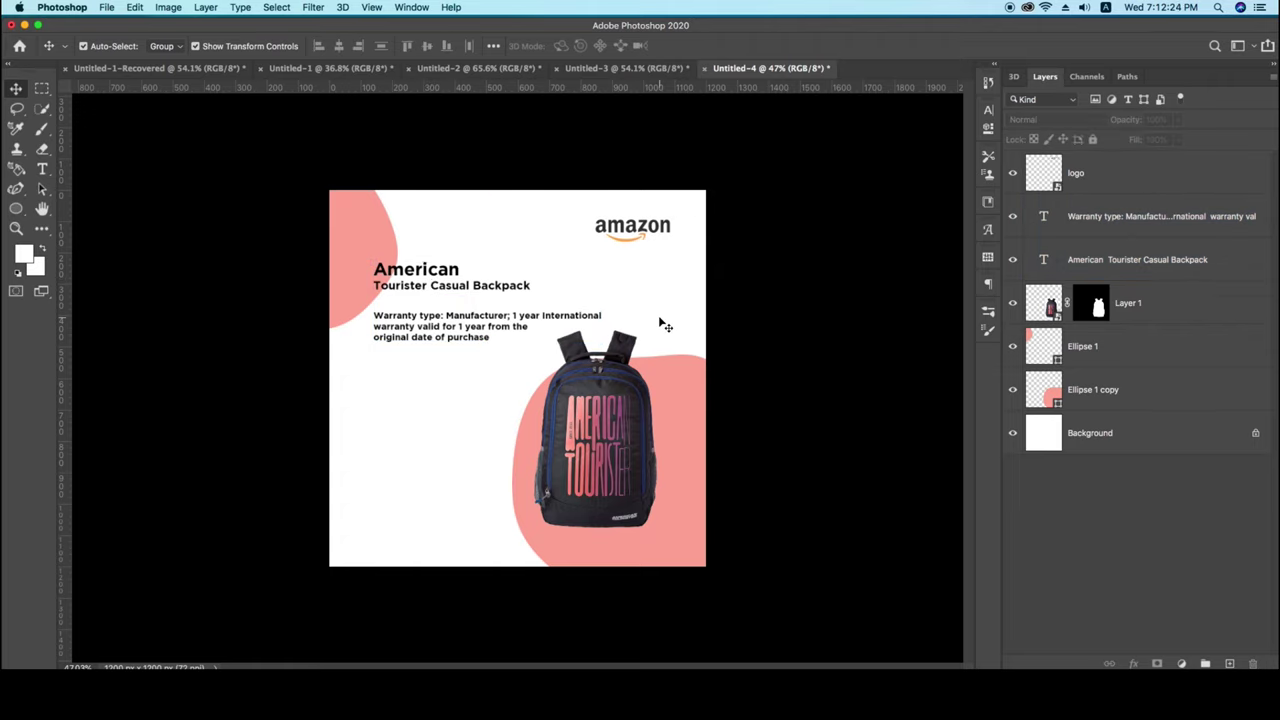
{"action": "mouse_move", "coordinate": [618, 440]}
{"action": "left_mouse_down"}
{"action": "mouse_move", "coordinate": [613, 430]}
{"action": "mouse_move", "coordinate": [651, 436]}
{"action": "mouse_move", "coordinate": [607, 447]}
{"action": "left_mouse_up"}
{"action": "left_click", "coordinate": [770, 45]}
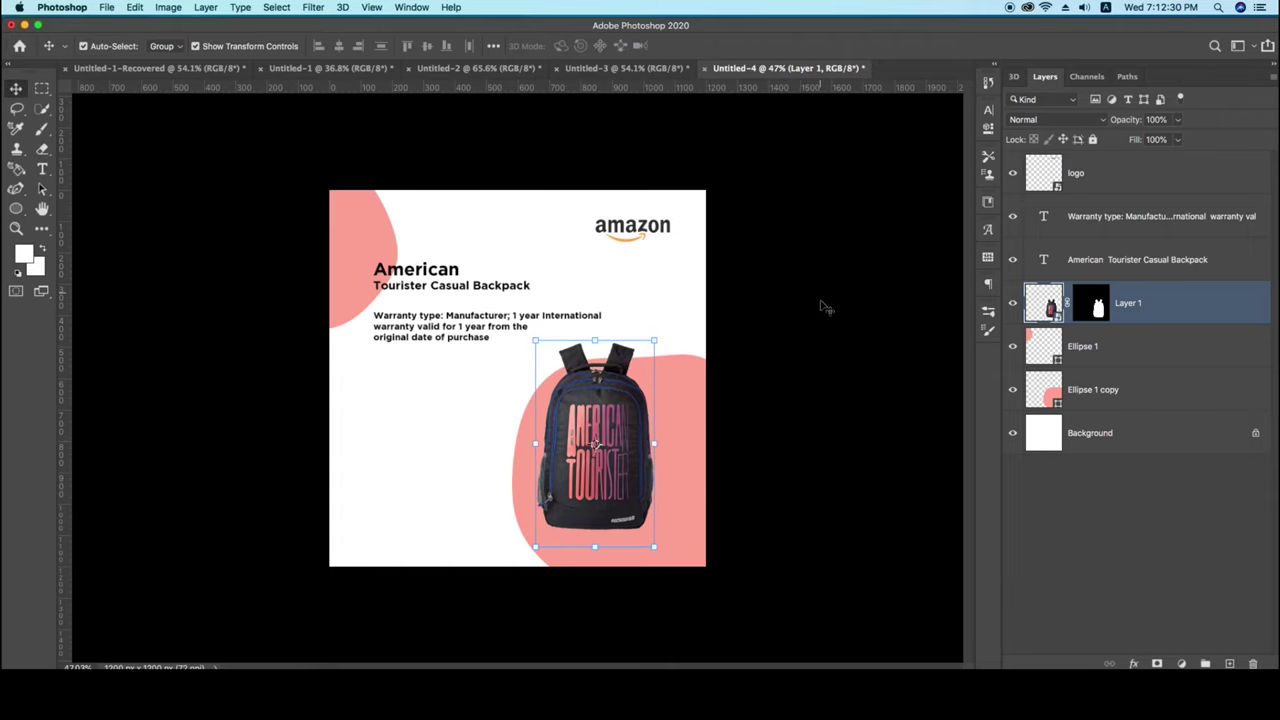
{"action": "scroll", "coordinate": [626, 477], "scroll_direction": "up", "scroll_amount": 1}
{"action": "left_click_drag", "start_coordinate": [624, 474], "coordinate": [633, 446]}
{"action": "left_click", "coordinate": [829, 429]}
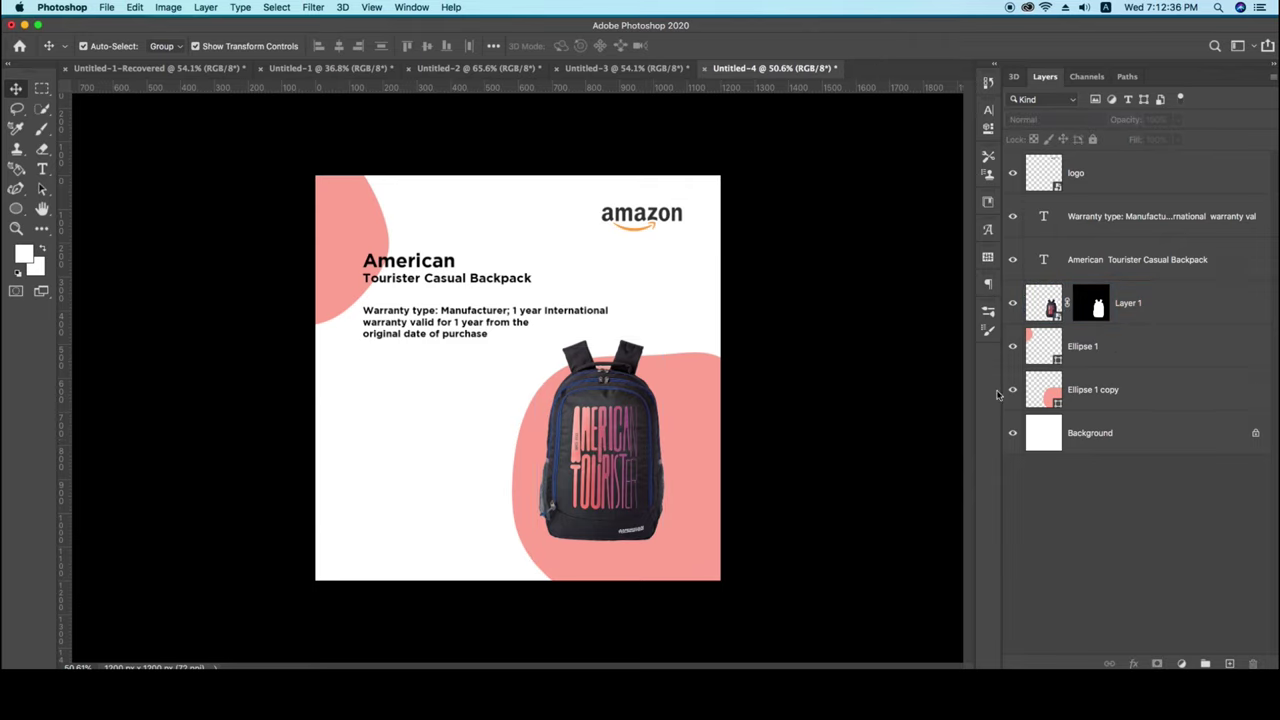
Add a new layer above the backpack named 'shadow'.
{"action": "left_click", "coordinate": [1050, 306]}
{"action": "left_click", "coordinate": [1229, 663]}
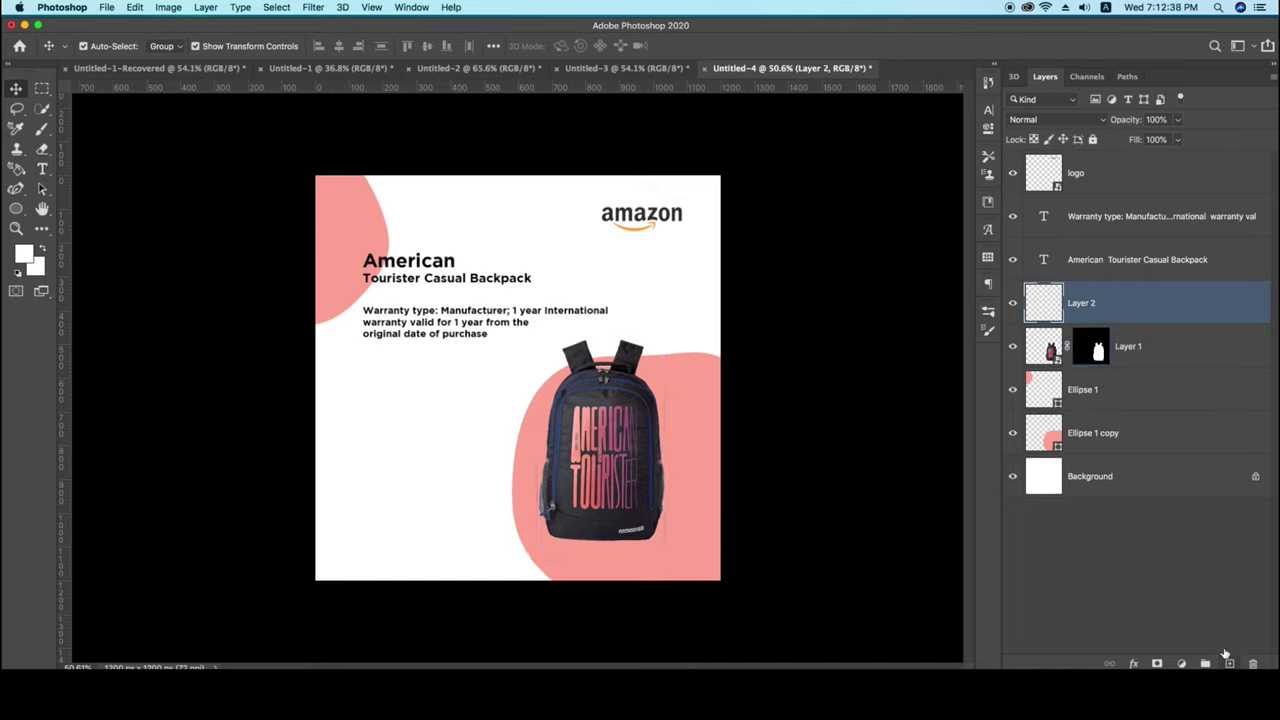
{"action": "double_click", "coordinate": [1081, 302]}
{"action": "key", "text": "BackSpace"}
{"action": "type", "text": "shadow"}
{"action": "key", "text": "Return"}
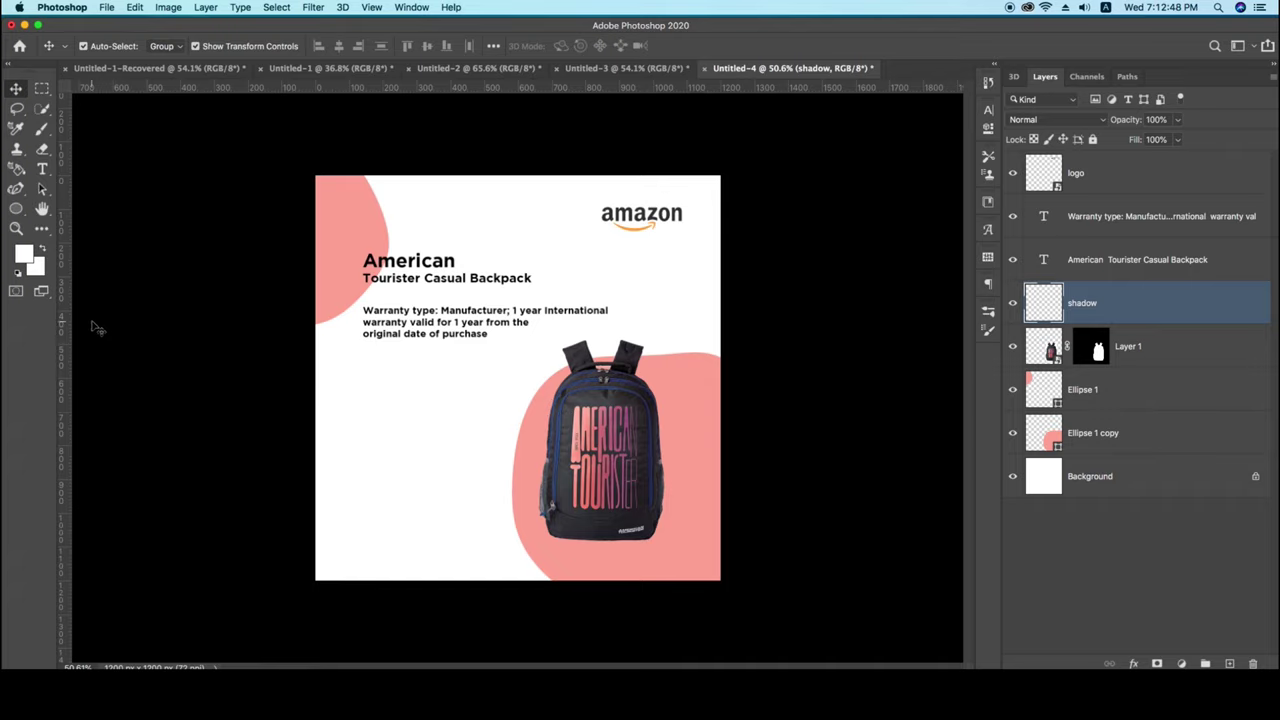
Set up a soft round 0%-hardness brush at 199 px with a dark grey colour.
{"action": "key", "text": "b"}
{"action": "right_click", "coordinate": [42, 128]}
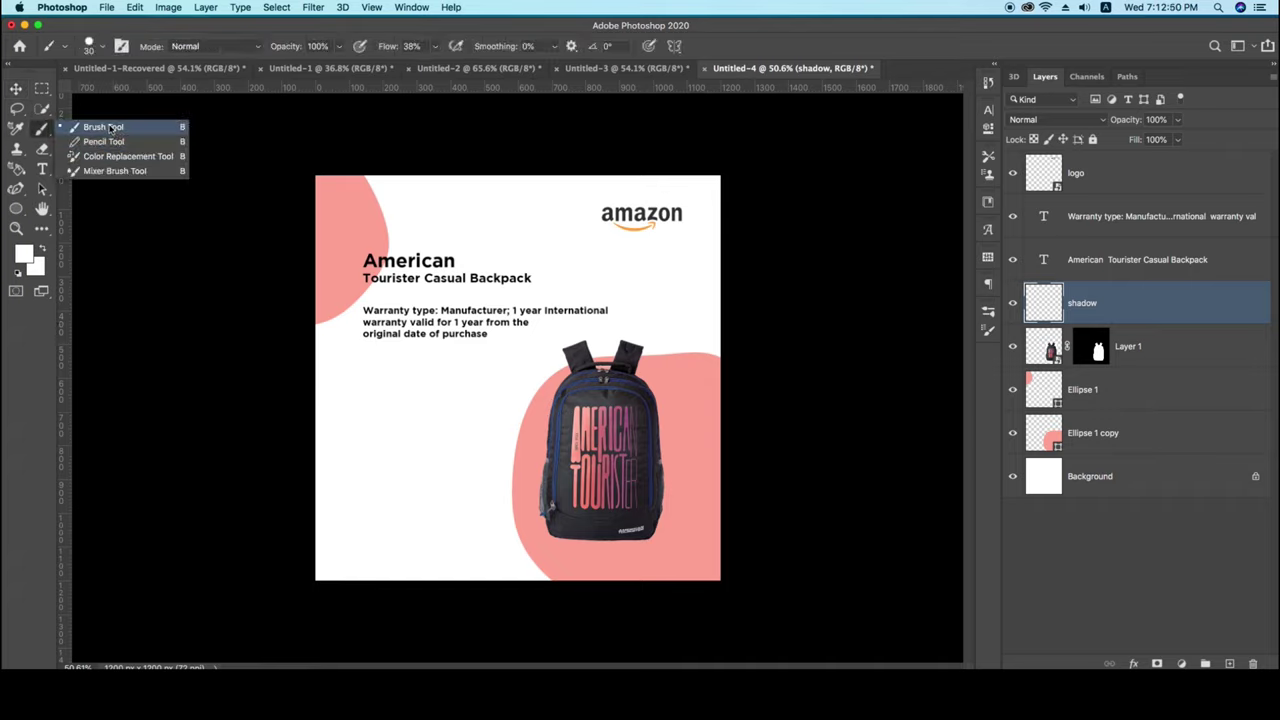
{"action": "left_click", "coordinate": [90, 128]}
{"action": "left_click", "coordinate": [101, 48]}
{"action": "left_click", "coordinate": [138, 157]}
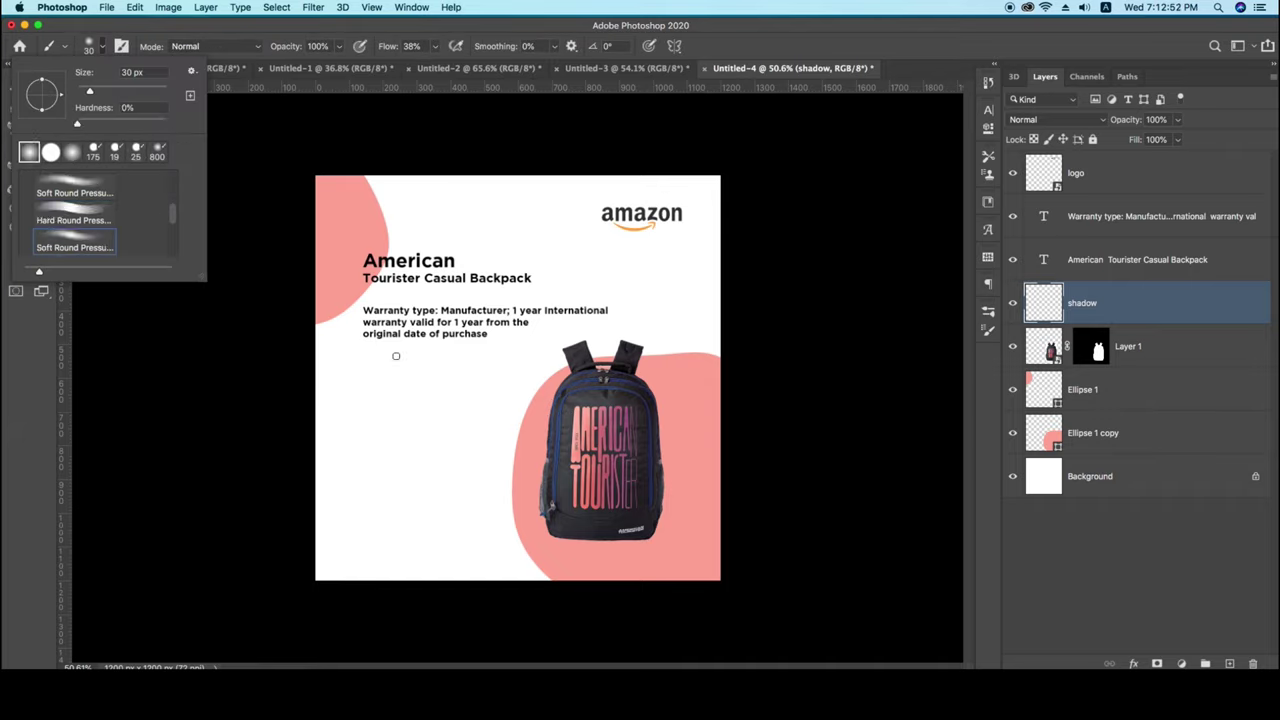
{"action": "left_click_drag", "start_coordinate": [89, 91], "coordinate": [146, 91]}
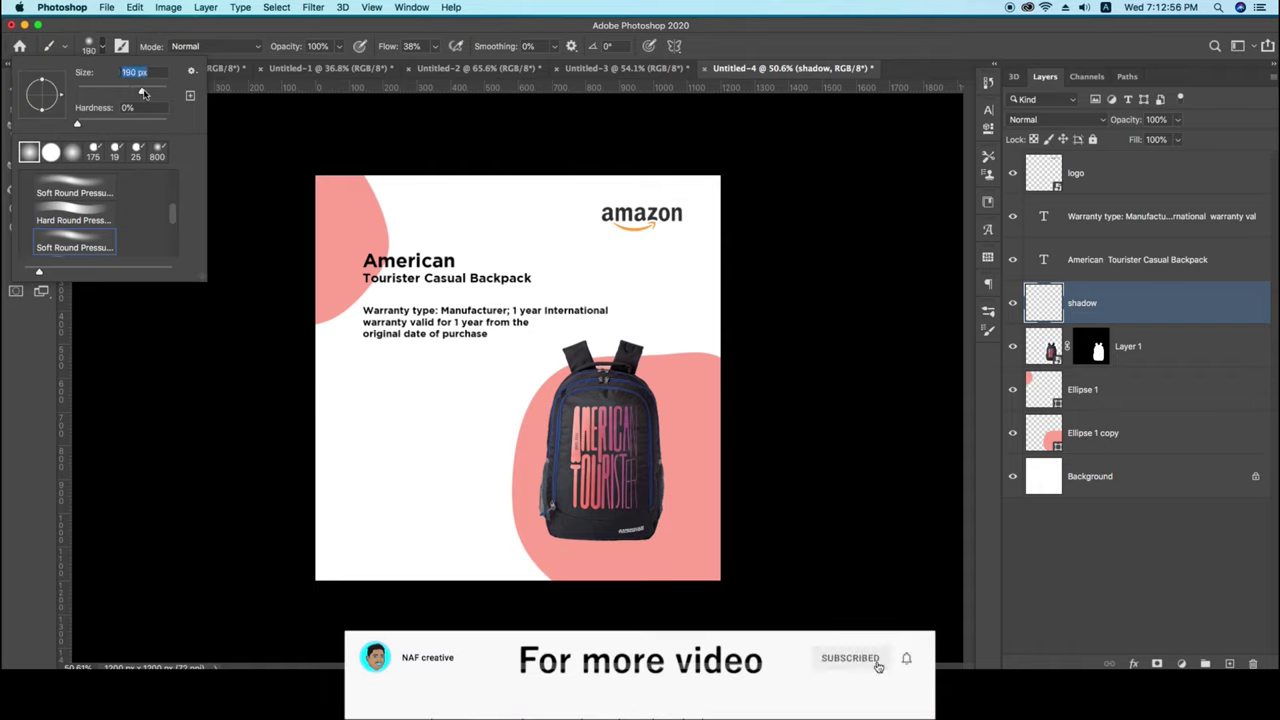
{"action": "left_click", "coordinate": [122, 393]}
{"action": "left_click", "coordinate": [24, 254]}
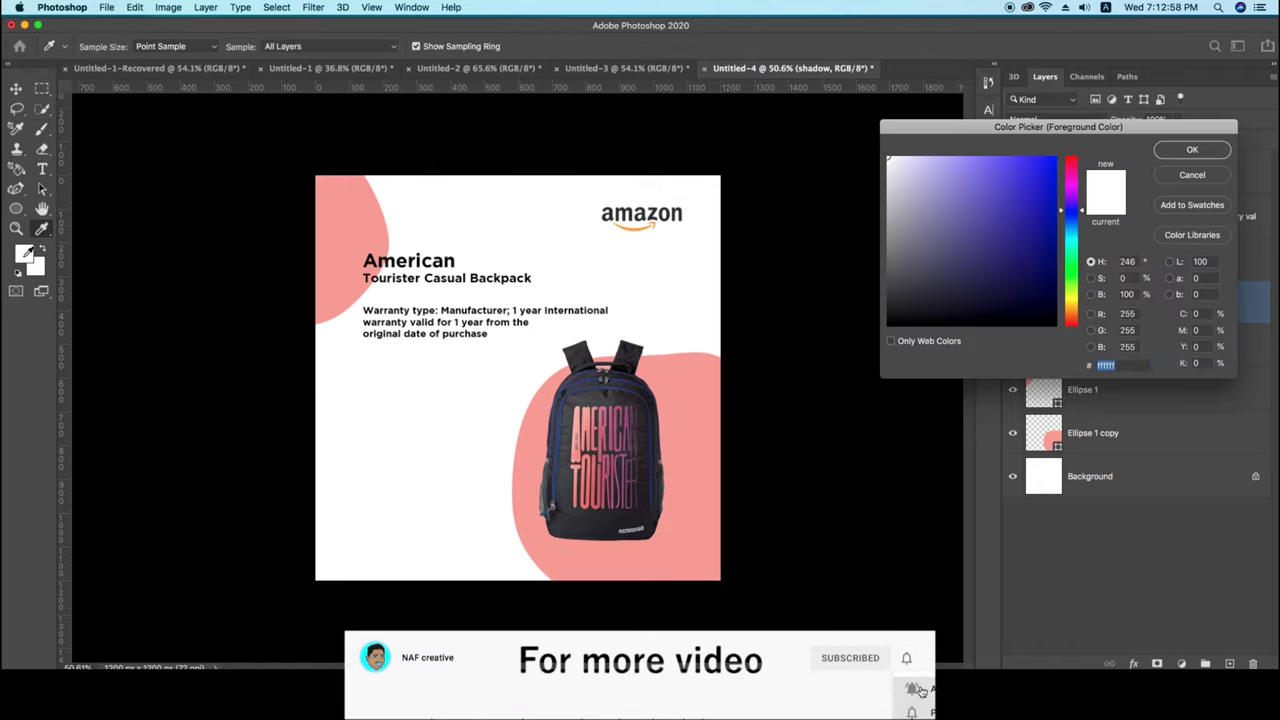
{"action": "left_click", "coordinate": [907, 307]}
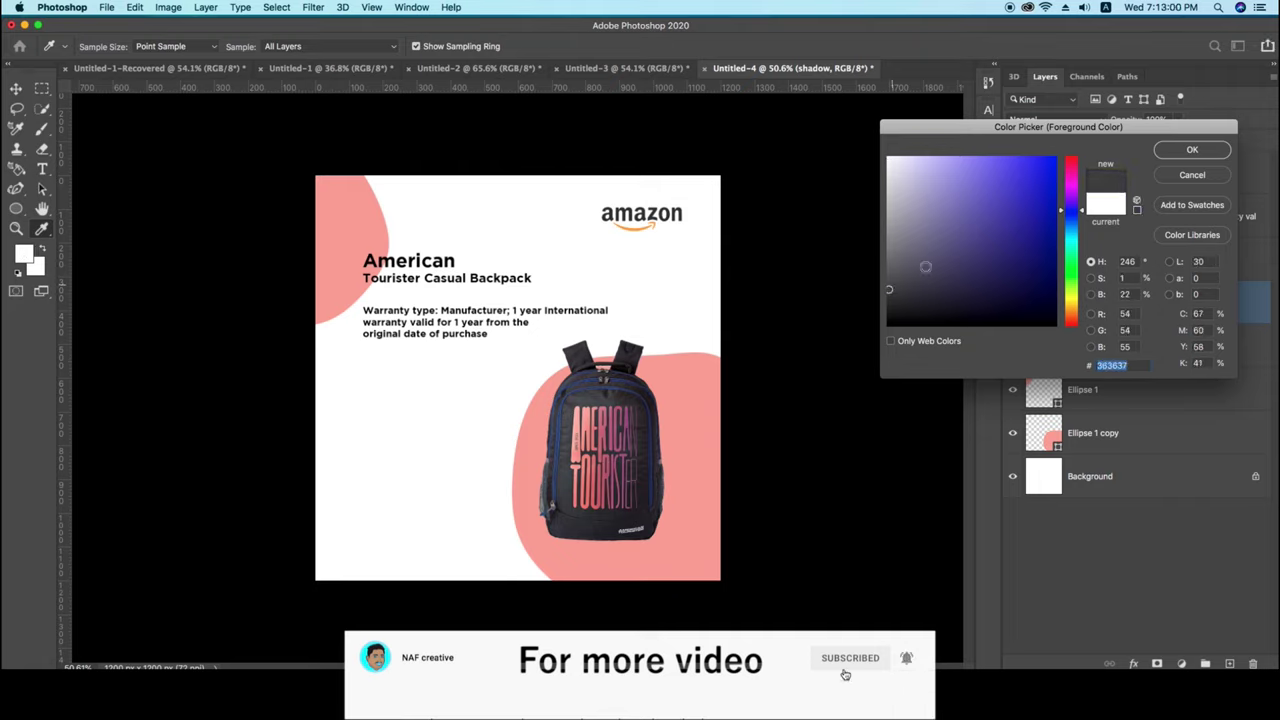
{"action": "left_click", "coordinate": [1192, 149]}
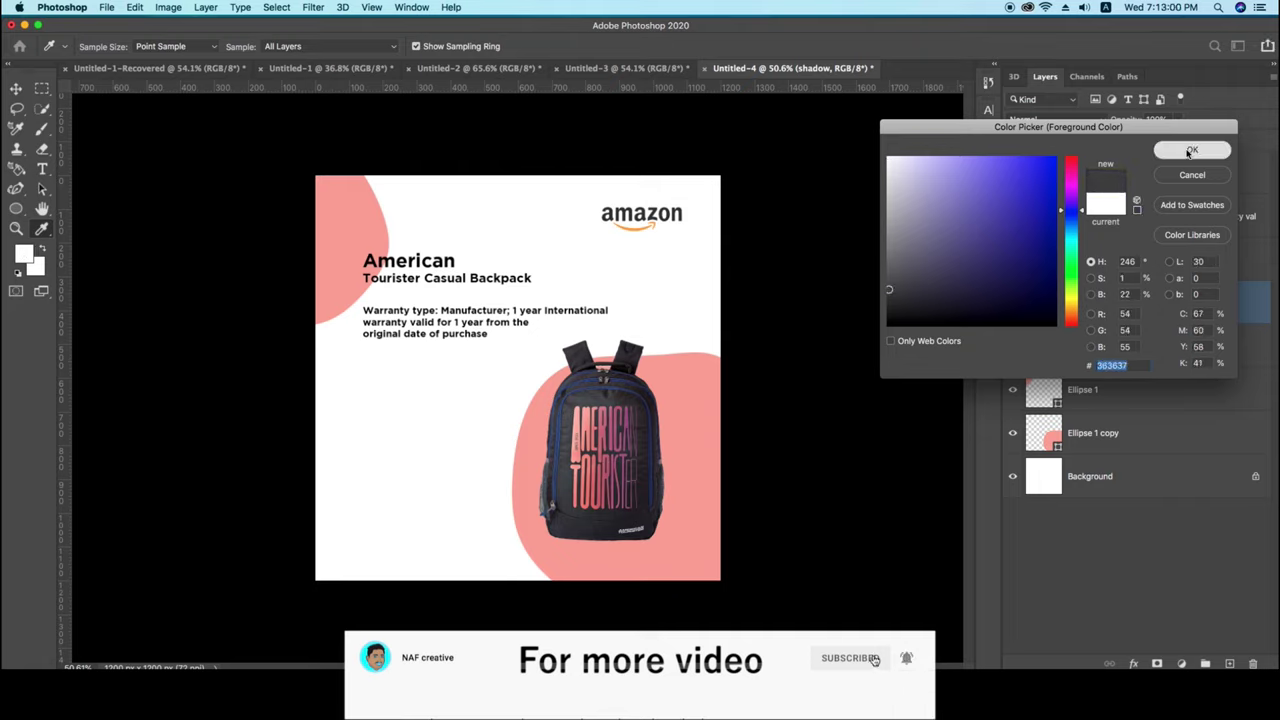
Paint a soft dab, flatten and widen it under the backpack, and stack it behind the backpack.
{"action": "left_click", "coordinate": [444, 476]}
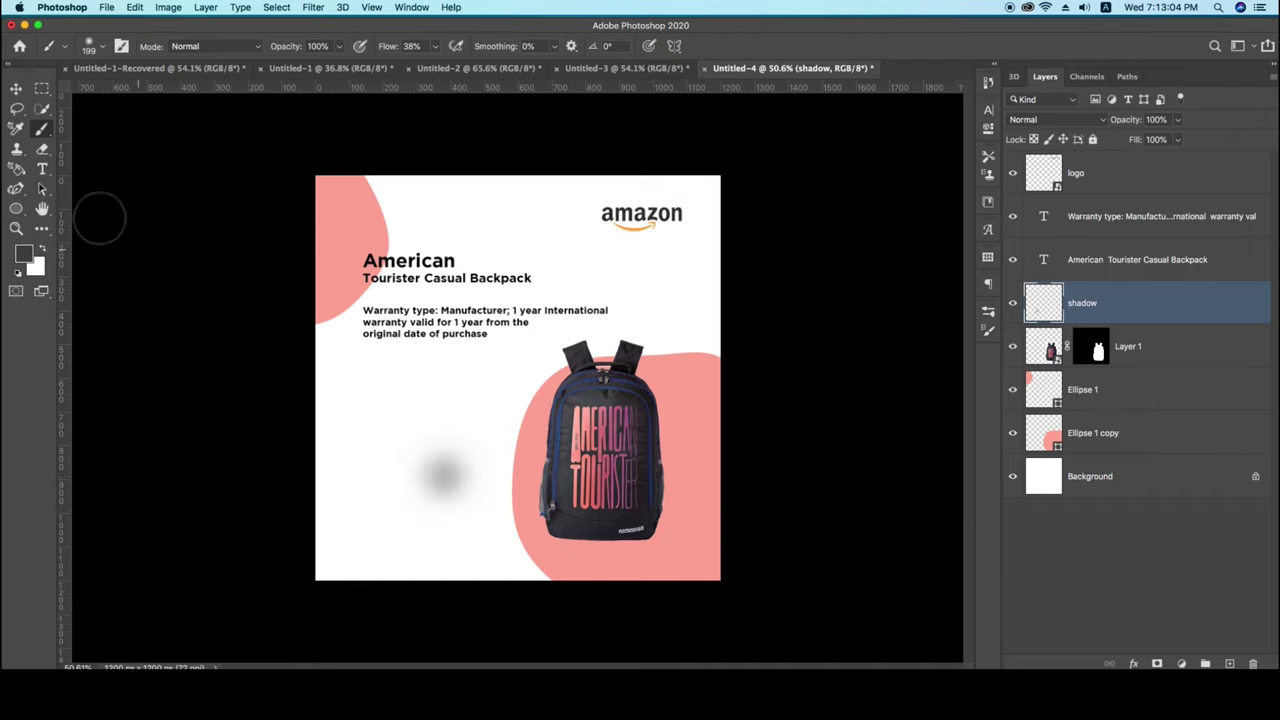
{"action": "left_click", "coordinate": [16, 88]}
{"action": "left_click_drag", "start_coordinate": [509, 480], "coordinate": [522, 499]}
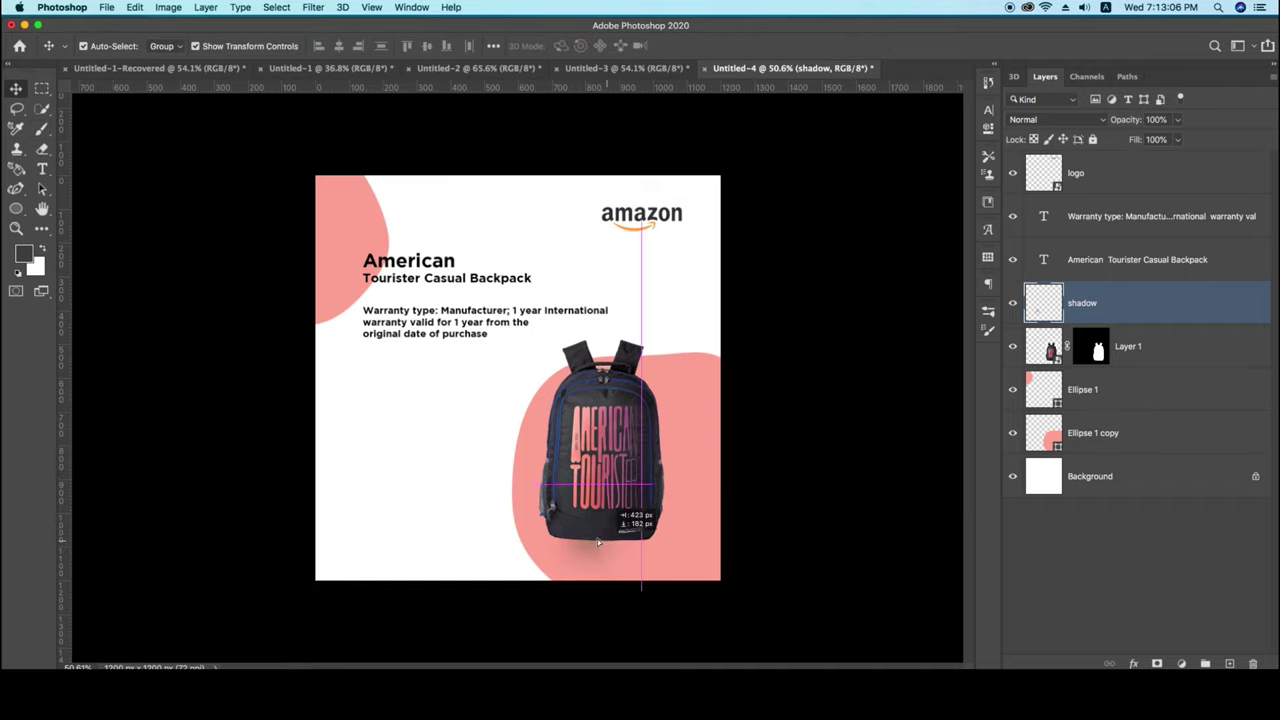
{"action": "mouse_move", "coordinate": [457, 549]}
{"action": "left_mouse_down"}
{"action": "mouse_move", "coordinate": [457, 505]}
{"action": "mouse_move", "coordinate": [633, 545]}
{"action": "mouse_move", "coordinate": [714, 497]}
{"action": "left_mouse_up"}
{"action": "left_click_drag", "start_coordinate": [665, 559], "coordinate": [655, 547]}
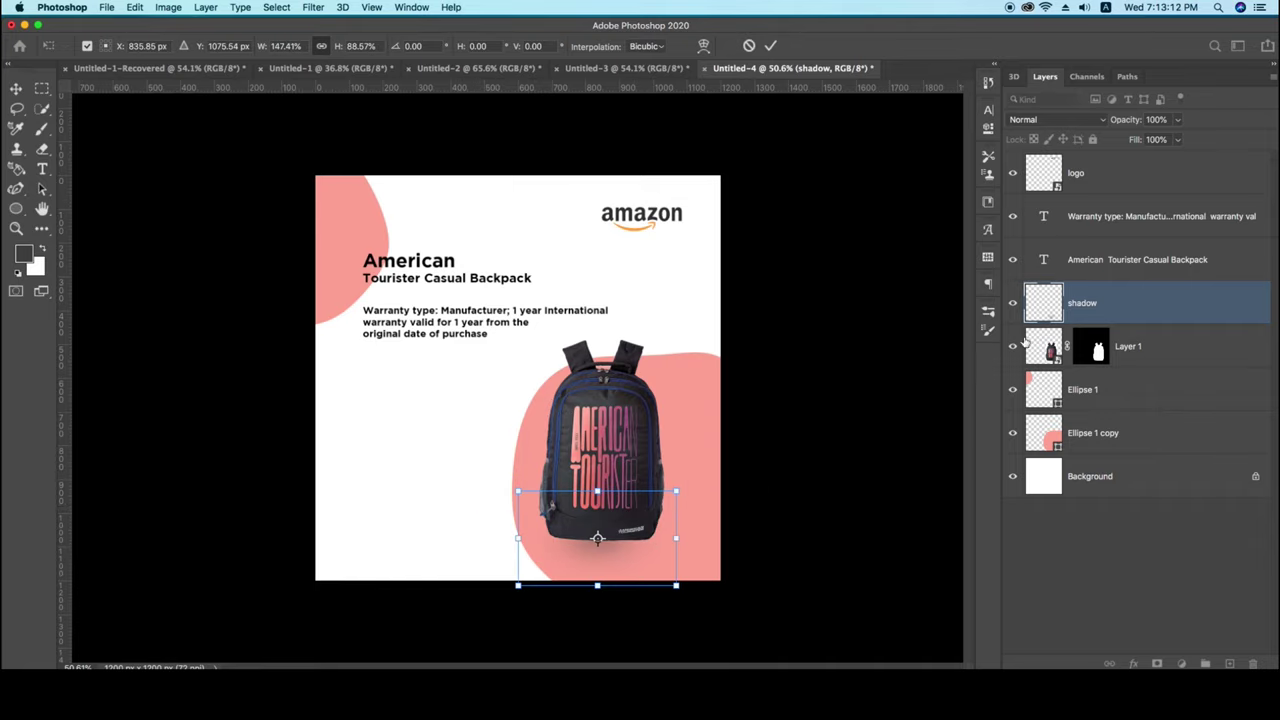
{"action": "left_click_drag", "start_coordinate": [1045, 347], "coordinate": [1045, 300]}
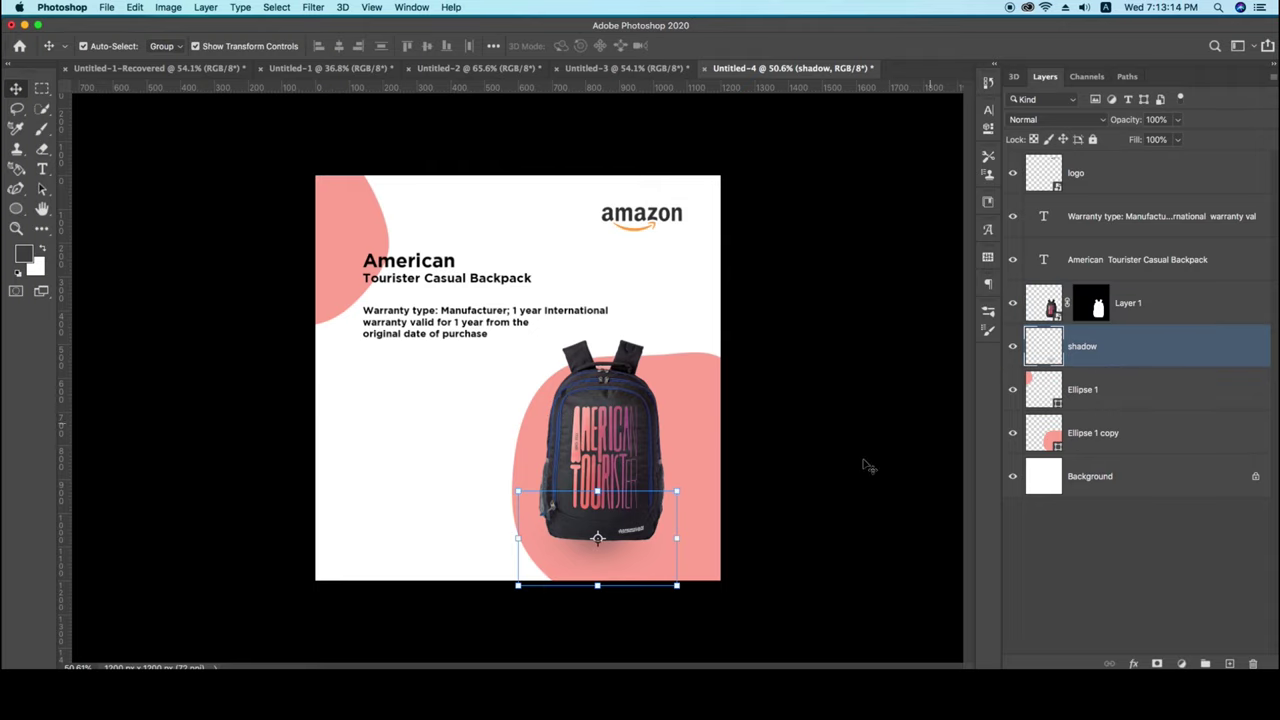
{"action": "mouse_move", "coordinate": [676, 538]}
{"action": "left_mouse_down"}
{"action": "mouse_move", "coordinate": [720, 533]}
{"action": "mouse_move", "coordinate": [654, 540]}
{"action": "left_mouse_up"}
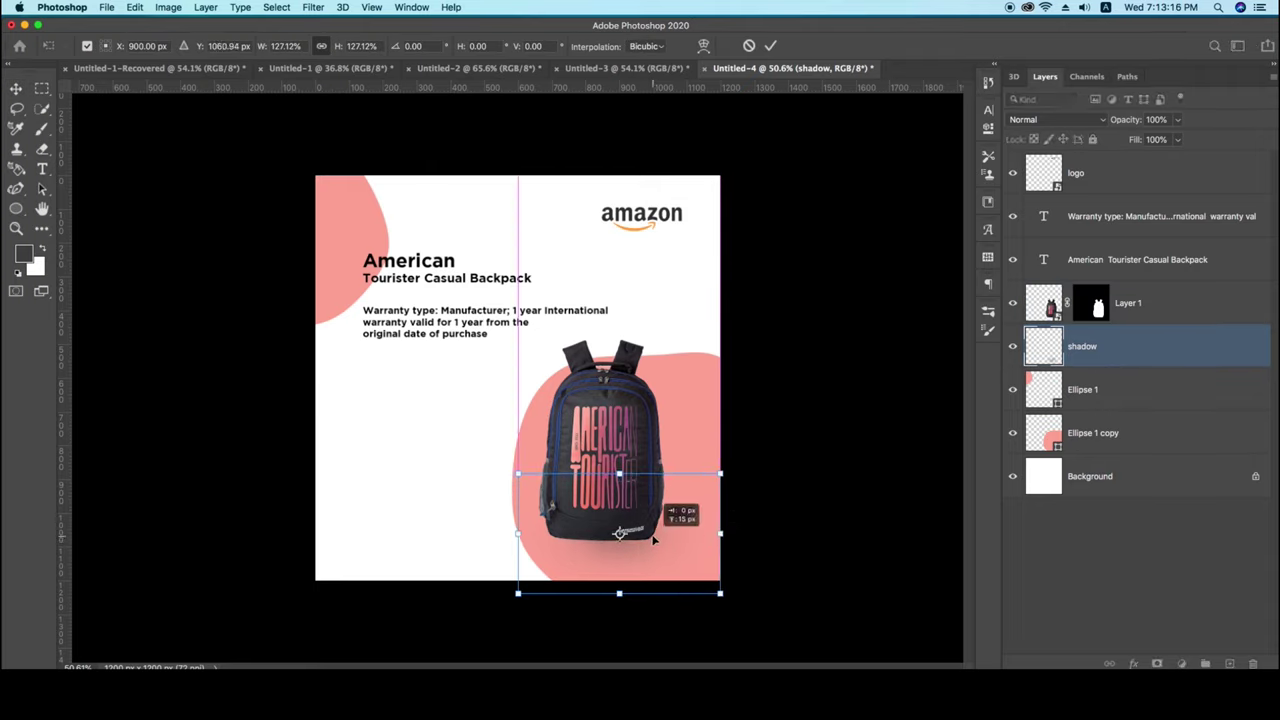
Apply the 127% shadow resize and position the shadow under the backpack.
{"action": "left_click", "coordinate": [771, 46]}
{"action": "left_click", "coordinate": [800, 386]}
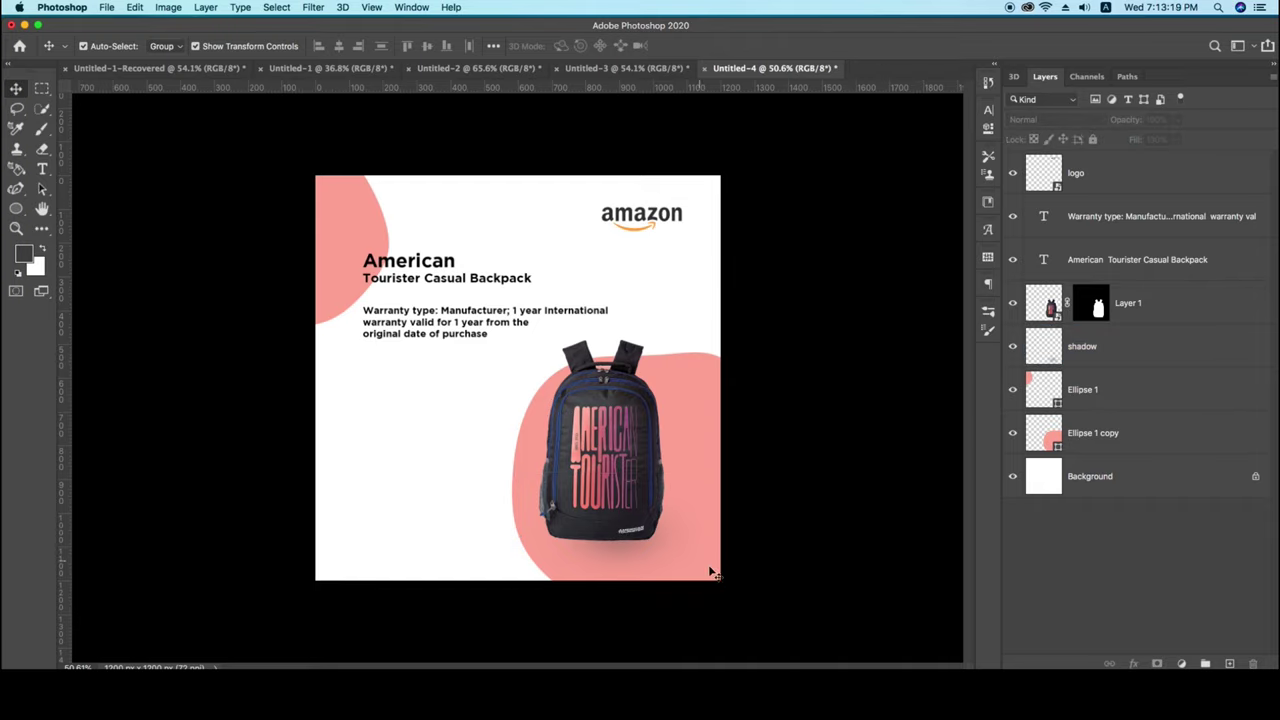
{"action": "left_click", "coordinate": [617, 440]}
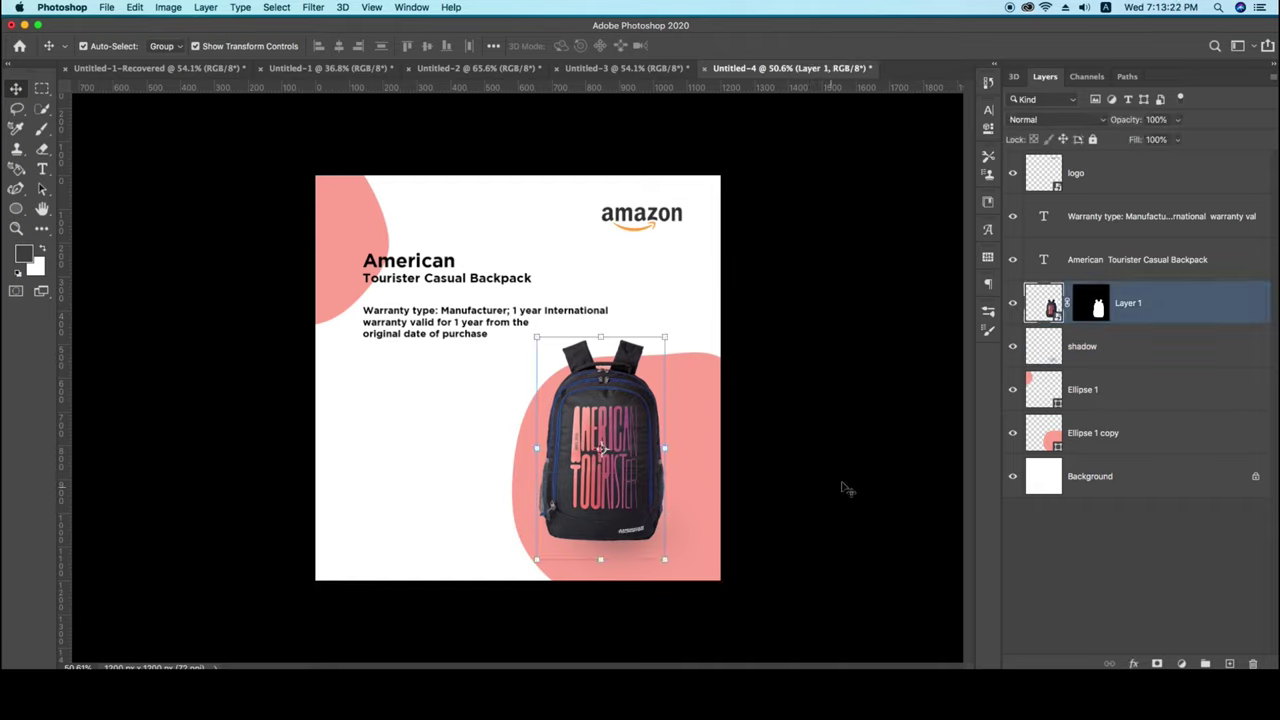
{"action": "left_click_drag", "start_coordinate": [640, 563], "coordinate": [630, 549]}
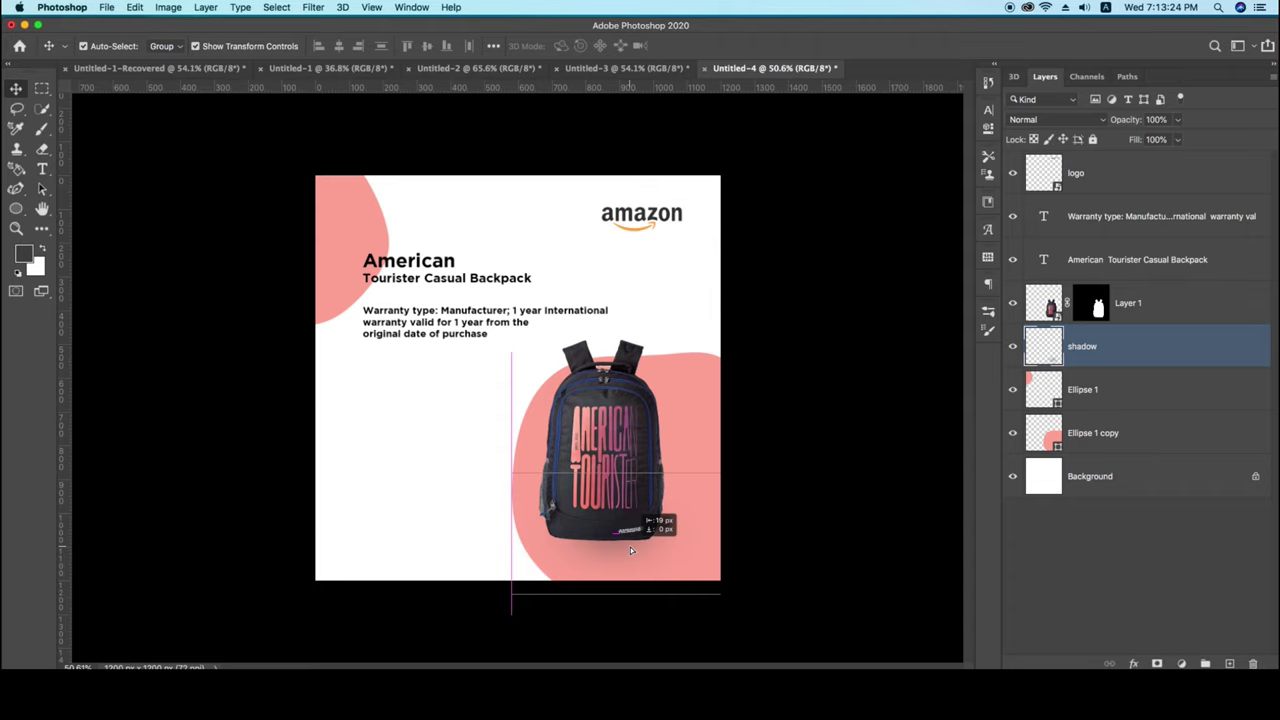
{"action": "left_click", "coordinate": [930, 450]}
Link the backpack and shadow layers and reposition them together on the coral blob.
{"action": "left_click", "coordinate": [1052, 366]}
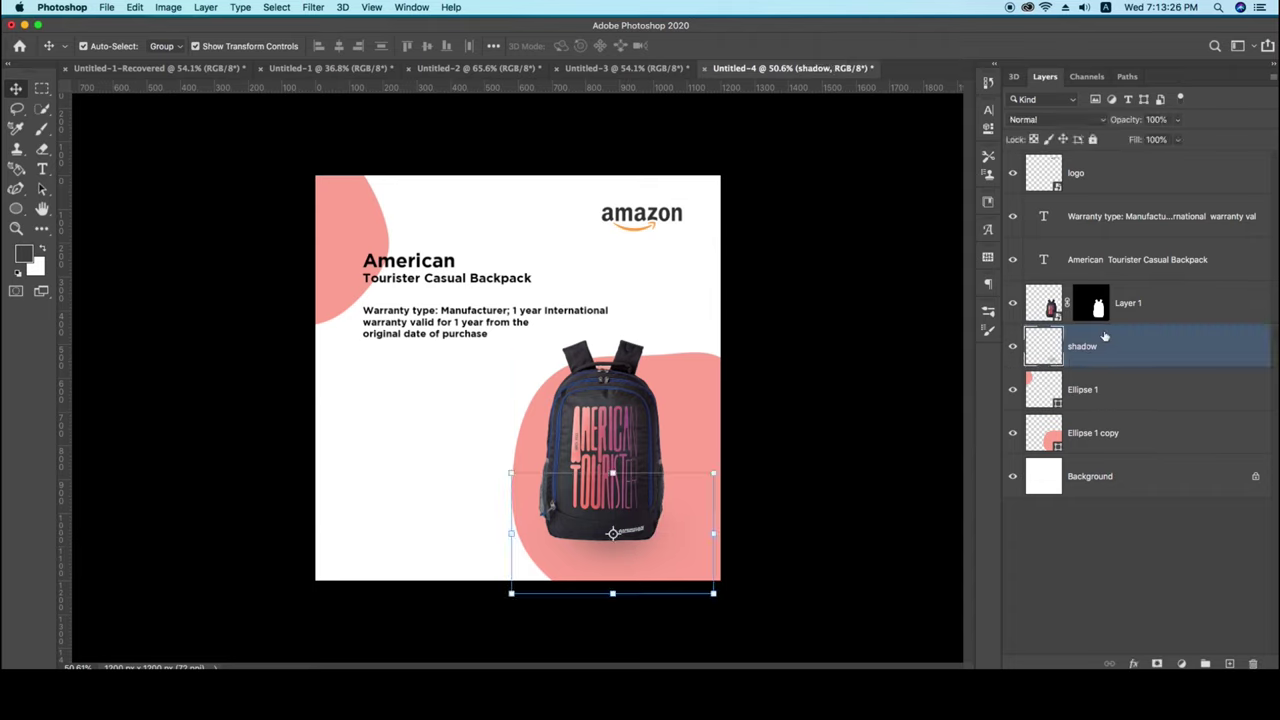
{"action": "left_click", "coordinate": [1149, 309], "text": "shift"}
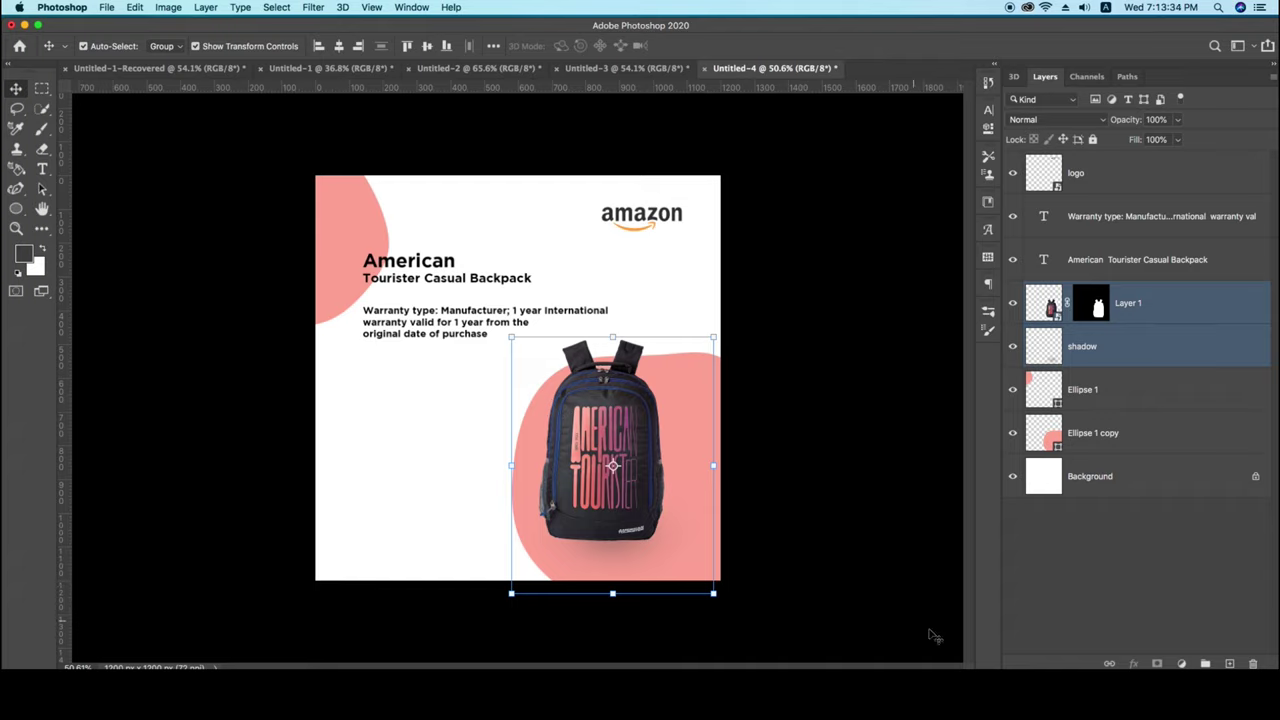
{"action": "left_click", "coordinate": [1109, 663]}
{"action": "left_click_drag", "start_coordinate": [608, 475], "coordinate": [620, 455]}
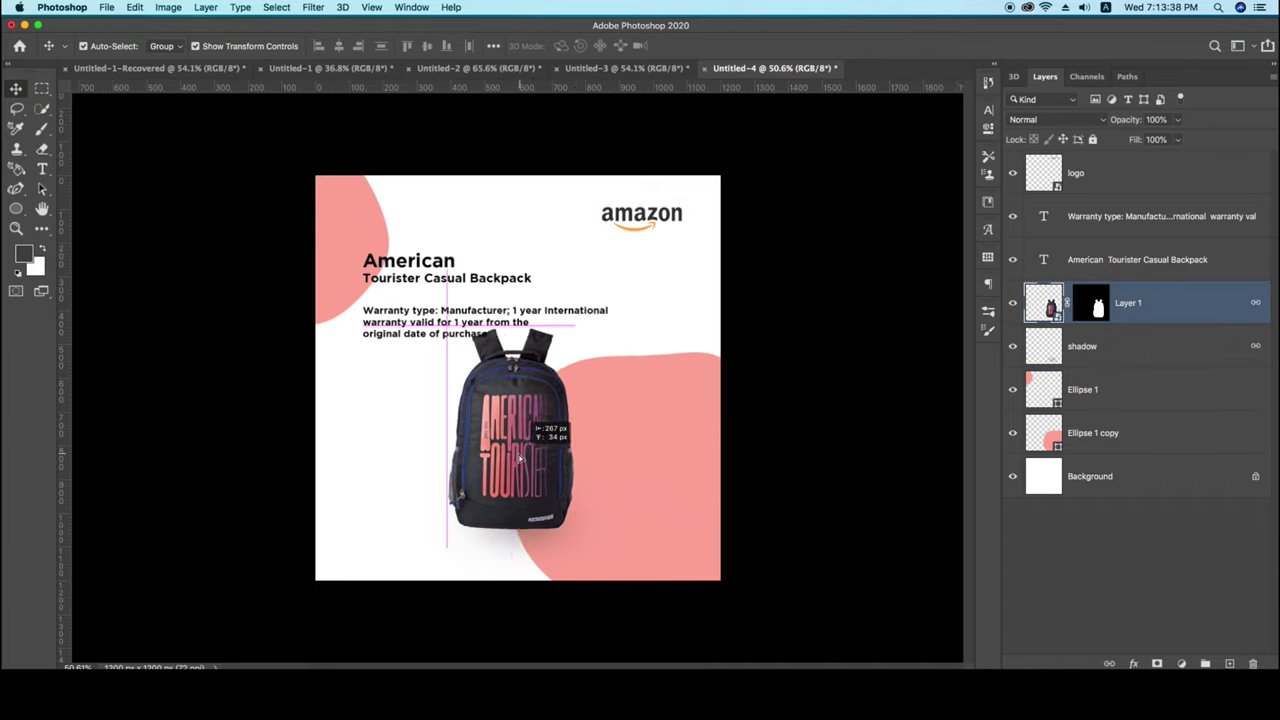
{"action": "left_click_drag", "start_coordinate": [620, 455], "coordinate": [635, 468]}
{"action": "key", "text": "ctrl+alt+a"}
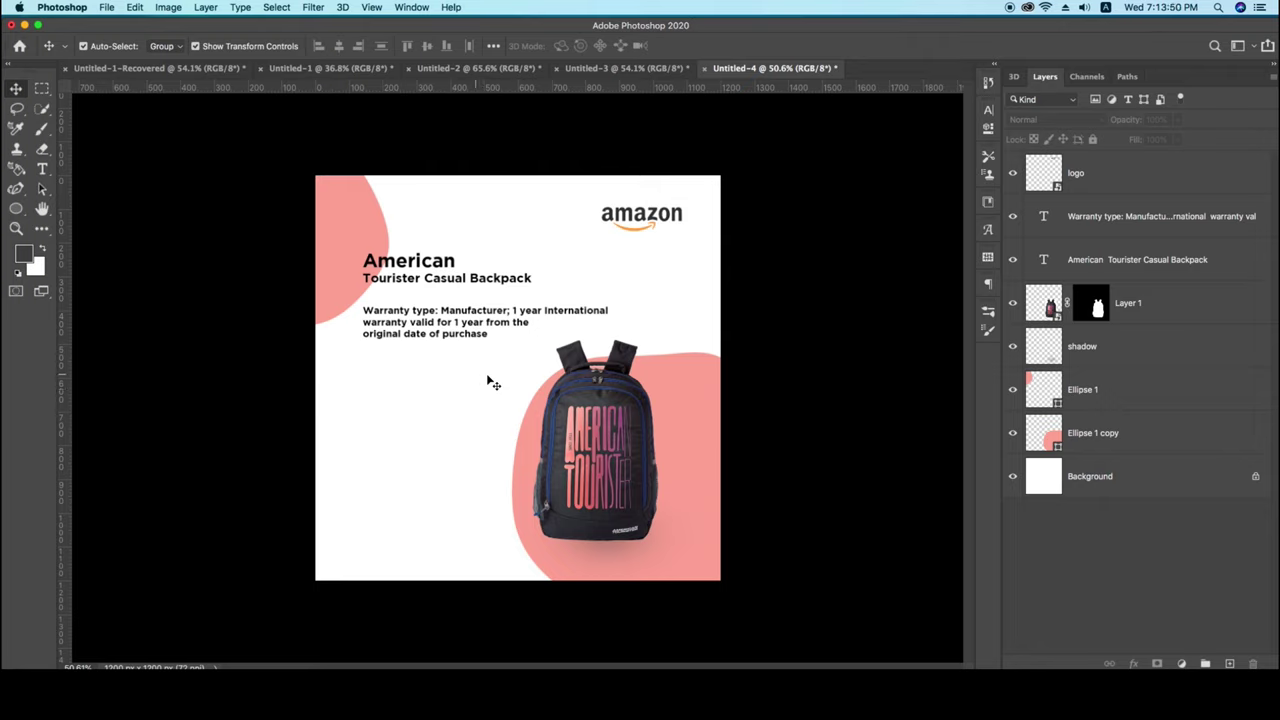
{"action": "left_click_drag", "start_coordinate": [491, 380], "coordinate": [456, 240]}
Draw a wide rectangle below the warranty text.
{"action": "left_click", "coordinate": [808, 403]}
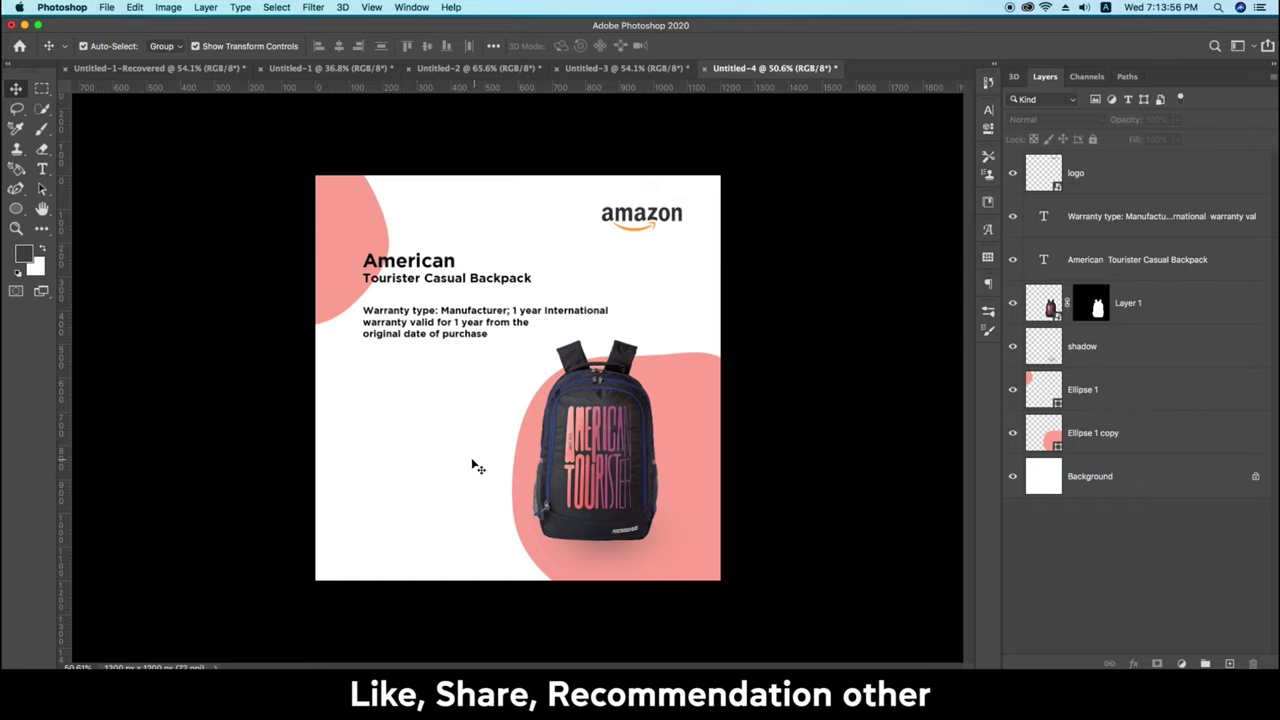
{"action": "left_click", "coordinate": [16, 208]}
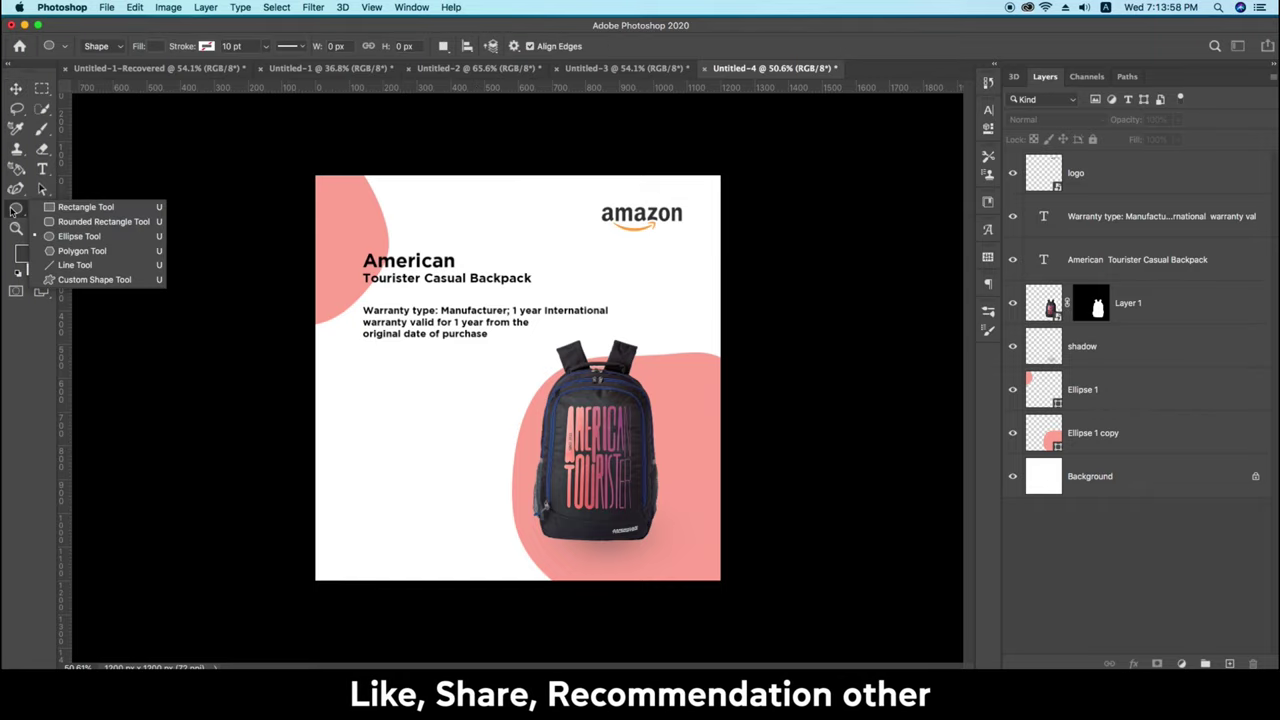
{"action": "left_click", "coordinate": [75, 207]}
{"action": "left_click_drag", "start_coordinate": [364, 400], "coordinate": [491, 420]}
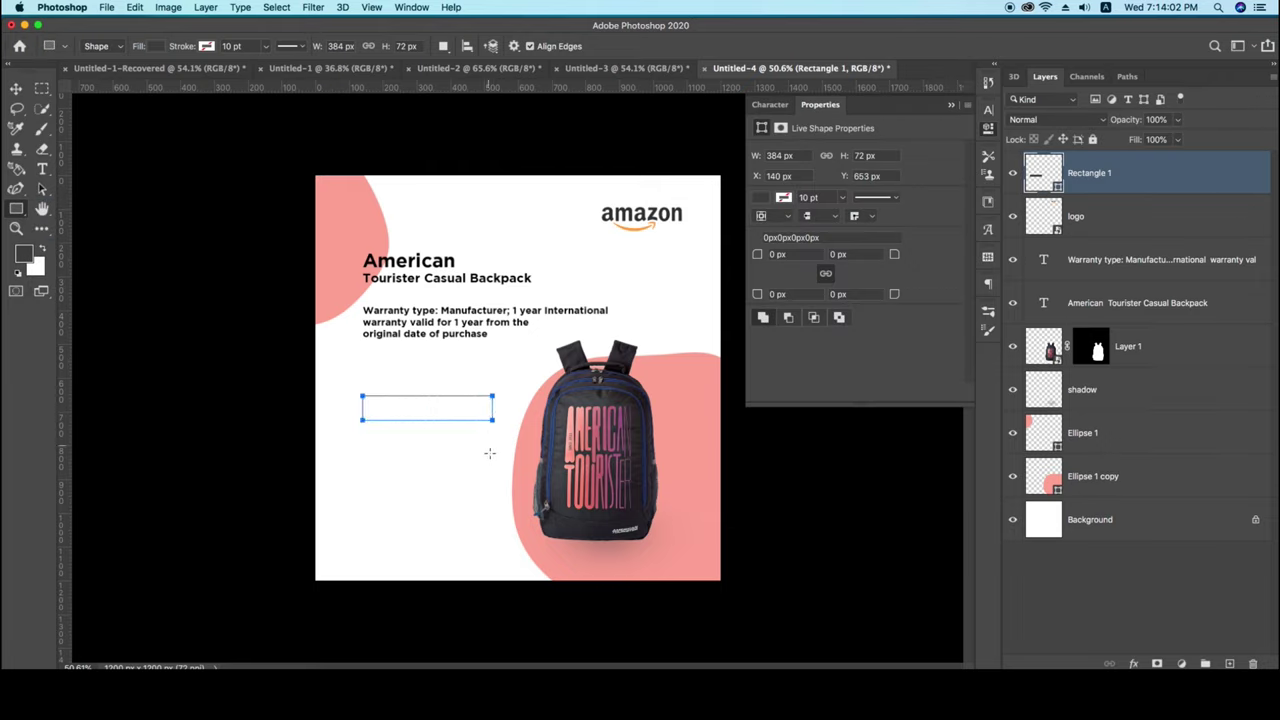
Give the rectangle 10 px rounded corners on all sides.
{"action": "left_click_drag", "start_coordinate": [758, 257], "coordinate": [768, 259]}
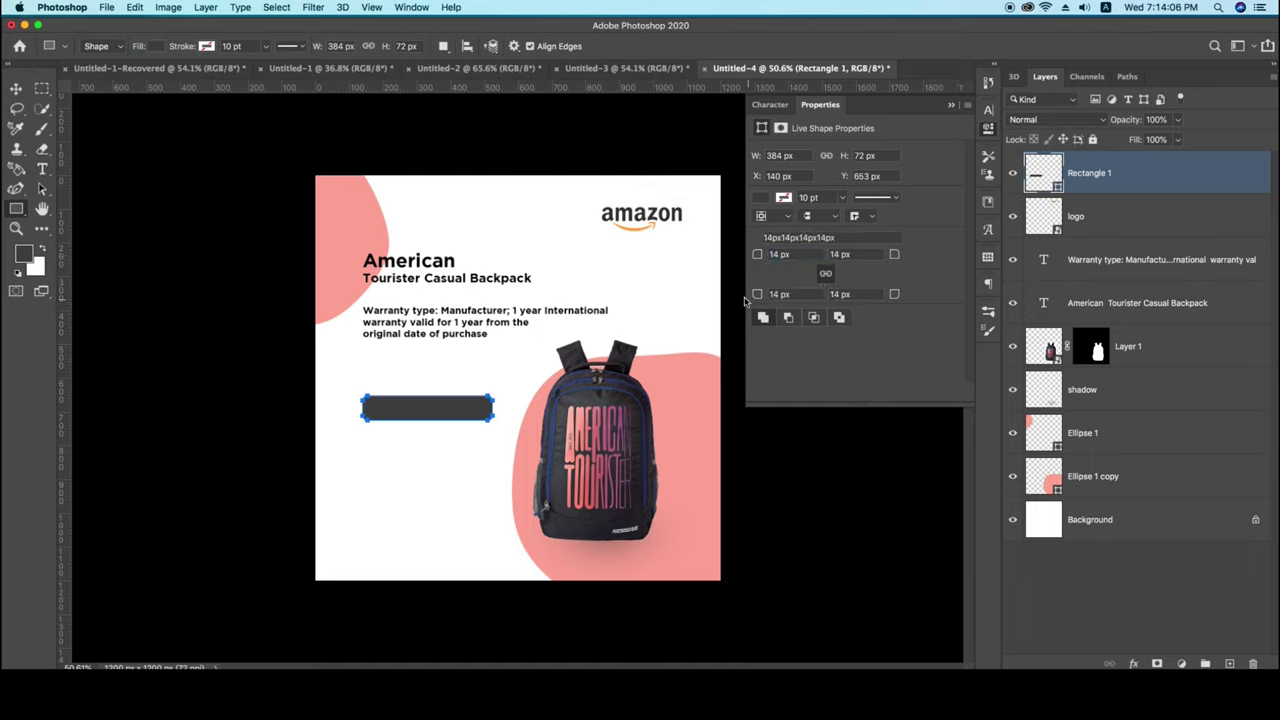
{"action": "left_click", "coordinate": [767, 258]}
{"action": "key", "text": "BackSpace"}
{"action": "key", "text": "Return"}
Fill the rectangle with salmon pink.
{"action": "left_click", "coordinate": [764, 198]}
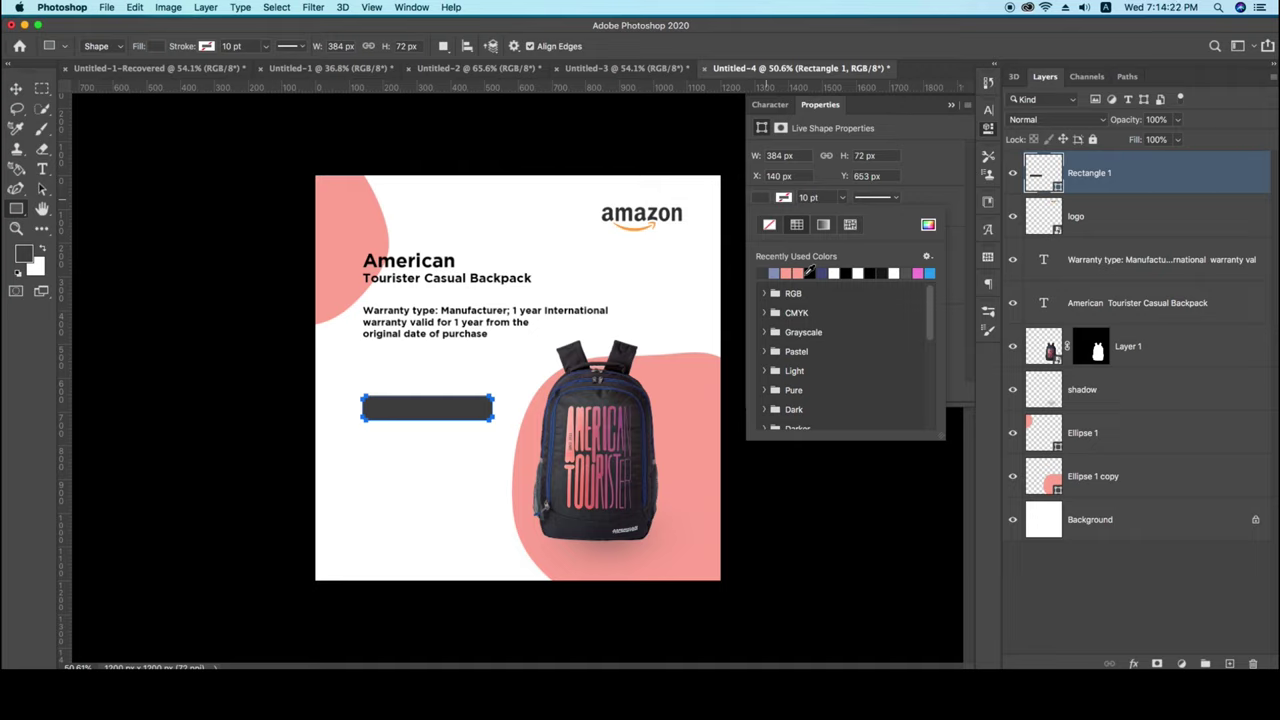
{"action": "left_click", "coordinate": [786, 273]}
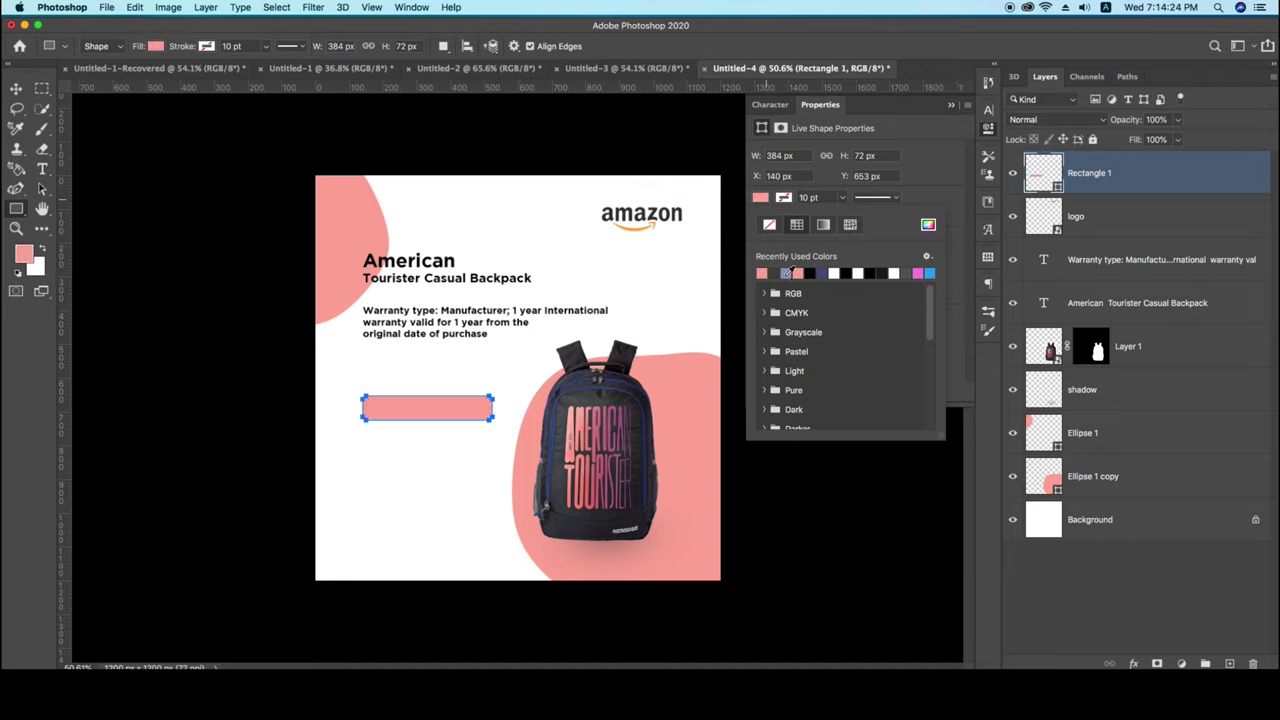
{"action": "left_click", "coordinate": [928, 226]}
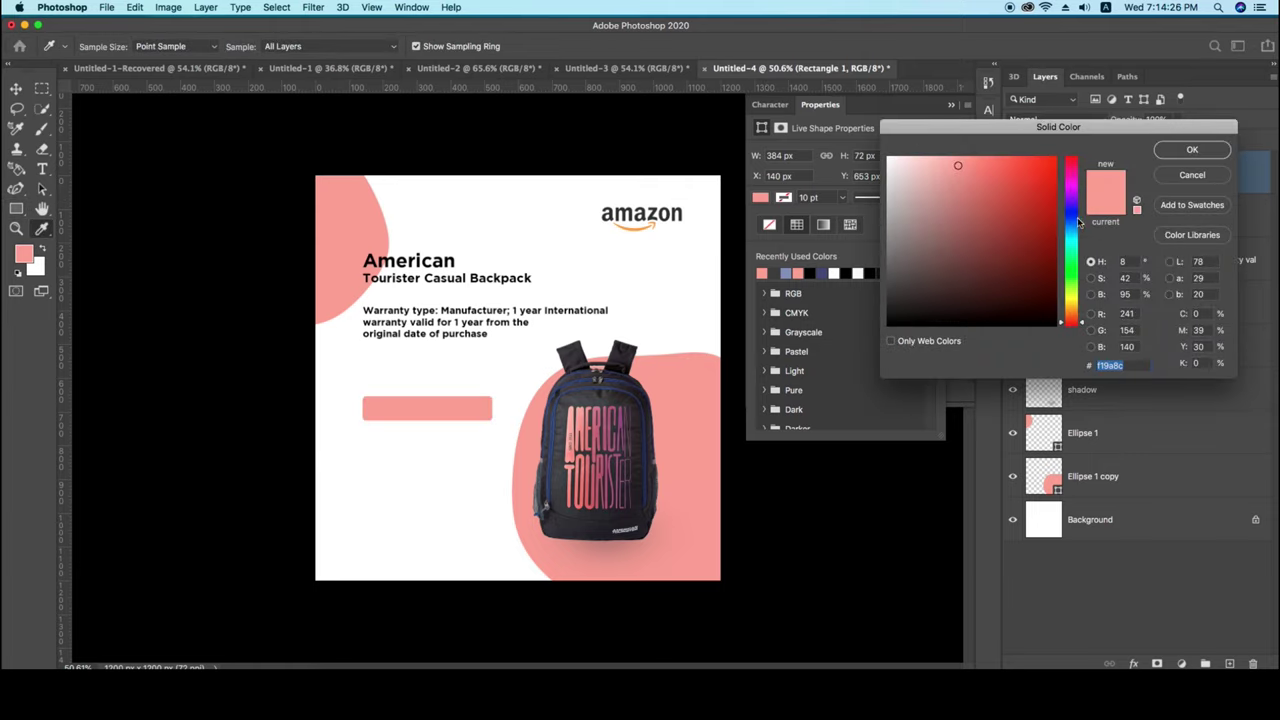
{"action": "left_click", "coordinate": [1192, 152]}
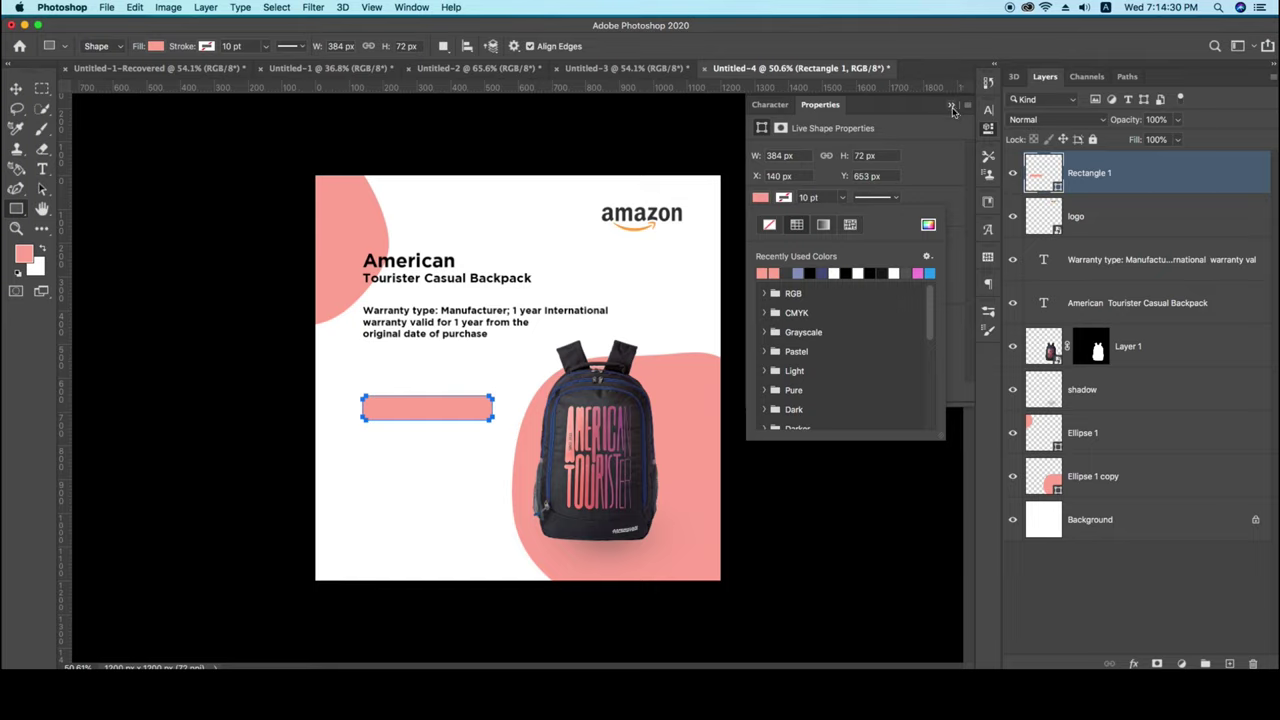
{"action": "left_click", "coordinate": [951, 106]}
{"action": "left_click", "coordinate": [951, 106]}
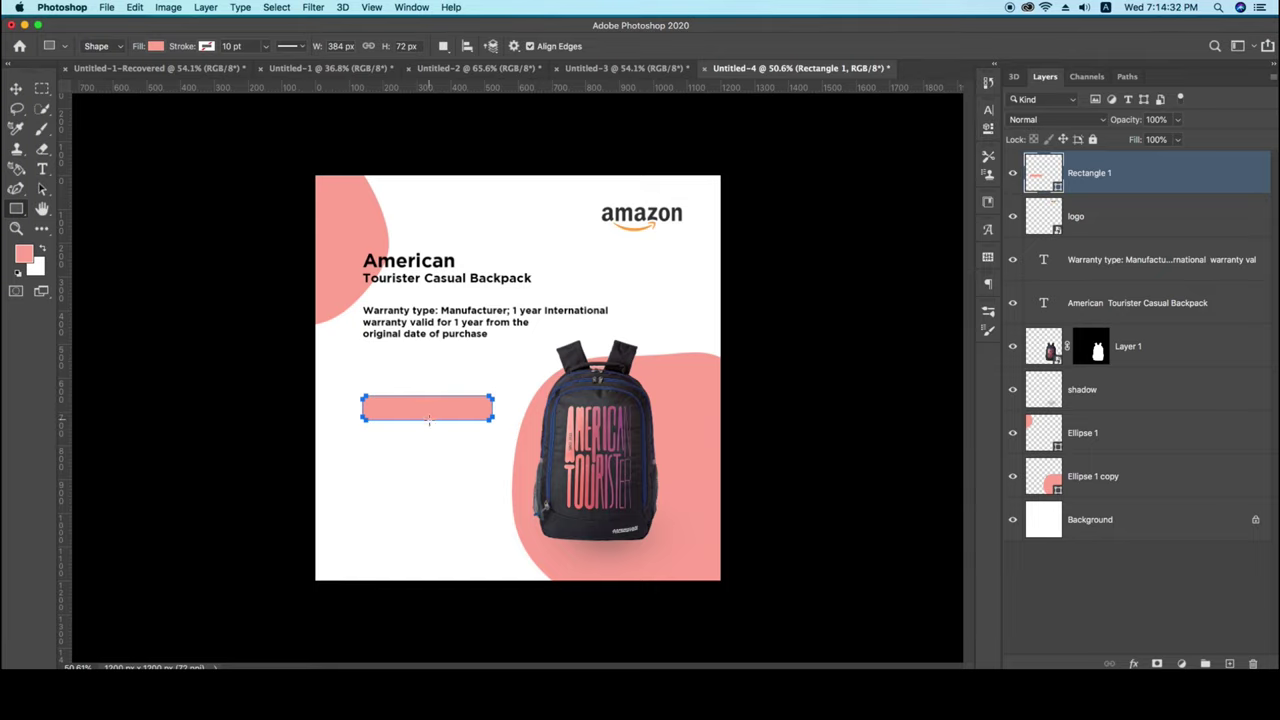
Type 'Buy Online' and move the text onto the pink rectangle.
{"action": "key", "text": "t"}
{"action": "left_click", "coordinate": [427, 416]}
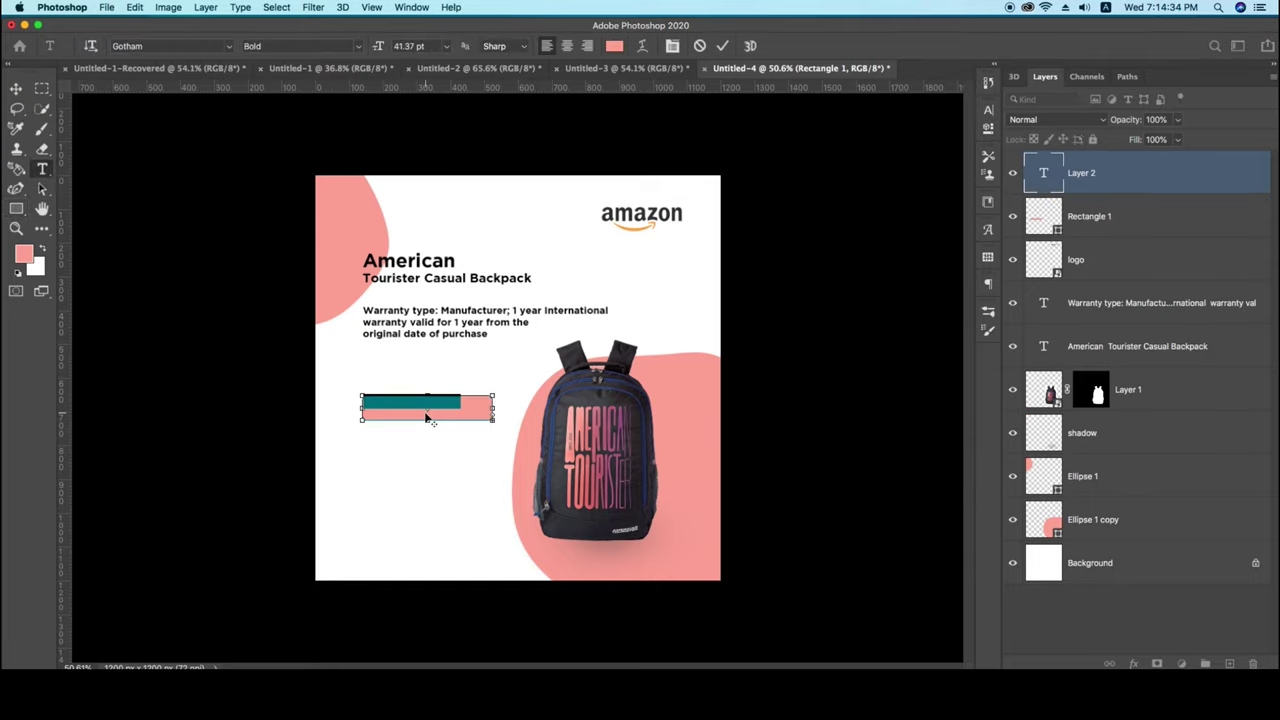
{"action": "left_click", "coordinate": [699, 45]}
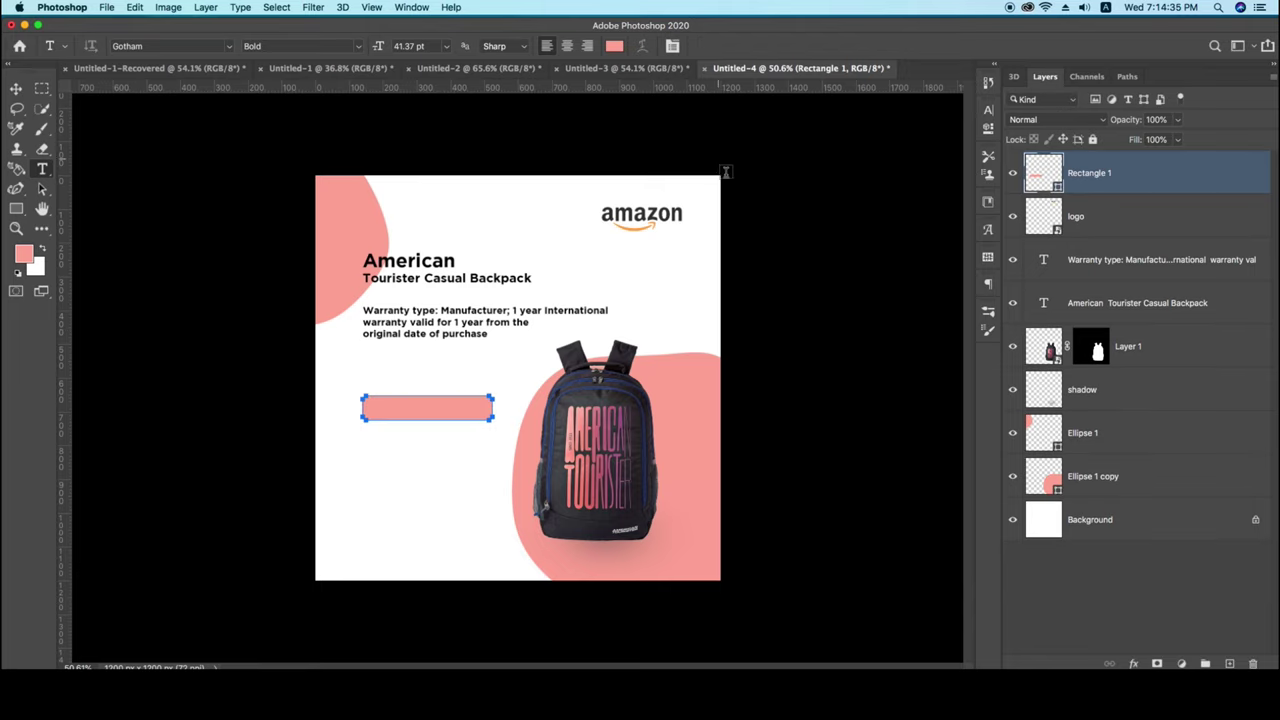
{"action": "left_click", "coordinate": [381, 475]}
{"action": "key", "text": "BackSpace"}
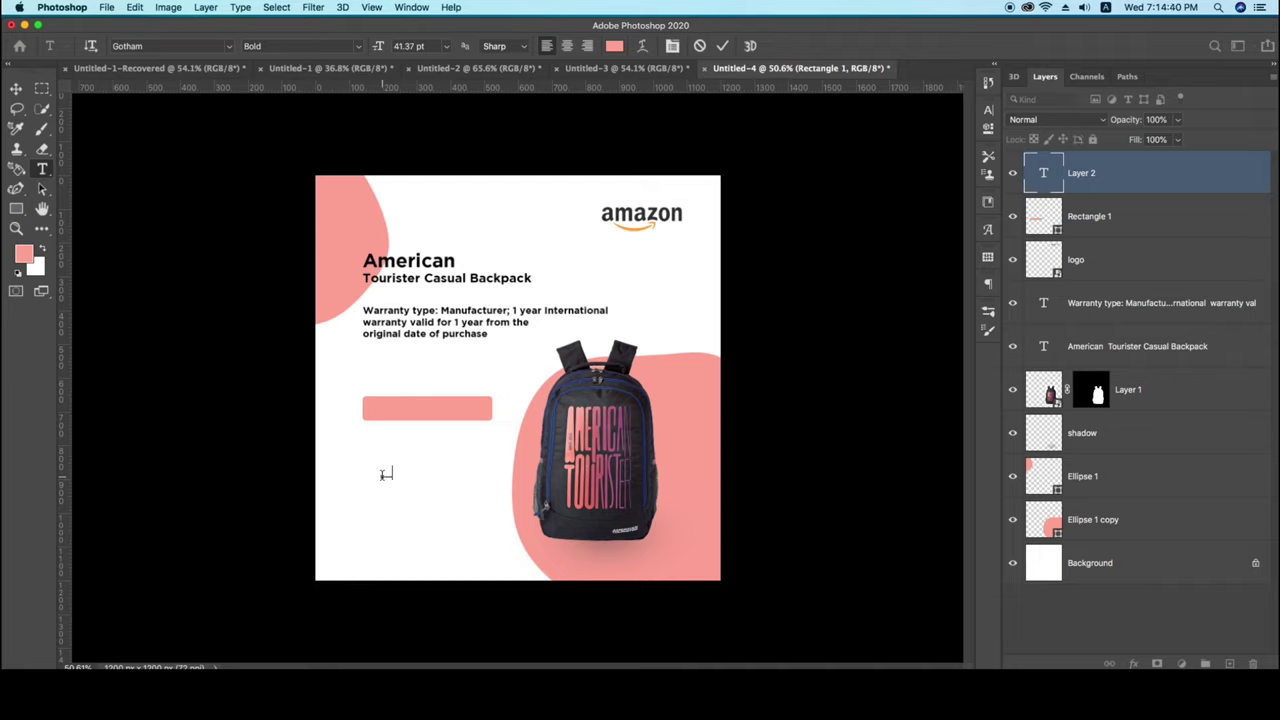
{"action": "type", "text": "BuyOnline"}
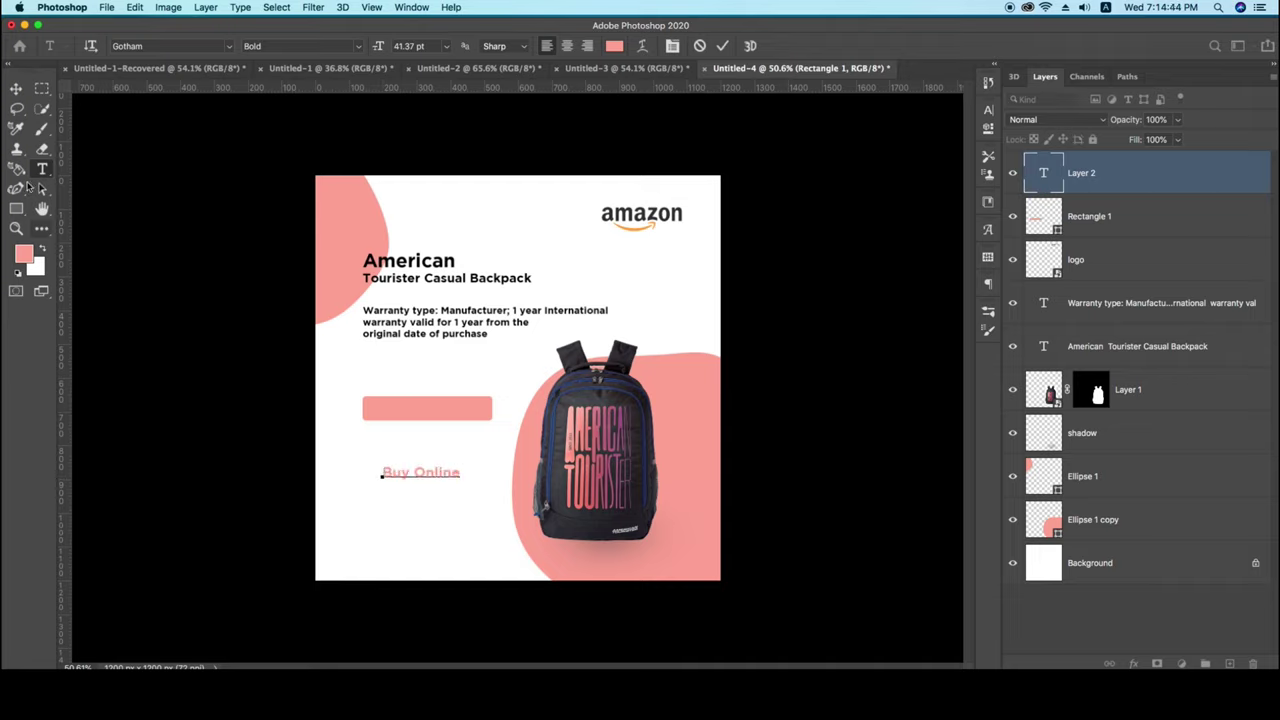
{"action": "left_click", "coordinate": [16, 89]}
{"action": "left_click_drag", "start_coordinate": [446, 477], "coordinate": [448, 412]}
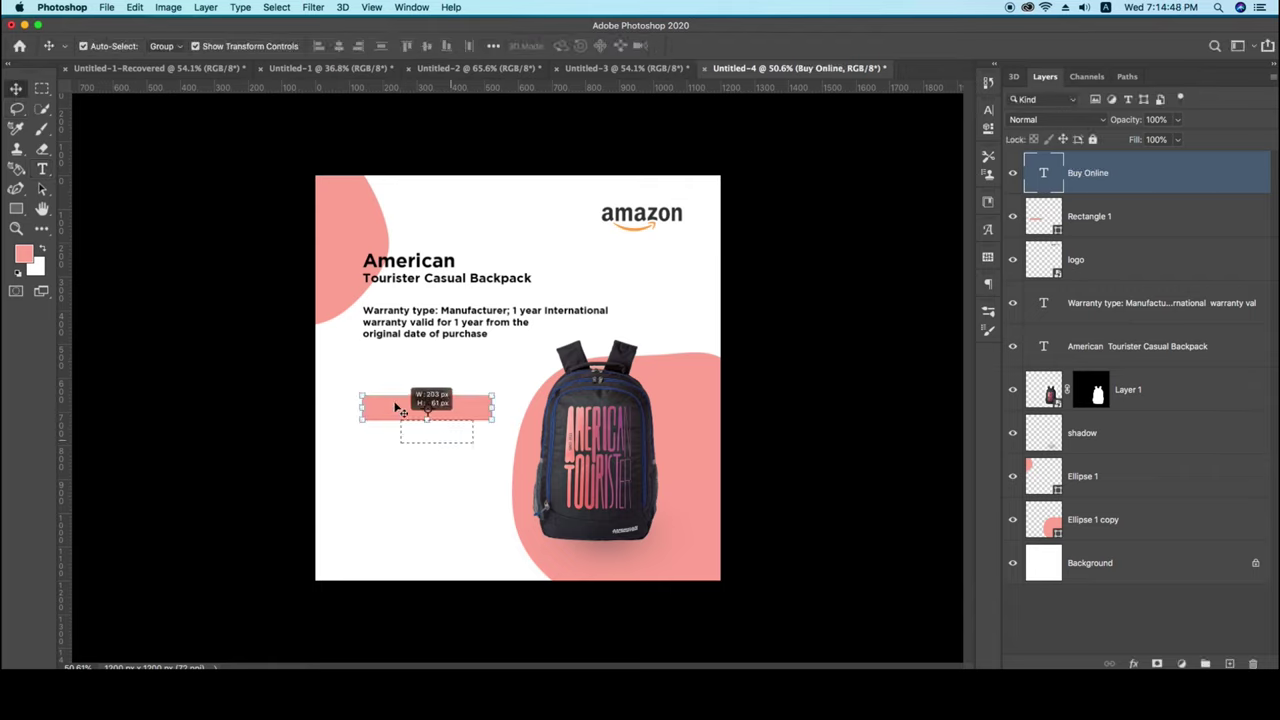
{"action": "left_click", "coordinate": [428, 412], "text": "shift"}
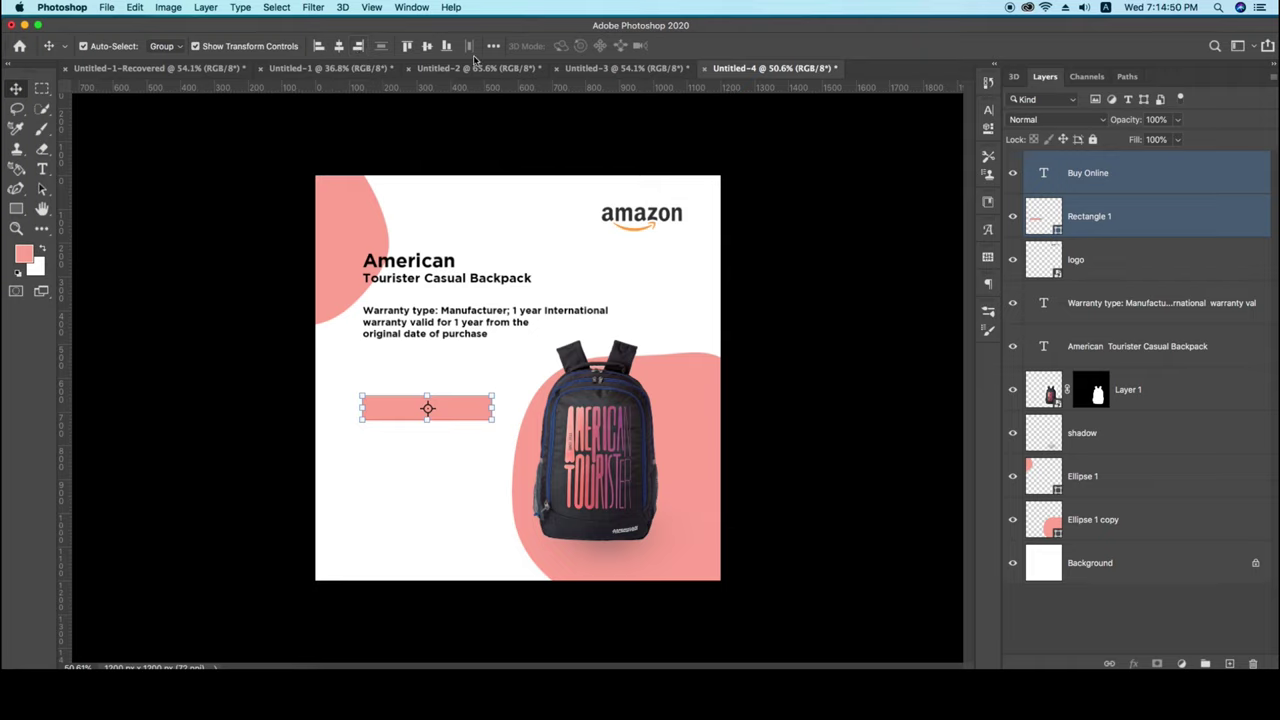
Make the Buy Online text white (#ffffff) and select it together with the rectangle.
{"action": "key", "text": "ctrl+alt+a"}
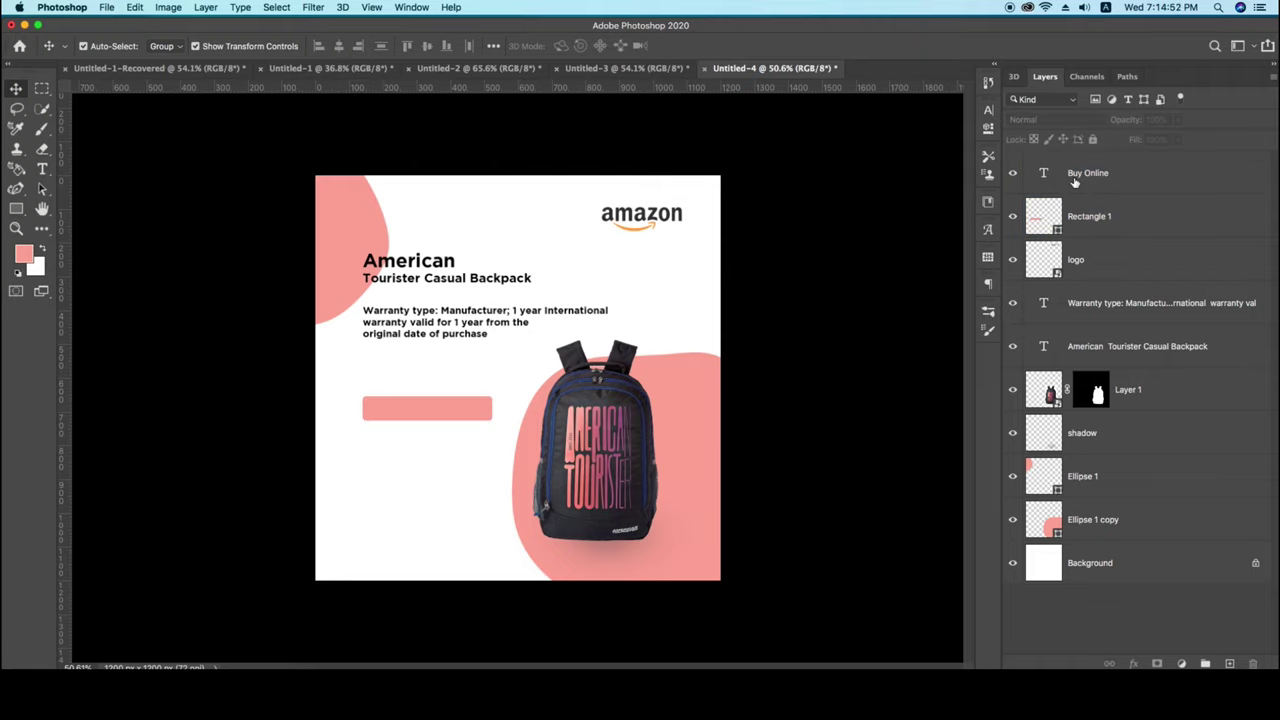
{"action": "left_click", "coordinate": [1074, 181]}
{"action": "key", "text": "t"}
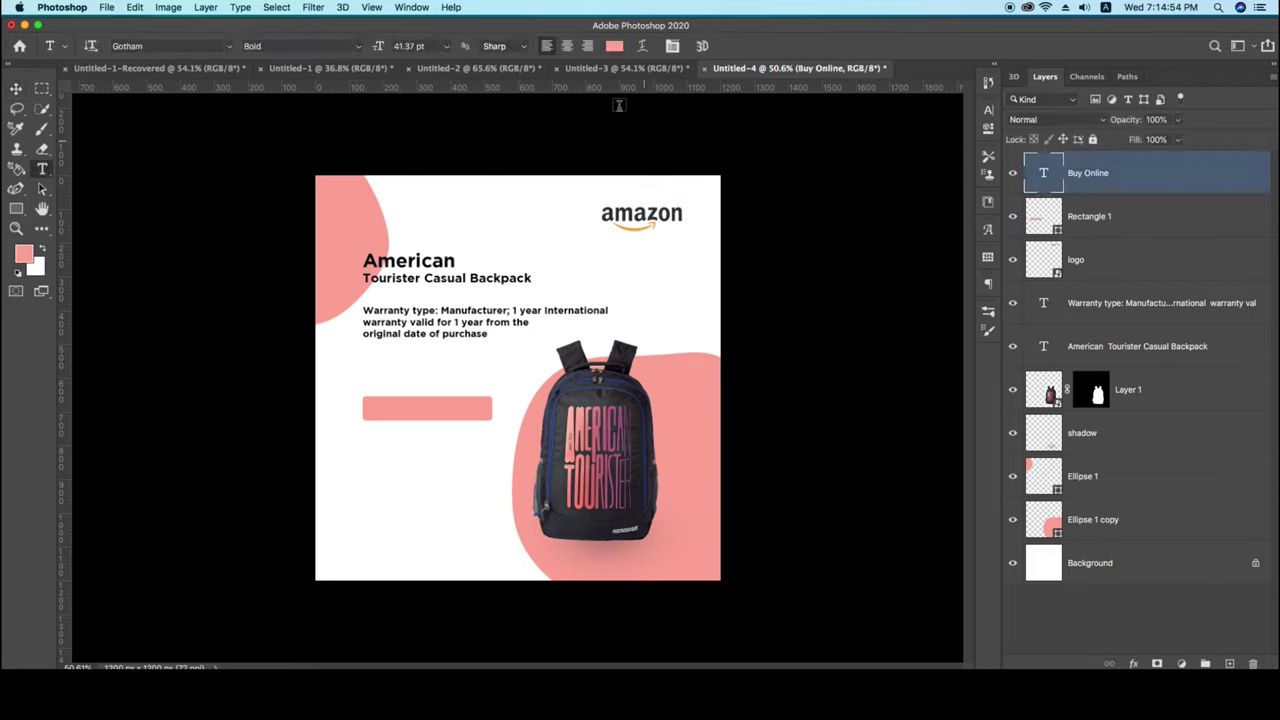
{"action": "left_click", "coordinate": [614, 46]}
{"action": "left_click", "coordinate": [694, 327]}
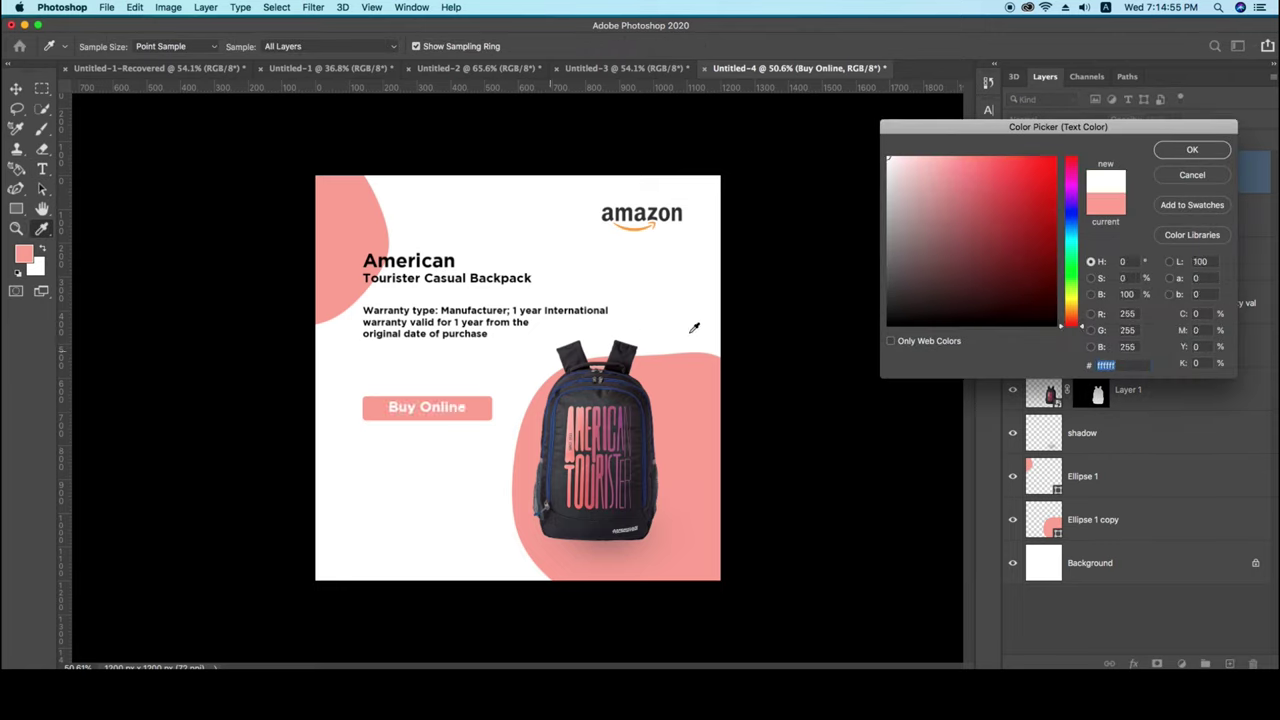
{"action": "left_click", "coordinate": [1219, 153]}
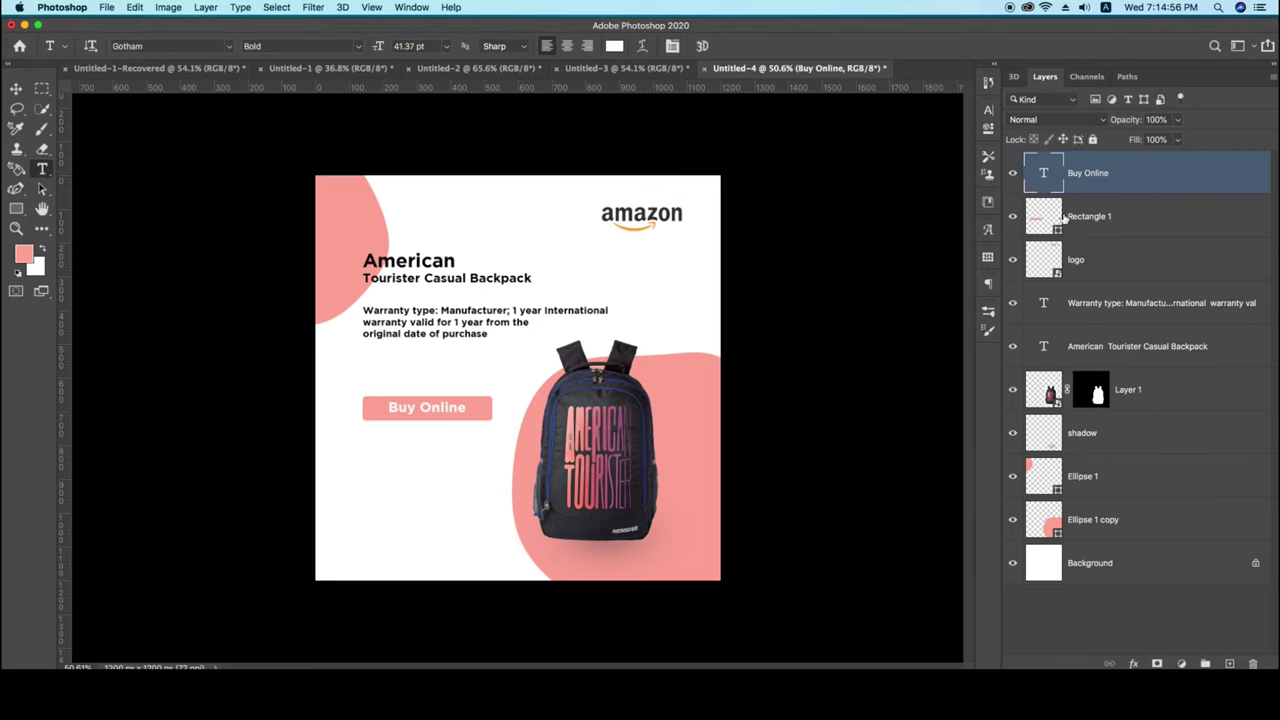
{"action": "left_click", "coordinate": [16, 90]}
{"action": "left_click", "coordinate": [234, 309]}
{"action": "mouse_move", "coordinate": [462, 490]}
{"action": "left_mouse_down"}
{"action": "mouse_move", "coordinate": [396, 398]}
{"action": "mouse_move", "coordinate": [447, 479]}
{"action": "mouse_move", "coordinate": [474, 474]}
{"action": "mouse_move", "coordinate": [446, 457]}
{"action": "left_mouse_up"}
Apply the button resize, then move the title text and the coral blob slightly lower.
{"action": "left_click", "coordinate": [770, 45]}
{"action": "left_click", "coordinate": [840, 292]}
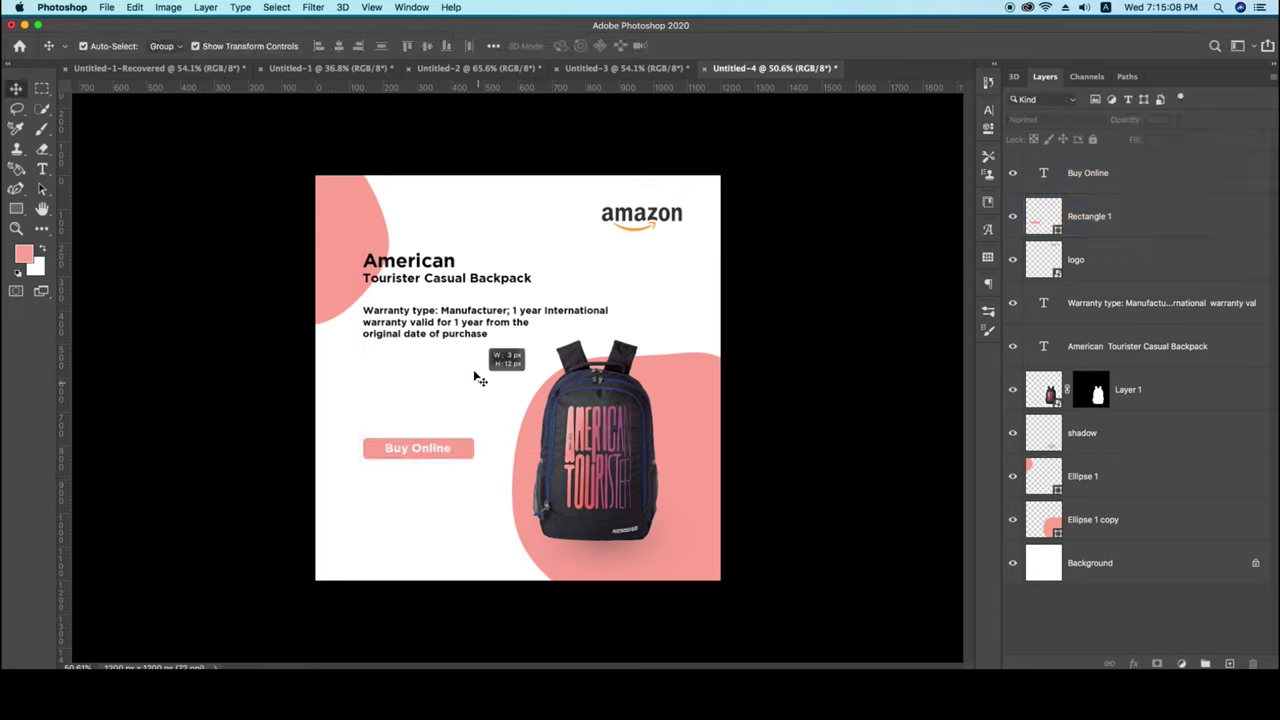
{"action": "mouse_move", "coordinate": [610, 306]}
{"action": "left_mouse_down"}
{"action": "mouse_move", "coordinate": [430, 262]}
{"action": "mouse_move", "coordinate": [432, 291]}
{"action": "left_mouse_up"}
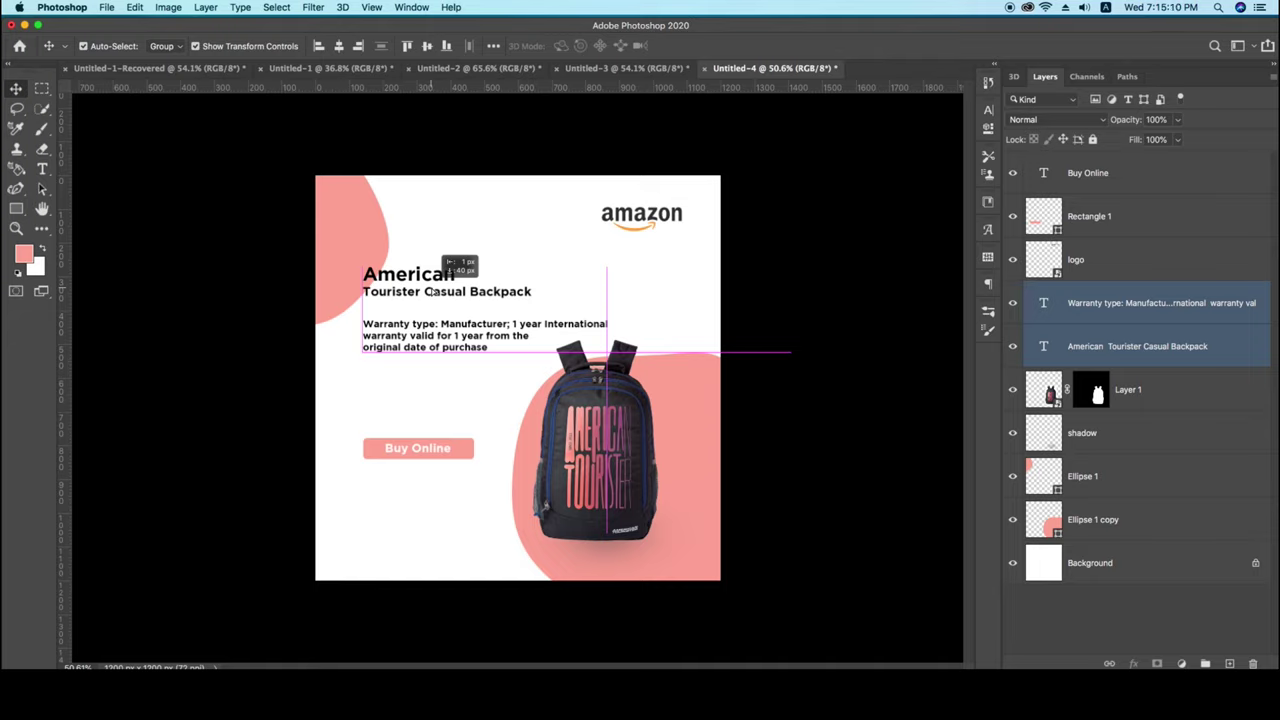
{"action": "left_click", "coordinate": [798, 242]}
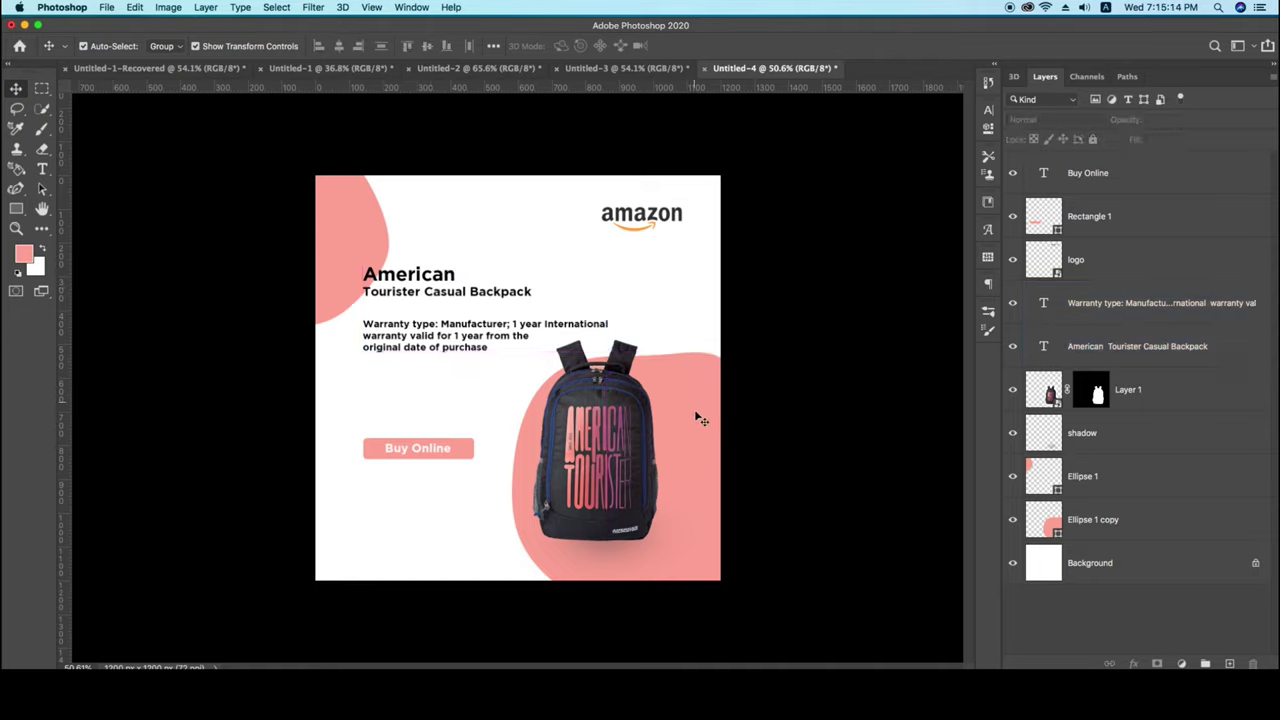
{"action": "left_click_drag", "start_coordinate": [697, 417], "coordinate": [684, 437]}
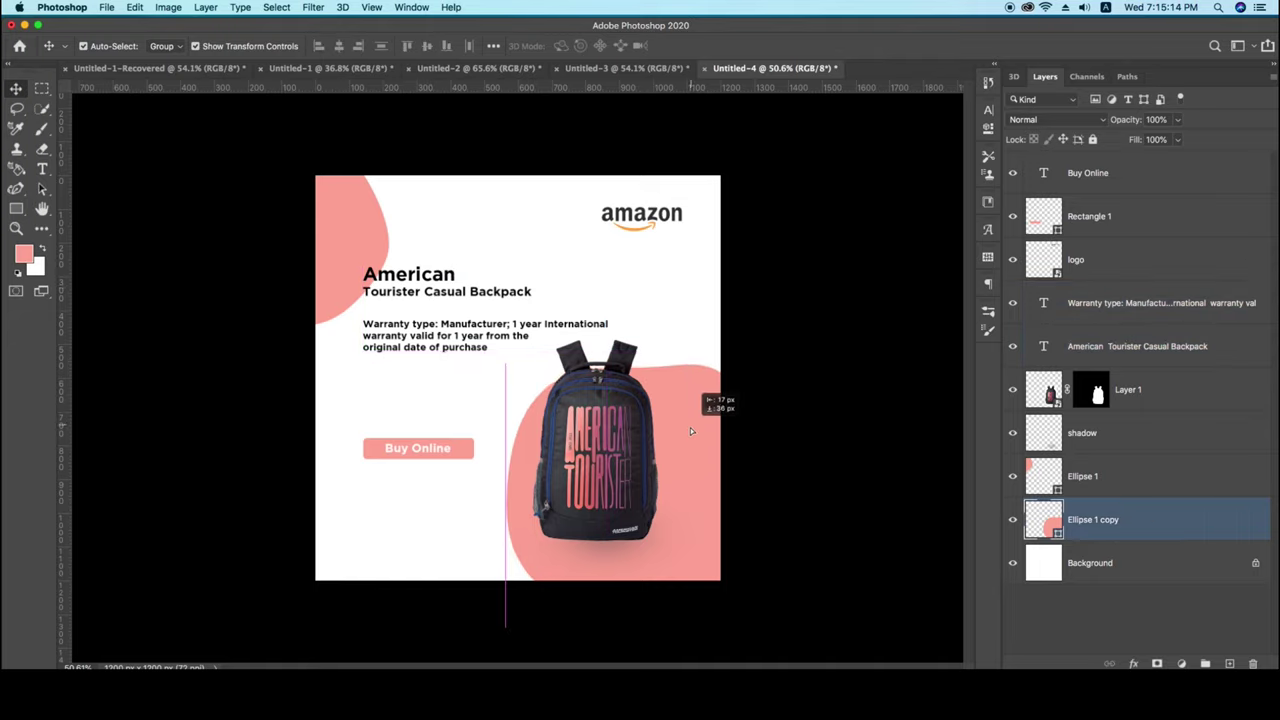
{"action": "left_click", "coordinate": [849, 372]}
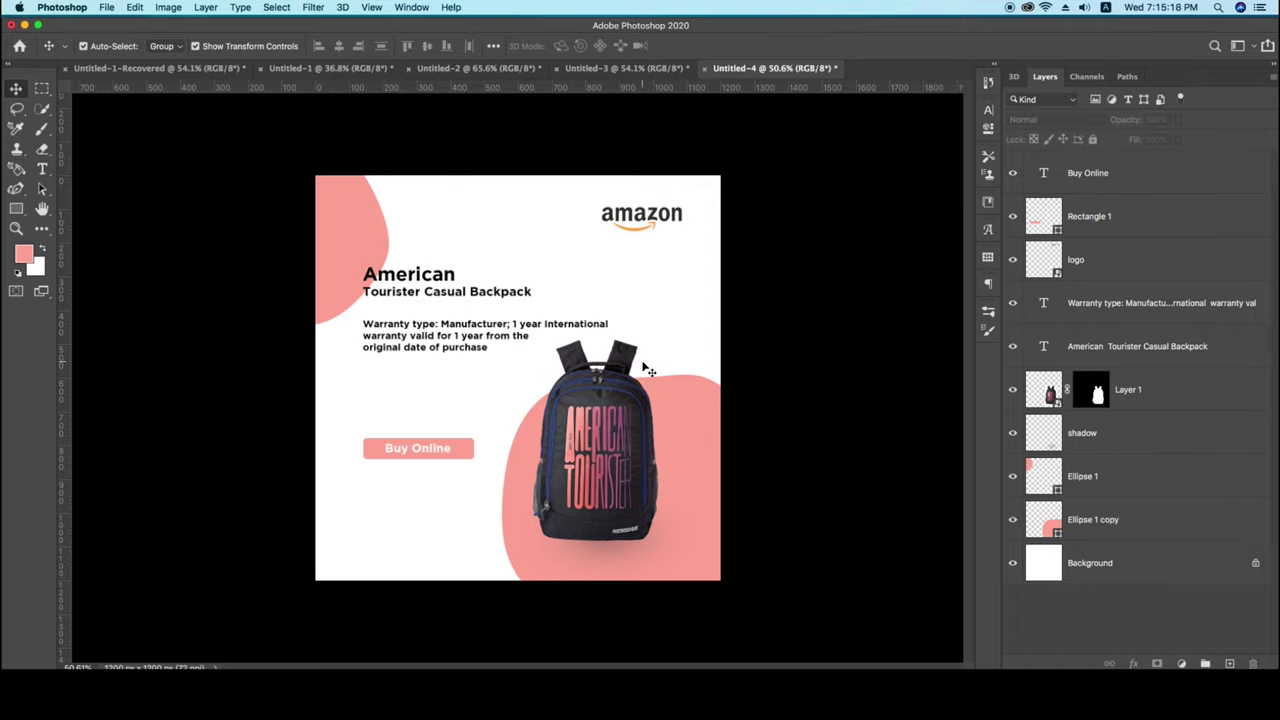
Set the Buy Online label to Gotham Light and reselect it with the button box.
{"action": "left_click", "coordinate": [443, 451]}
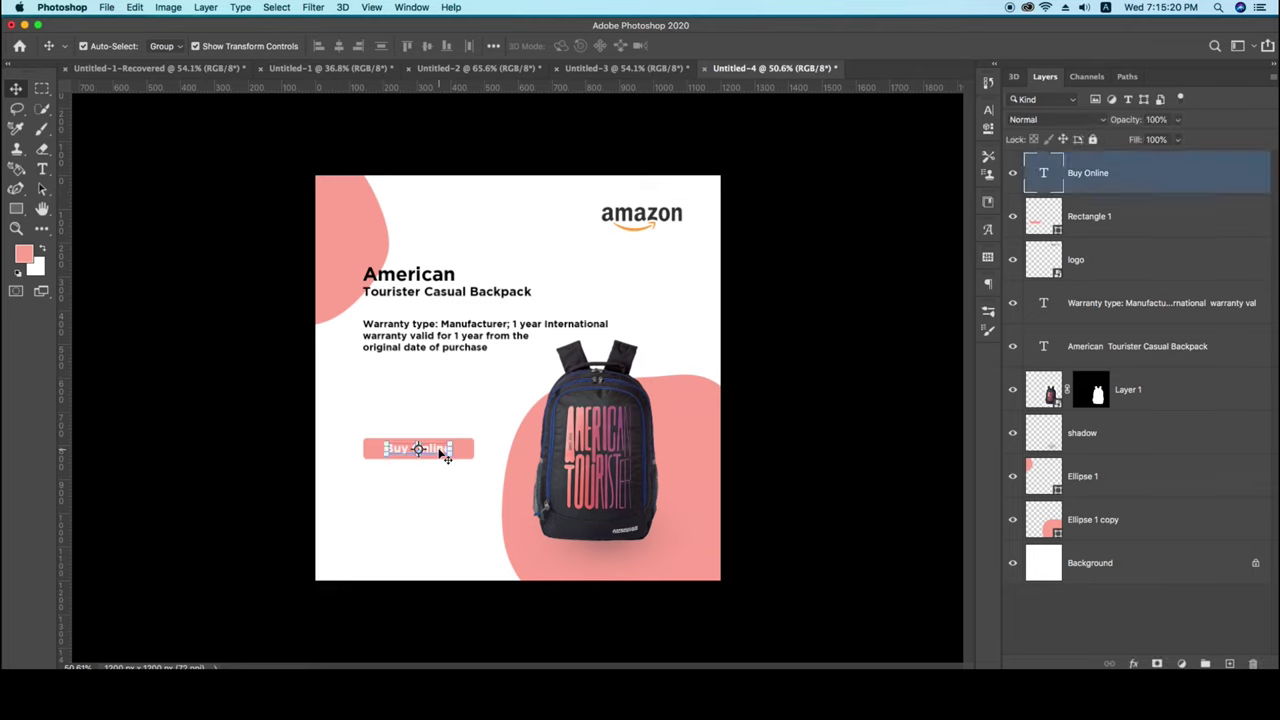
{"action": "key", "text": "t"}
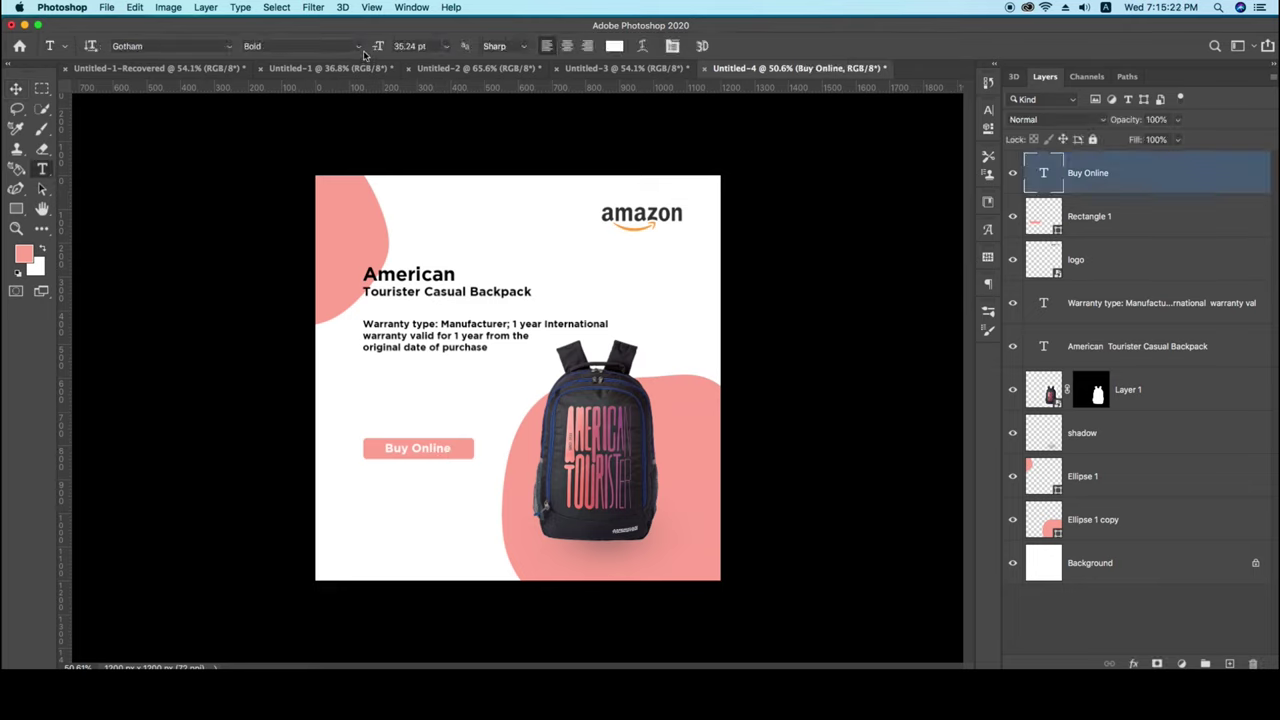
{"action": "left_click", "coordinate": [330, 46]}
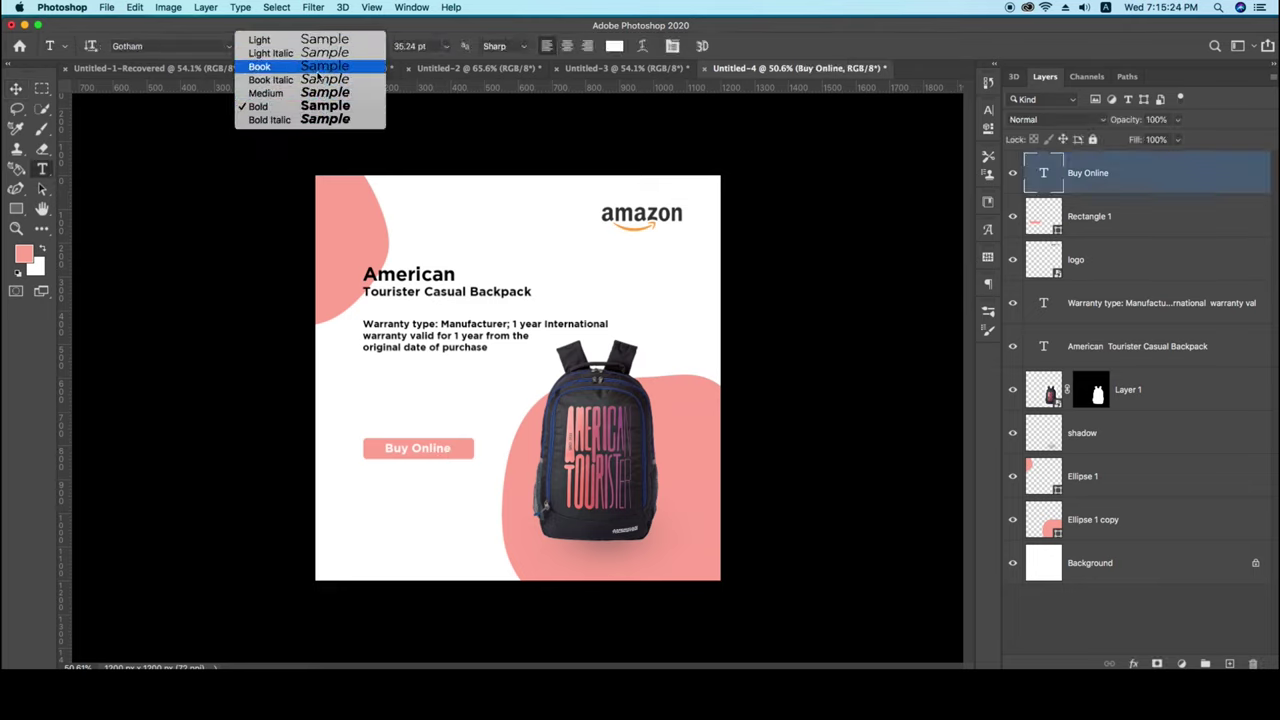
{"action": "left_click", "coordinate": [313, 40]}
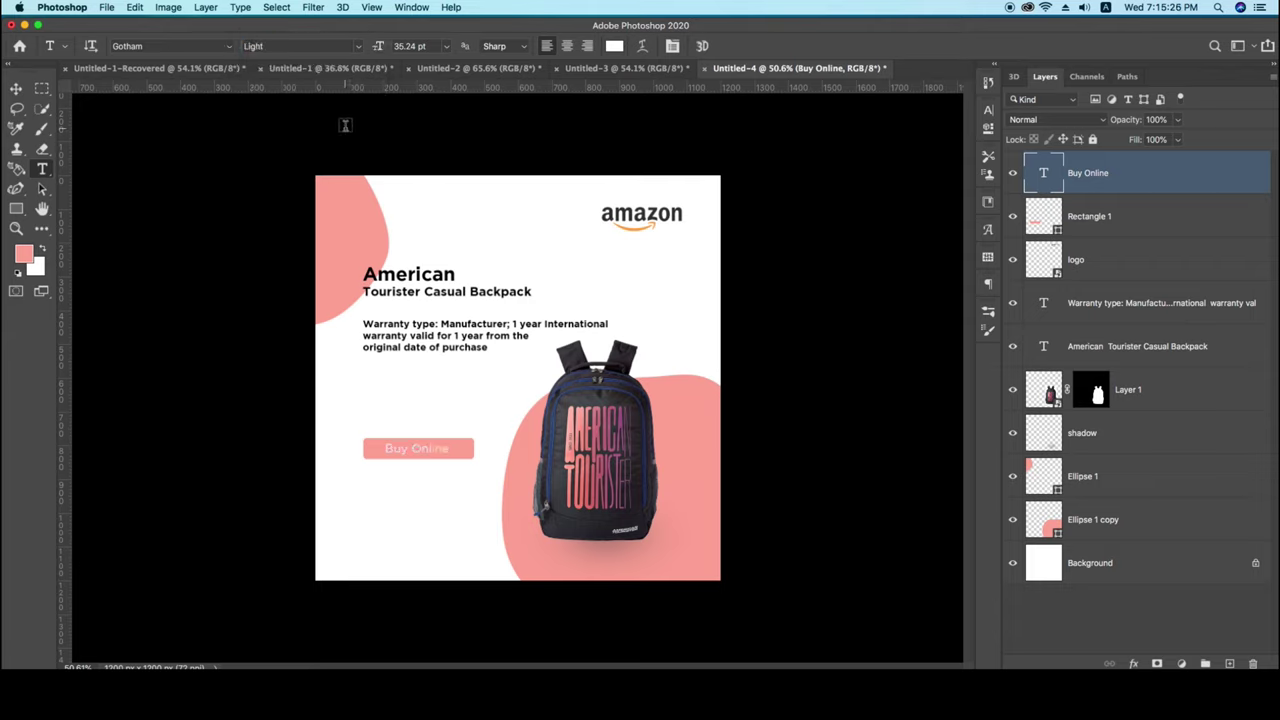
{"action": "left_click", "coordinate": [17, 89]}
{"action": "left_click", "coordinate": [133, 273]}
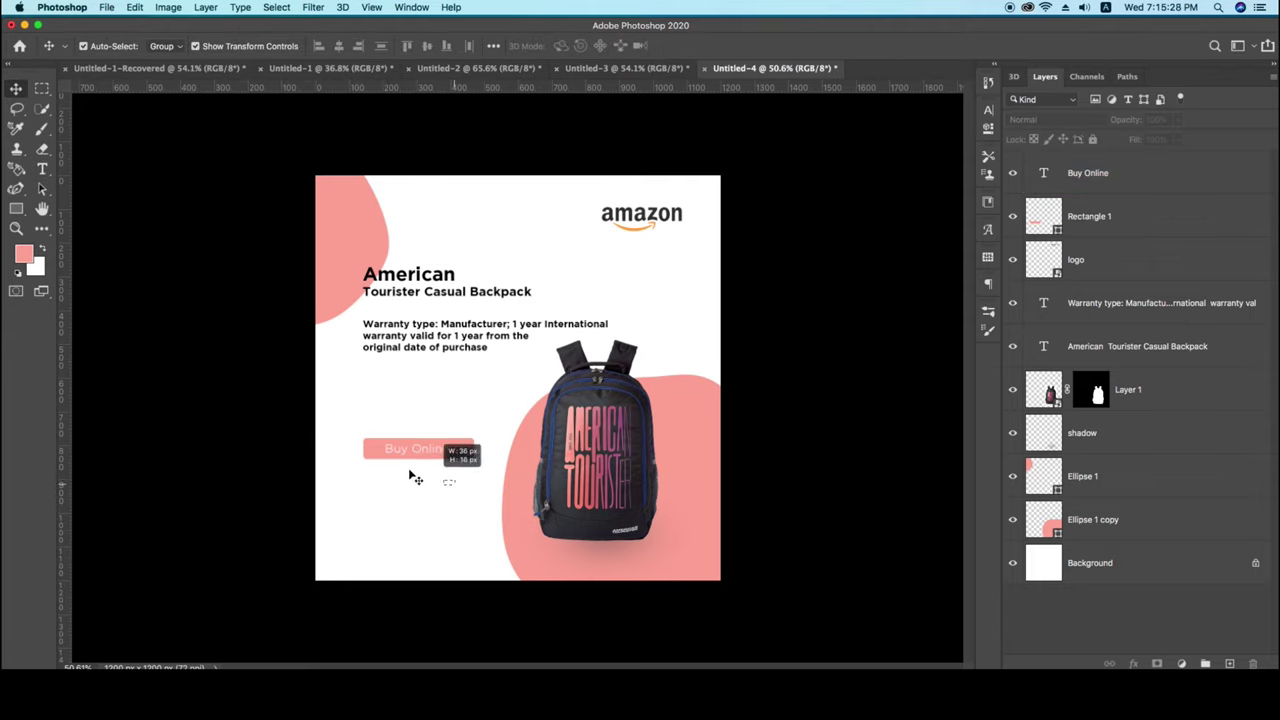
{"action": "left_click_drag", "start_coordinate": [466, 494], "coordinate": [395, 400]}
{"action": "left_click_drag", "start_coordinate": [444, 453], "coordinate": [445, 453]}
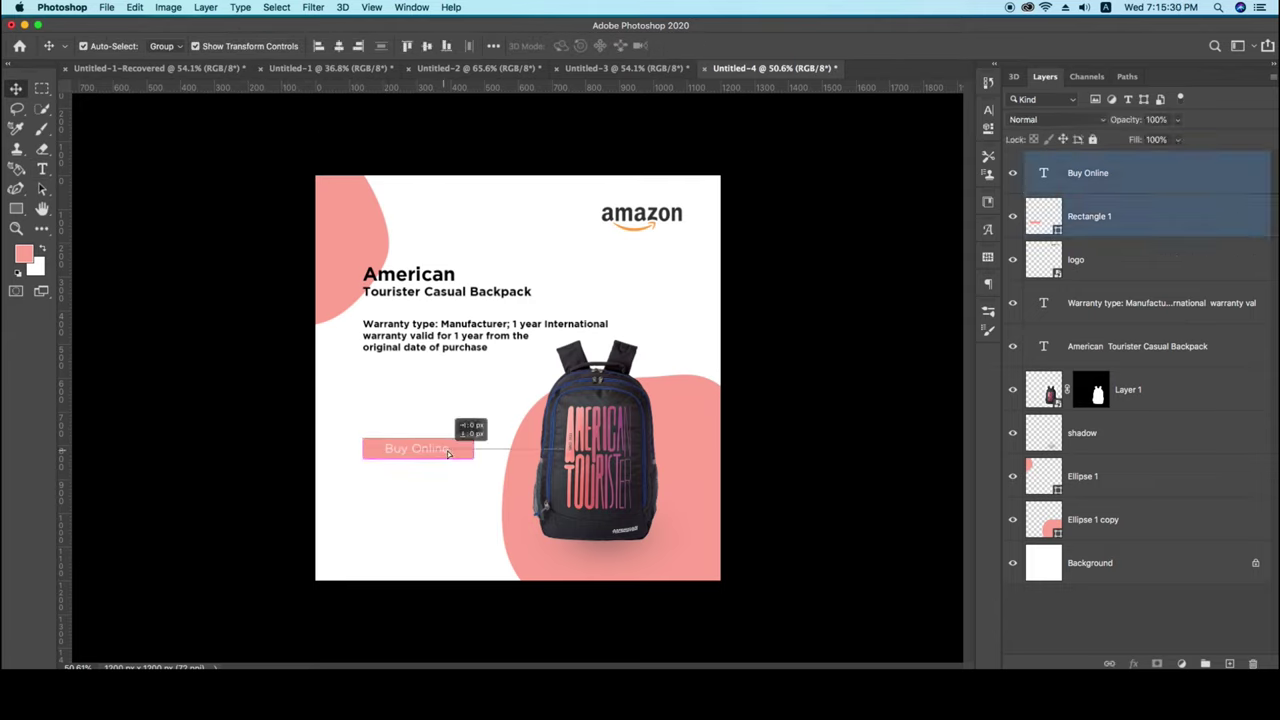
Lower the warranty text slightly and enlarge the American Tourister title to 122%.
{"action": "left_click", "coordinate": [484, 336]}
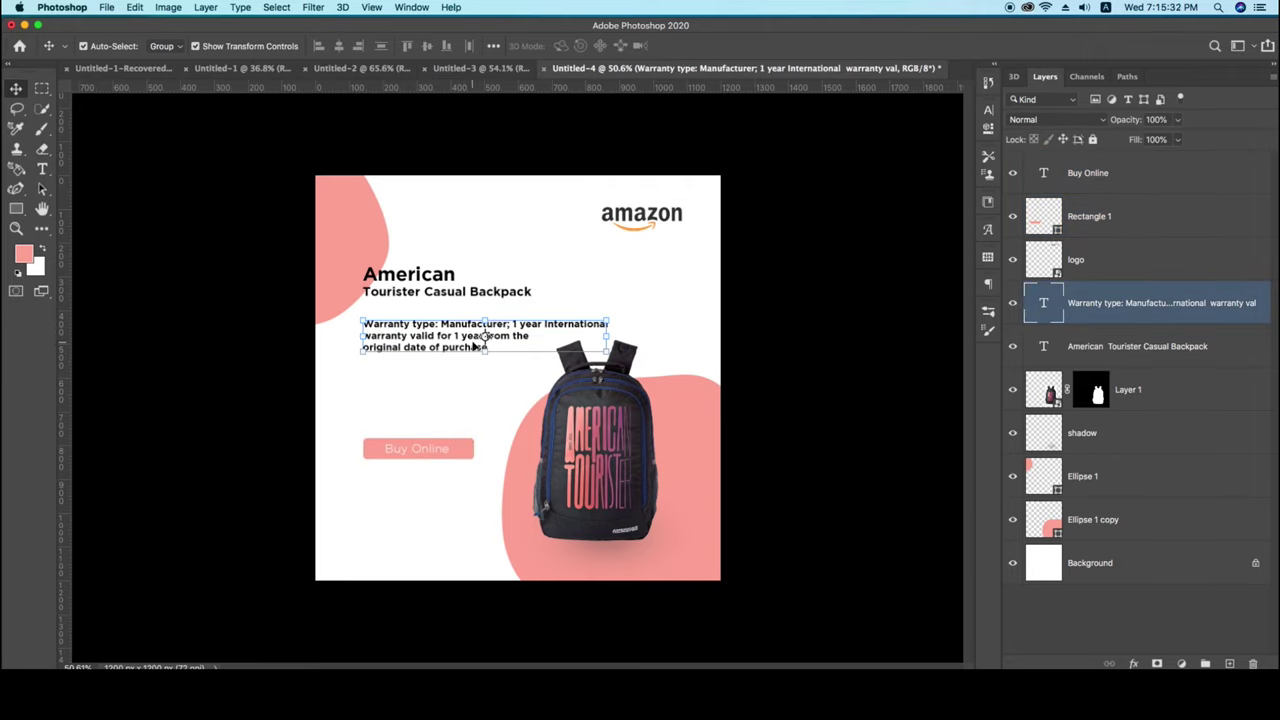
{"action": "left_click_drag", "start_coordinate": [449, 337], "coordinate": [449, 344]}
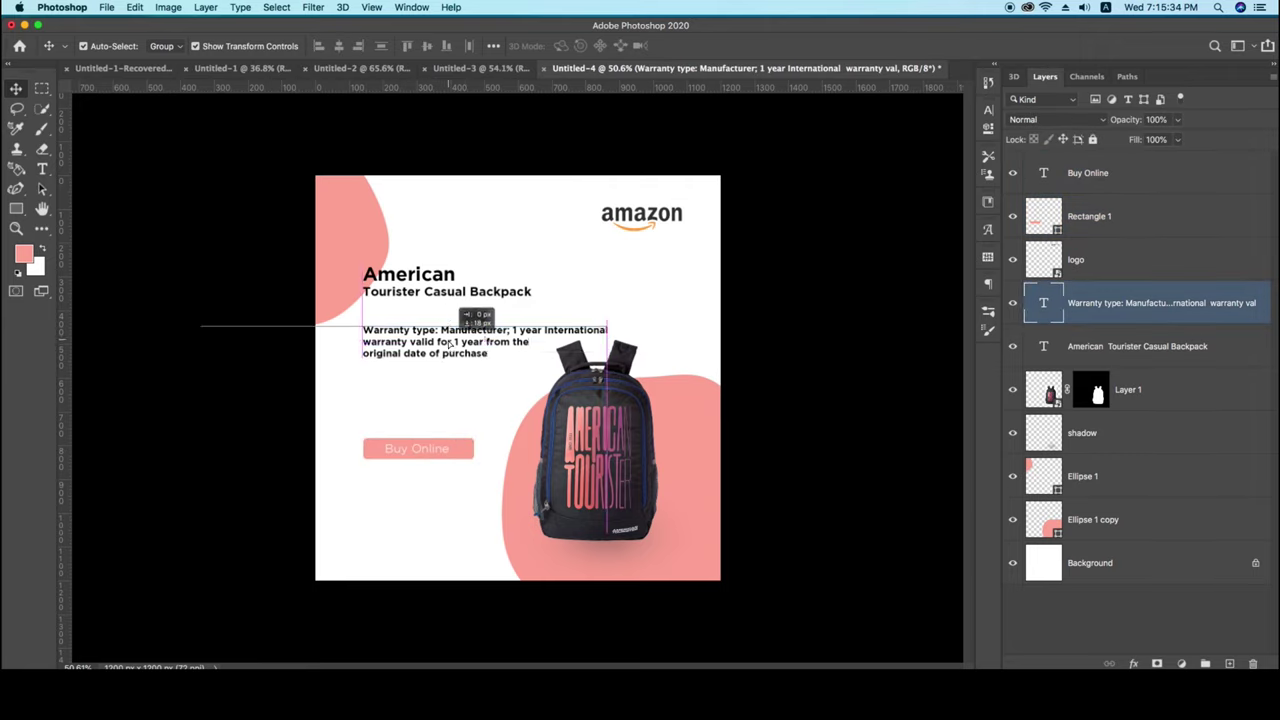
{"action": "left_click", "coordinate": [431, 285]}
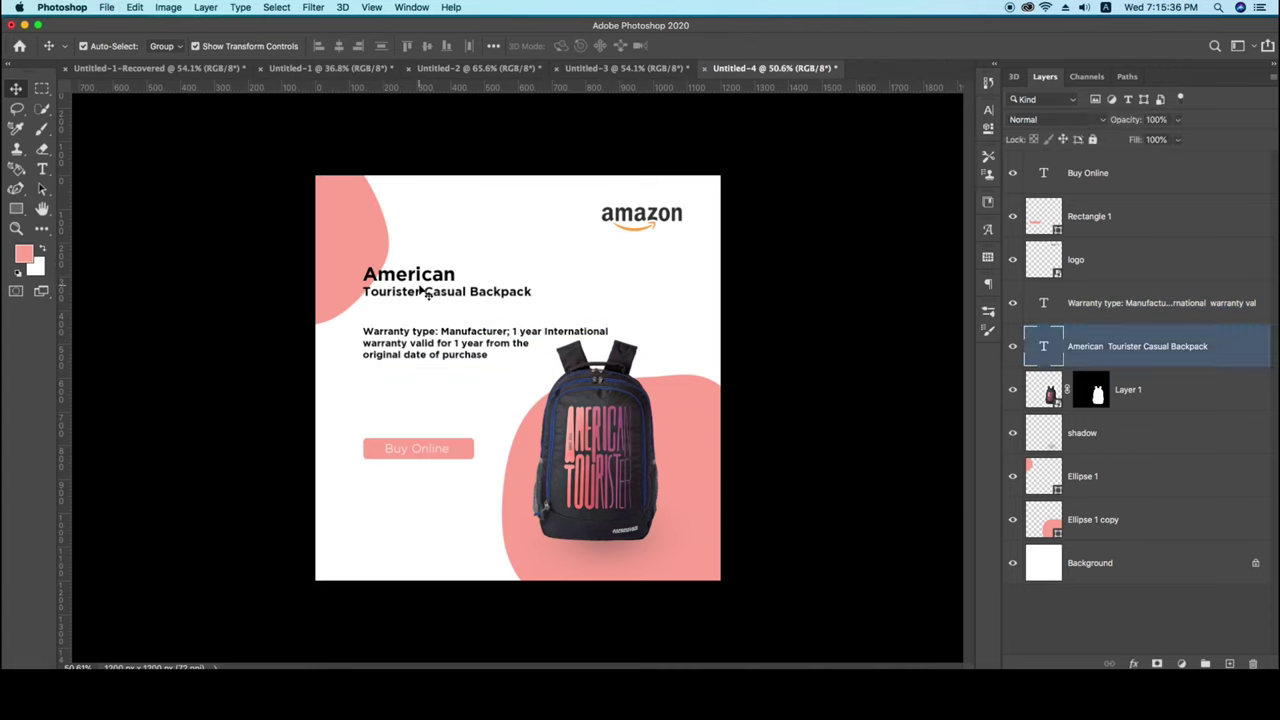
{"action": "left_click_drag", "start_coordinate": [530, 285], "coordinate": [567, 288]}
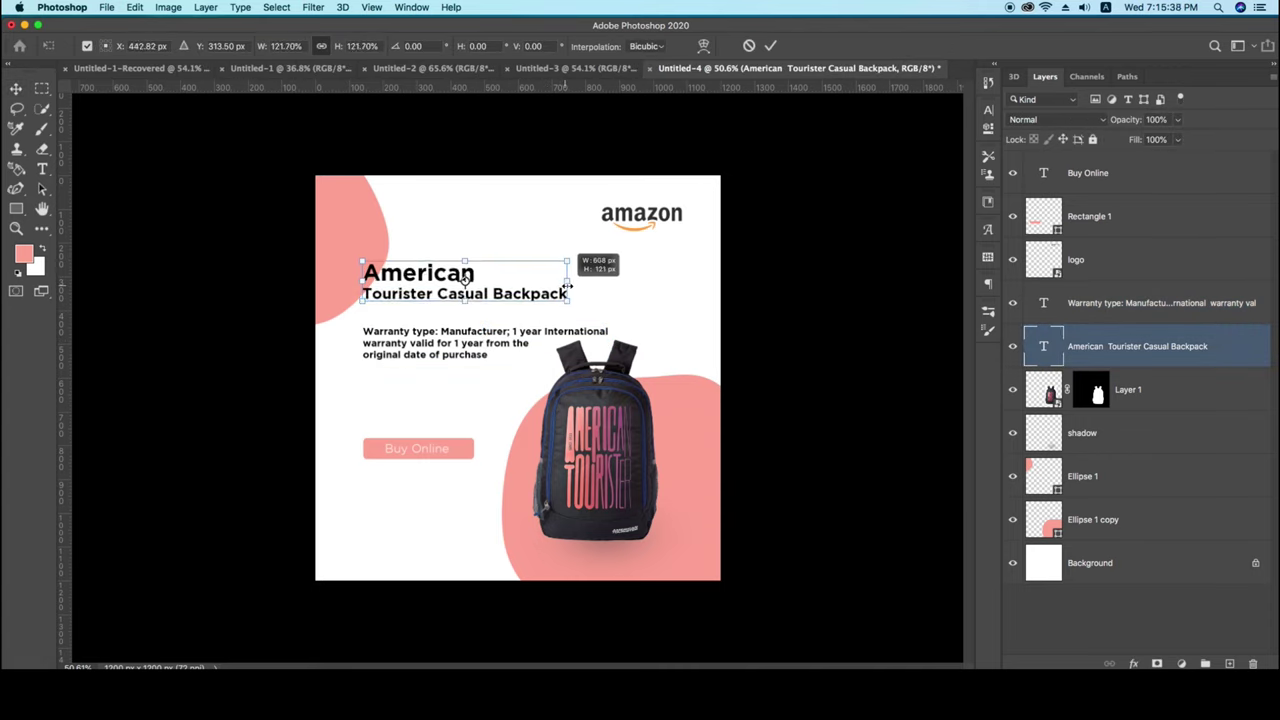
{"action": "left_click", "coordinate": [770, 45]}
{"action": "left_click_drag", "start_coordinate": [432, 280], "coordinate": [432, 283]}
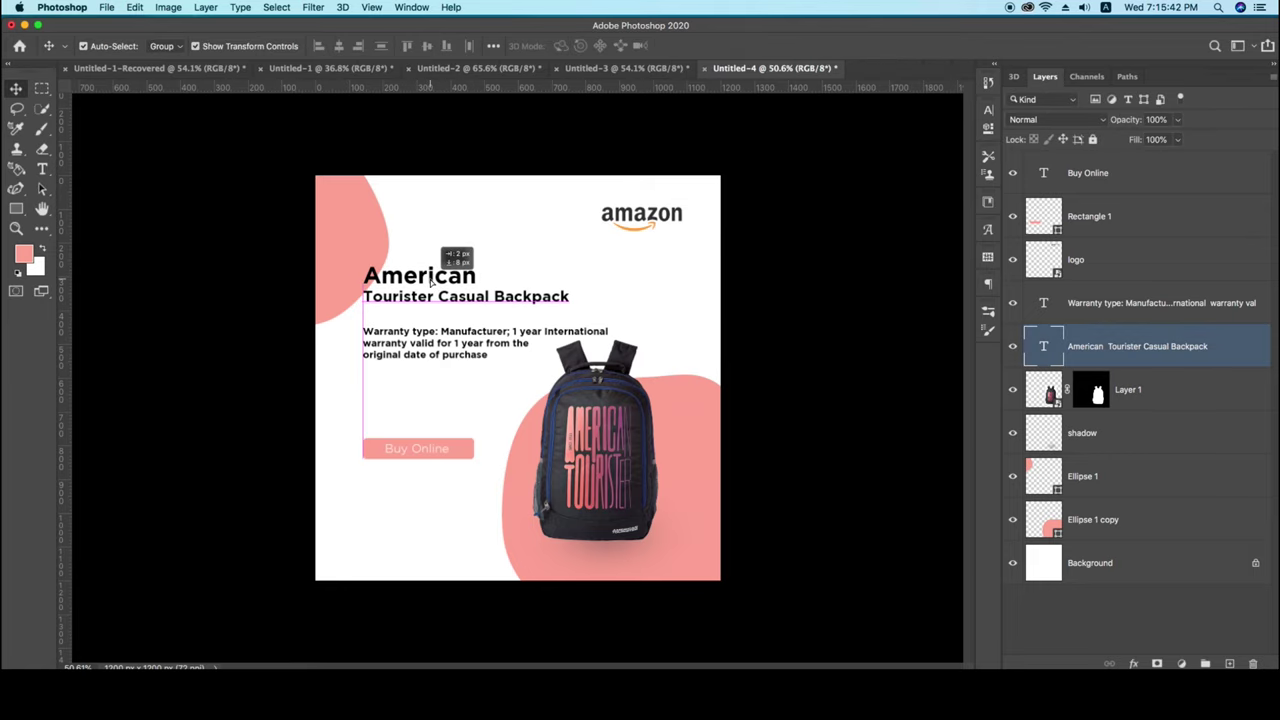
{"action": "left_click", "coordinate": [500, 405]}
Add a vertical guide near 102.5 px and a horizontal guide near the top edge.
{"action": "scroll", "coordinate": [516, 407], "scroll_direction": "down", "scroll_amount": 2}
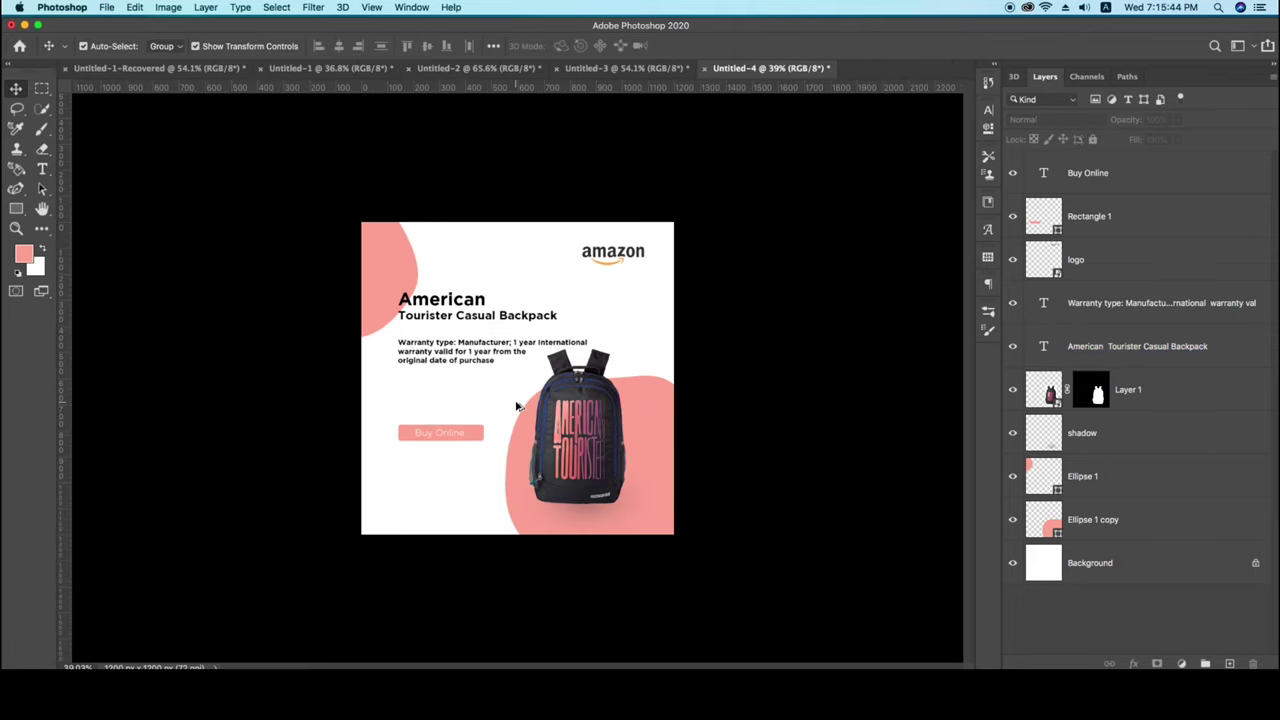
{"action": "scroll", "coordinate": [516, 407], "scroll_direction": "down", "scroll_amount": 2}
{"action": "scroll", "coordinate": [516, 407], "scroll_direction": "up", "scroll_amount": 1}
{"action": "scroll", "coordinate": [516, 407], "scroll_direction": "up", "scroll_amount": 1}
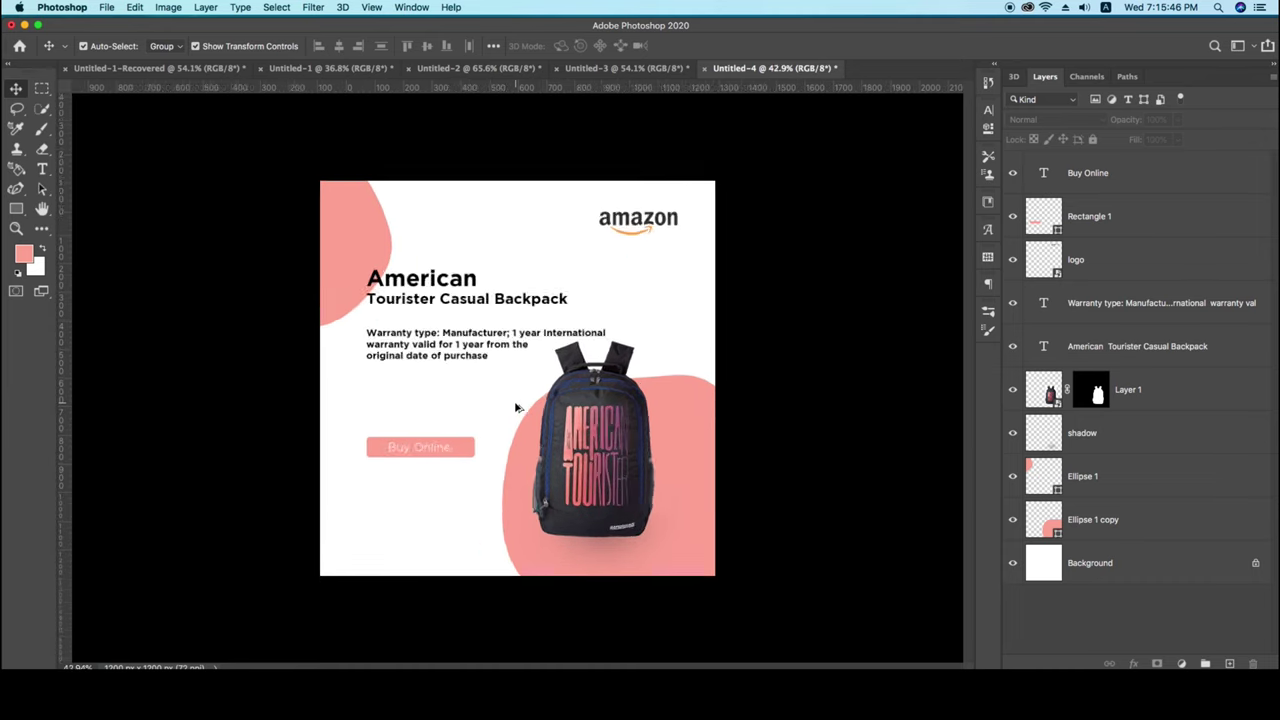
{"action": "scroll", "coordinate": [516, 407], "scroll_direction": "up", "scroll_amount": 1}
{"action": "scroll", "coordinate": [516, 407], "scroll_direction": "down", "scroll_amount": 1}
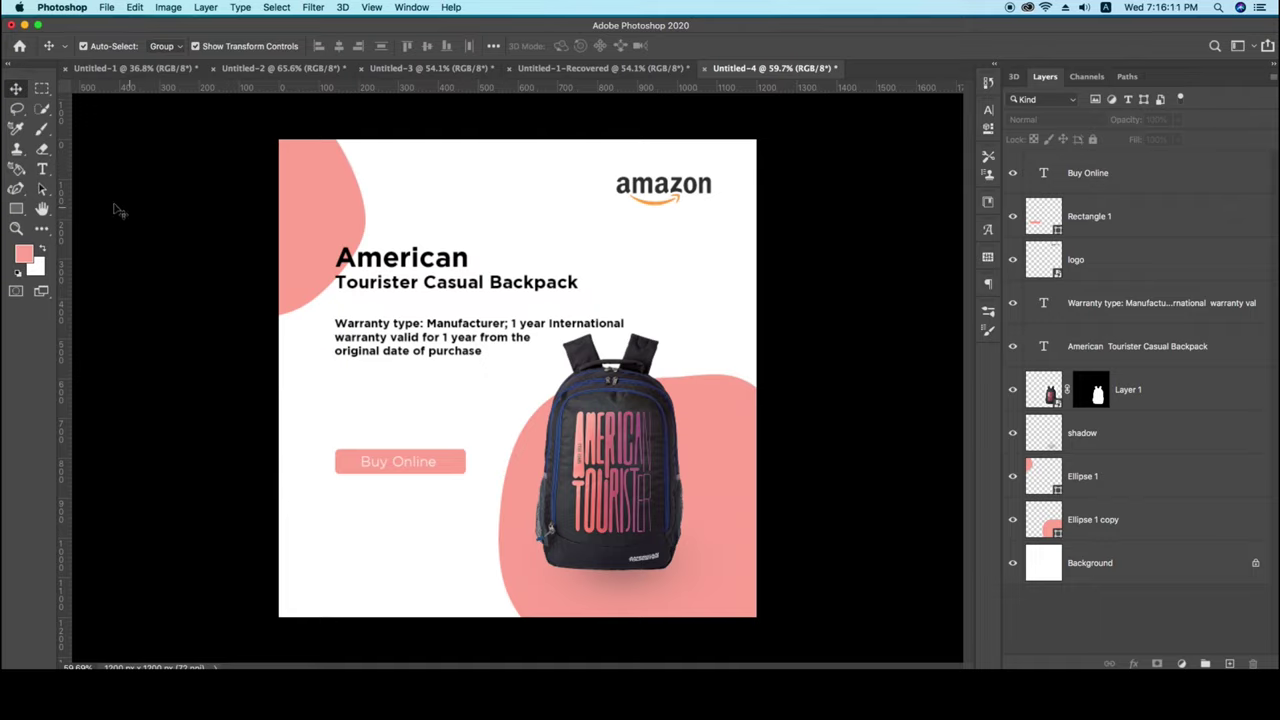
{"action": "left_click_drag", "start_coordinate": [62, 196], "coordinate": [320, 167]}
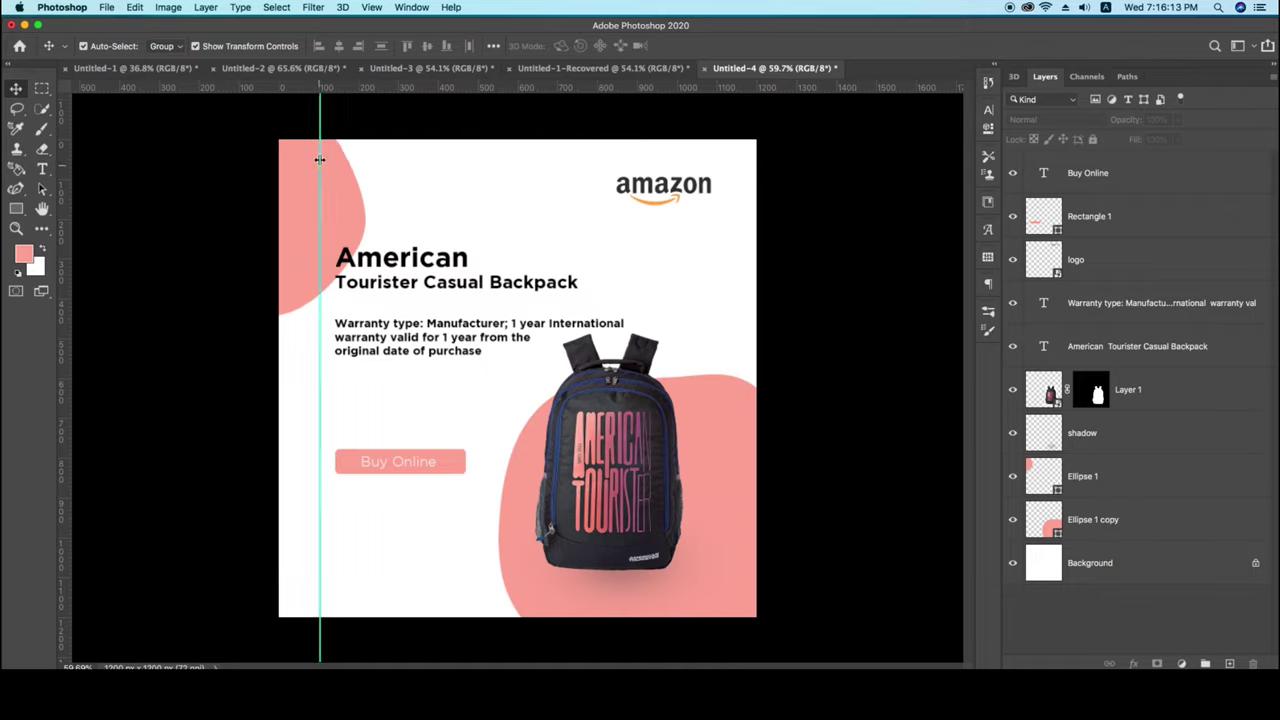
{"action": "left_click_drag", "start_coordinate": [262, 90], "coordinate": [261, 178]}
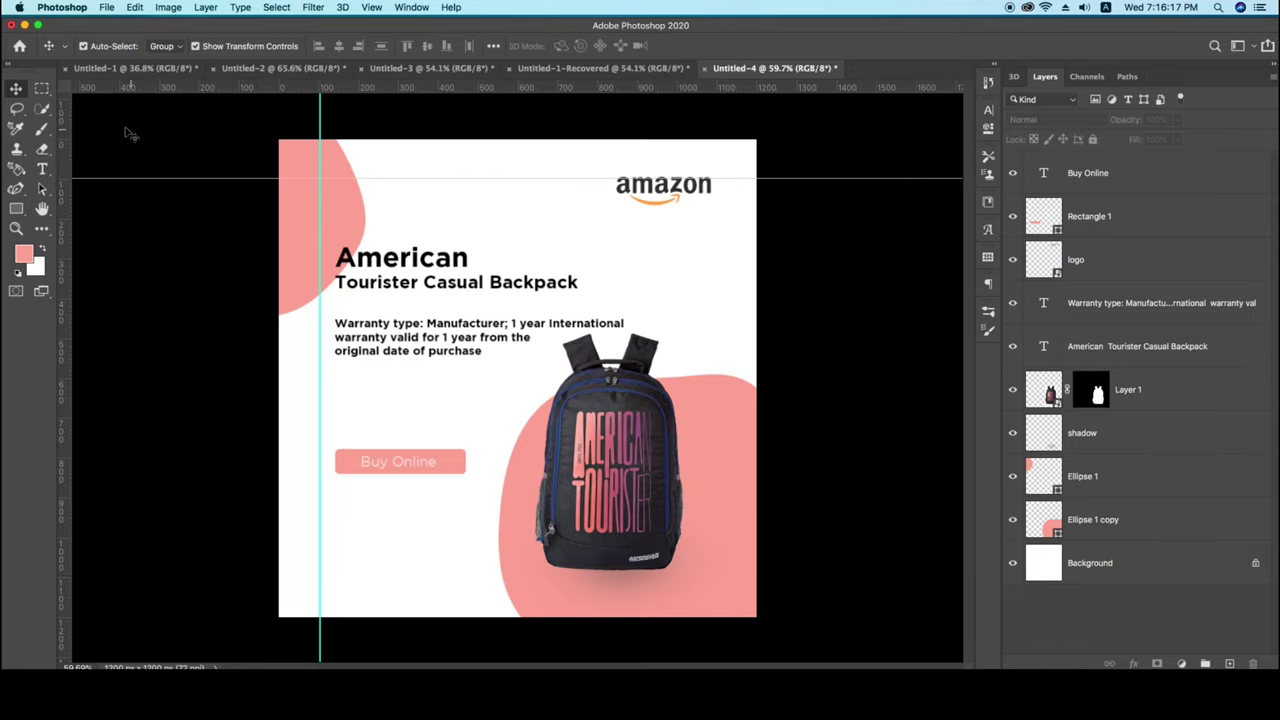
Add guides at X 1084.6 px and near the bottom, enlarge the amazon logo, nudge the backpack down-right.
{"action": "left_click_drag", "start_coordinate": [66, 124], "coordinate": [718, 150]}
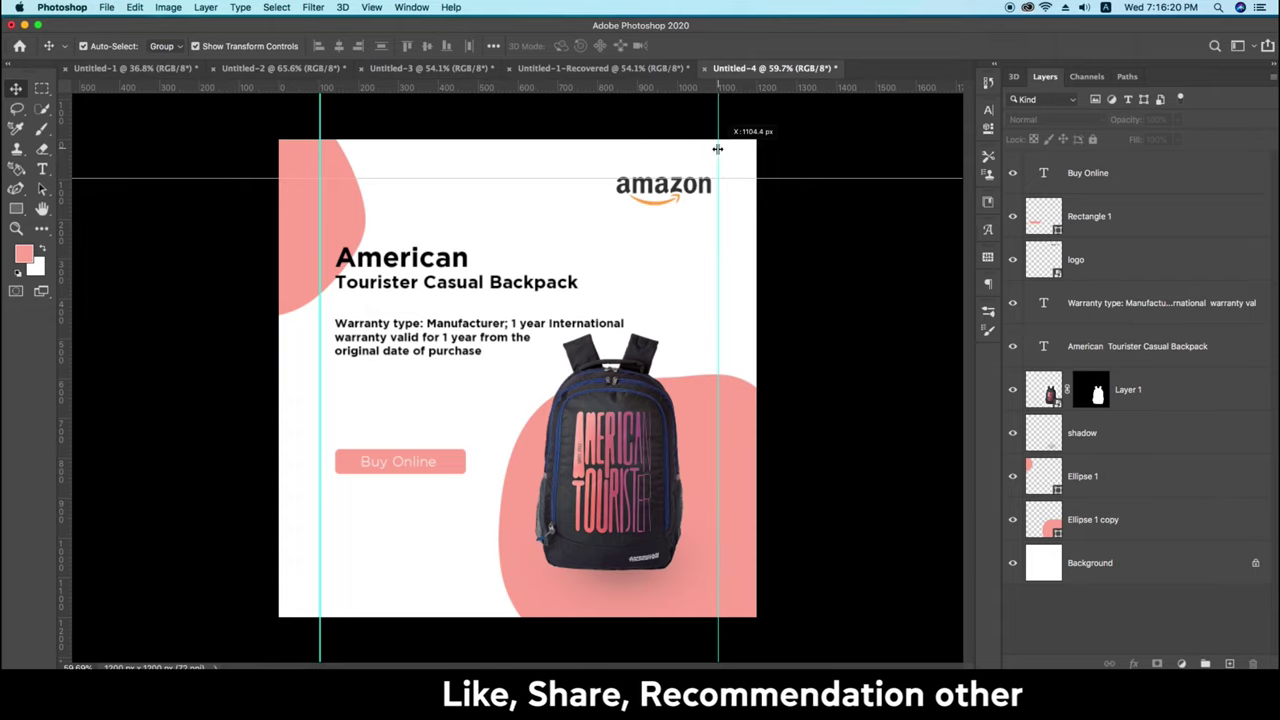
{"action": "left_click", "coordinate": [660, 190]}
{"action": "key", "text": "ctrl+t"}
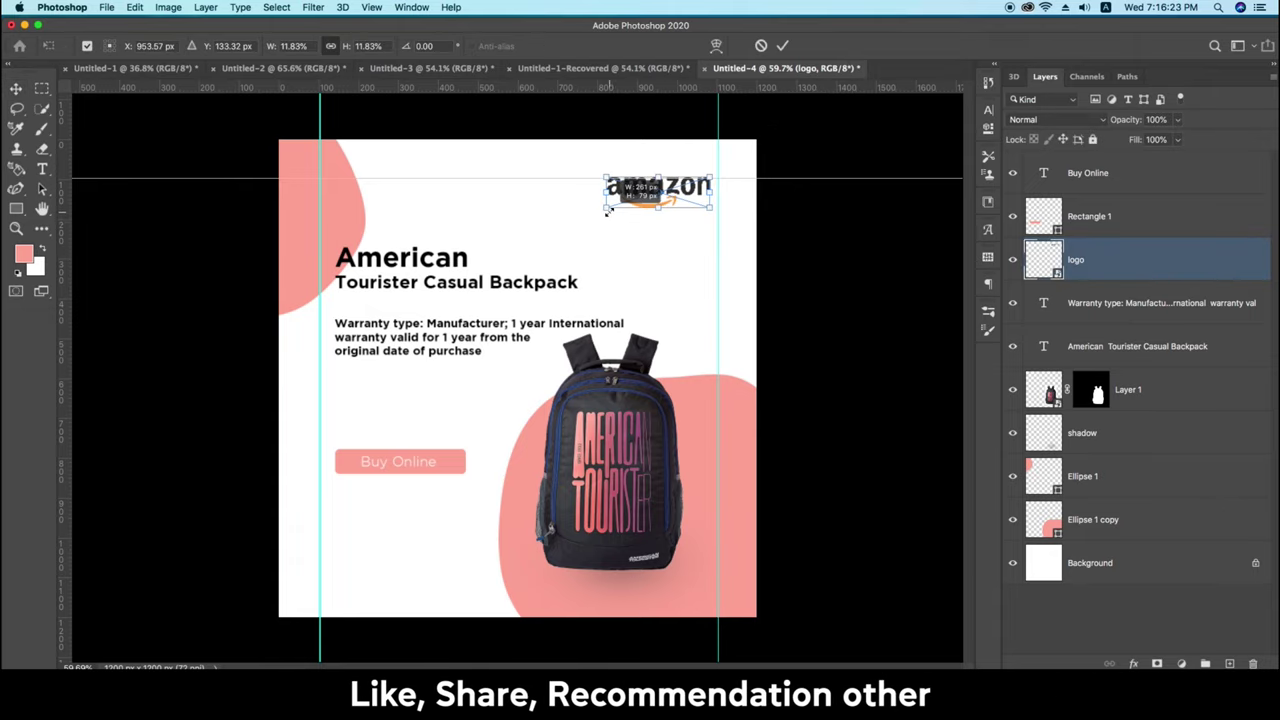
{"action": "left_click_drag", "start_coordinate": [614, 204], "coordinate": [699, 200]}
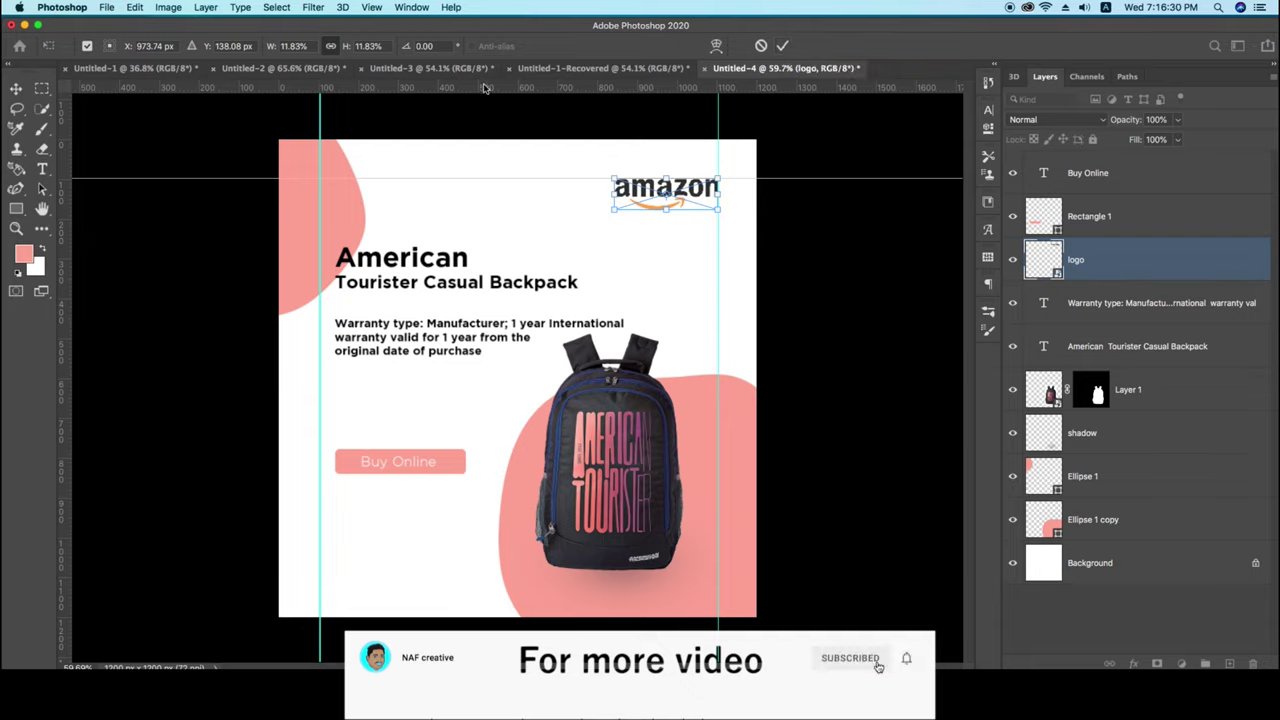
{"action": "mouse_move", "coordinate": [485, 88]}
{"action": "left_mouse_down"}
{"action": "mouse_move", "coordinate": [469, 606]}
{"action": "mouse_move", "coordinate": [467, 578]}
{"action": "left_mouse_up"}
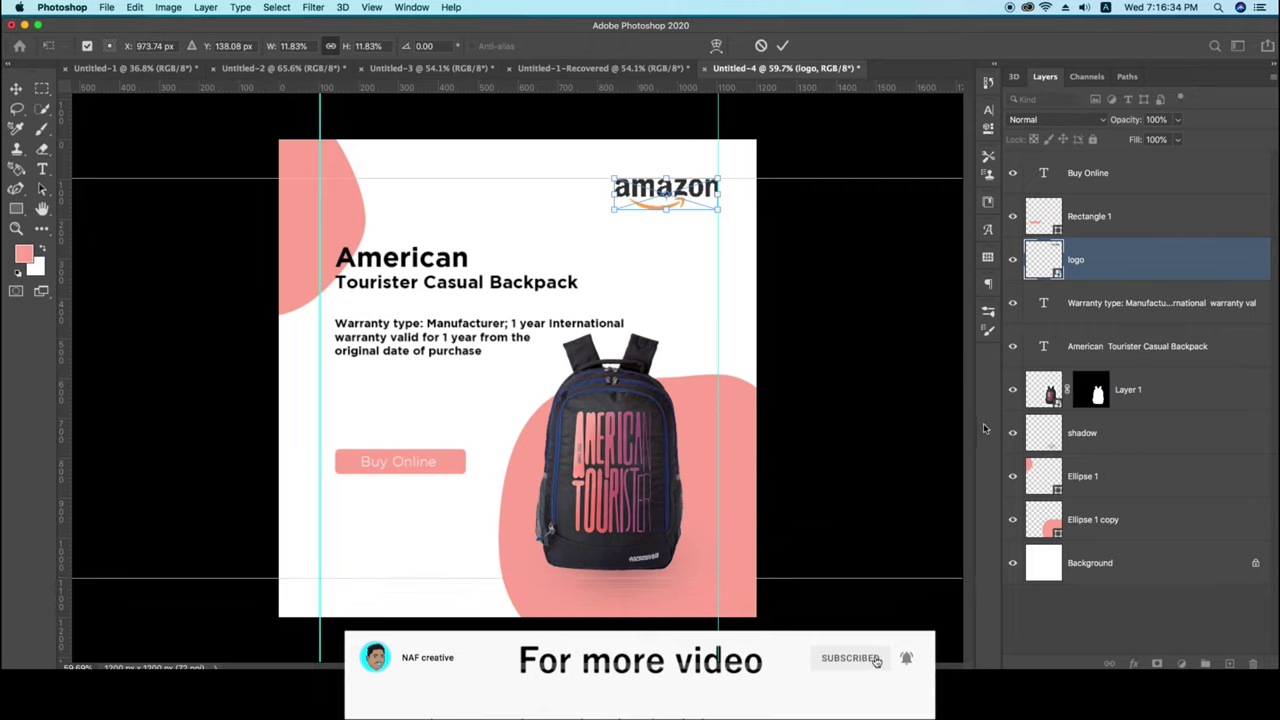
{"action": "key", "text": "Return"}
{"action": "left_click_drag", "start_coordinate": [646, 453], "coordinate": [653, 460]}
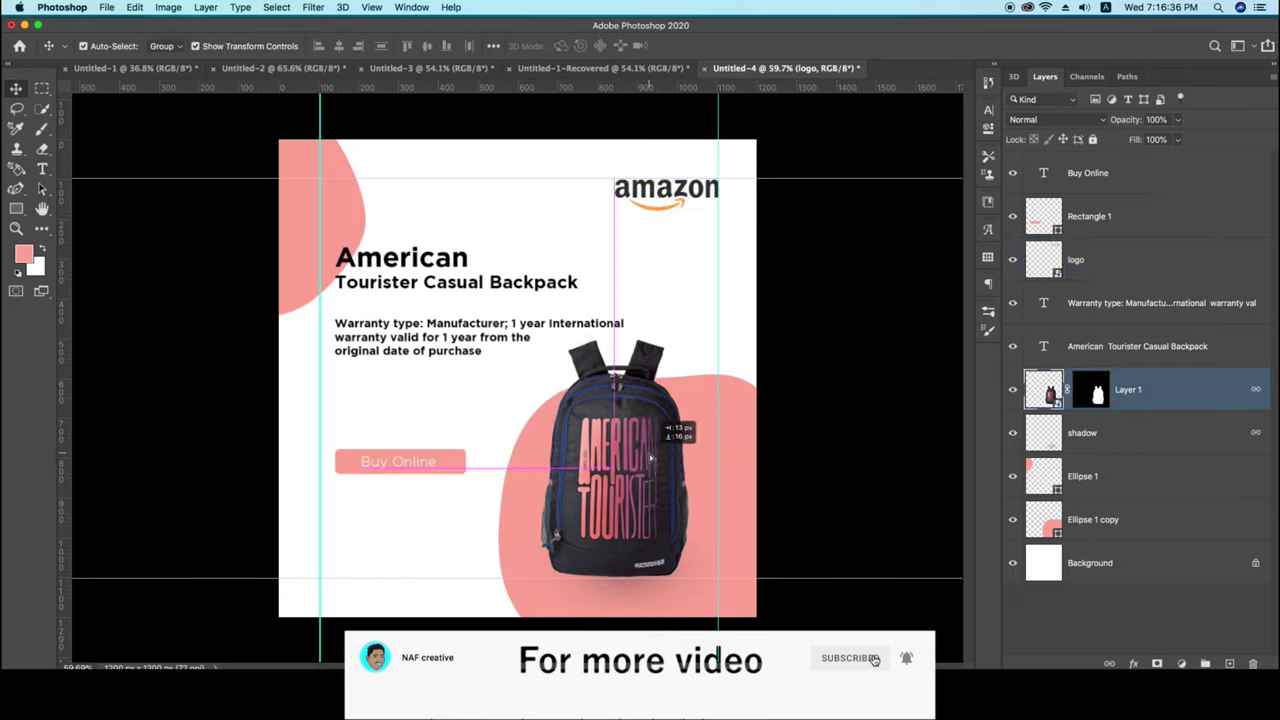
{"action": "left_click", "coordinate": [835, 437]}
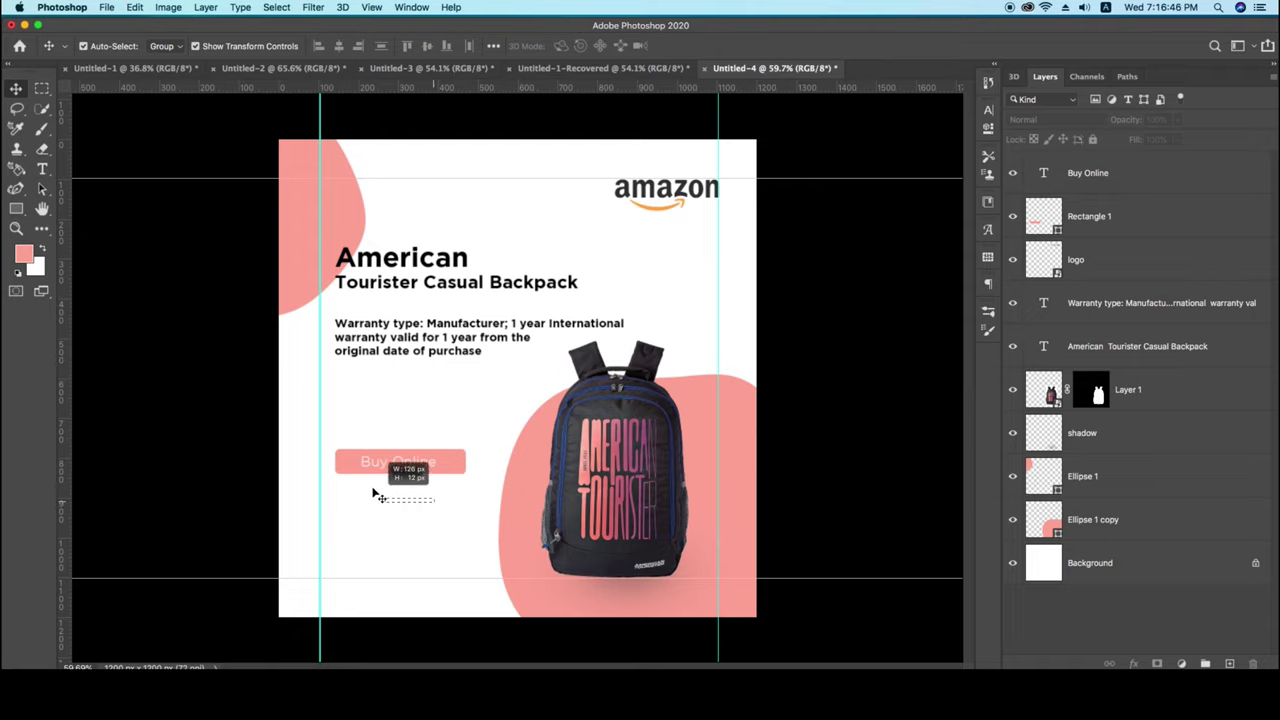
Move the Buy Online label and Rectangle 1 up about 30 px together.
{"action": "mouse_move", "coordinate": [427, 531]}
{"action": "left_mouse_down"}
{"action": "mouse_move", "coordinate": [380, 450]}
{"action": "mouse_move", "coordinate": [422, 455]}
{"action": "left_mouse_up"}
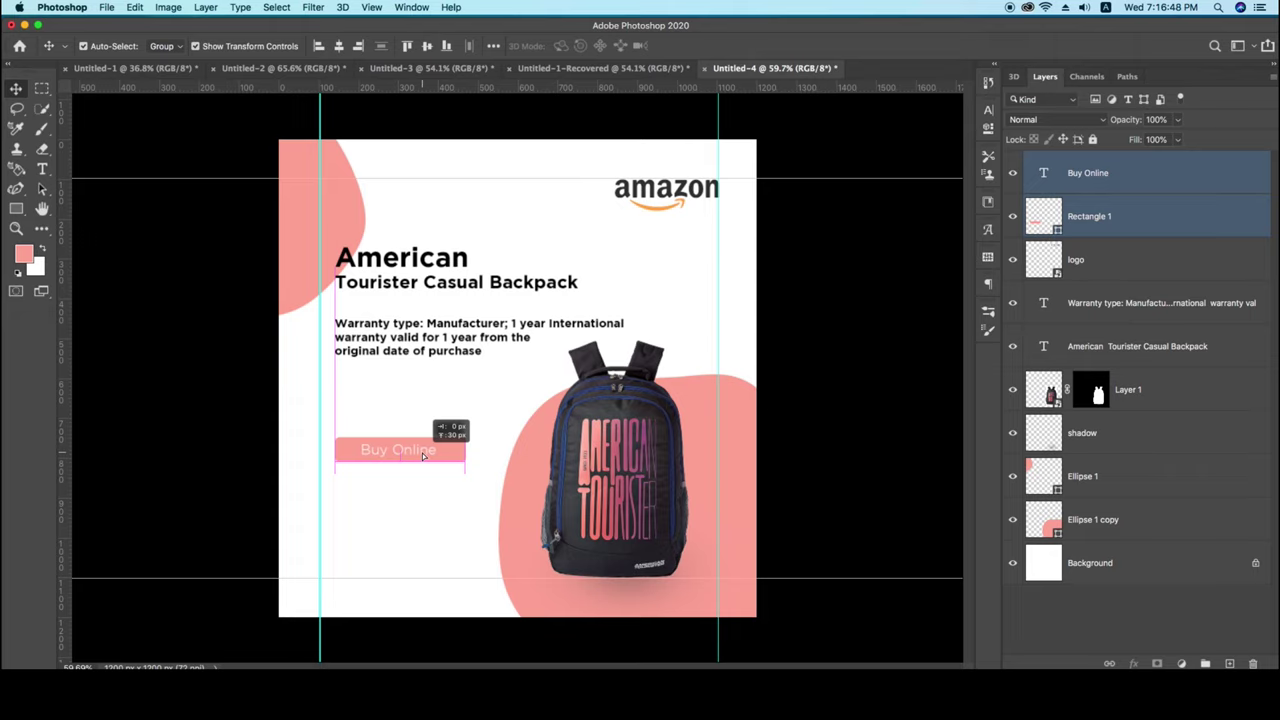
{"action": "left_click", "coordinate": [722, 376]}
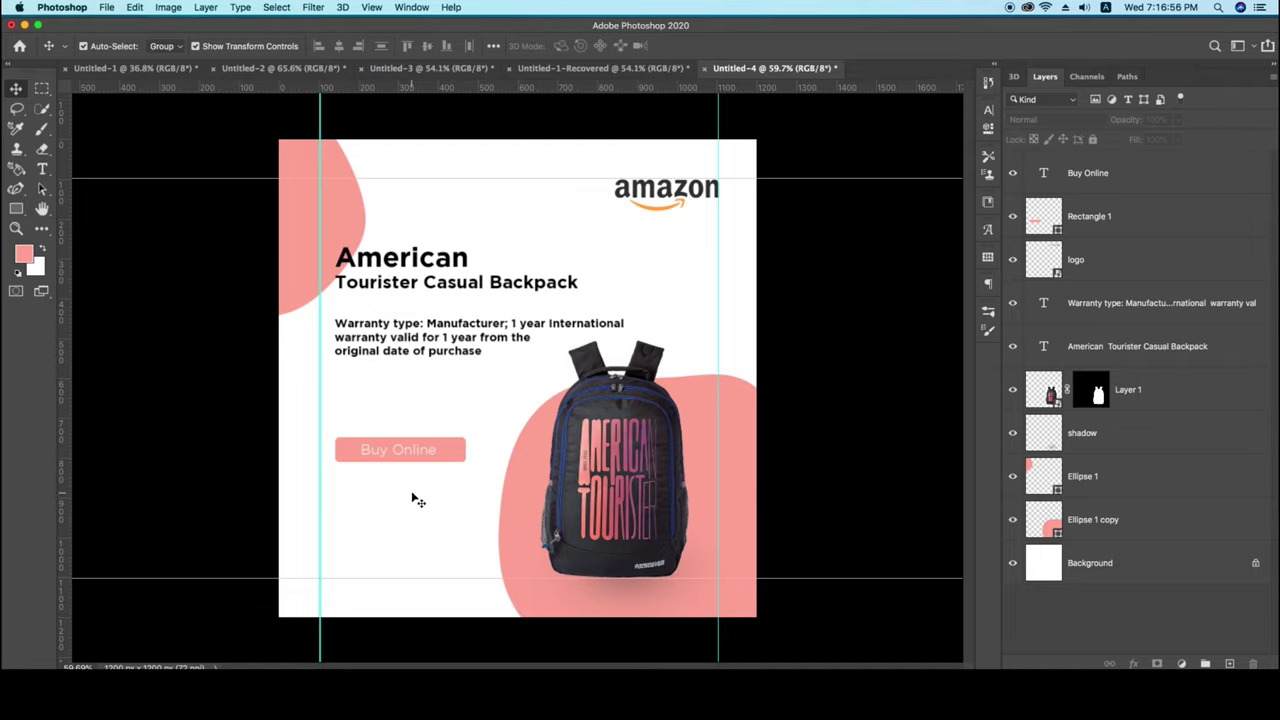
Open the American Tourister backpack product page in Chrome and scroll through its details.
{"action": "left_click", "coordinate": [822, 668]}
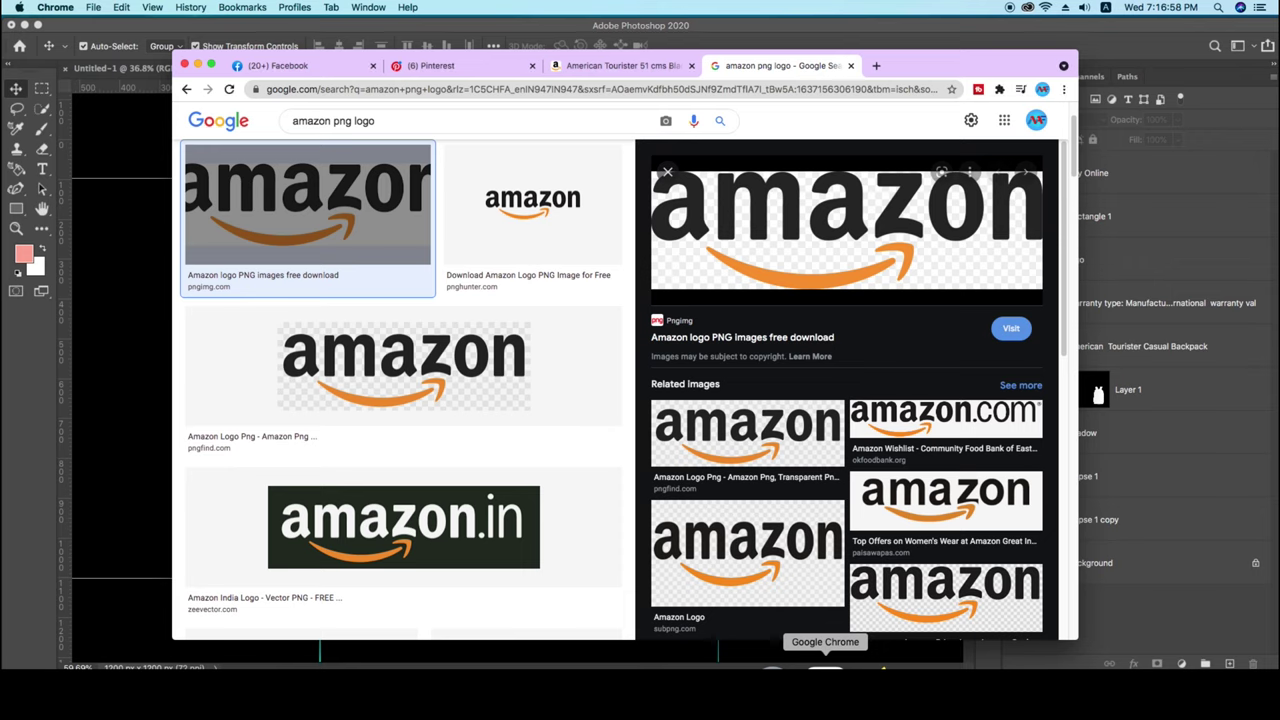
{"action": "left_click", "coordinate": [601, 67]}
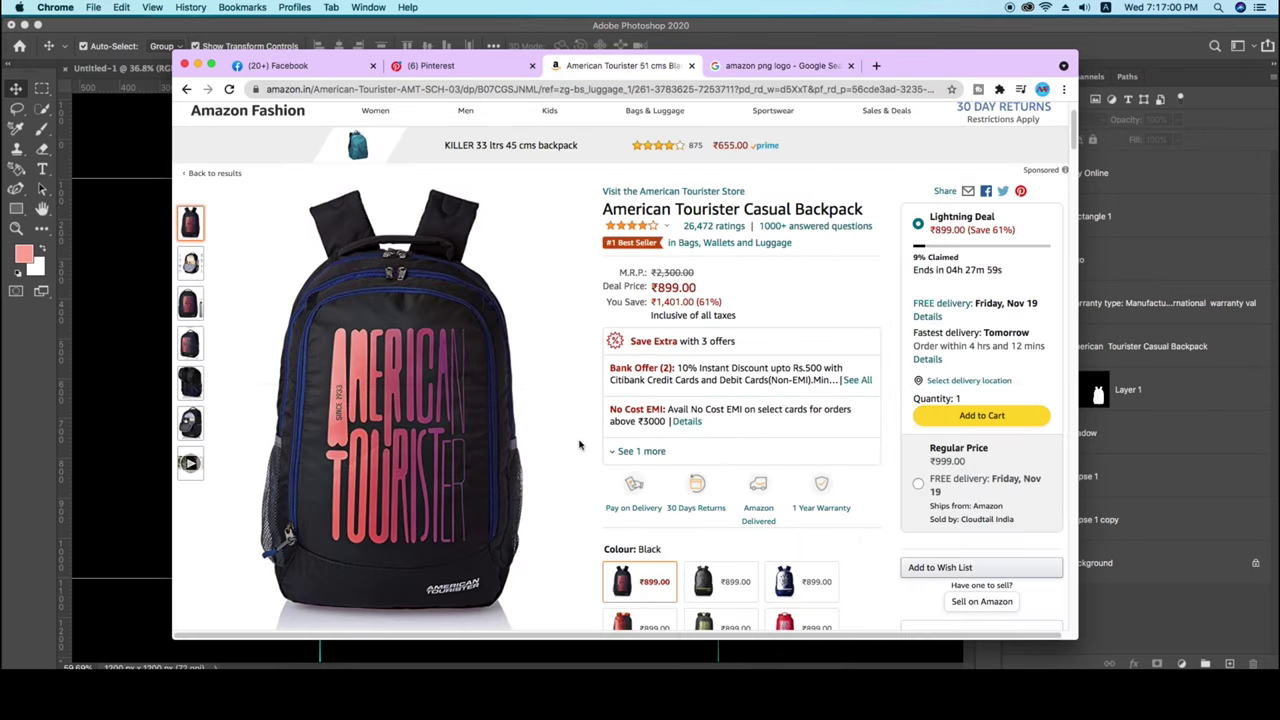
{"action": "scroll", "coordinate": [579, 445], "scroll_direction": "down", "scroll_amount": 1}
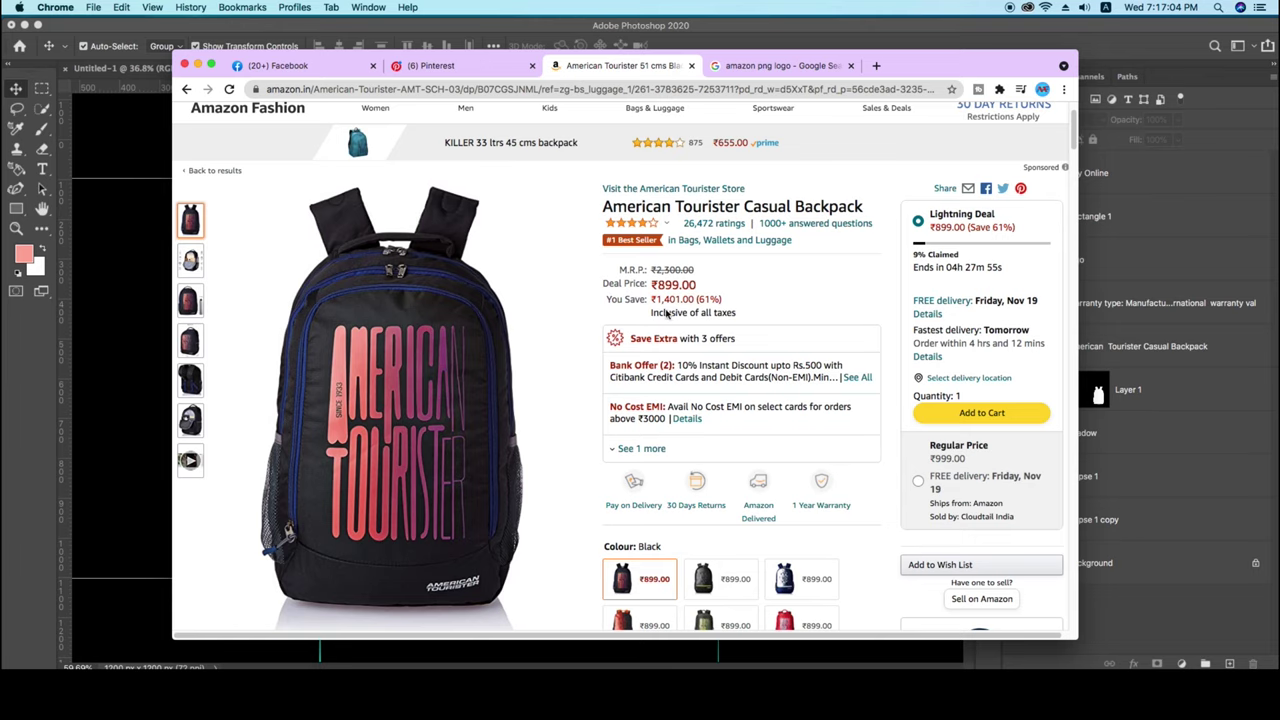
{"action": "scroll", "coordinate": [671, 315], "scroll_direction": "up", "scroll_amount": 2}
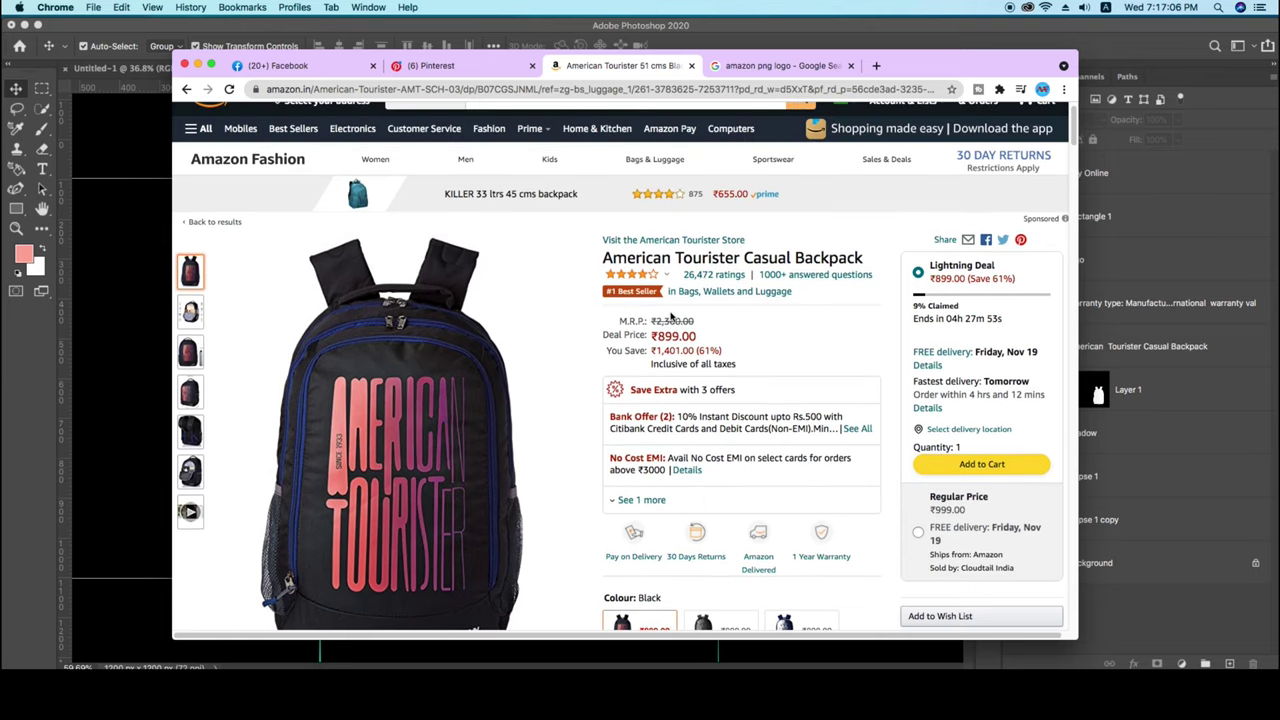
{"action": "scroll", "coordinate": [671, 315], "scroll_direction": "down", "scroll_amount": 1}
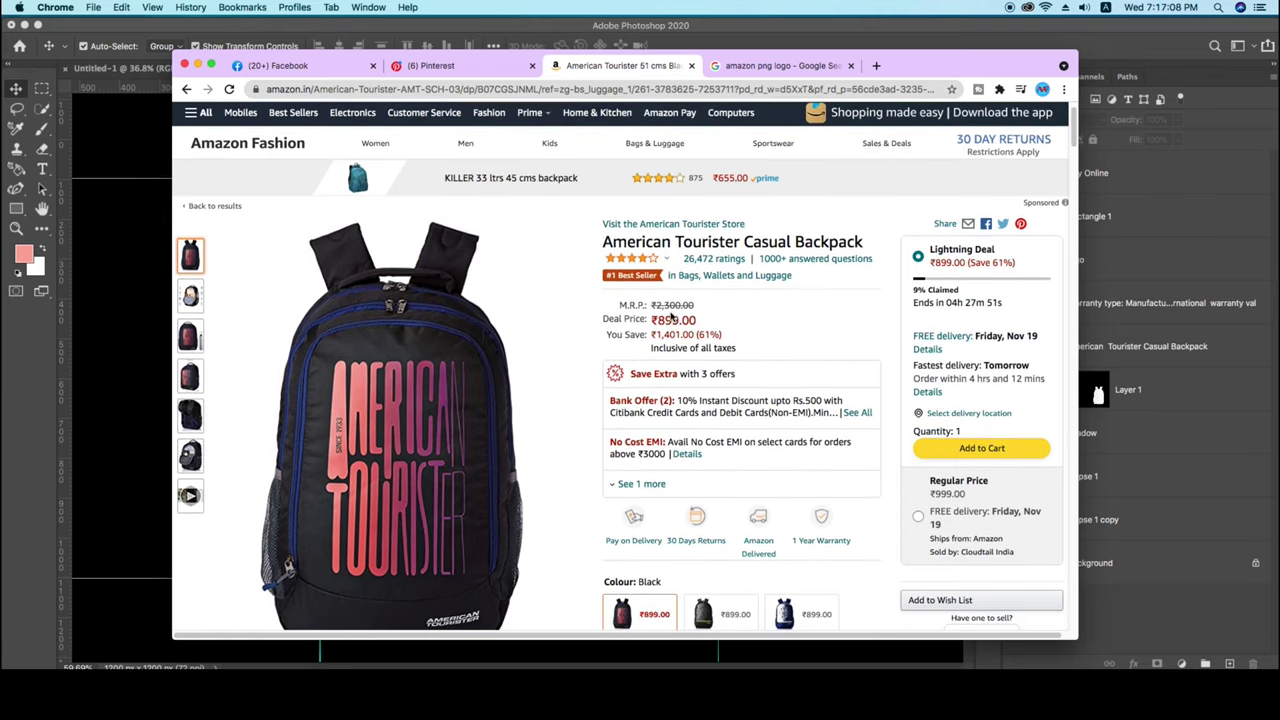
{"action": "scroll", "coordinate": [671, 315], "scroll_direction": "down", "scroll_amount": 3}
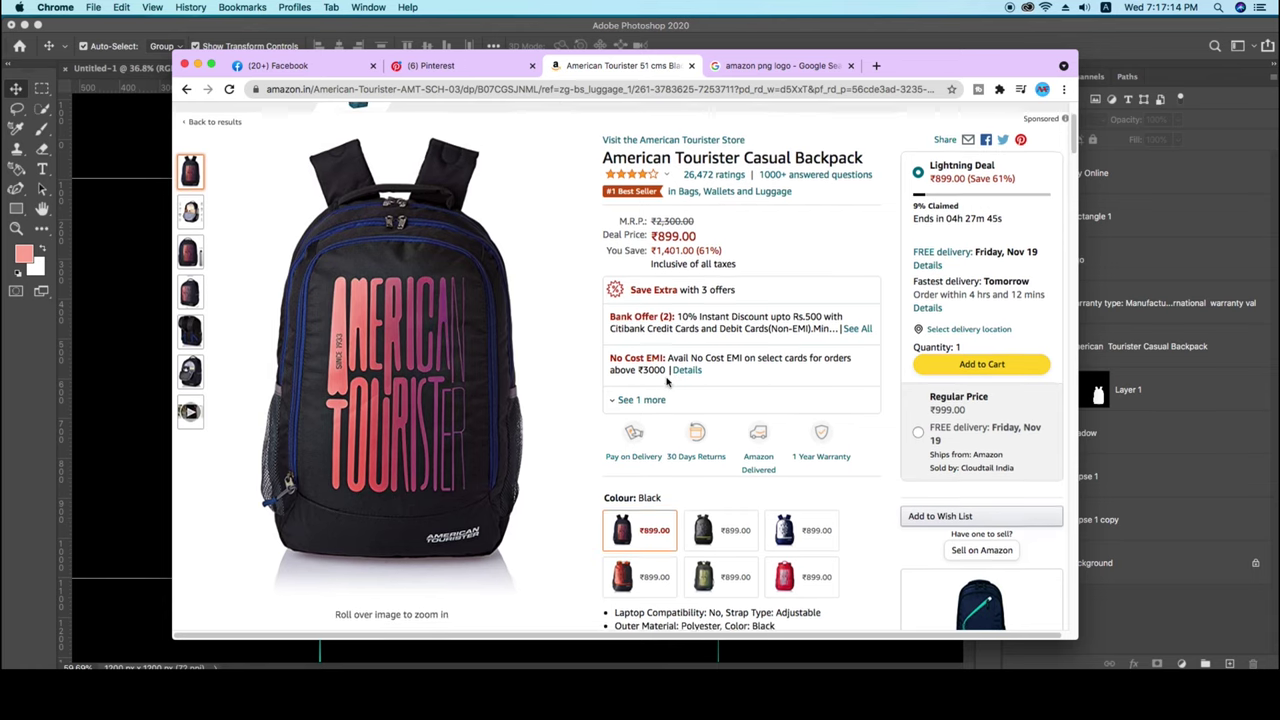
{"action": "scroll", "coordinate": [650, 380], "scroll_direction": "down", "scroll_amount": 2}
{"action": "scroll", "coordinate": [668, 384], "scroll_direction": "down", "scroll_amount": 3}
{"action": "scroll", "coordinate": [667, 383], "scroll_direction": "down", "scroll_amount": 4}
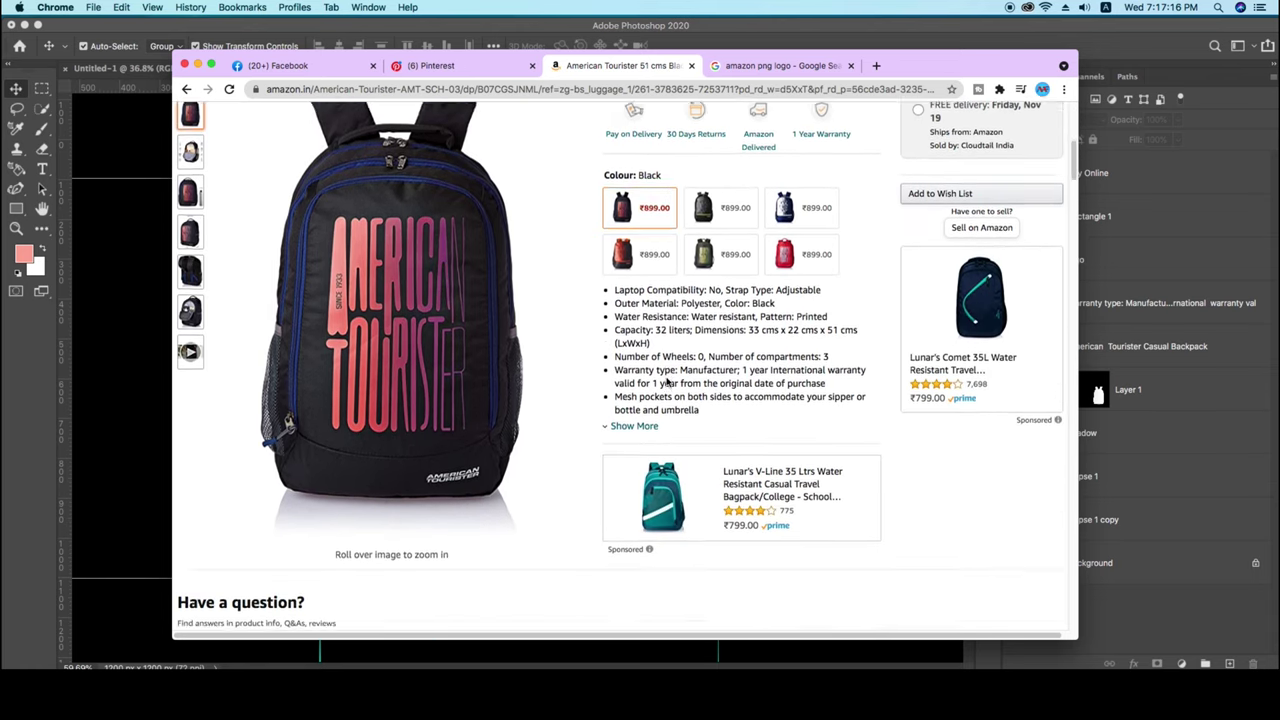
Copy the bank offer wording '10% Instant Discount upto' from the product page.
{"action": "scroll", "coordinate": [667, 383], "scroll_direction": "down", "scroll_amount": 2}
{"action": "scroll", "coordinate": [667, 383], "scroll_direction": "up", "scroll_amount": 2}
{"action": "scroll", "coordinate": [667, 383], "scroll_direction": "up", "scroll_amount": 3}
{"action": "scroll", "coordinate": [667, 380], "scroll_direction": "up", "scroll_amount": 3}
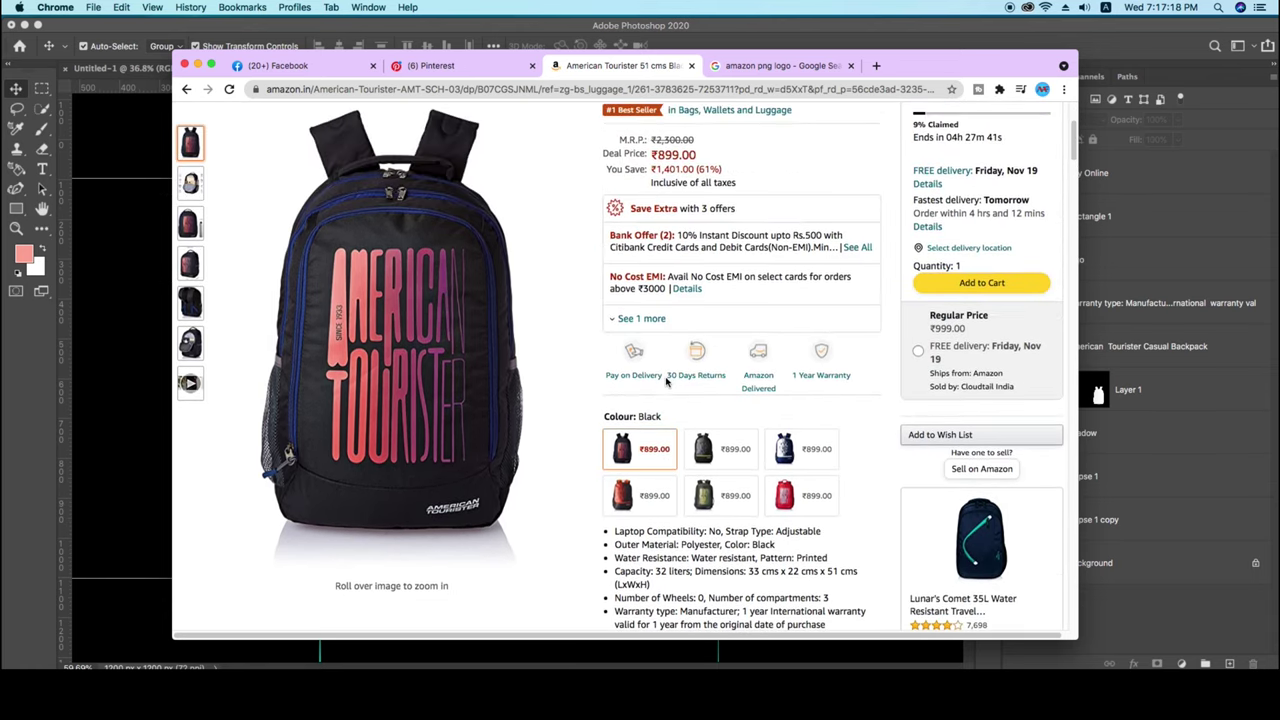
{"action": "scroll", "coordinate": [690, 300], "scroll_direction": "up", "scroll_amount": 1}
{"action": "left_click_drag", "start_coordinate": [679, 250], "coordinate": [786, 252]}
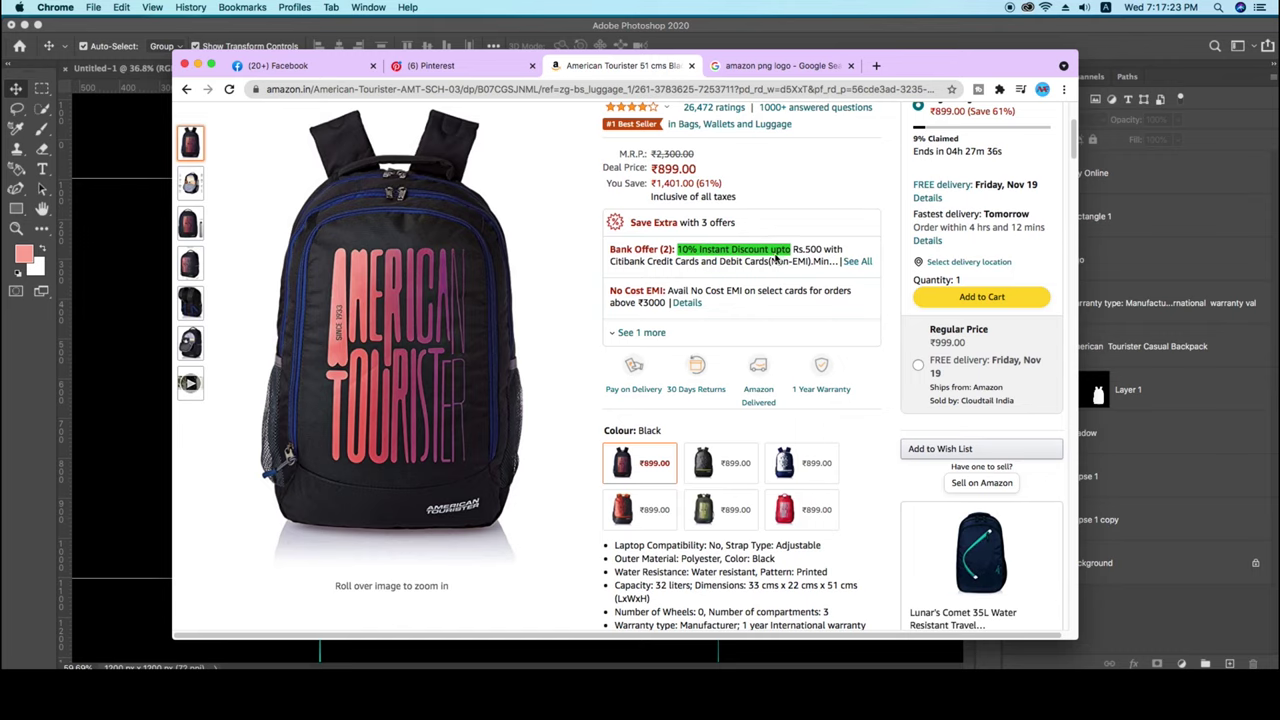
{"action": "right_click", "coordinate": [784, 252]}
{"action": "left_click", "coordinate": [802, 276]}
Paste '10% Instant Discount upto' as a new text layer below the warranty text.
{"action": "left_click", "coordinate": [112, 403]}
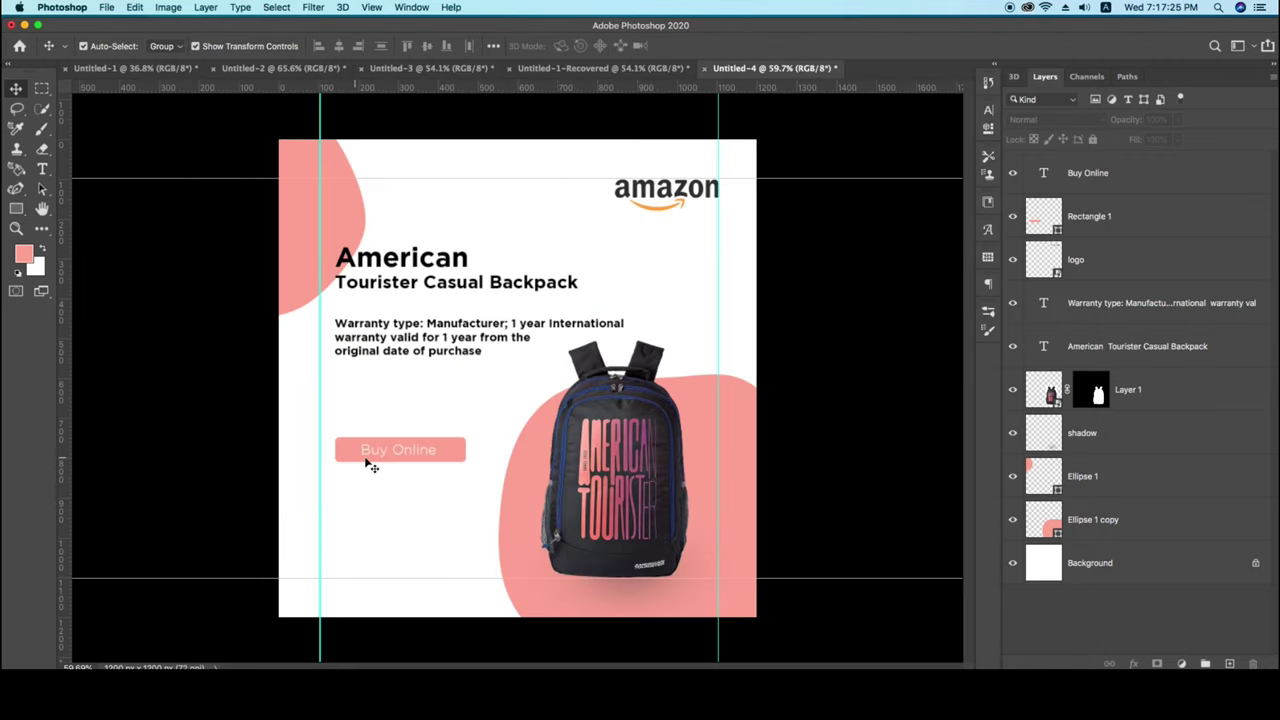
{"action": "key", "text": "t"}
{"action": "left_click", "coordinate": [364, 510]}
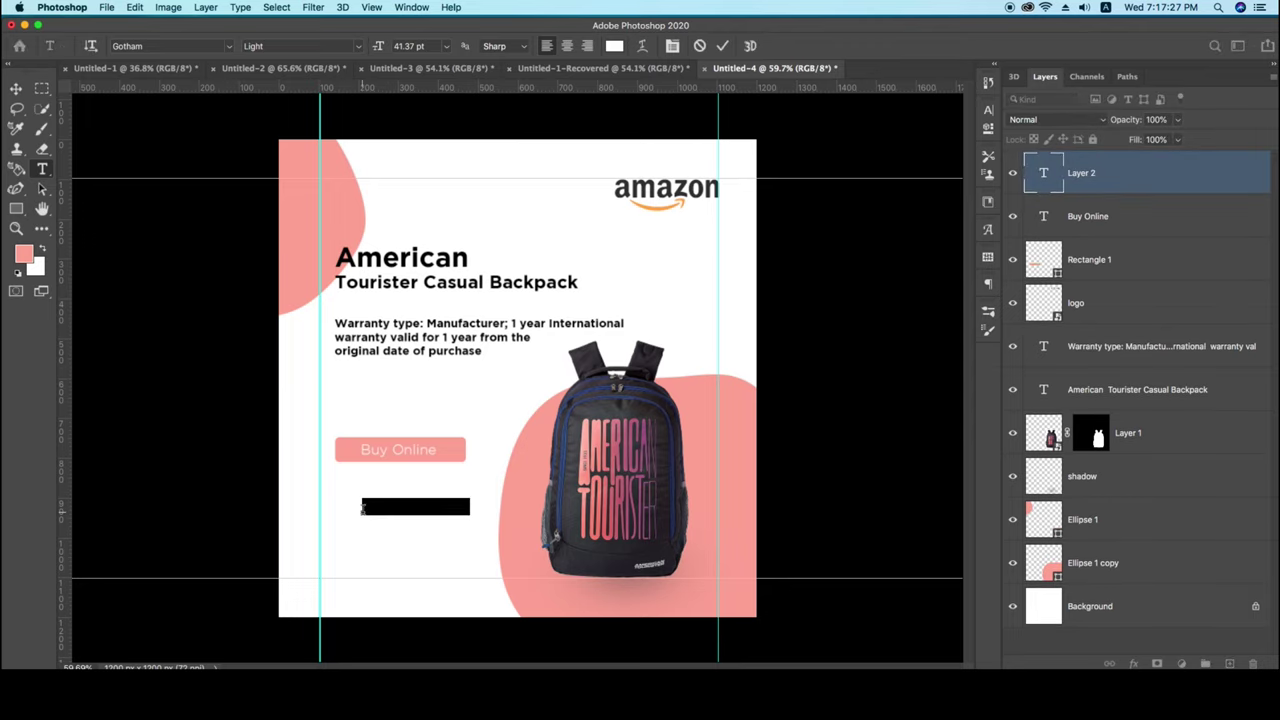
{"action": "key", "text": "ctrl+v"}
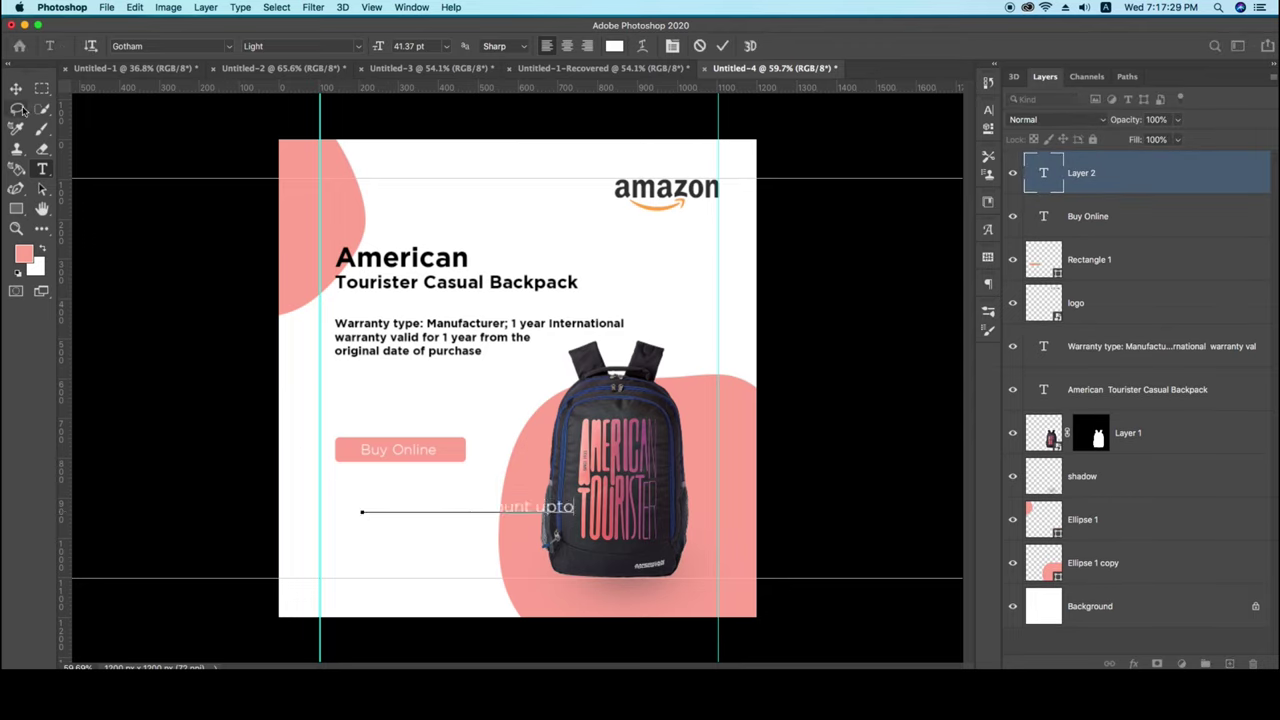
{"action": "left_click", "coordinate": [18, 92]}
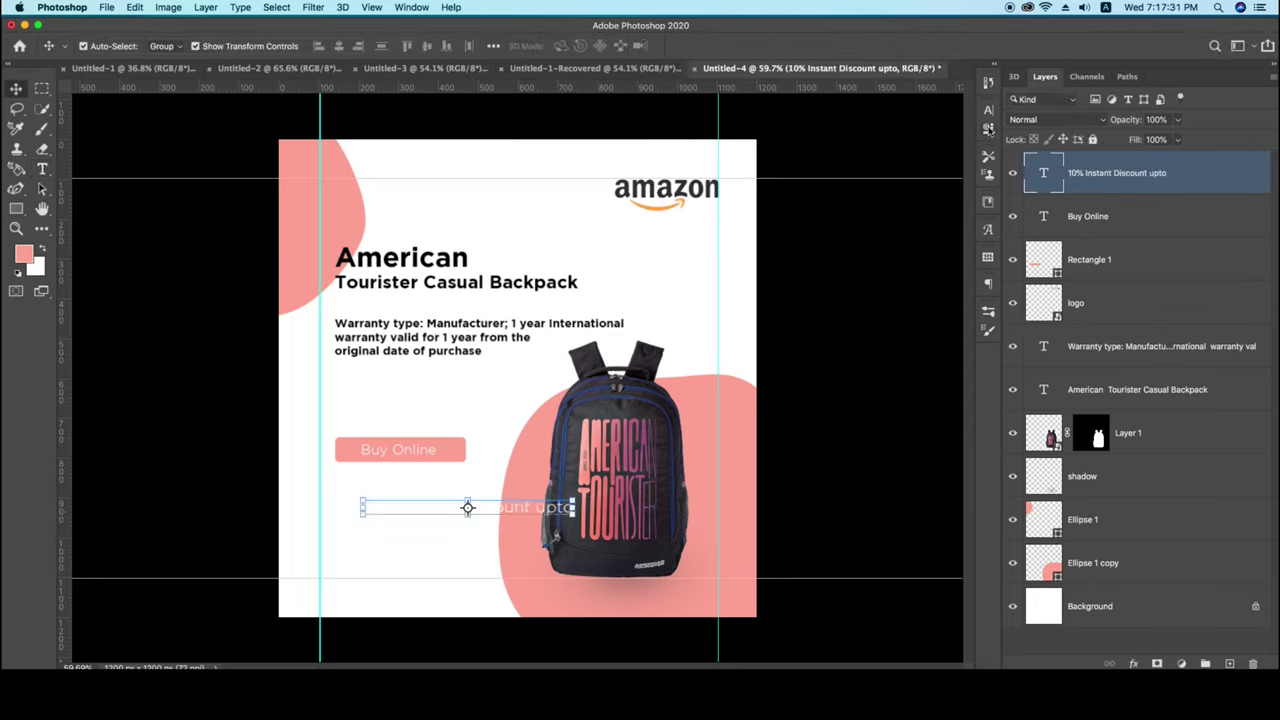
Make the discount text black, shrink it, and align it with the title's left margin.
{"action": "left_click", "coordinate": [988, 112]}
{"action": "left_click", "coordinate": [953, 201]}
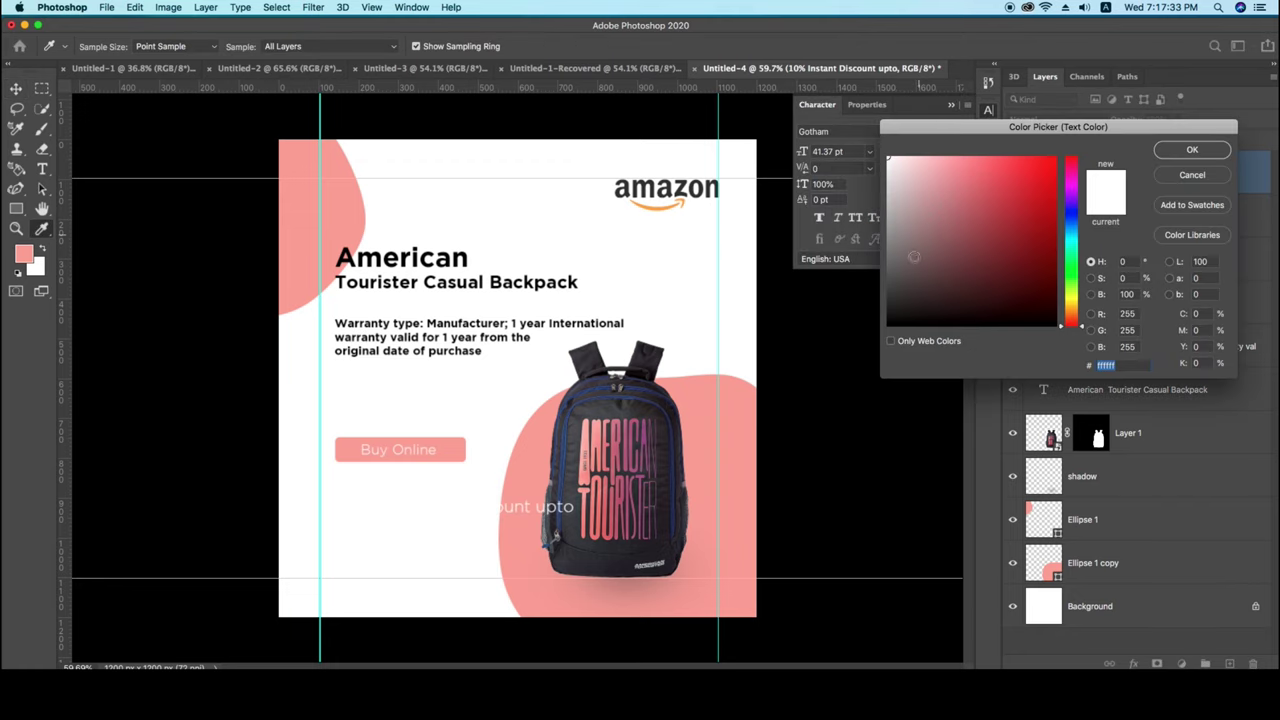
{"action": "left_click", "coordinate": [888, 326]}
{"action": "left_click", "coordinate": [1166, 153]}
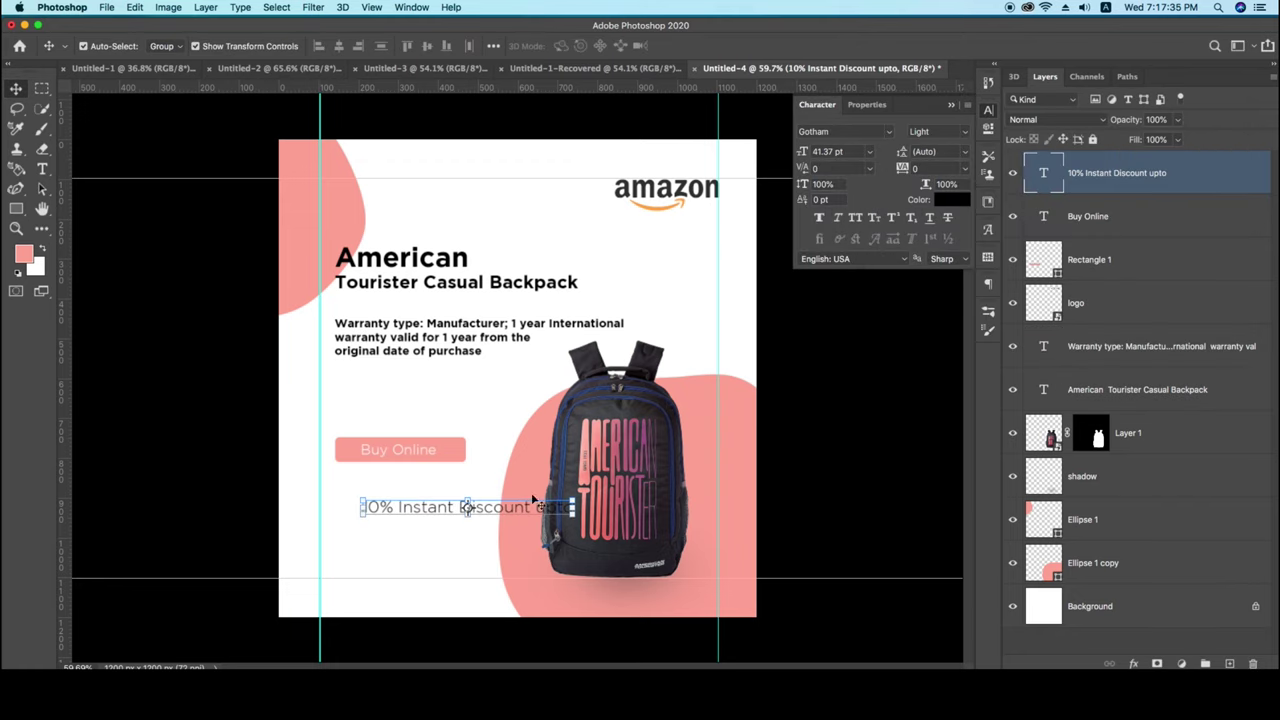
{"action": "left_click_drag", "start_coordinate": [503, 511], "coordinate": [474, 511]}
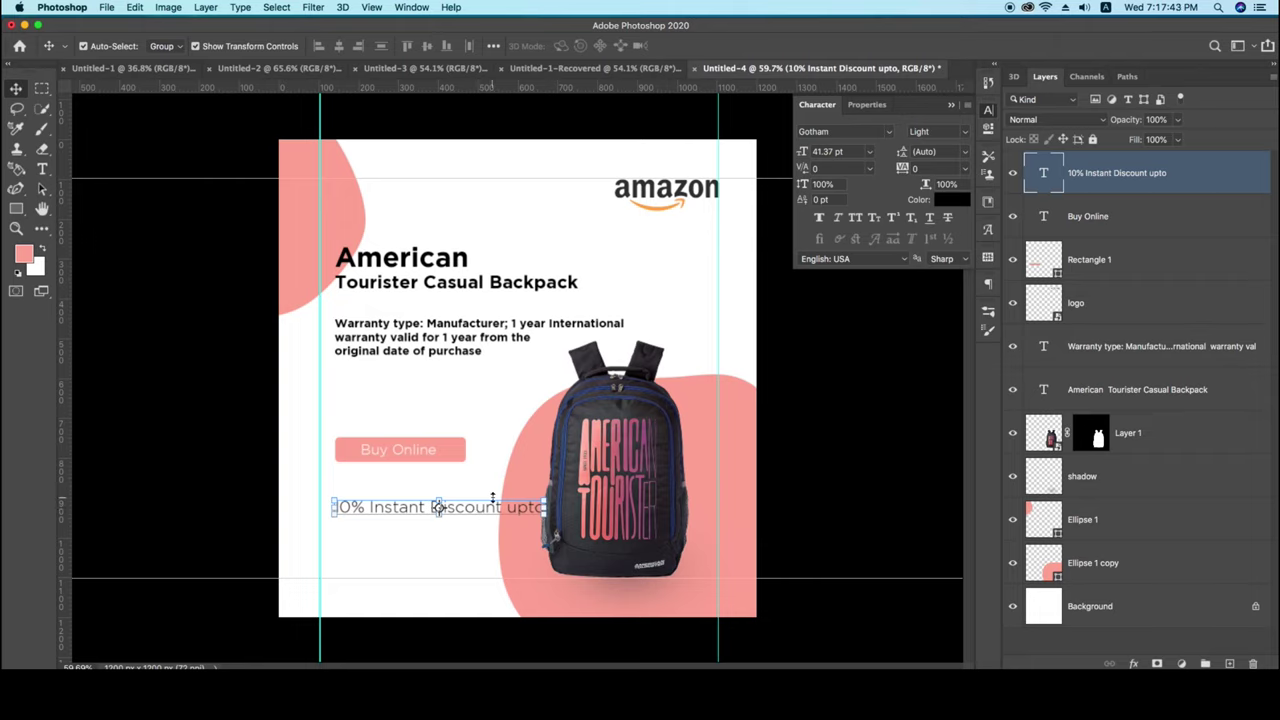
{"action": "mouse_move", "coordinate": [473, 508]}
{"action": "left_mouse_down"}
{"action": "mouse_move", "coordinate": [516, 514]}
{"action": "mouse_move", "coordinate": [467, 505]}
{"action": "mouse_move", "coordinate": [473, 402]}
{"action": "left_mouse_up"}
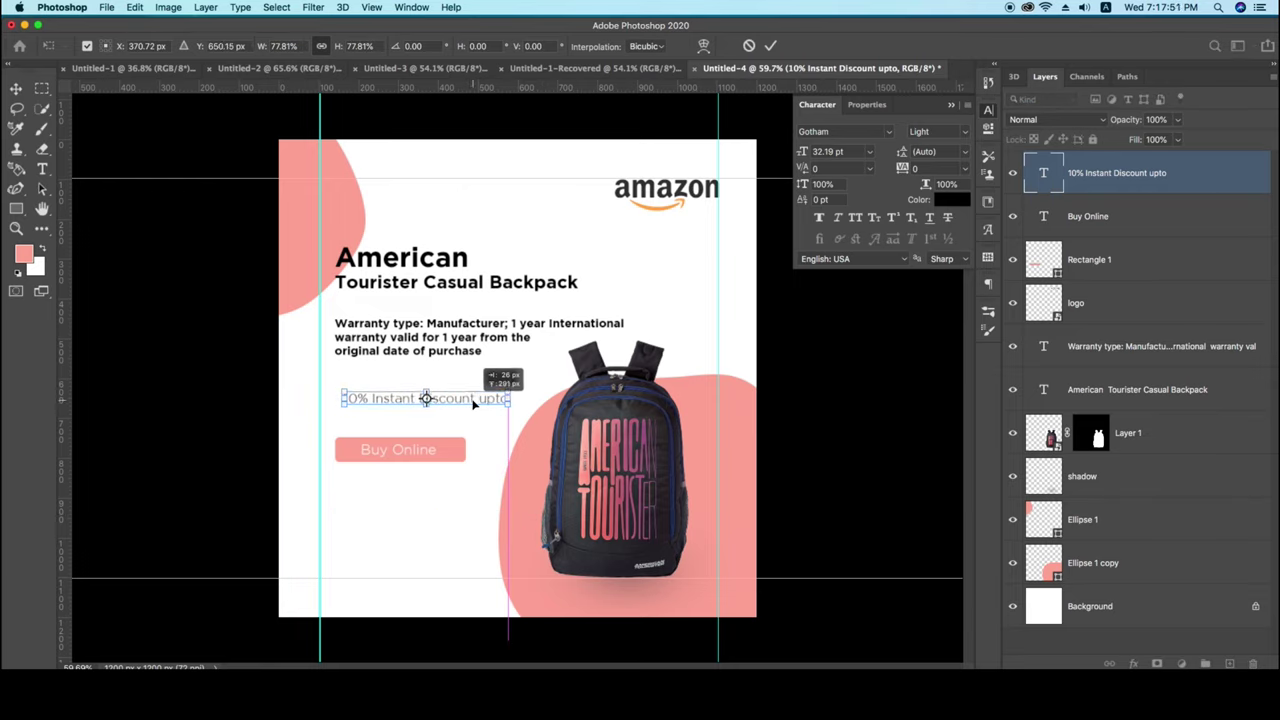
{"action": "left_click_drag", "start_coordinate": [473, 402], "coordinate": [464, 402]}
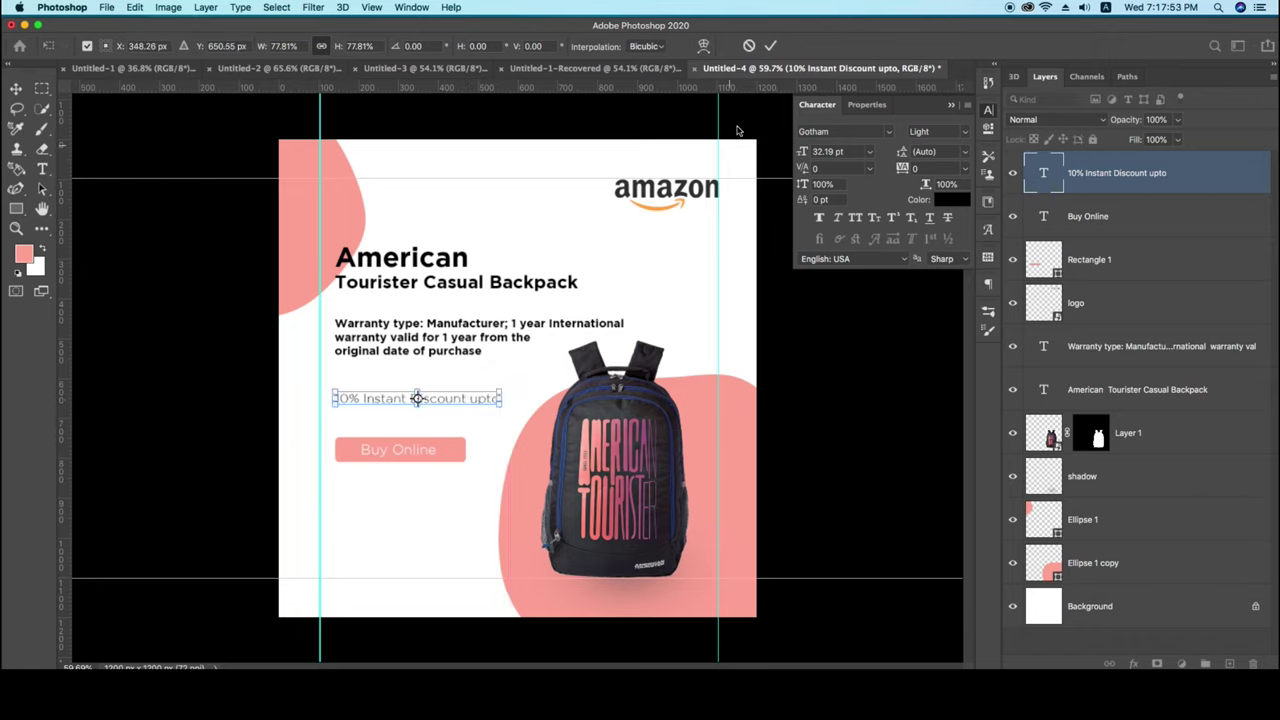
{"action": "left_click", "coordinate": [770, 45]}
Move the Buy Online button lower, beneath the discount line.
{"action": "left_click_drag", "start_coordinate": [437, 497], "coordinate": [365, 450]}
{"action": "key", "text": "ctrl+z"}
{"action": "left_click_drag", "start_coordinate": [427, 455], "coordinate": [424, 500]}
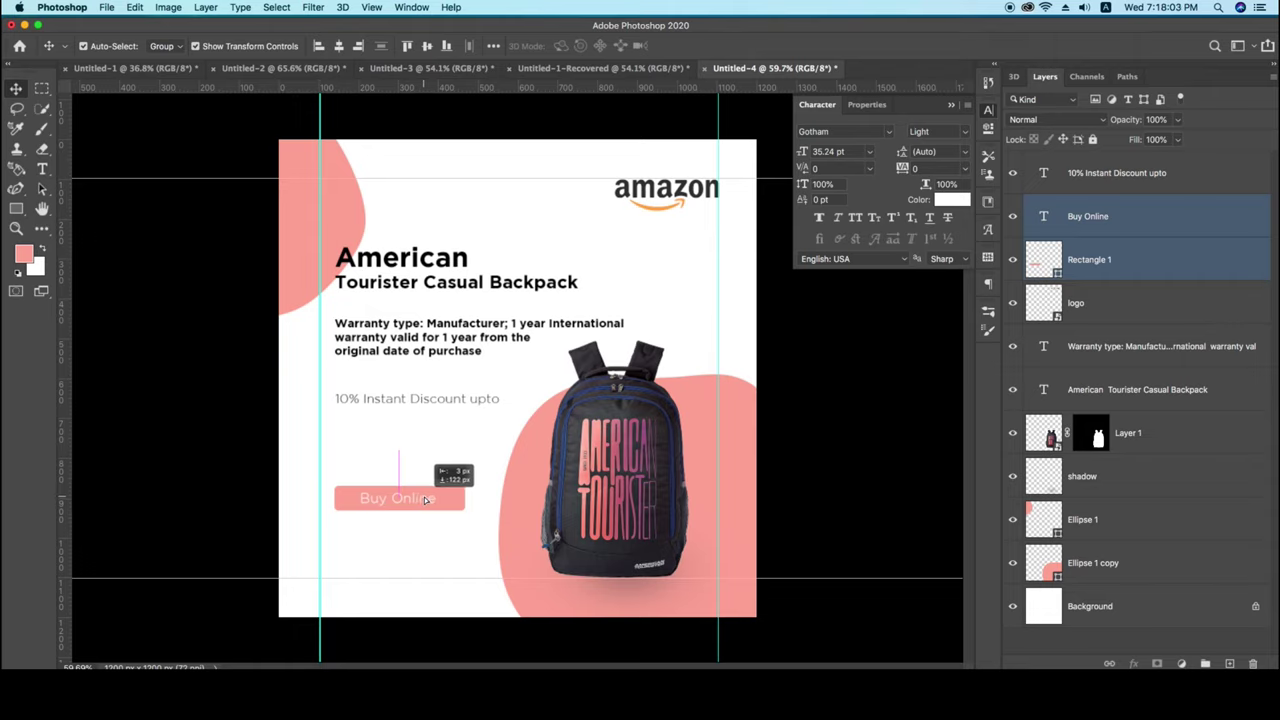
Lower the discount line so its gaps to the warranty text and Buy Online are equal.
{"action": "left_click_drag", "start_coordinate": [443, 402], "coordinate": [443, 446]}
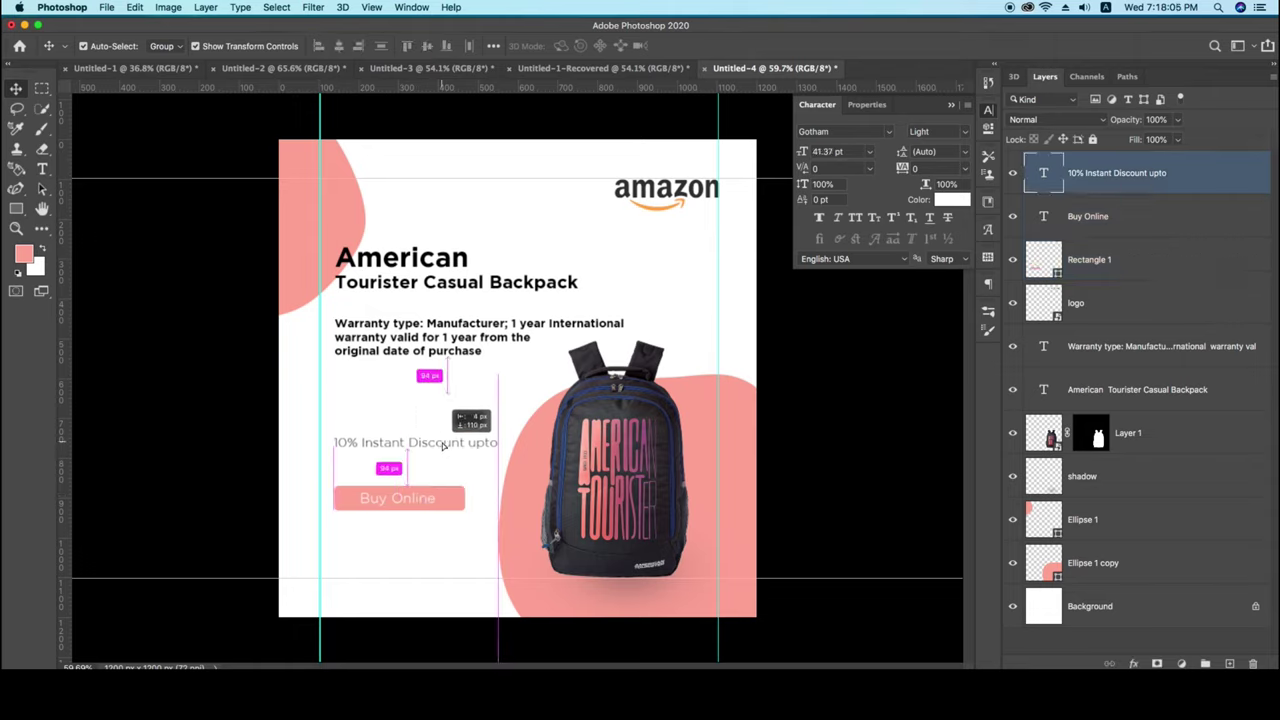
{"action": "double_click", "coordinate": [430, 442]}
{"action": "scroll", "coordinate": [483, 437], "scroll_direction": "down", "scroll_amount": 1}
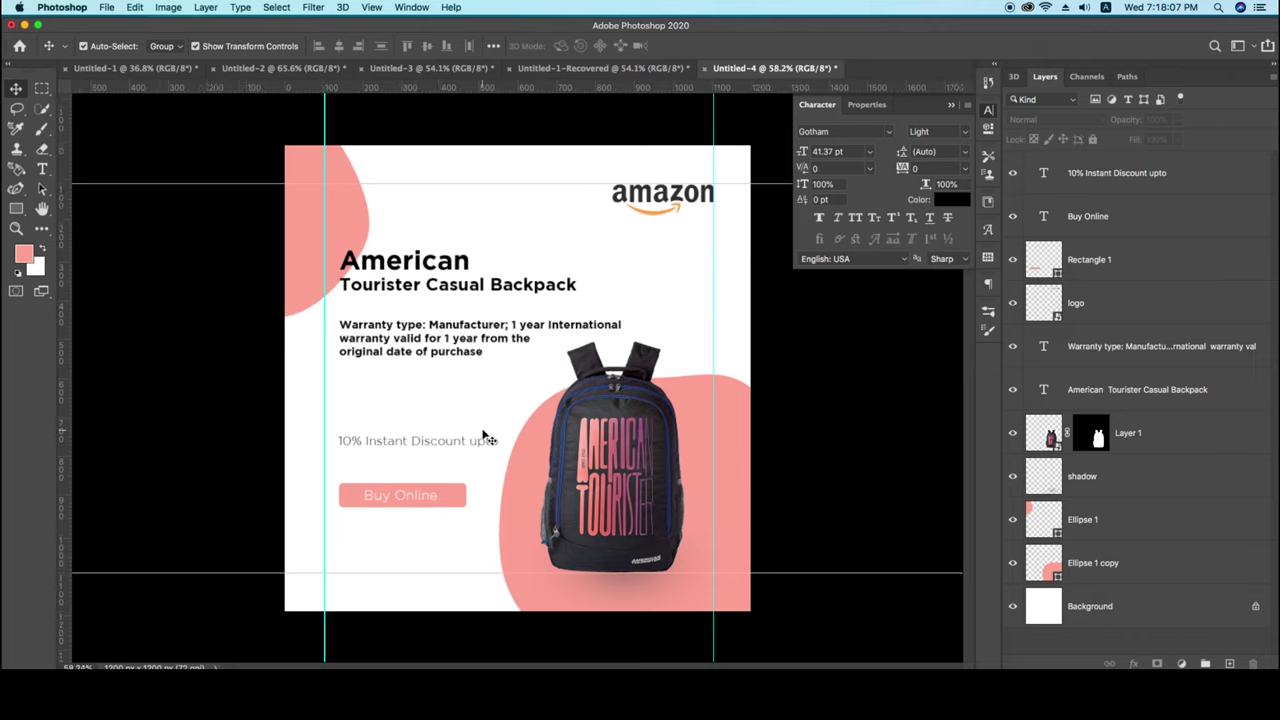
{"action": "left_click_drag", "start_coordinate": [486, 443], "coordinate": [480, 433]}
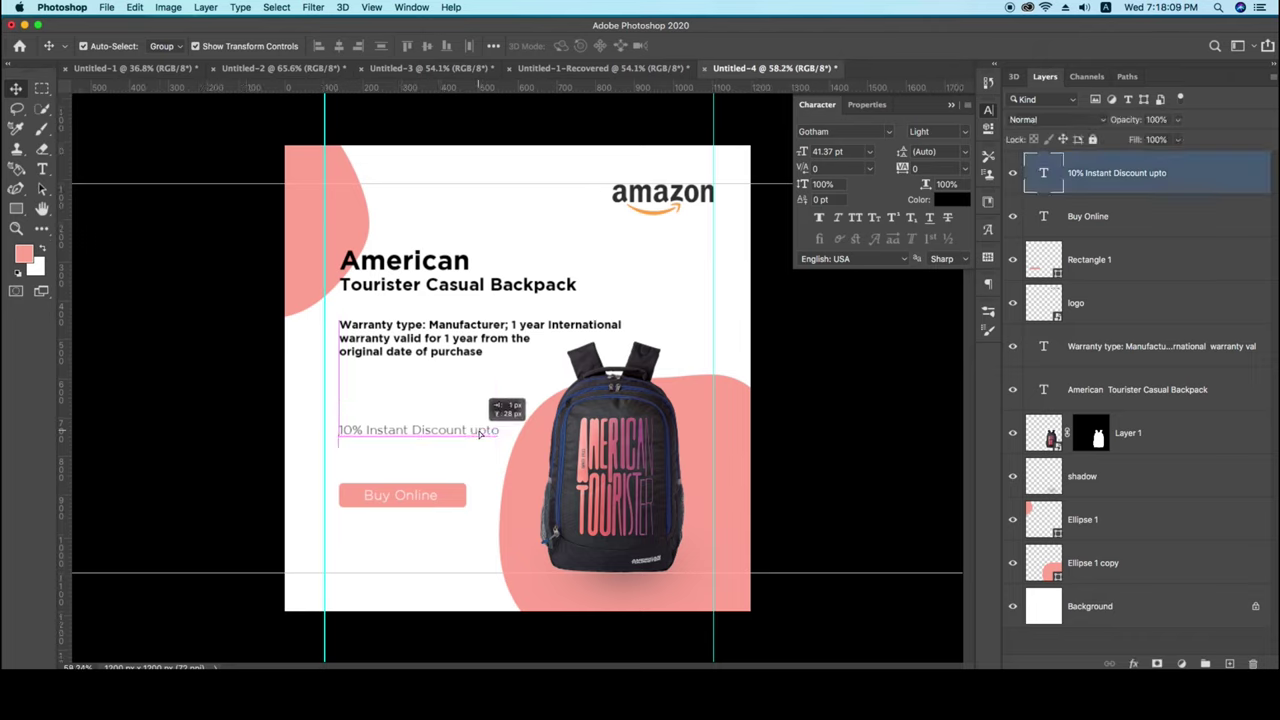
{"action": "double_click", "coordinate": [414, 430]}
Set '10%' and 'upto' in the discount text to the Bold font style.
{"action": "left_click_drag", "start_coordinate": [365, 430], "coordinate": [323, 428]}
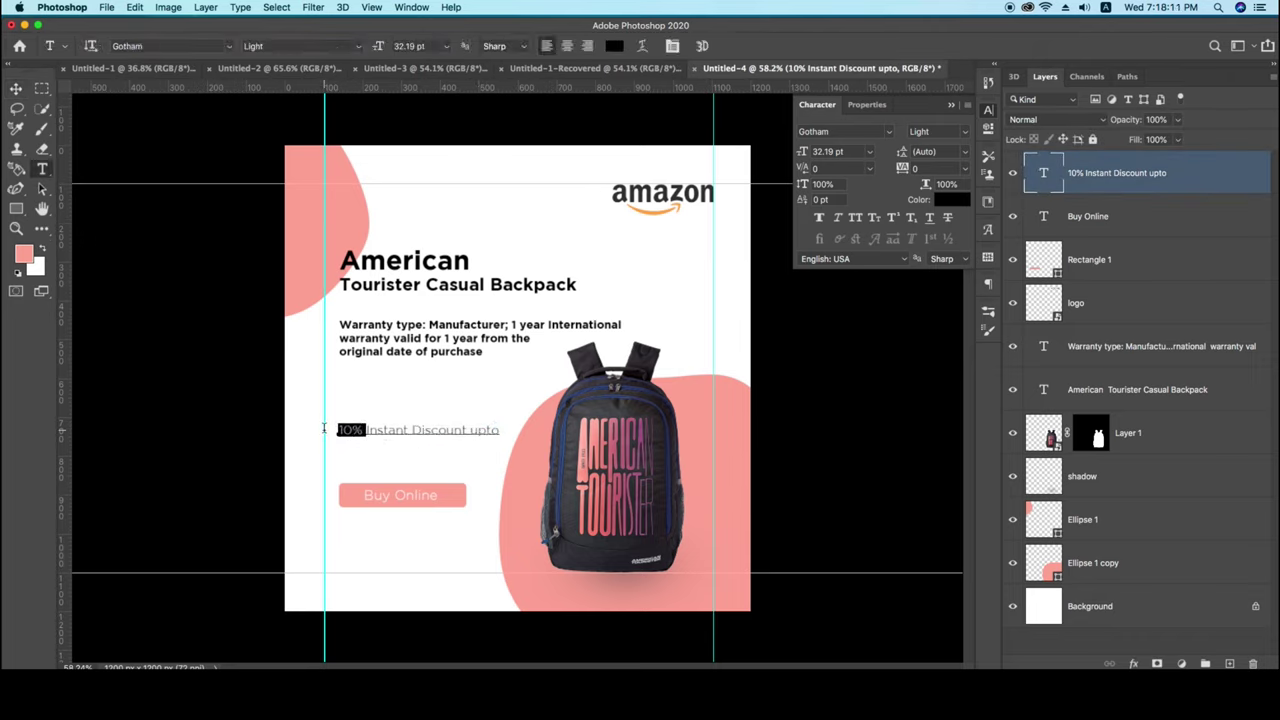
{"action": "left_click", "coordinate": [295, 46]}
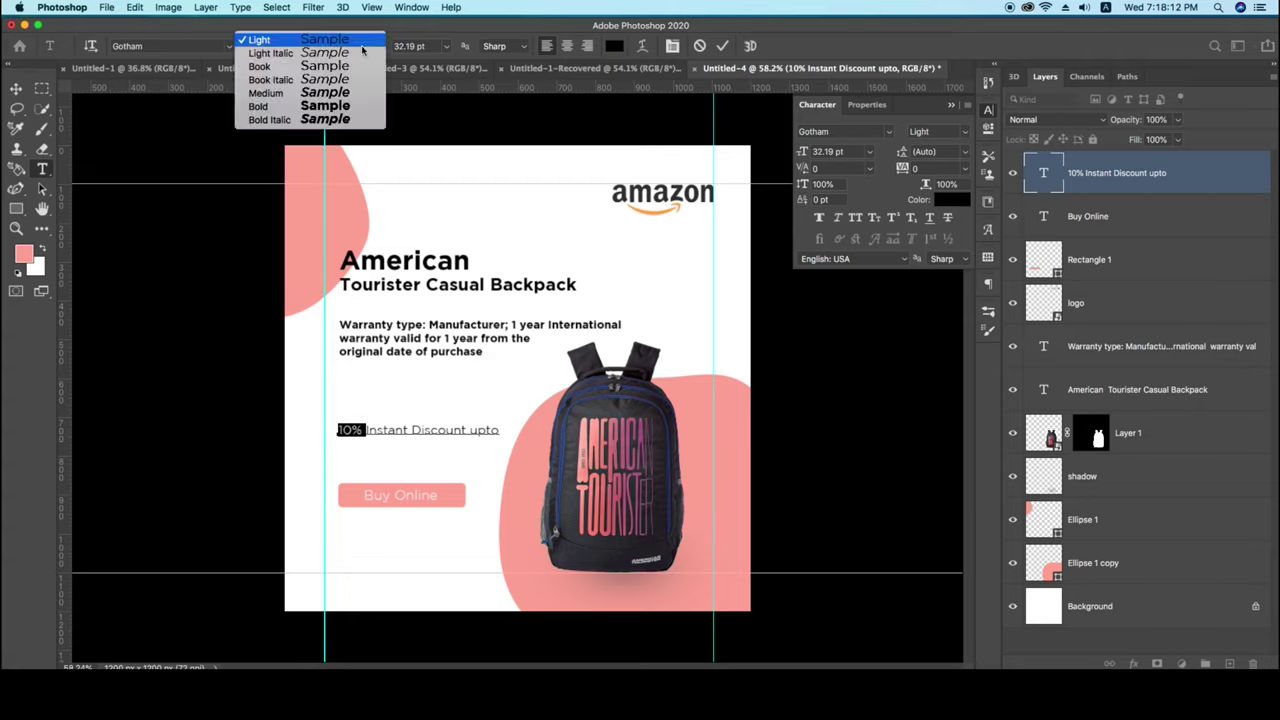
{"action": "left_click", "coordinate": [338, 106]}
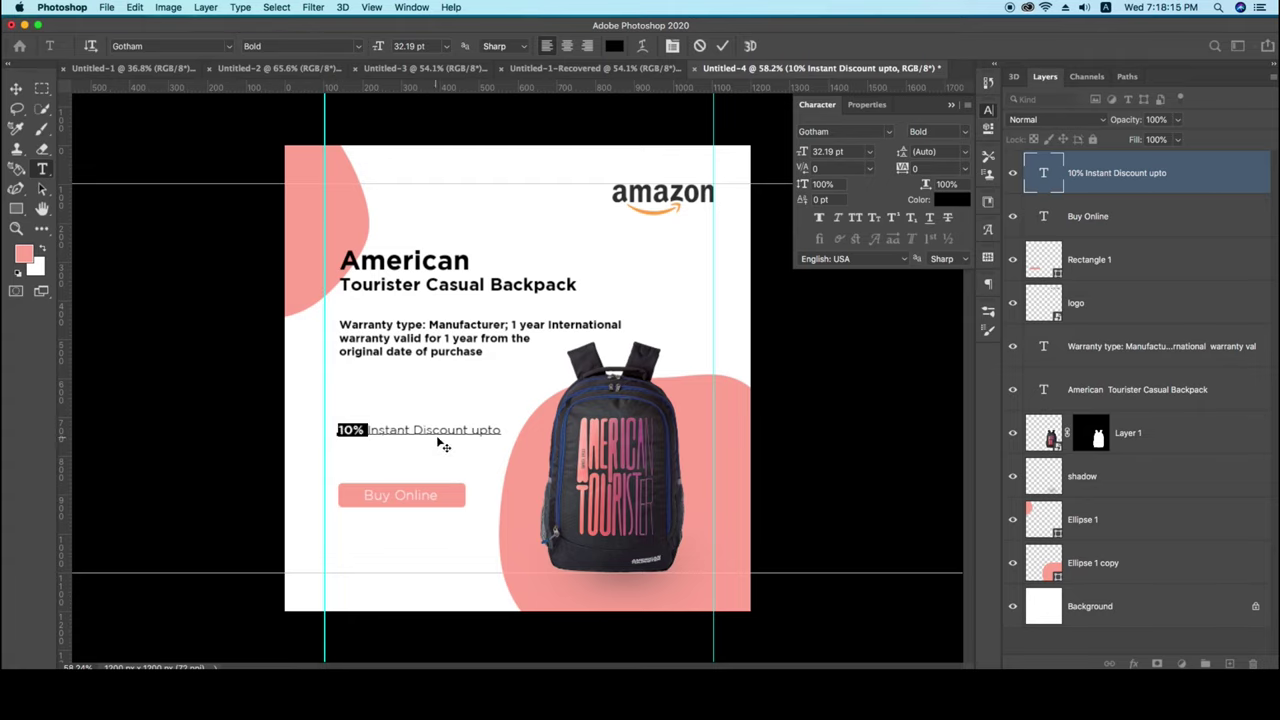
{"action": "left_click_drag", "start_coordinate": [471, 428], "coordinate": [502, 430]}
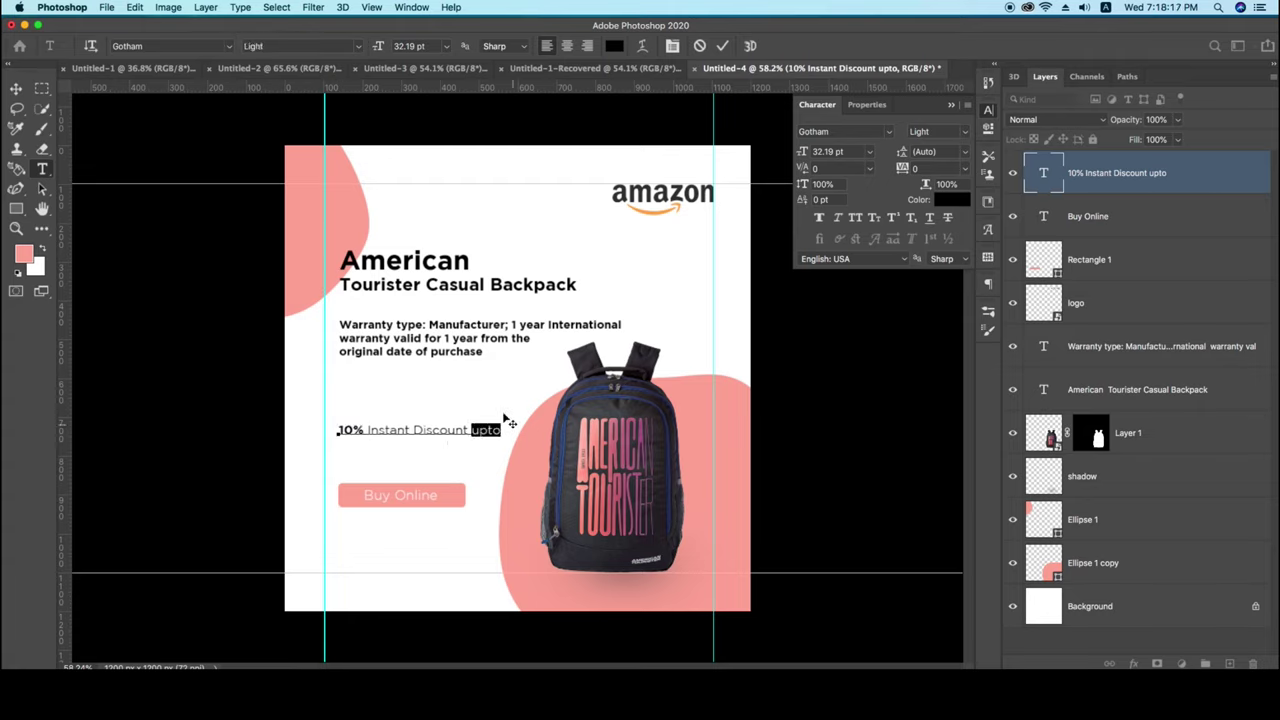
{"action": "left_click", "coordinate": [363, 46]}
{"action": "left_click", "coordinate": [338, 106]}
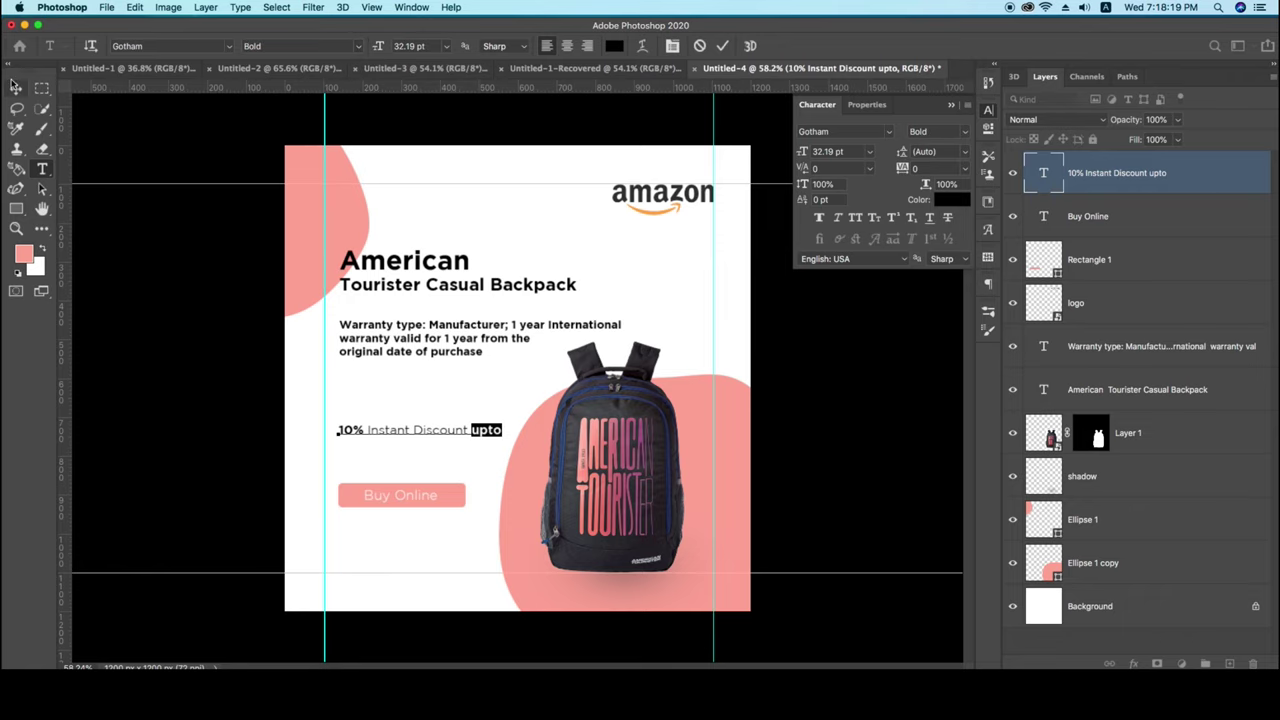
{"action": "left_click", "coordinate": [16, 88]}
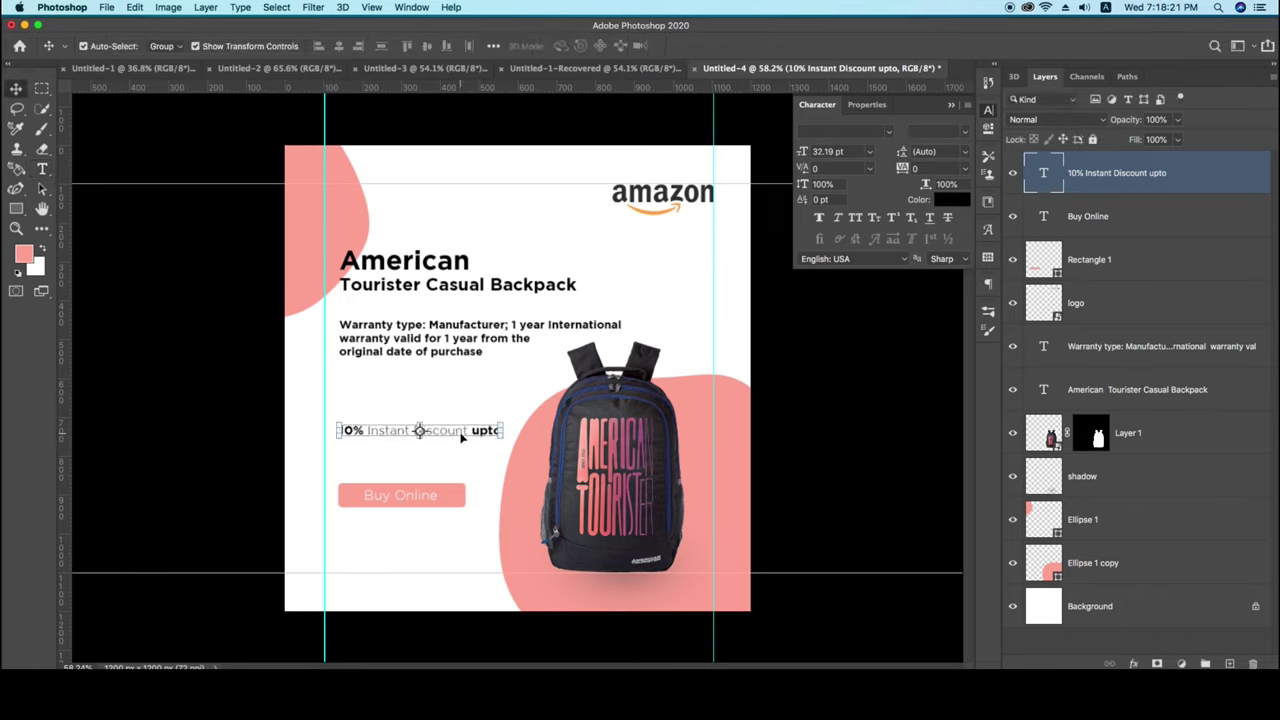
Break 'upto' onto a second line and nudge the discount text down slightly.
{"action": "key", "text": "t"}
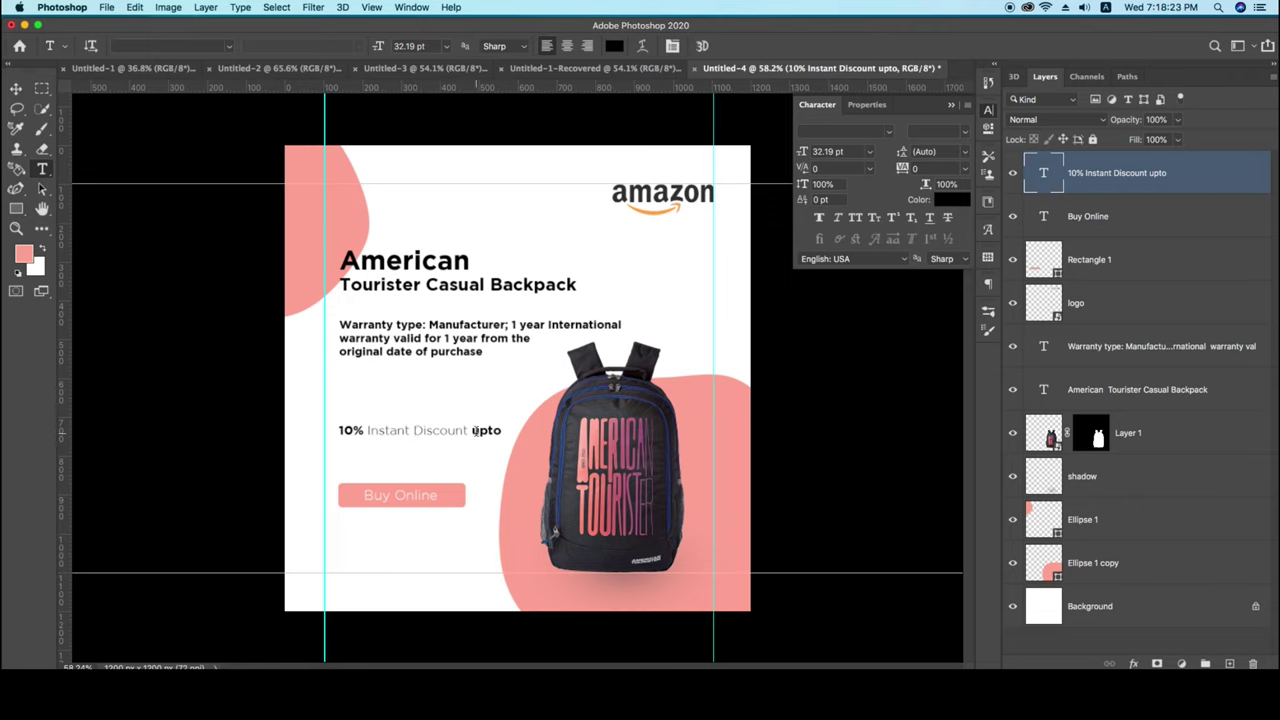
{"action": "left_click", "coordinate": [471, 430]}
{"action": "key", "text": "Return"}
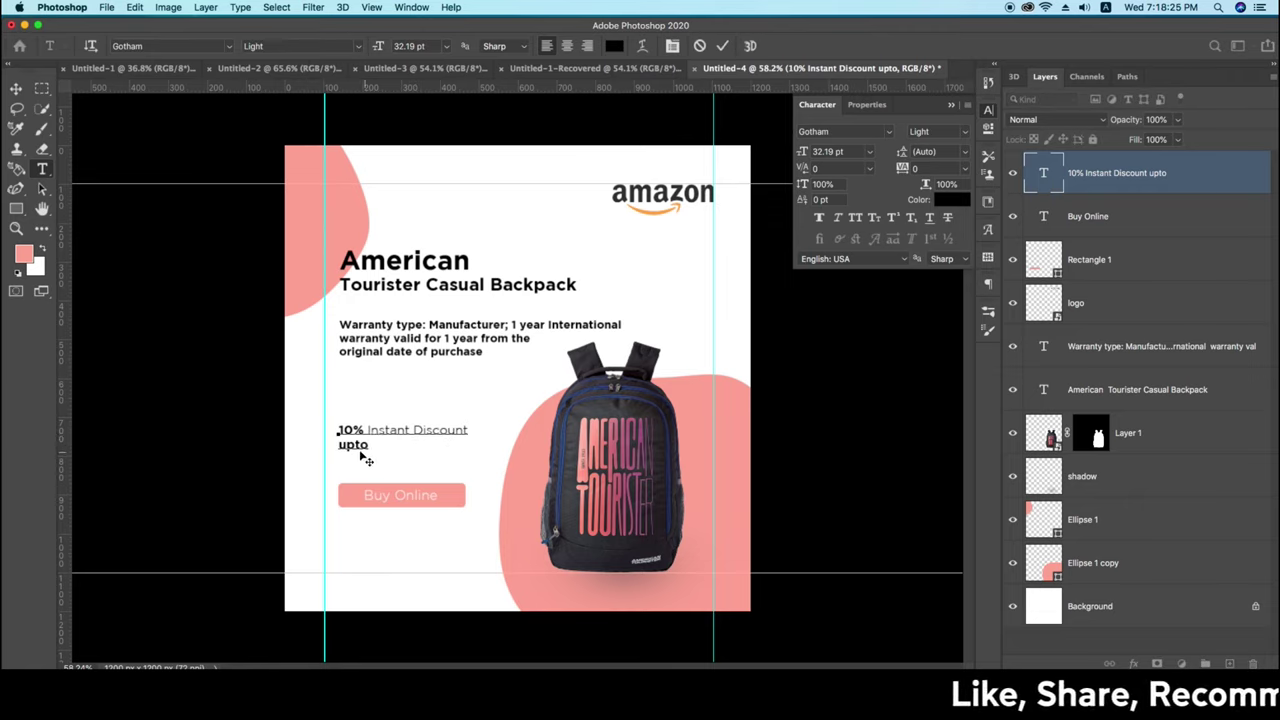
{"action": "double_click", "coordinate": [360, 445]}
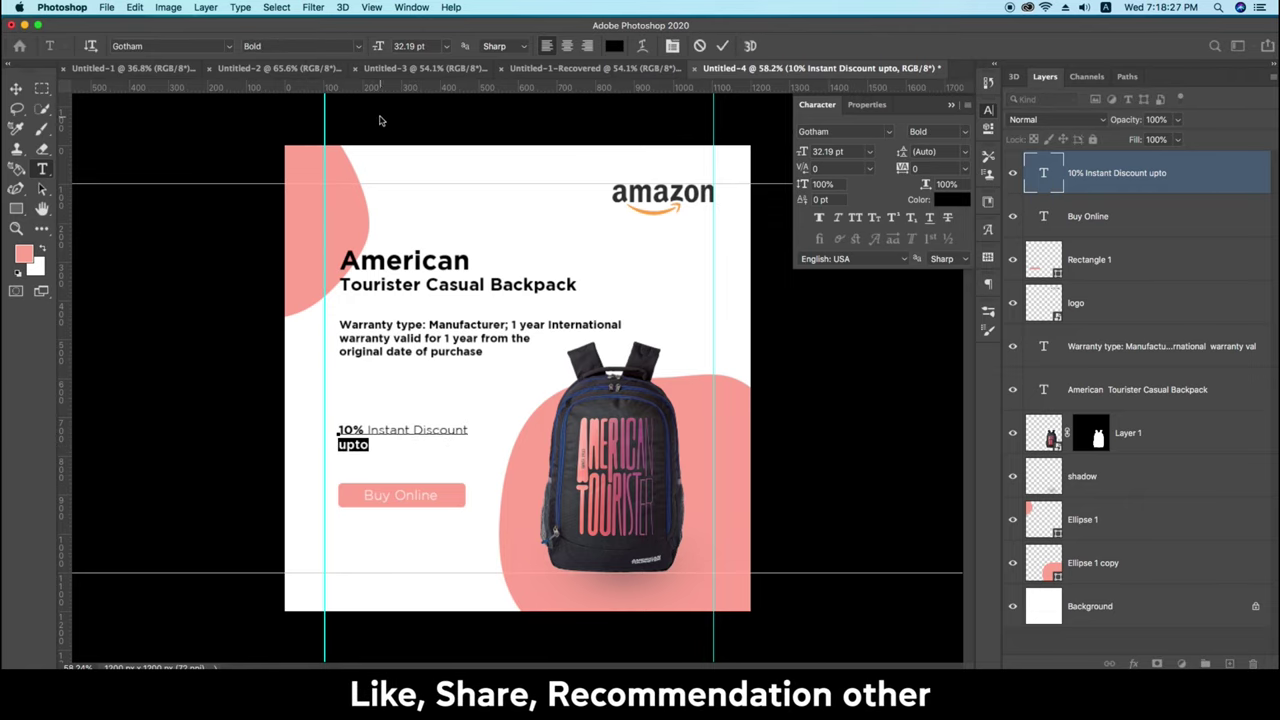
{"action": "left_click", "coordinate": [16, 89]}
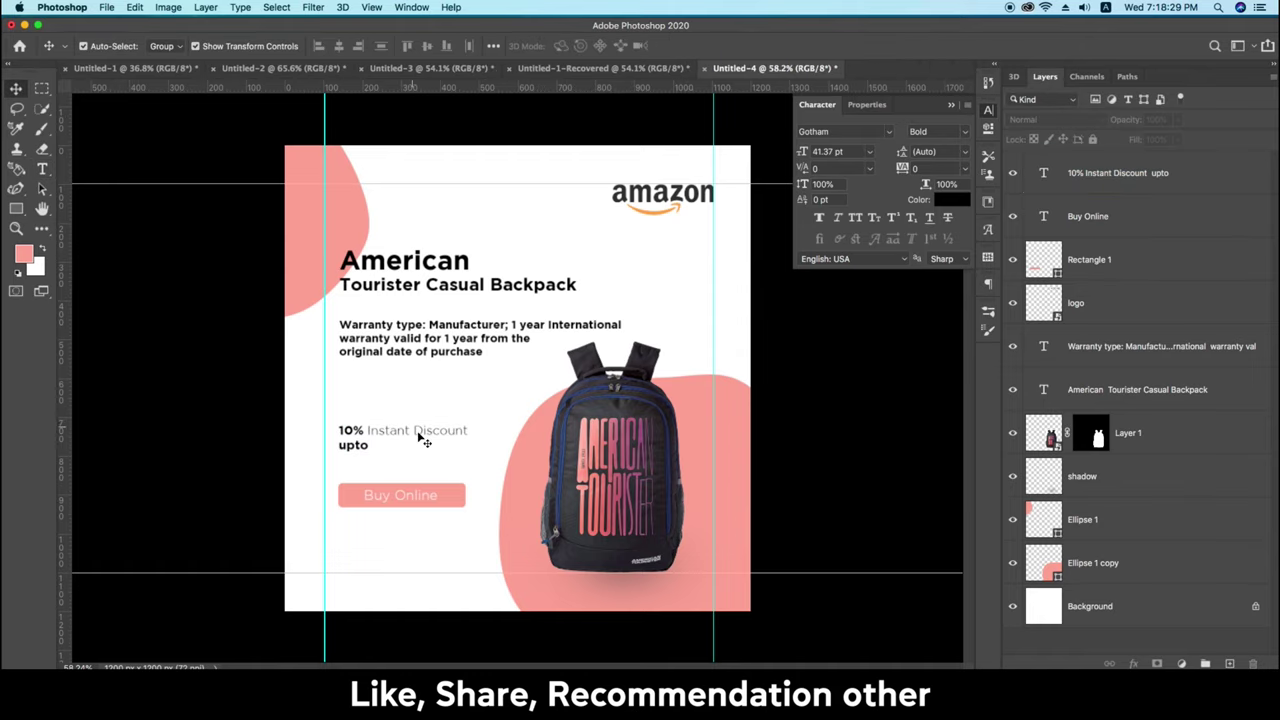
{"action": "left_click_drag", "start_coordinate": [421, 433], "coordinate": [421, 437]}
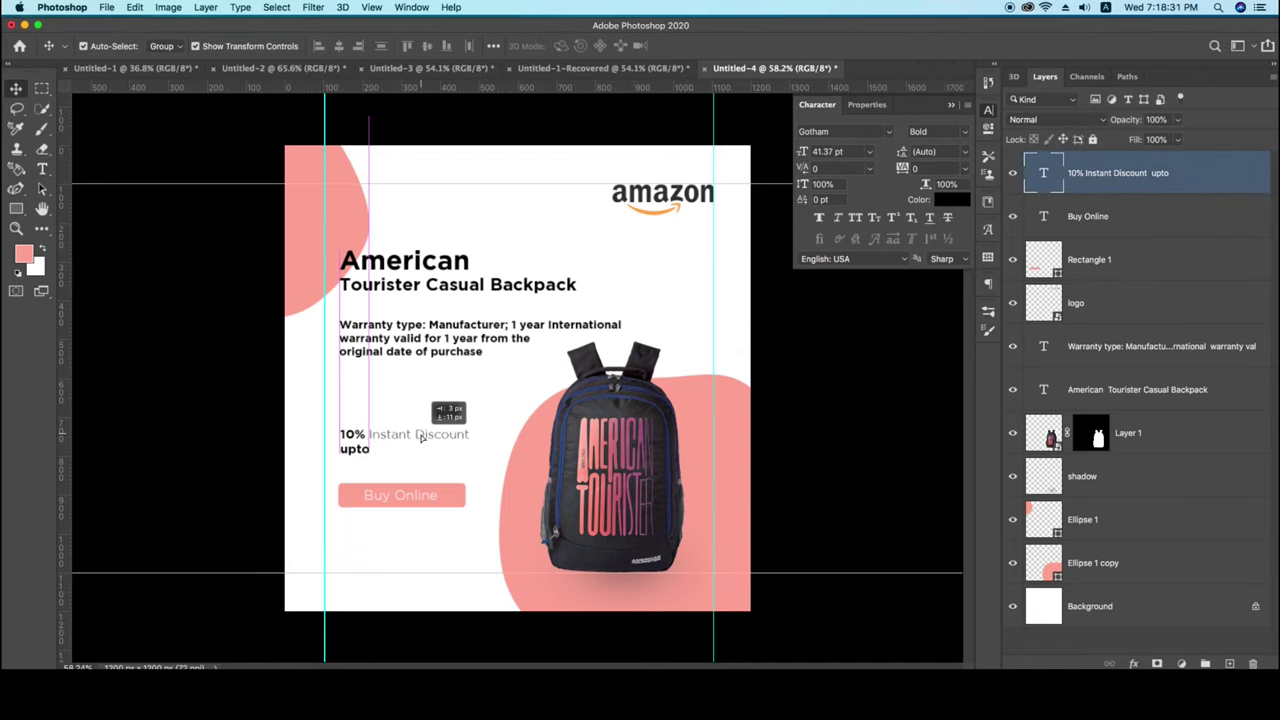
{"action": "left_click", "coordinate": [206, 430]}
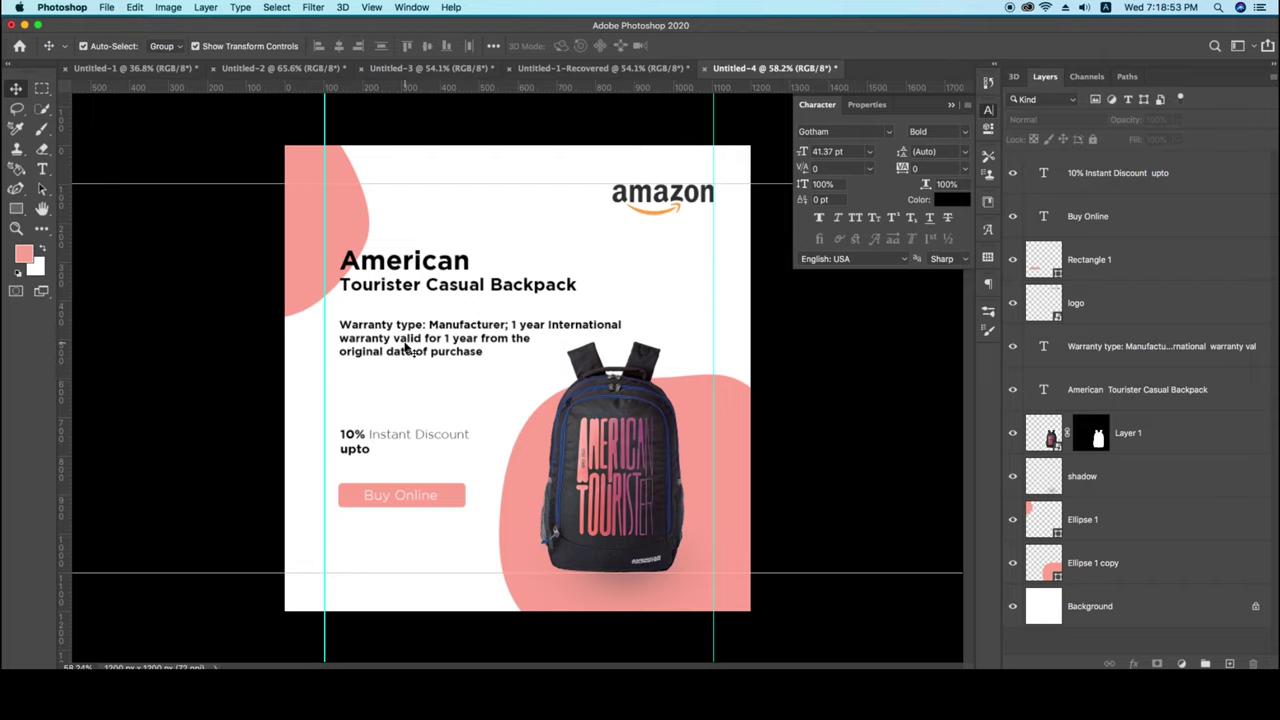
Recolour the large blob behind the backpack to pale peach, lightened from the amazon logo's orange.
{"action": "left_click_drag", "start_coordinate": [343, 225], "coordinate": [341, 200]}
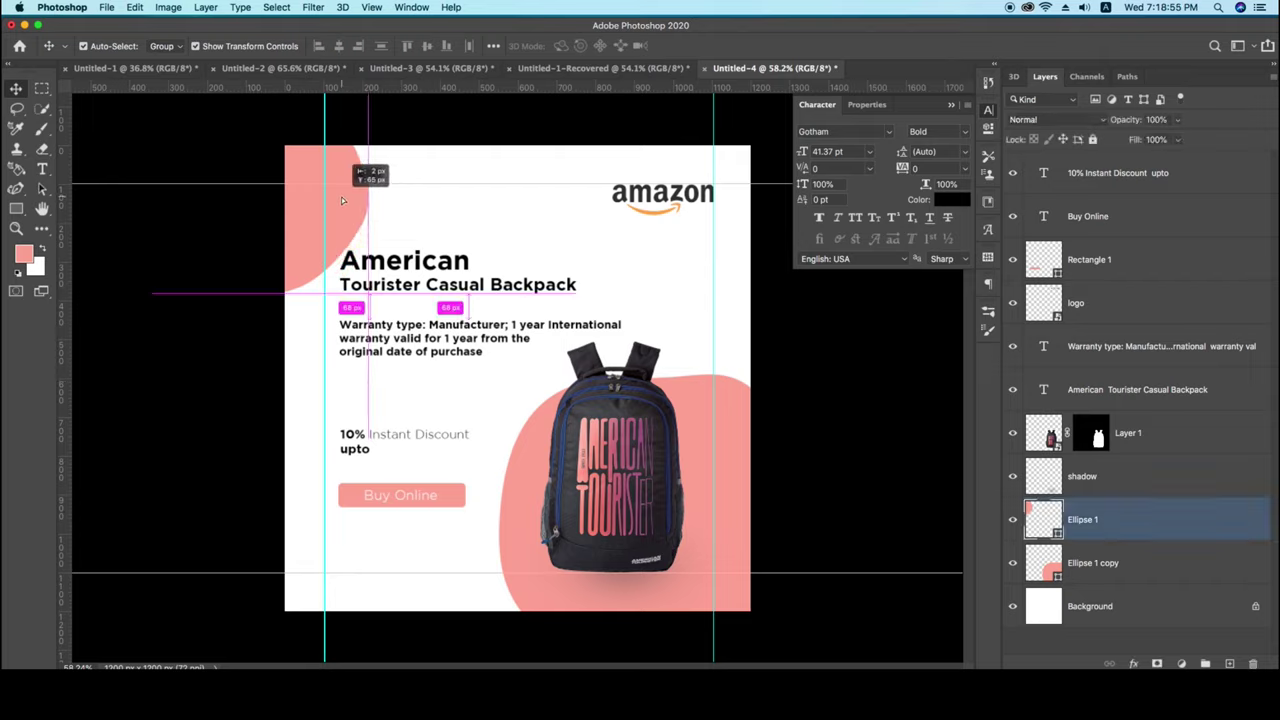
{"action": "left_click_drag", "start_coordinate": [686, 412], "coordinate": [696, 403]}
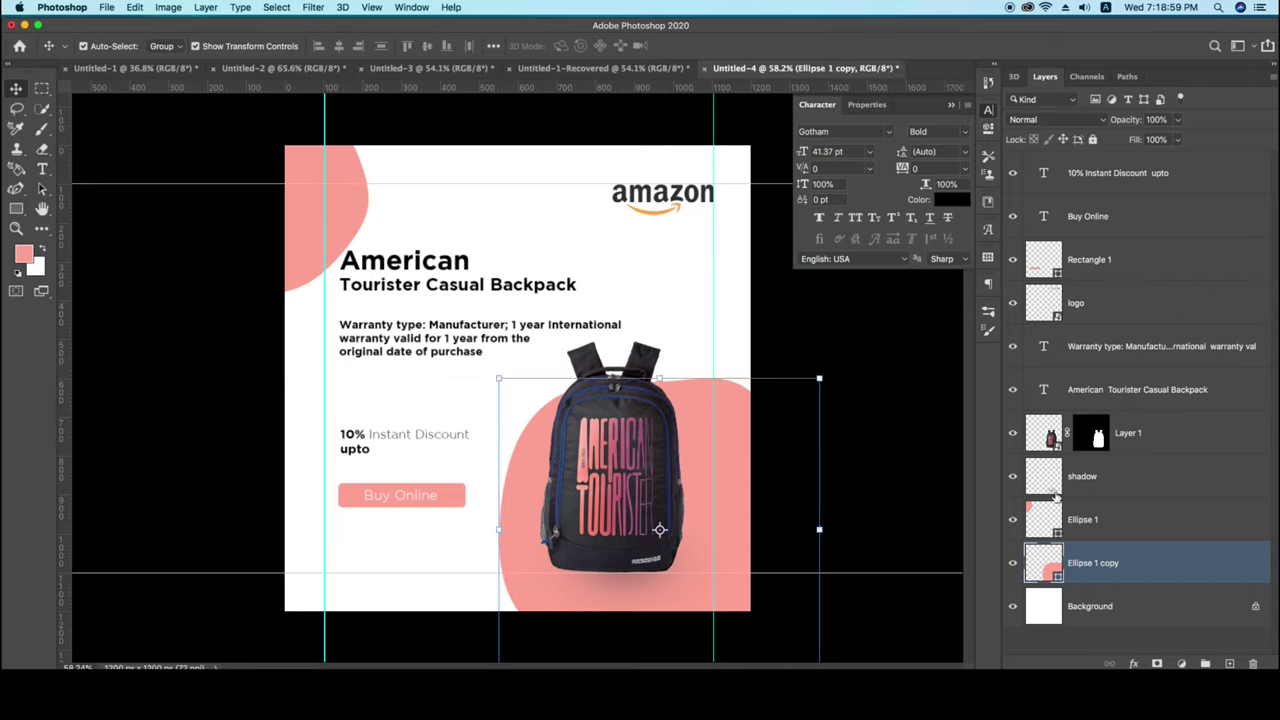
{"action": "double_click", "coordinate": [1055, 578]}
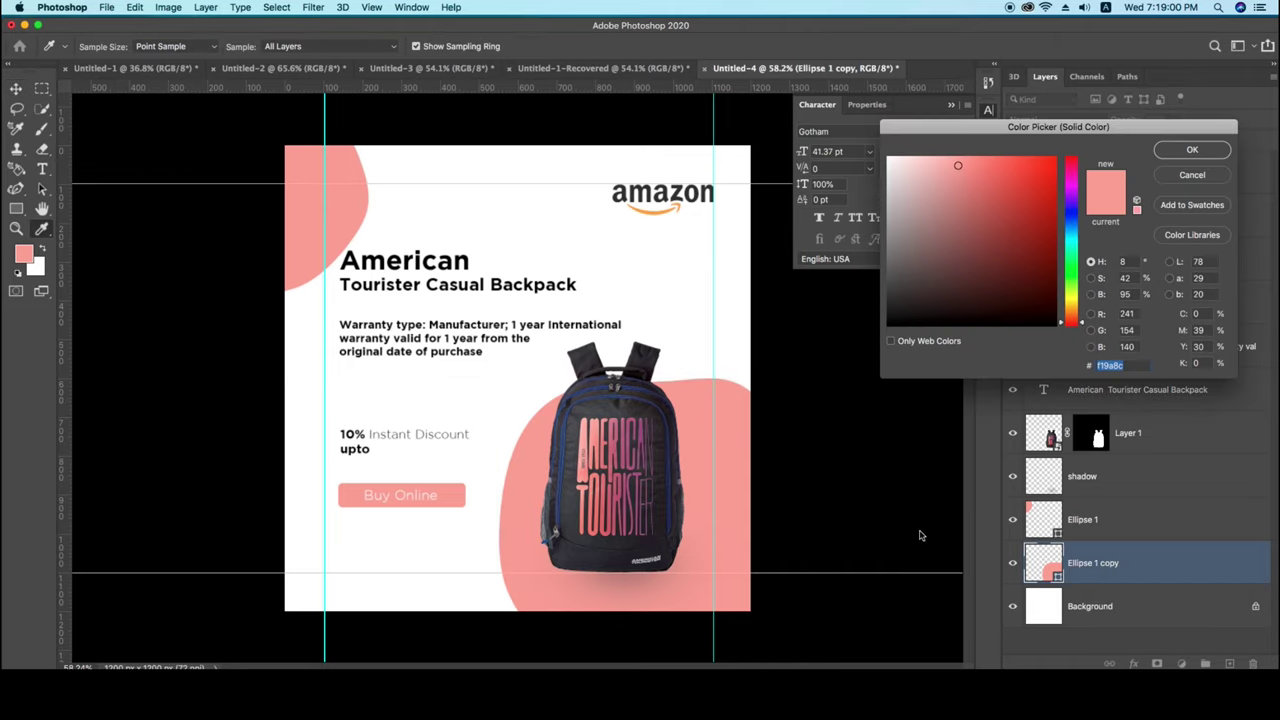
{"action": "left_click", "coordinate": [652, 212]}
{"action": "left_click", "coordinate": [960, 164]}
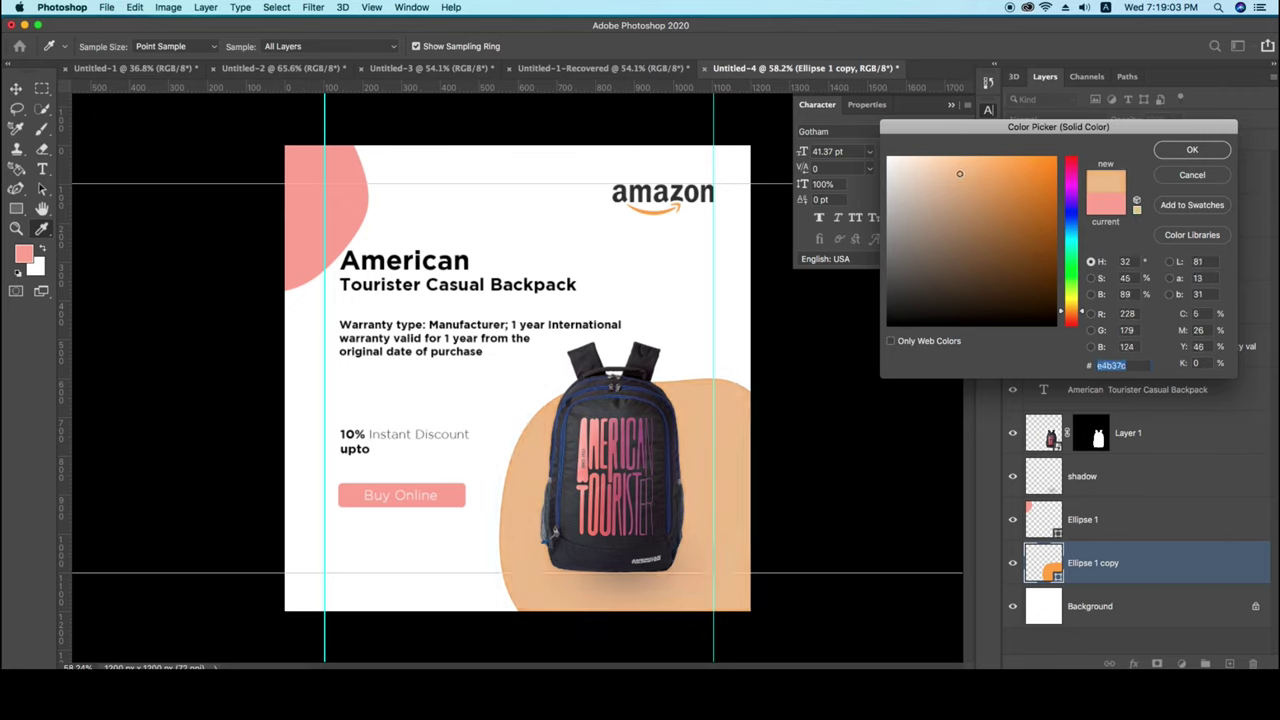
{"action": "left_click", "coordinate": [1192, 149]}
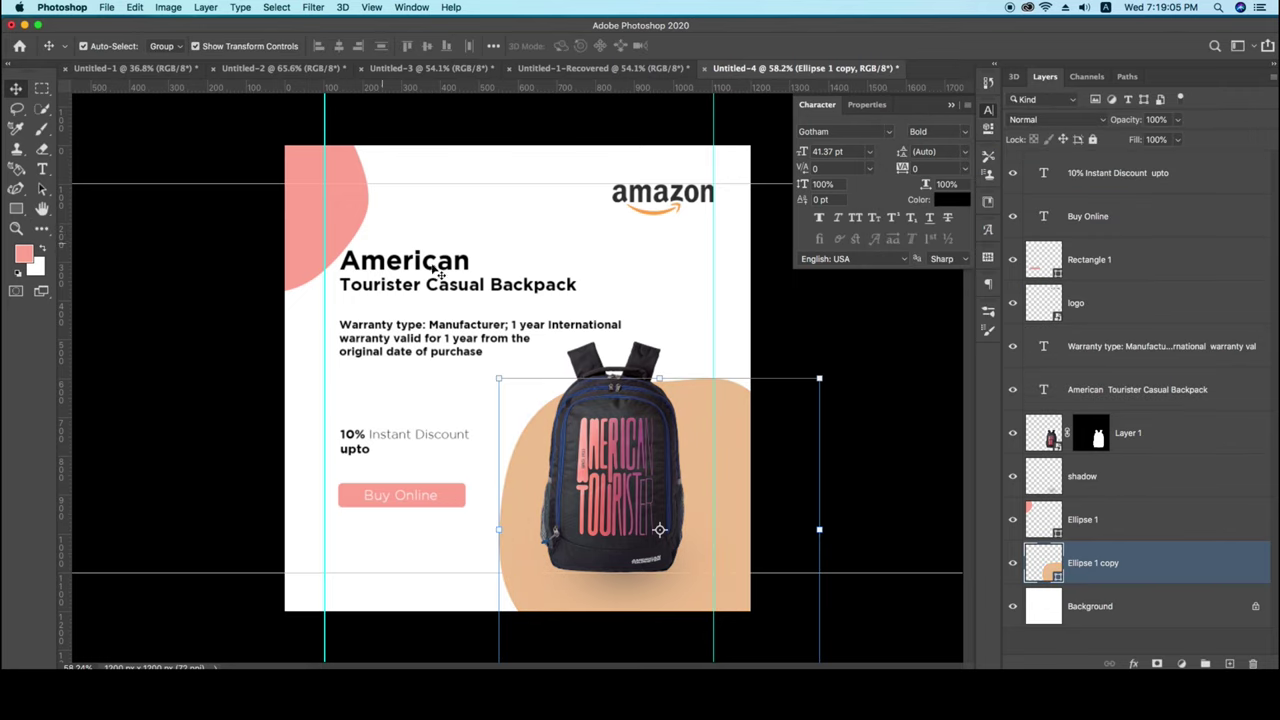
Recolour the top-left pink blob to the same peach #e4b784.
{"action": "left_click", "coordinate": [1045, 519]}
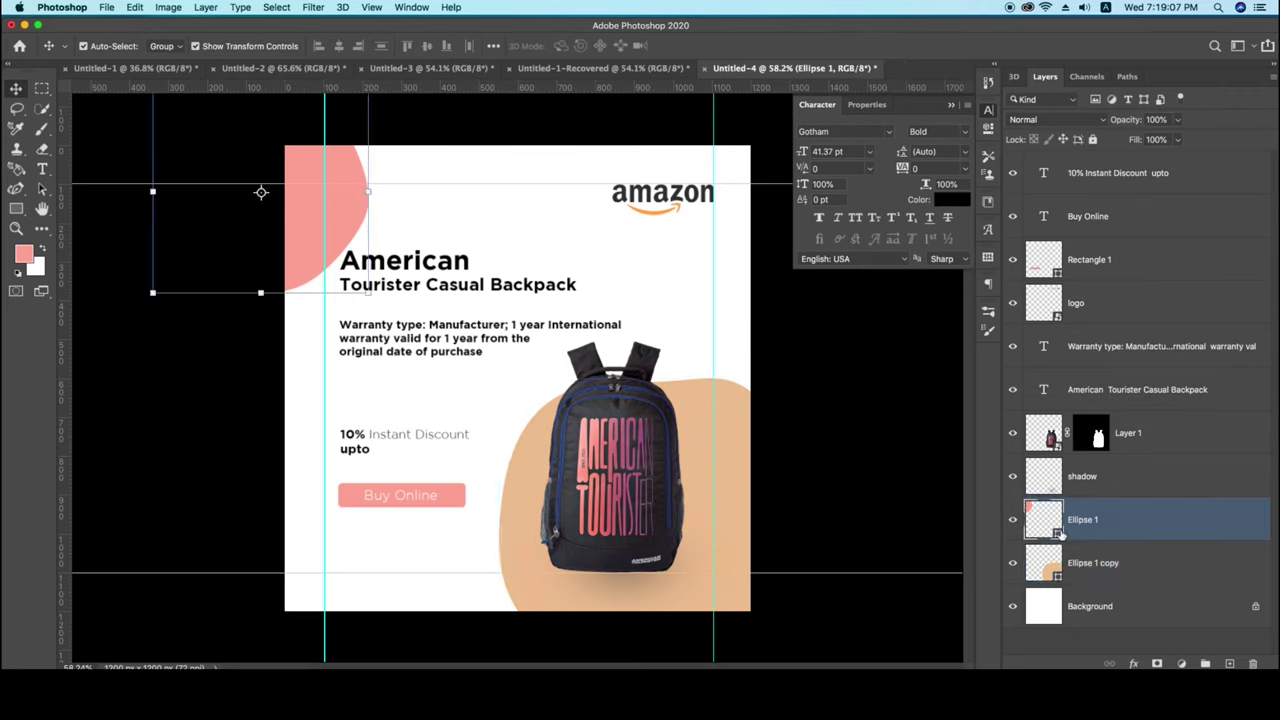
{"action": "double_click", "coordinate": [1058, 532]}
{"action": "left_click", "coordinate": [738, 446]}
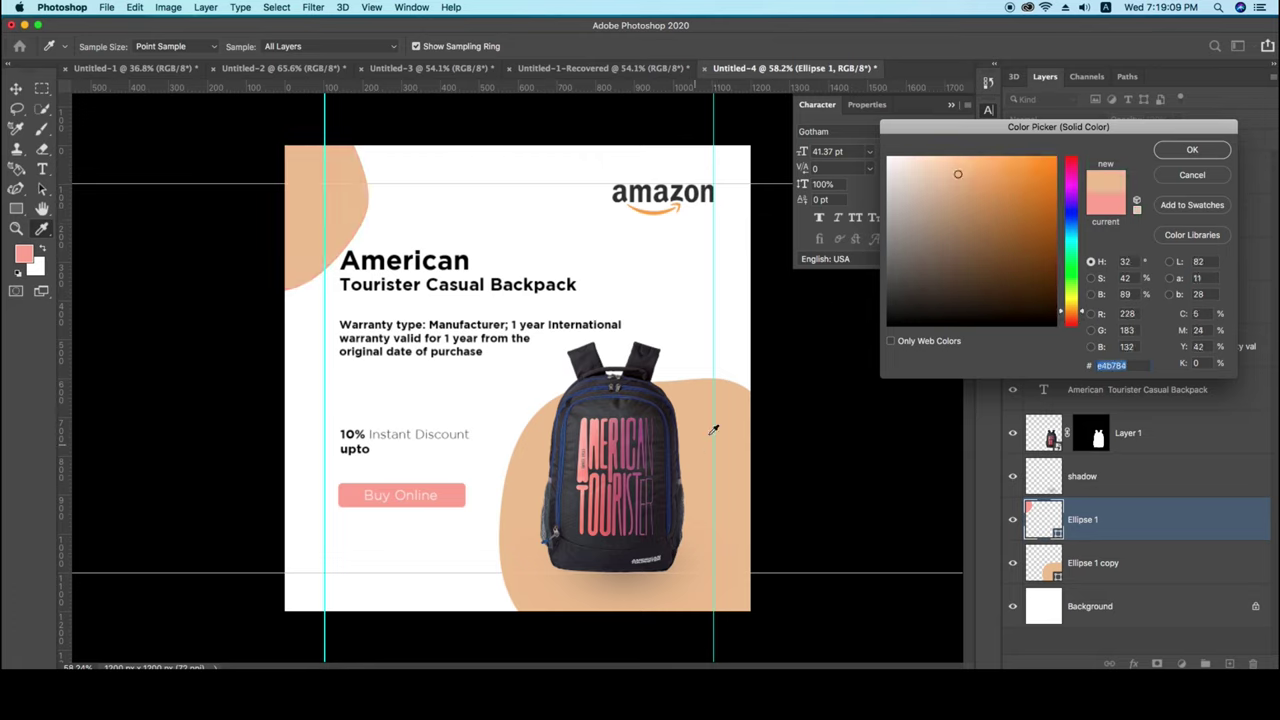
{"action": "left_click", "coordinate": [1182, 152]}
Recolour the Buy Online button to the same peach and deselect its layer.
{"action": "left_click", "coordinate": [458, 500]}
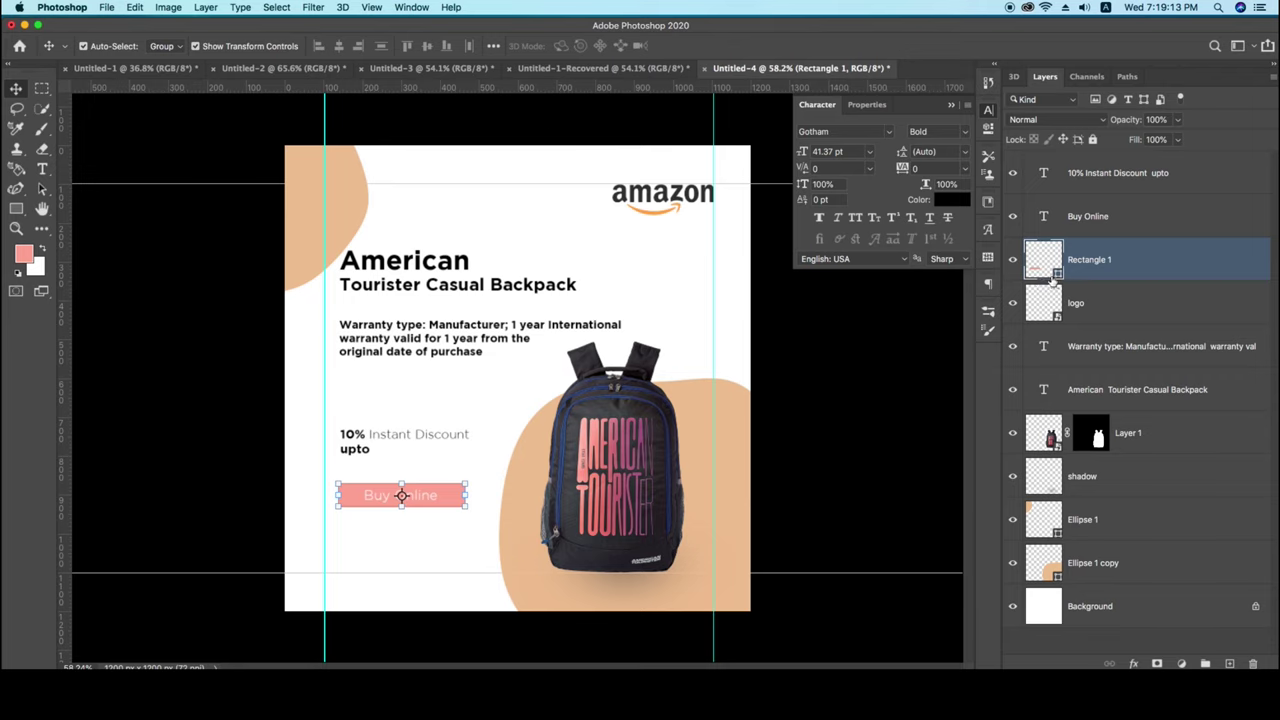
{"action": "double_click", "coordinate": [1050, 276]}
{"action": "left_click", "coordinate": [700, 482]}
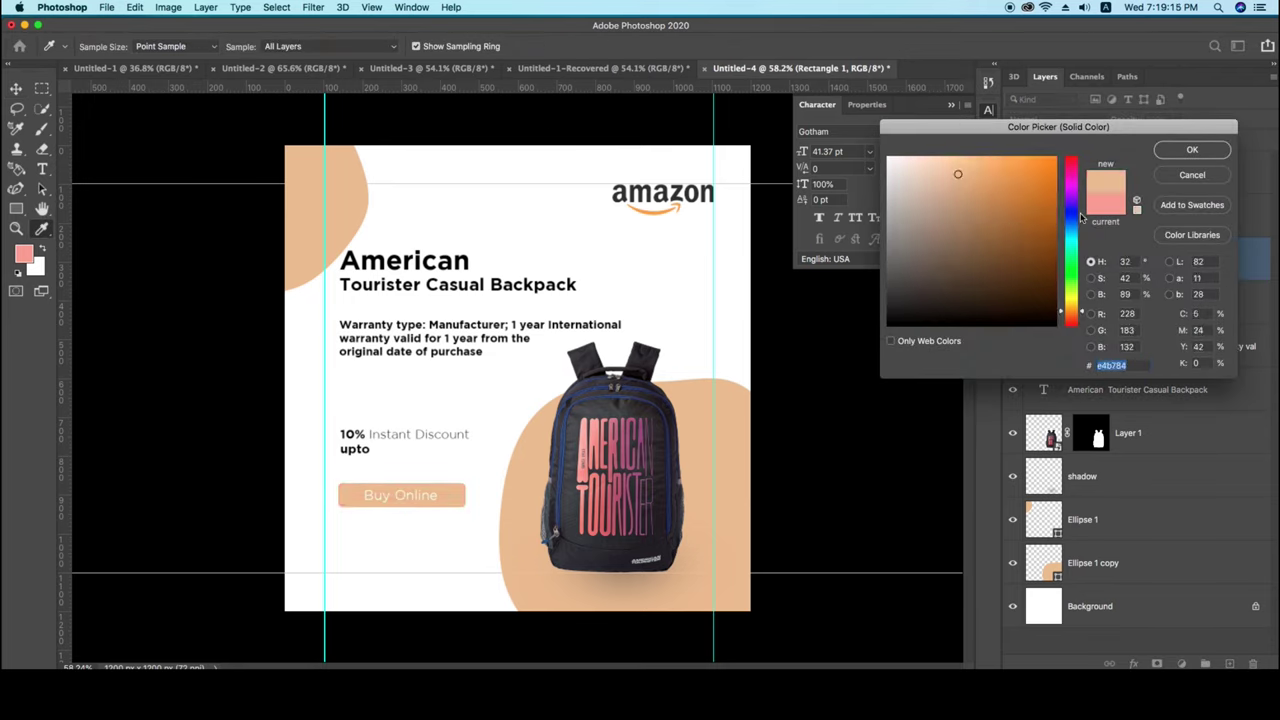
{"action": "left_click", "coordinate": [1192, 149]}
{"action": "key", "text": "v"}
{"action": "left_click", "coordinate": [694, 236]}
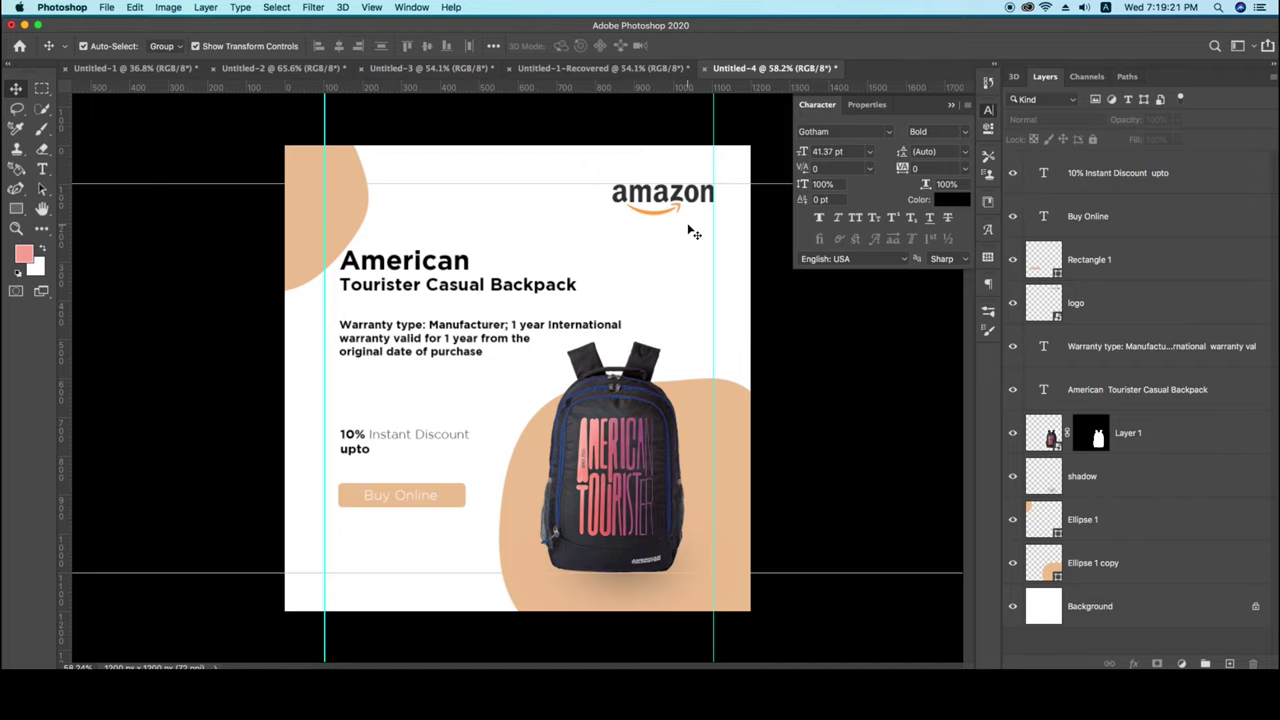
Shrink the amazon logo slightly with Free Transform, then close the Character panel.
{"action": "left_click", "coordinate": [697, 205]}
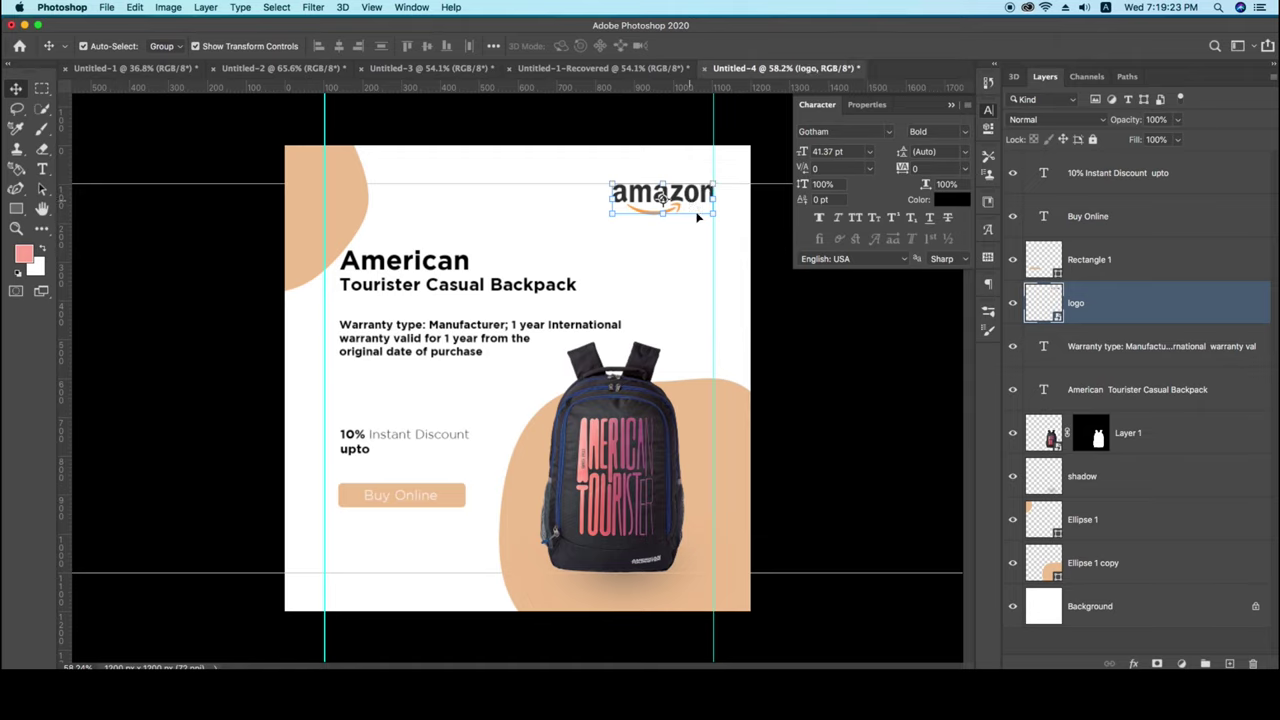
{"action": "left_click", "coordinate": [612, 214]}
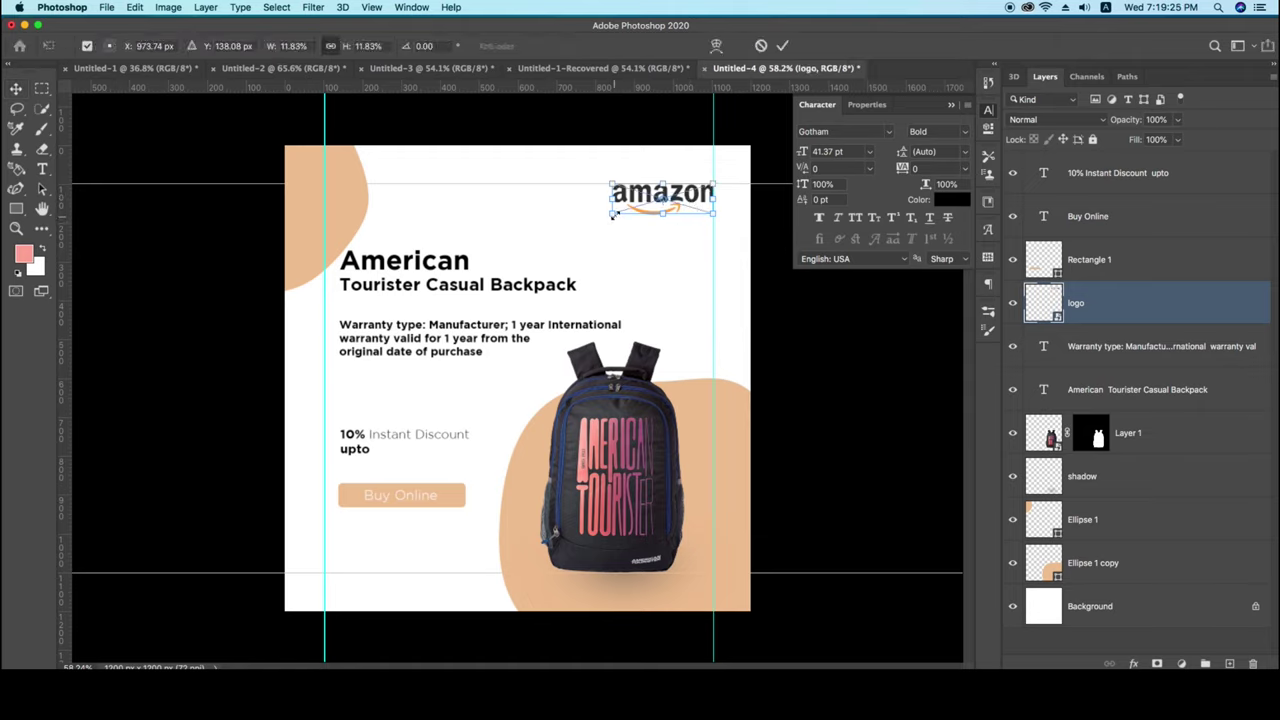
{"action": "left_click_drag", "start_coordinate": [612, 214], "coordinate": [615, 211]}
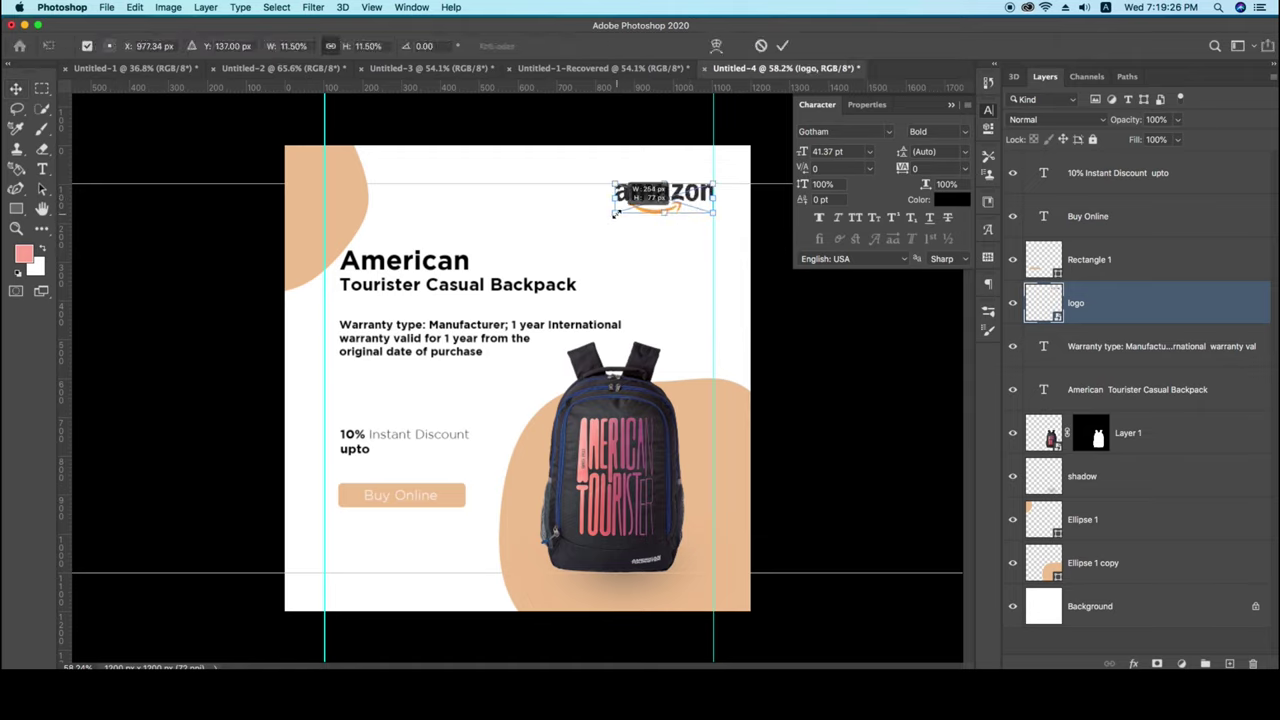
{"action": "left_click", "coordinate": [783, 47]}
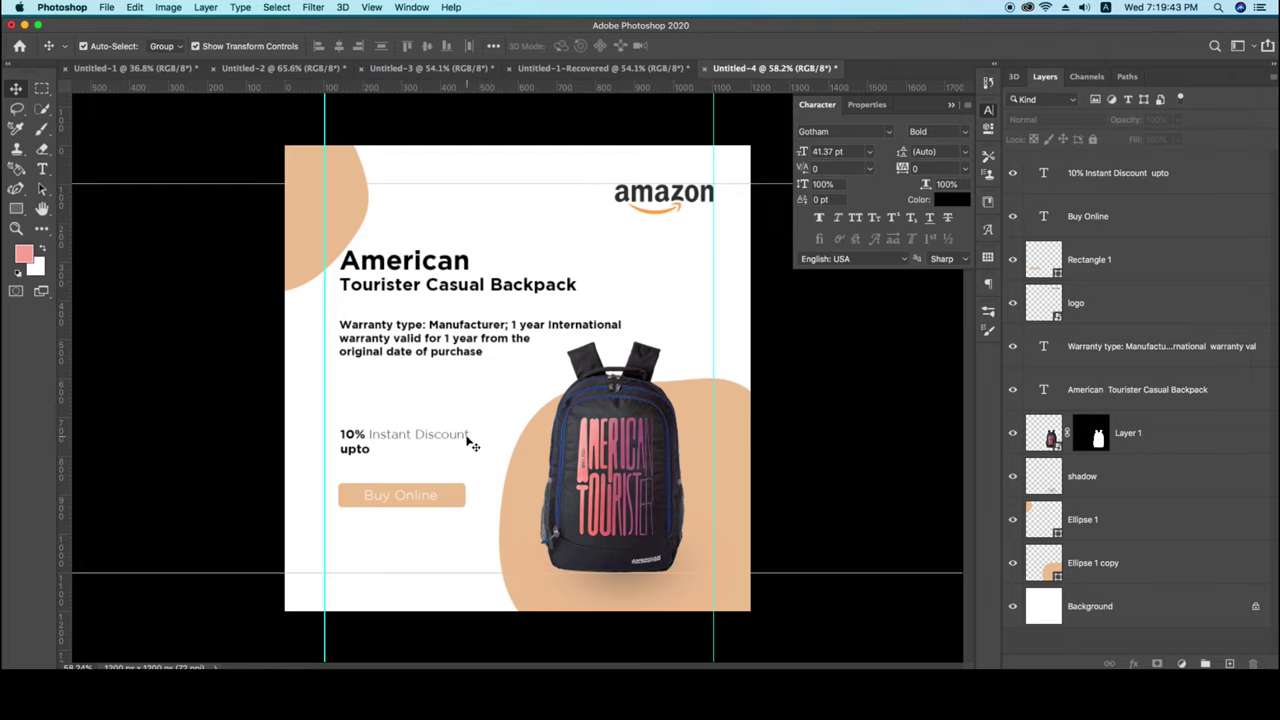
{"action": "left_click", "coordinate": [951, 105]}
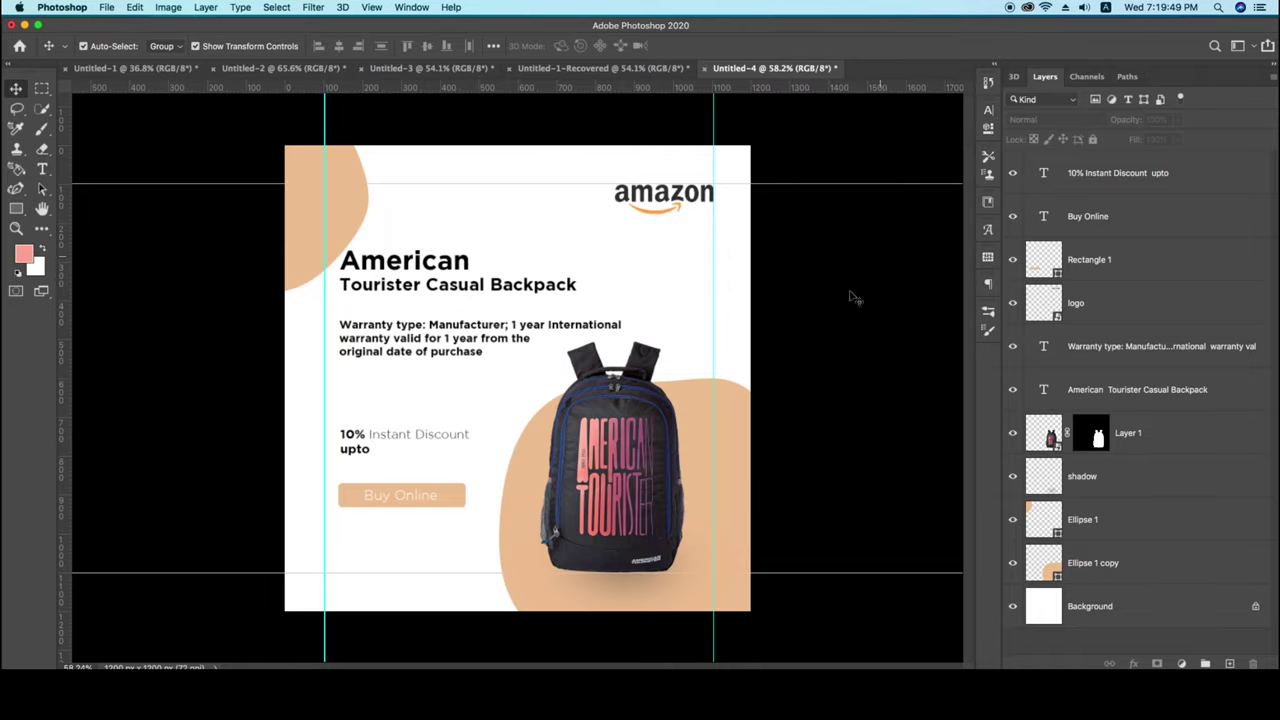